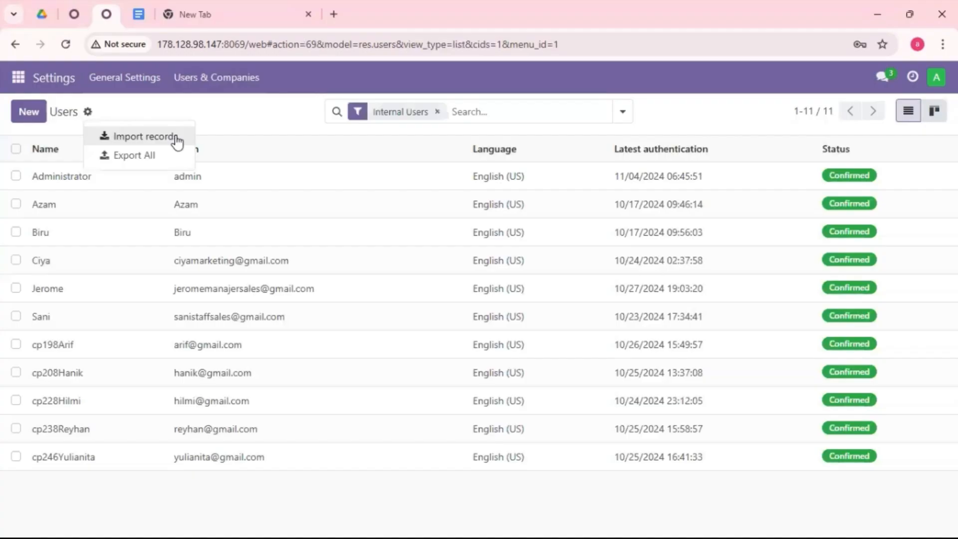
# Load the CSV file "Data User Website & eCommerce" from Downloads into the user import, test it and import the records.
pyautogui.click(175, 139)
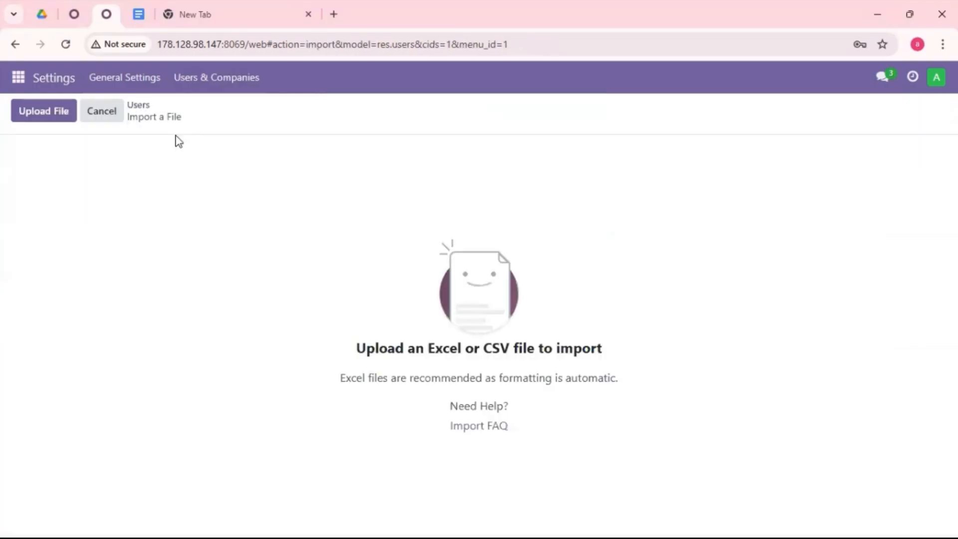
pyautogui.click(39, 118)
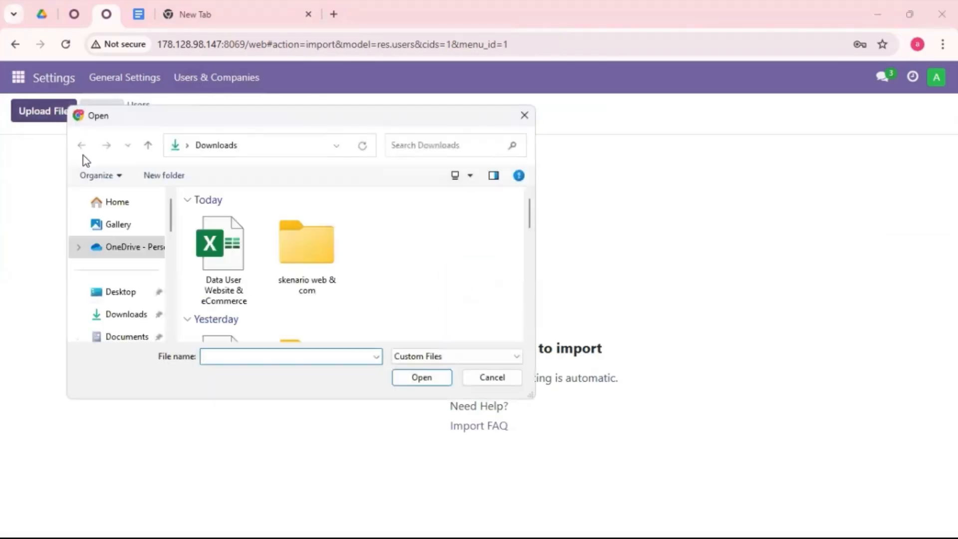
pyautogui.scroll(-2, 239, 299)
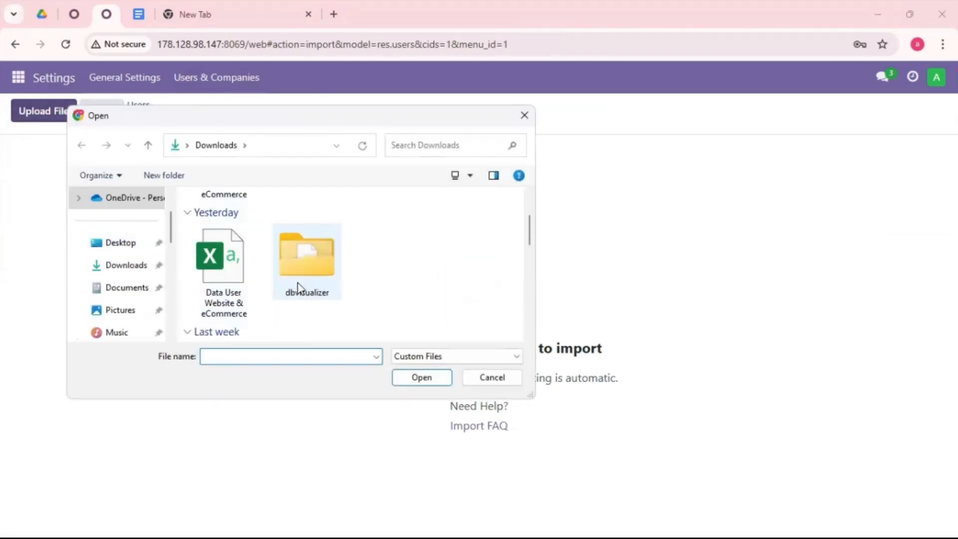
pyautogui.click(212, 271)
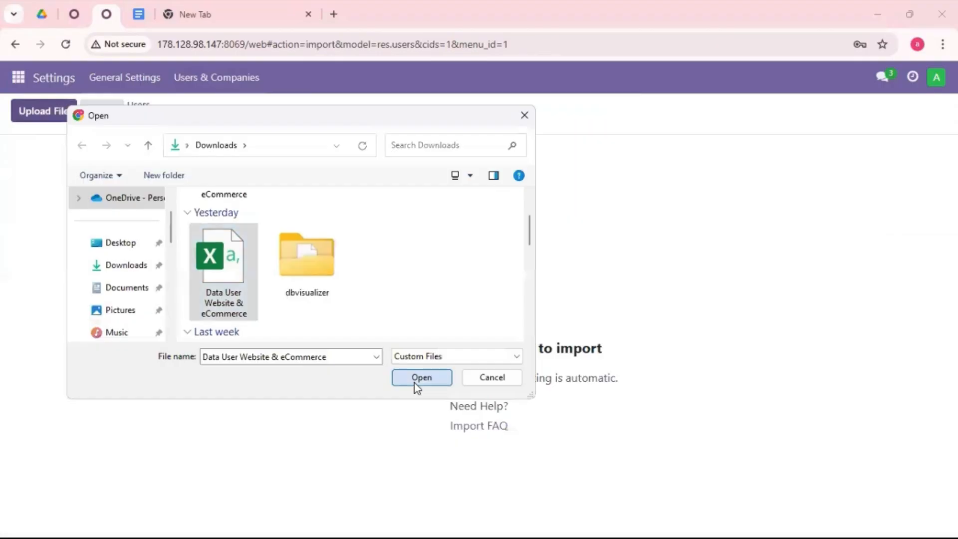
pyautogui.click(421, 377)
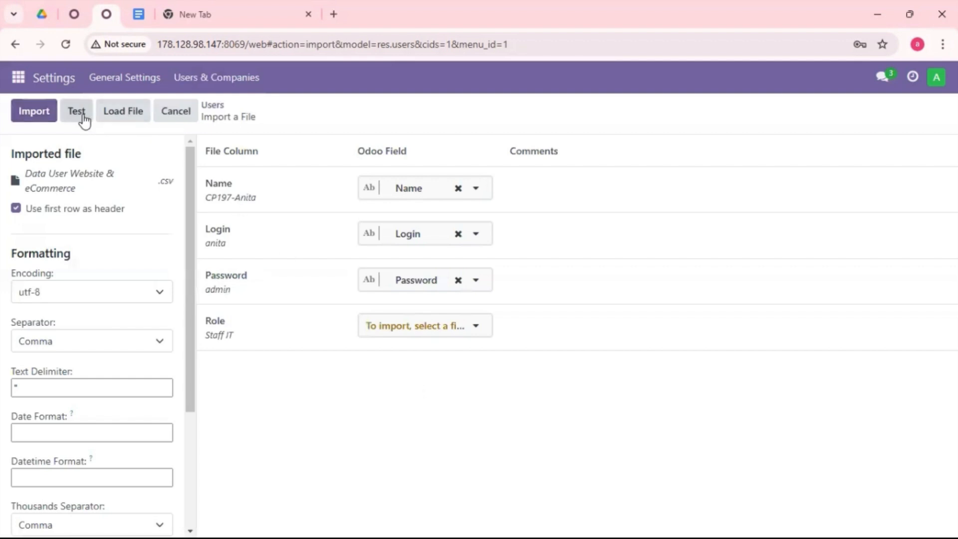
pyautogui.click(84, 119)
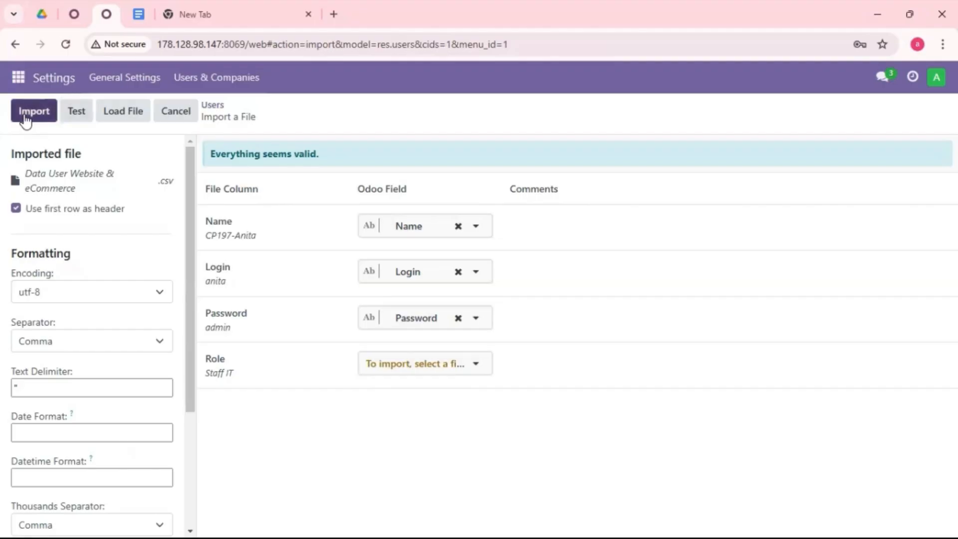
pyautogui.click(26, 119)
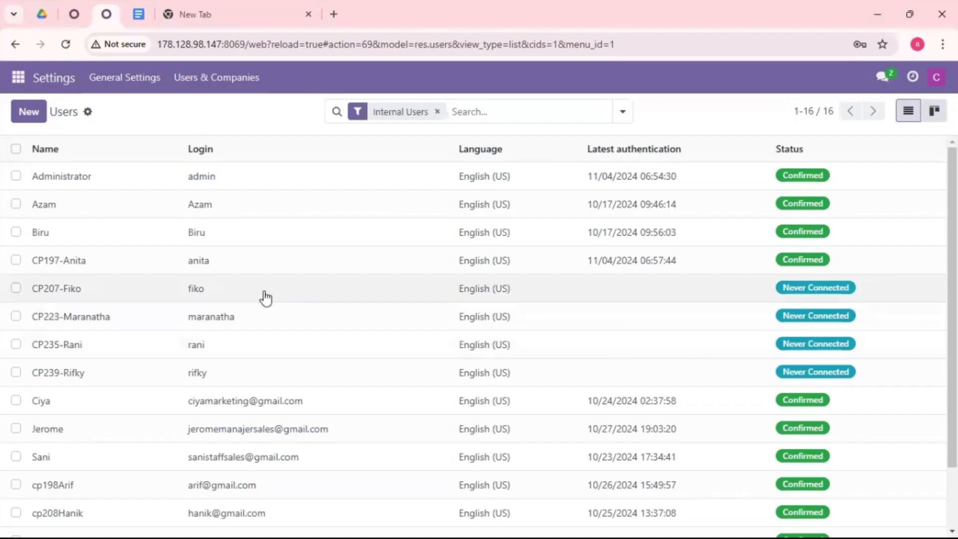
# Examine the access rights of the first two never-connected users in the users list.
pyautogui.click(264, 298)
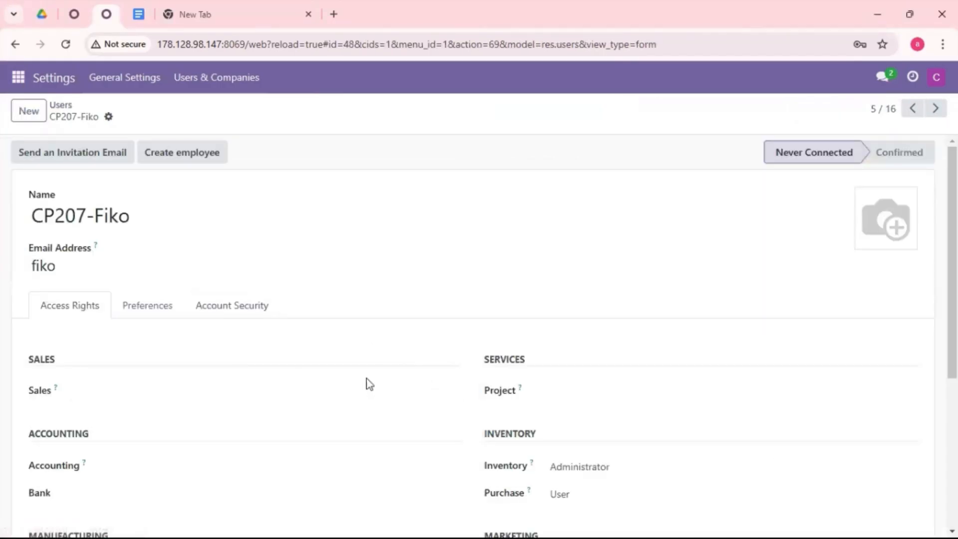
pyautogui.scroll(-3, 374, 378)
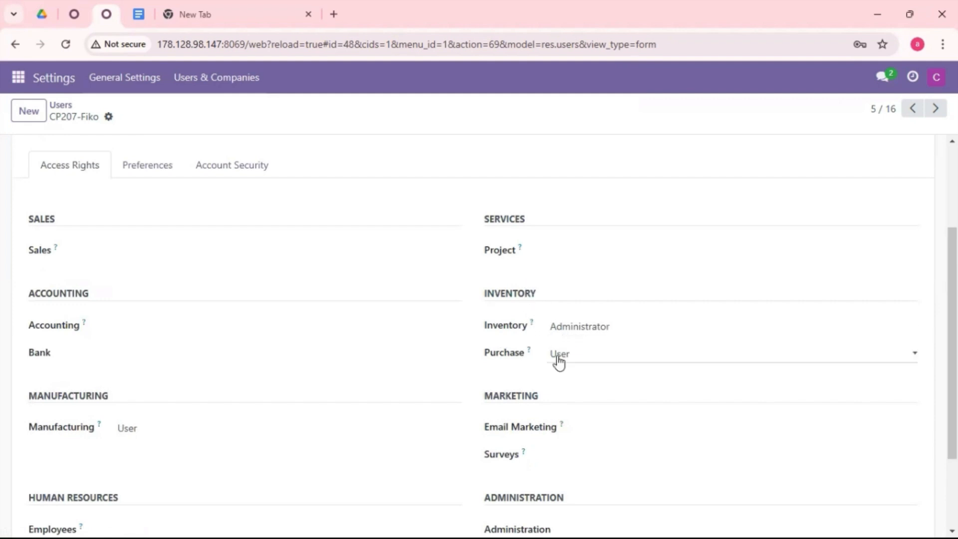
pyautogui.scroll(-2, 103, 424)
pyautogui.scroll(2, 105, 418)
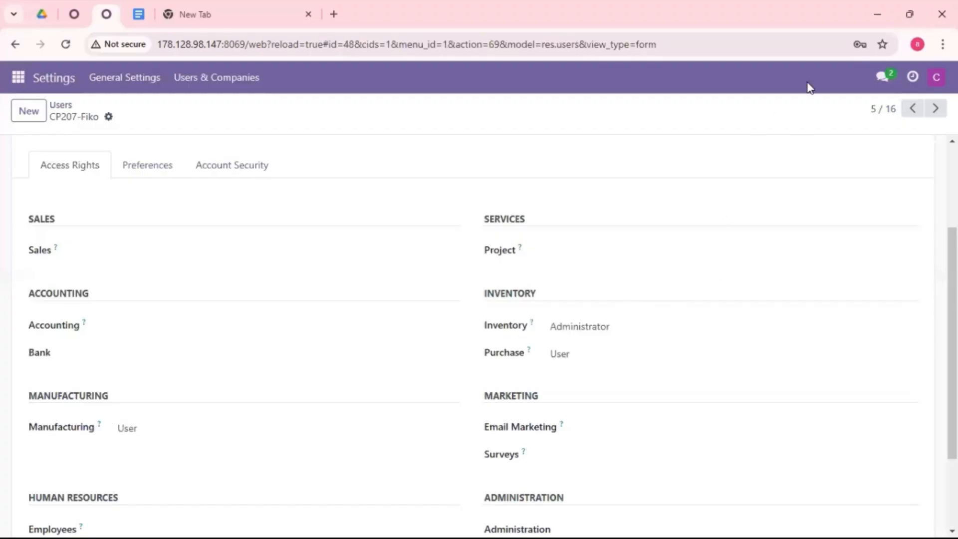
pyautogui.click(934, 108)
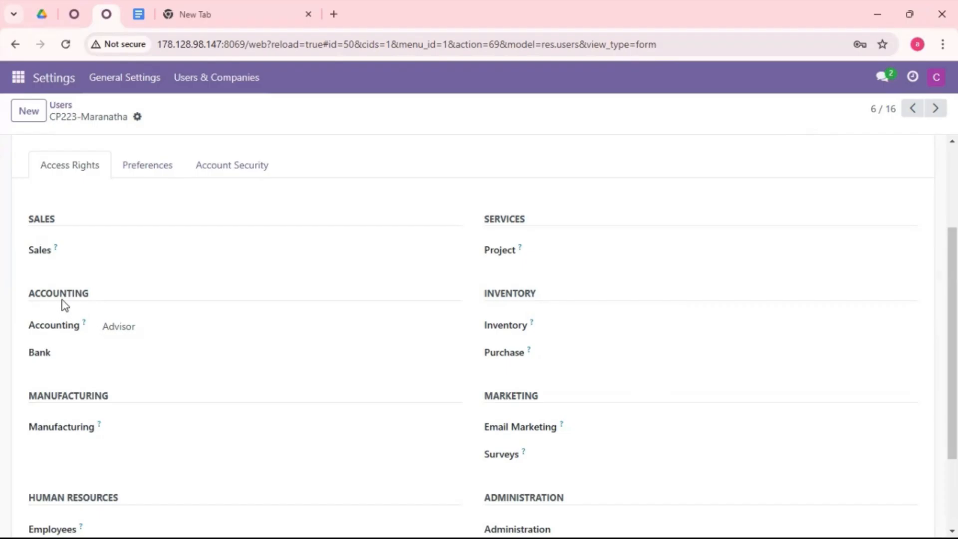
pyautogui.scroll(-2, 80, 305)
pyautogui.scroll(3, 130, 255)
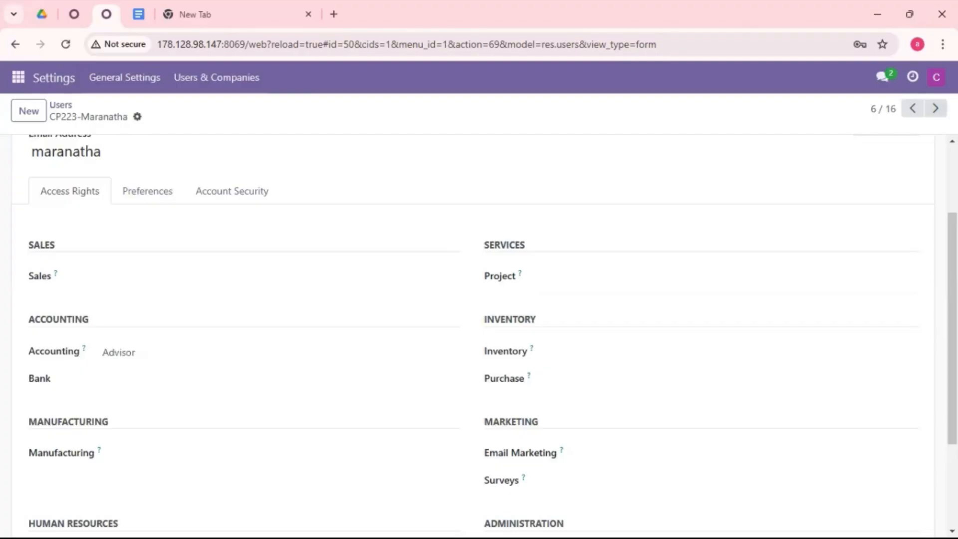
# Examine the access rights of the remaining two never-connected users, including their sales, accounting, inventory and administration roles.
pyautogui.click(935, 108)
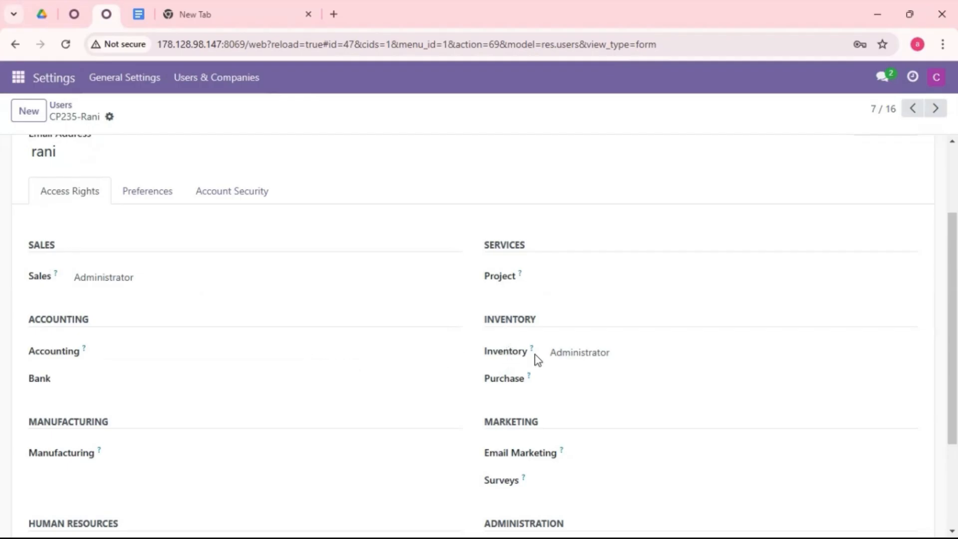
pyautogui.scroll(-3, 519, 371)
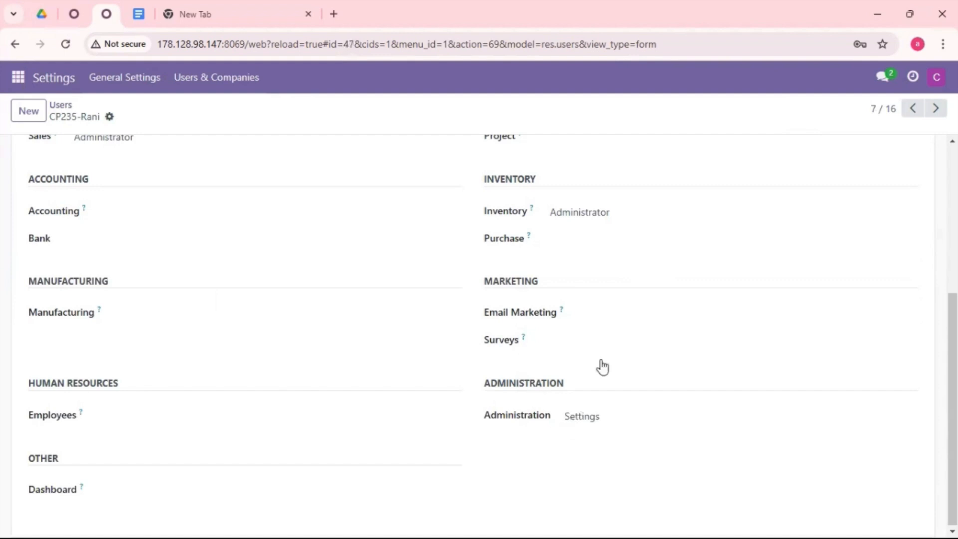
pyautogui.scroll(1, 644, 362)
pyautogui.scroll(1, 682, 356)
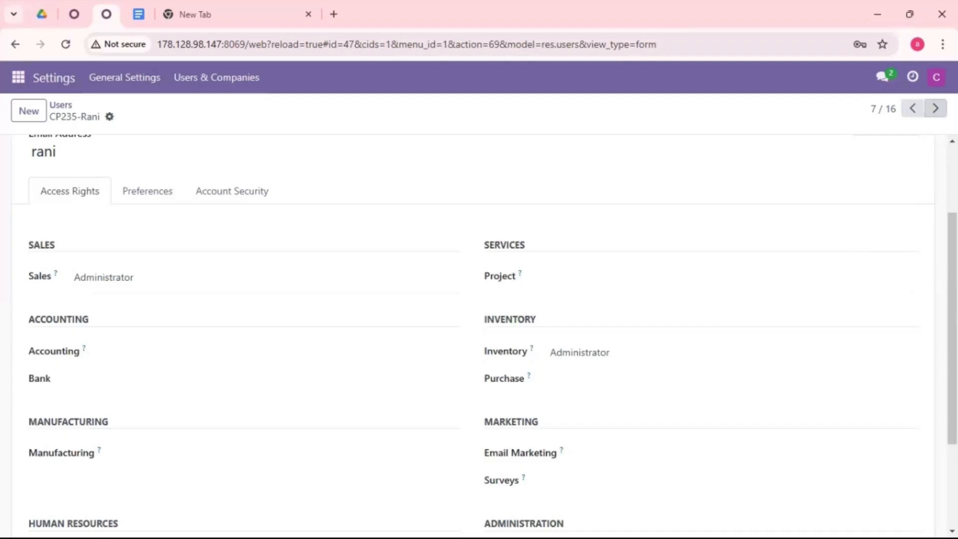
pyautogui.click(935, 108)
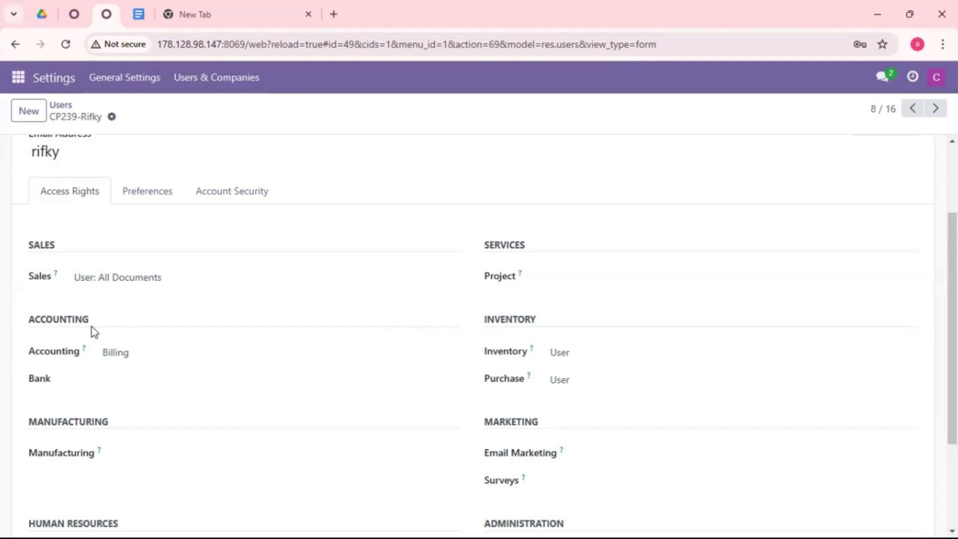
pyautogui.scroll(-3, 521, 348)
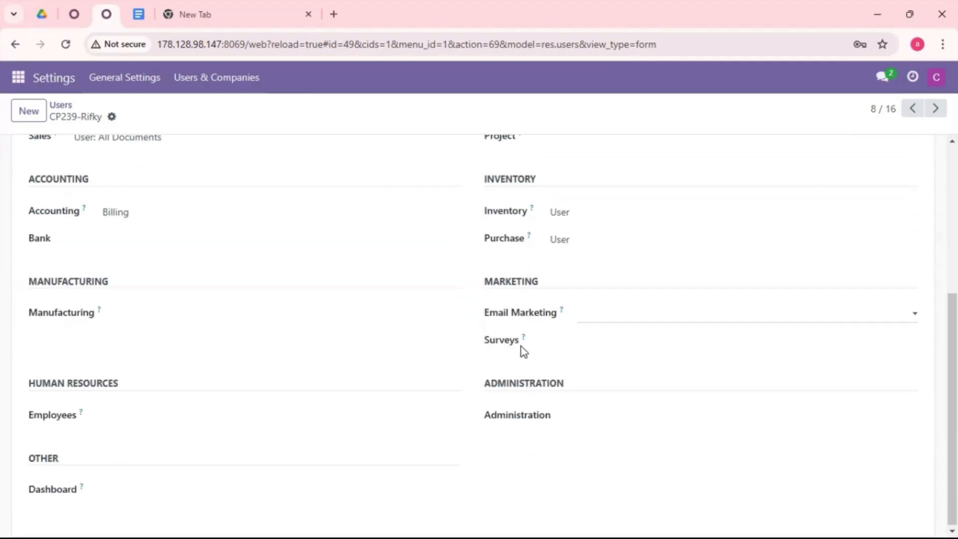
pyautogui.scroll(2, 522, 348)
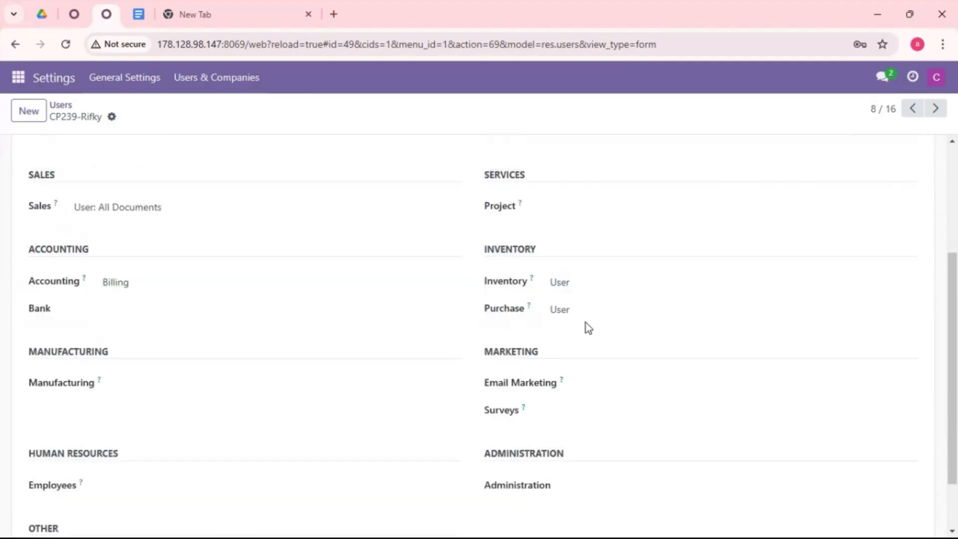
pyautogui.scroll(2, 635, 336)
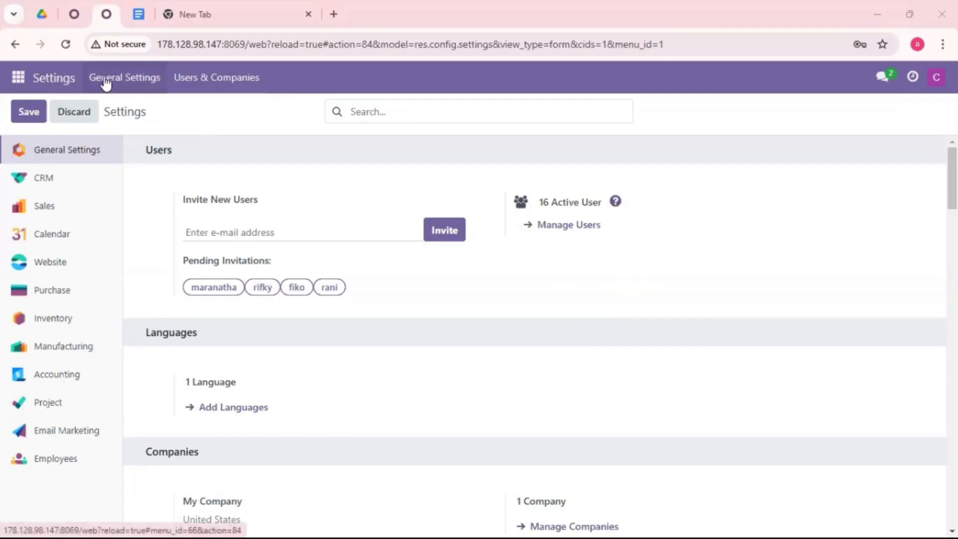
# Search the general settings for "pricelist", set the website's pricelists to Advanced price rules (discounts, formulas), and save.
pyautogui.click(421, 116)
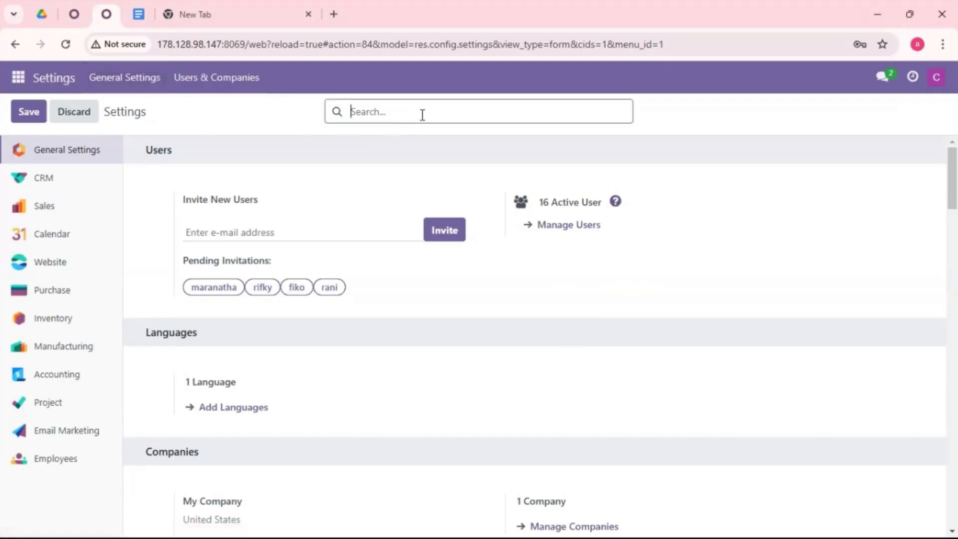
pyautogui.write('pricelist')
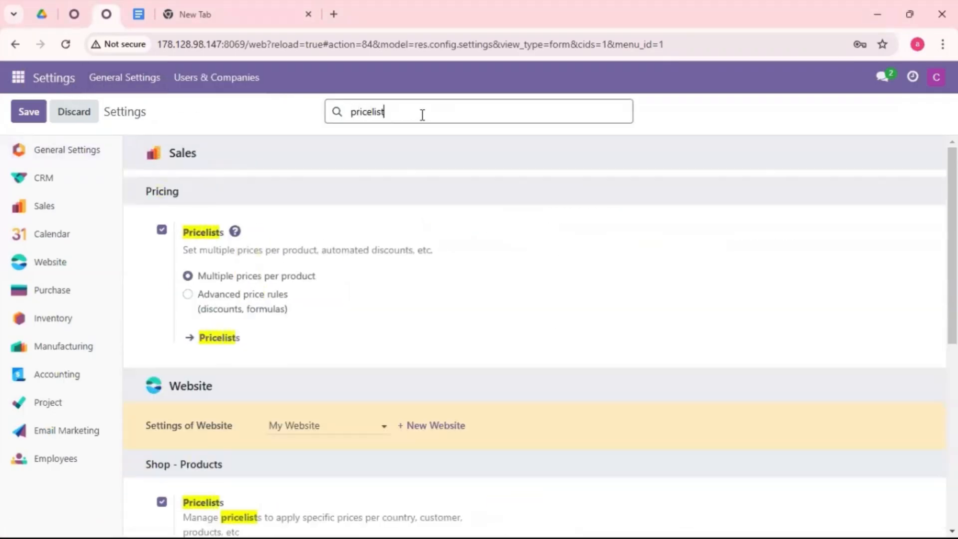
pyautogui.scroll(-3, 369, 322)
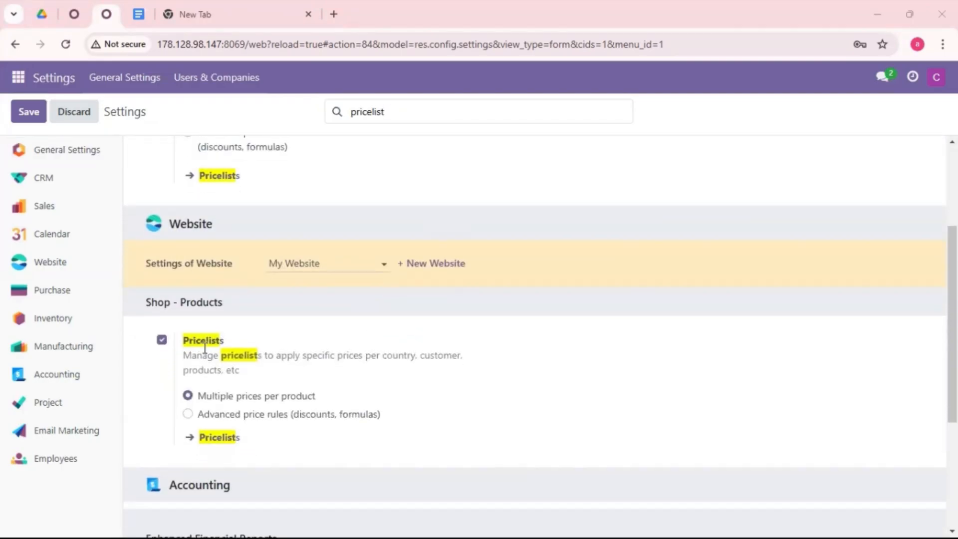
pyautogui.click(226, 422)
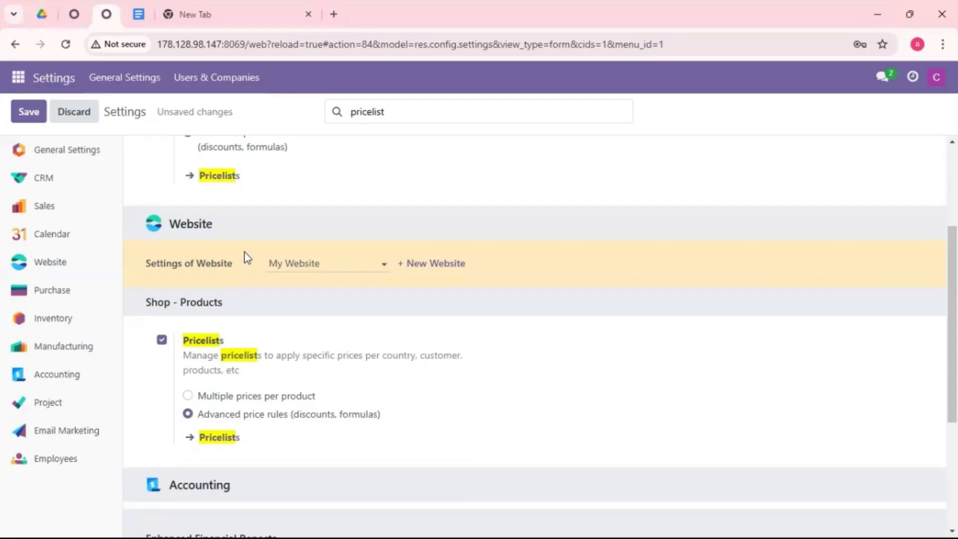
pyautogui.click(31, 113)
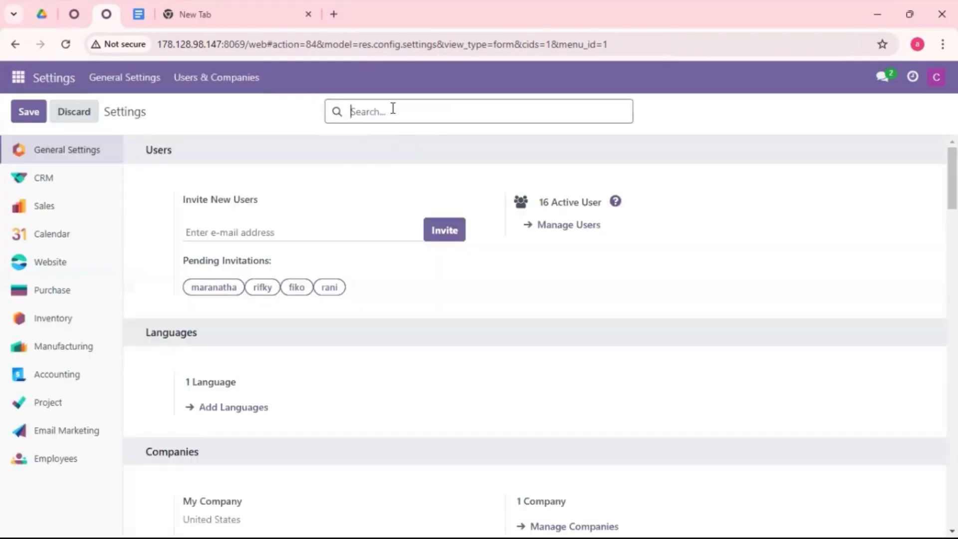
# Search the settings for "discount", enable Discounts, Loyalty & Gift Card for the website shop, and save.
pyautogui.write('dis')
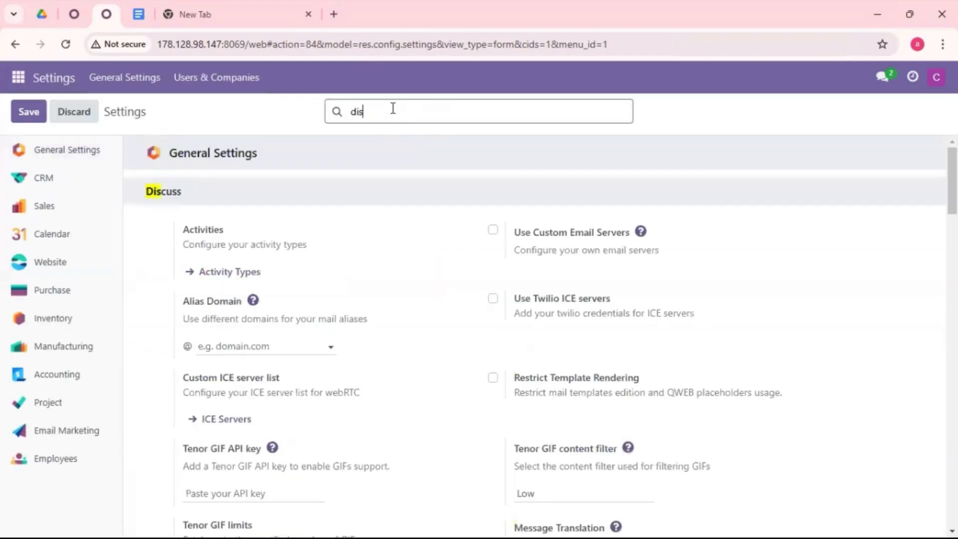
pyautogui.write('count')
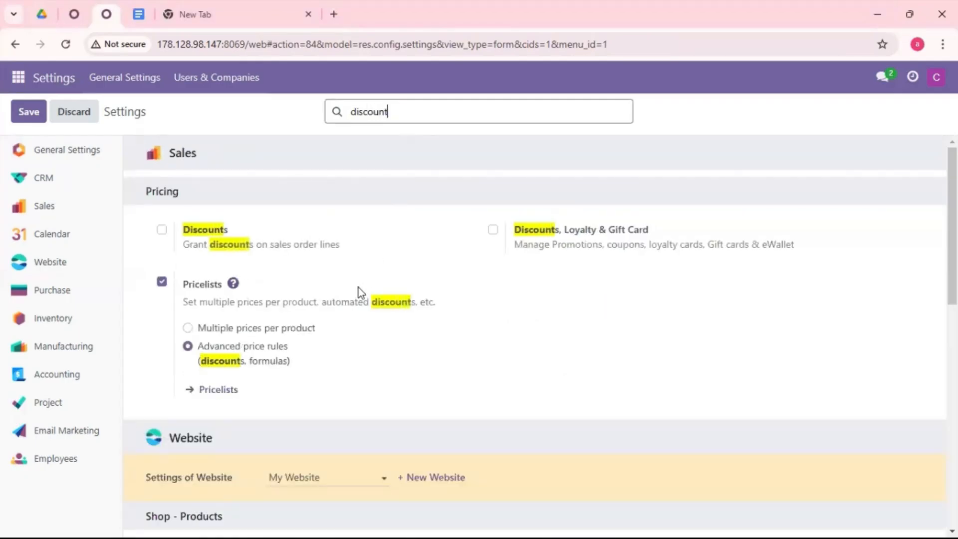
pyautogui.scroll(-5, 357, 288)
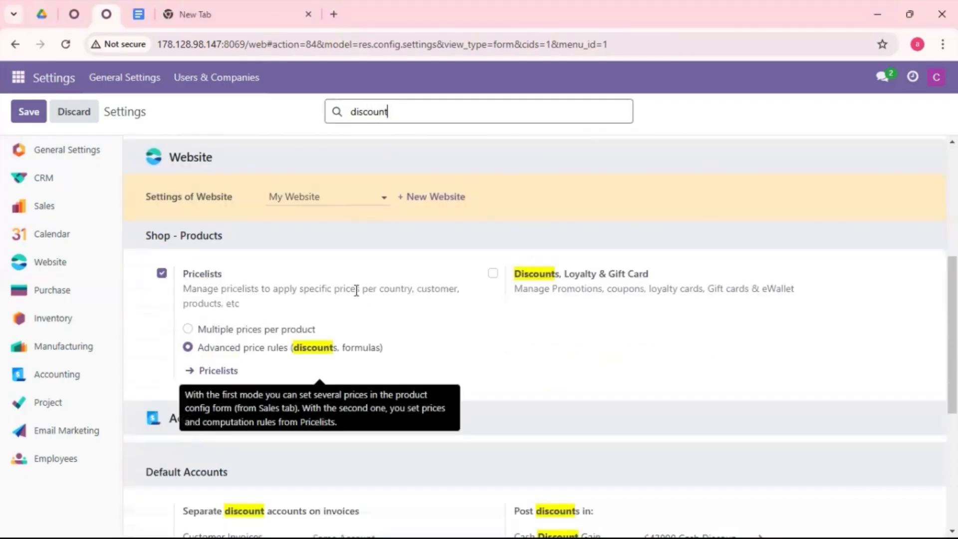
pyautogui.click(493, 275)
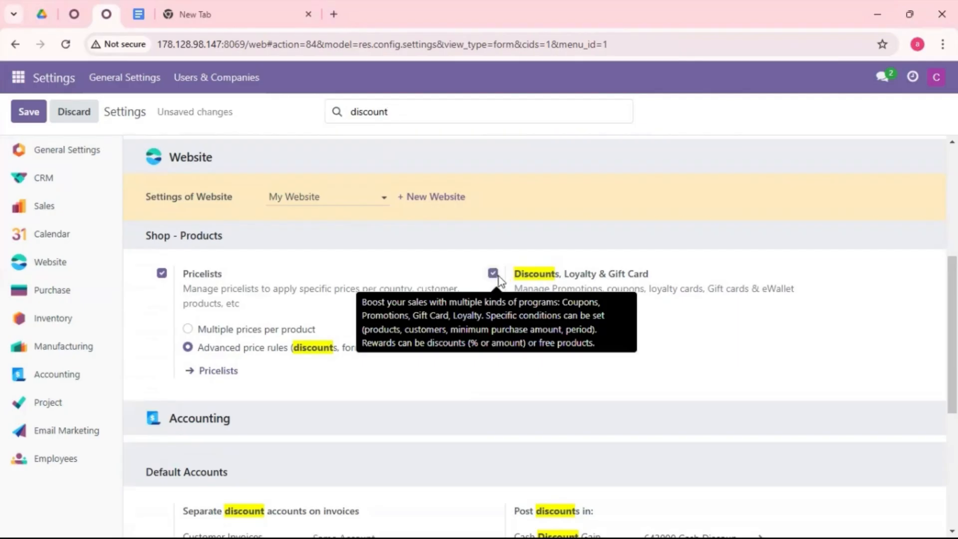
pyautogui.click(32, 120)
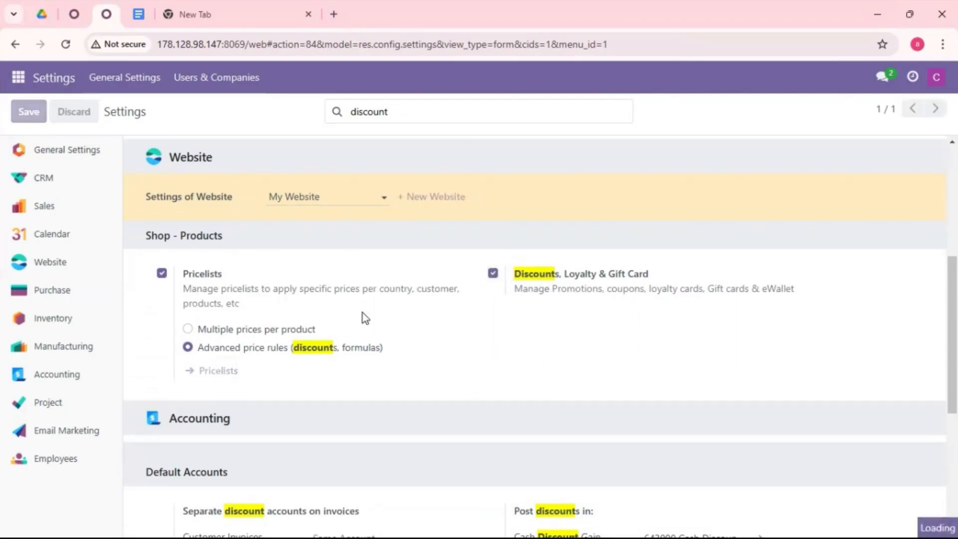
# Search the settings for "shipping" and review the website's shipping options.
pyautogui.write('di')
pyautogui.press('BackSpace')
pyautogui.press('BackSpace')
pyautogui.write('sh')
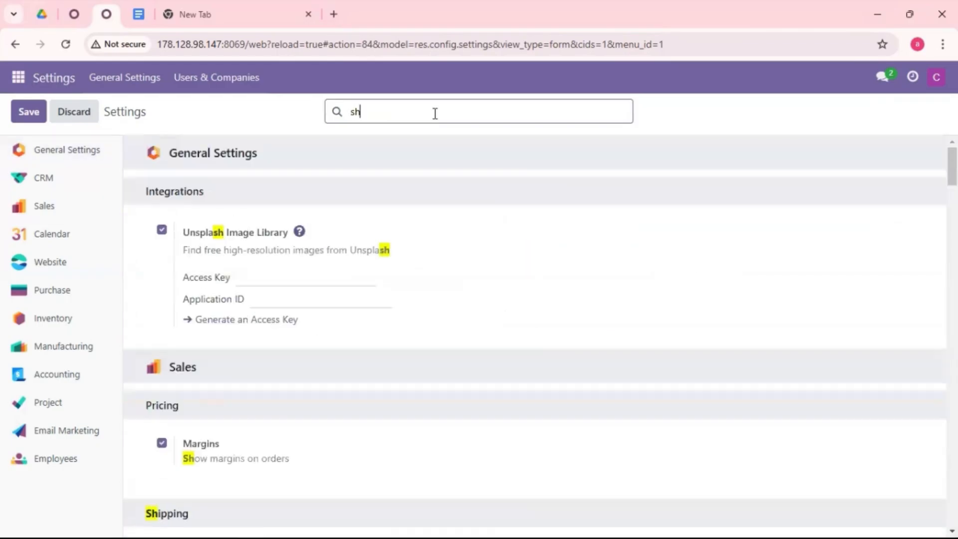
pyautogui.write('ipping')
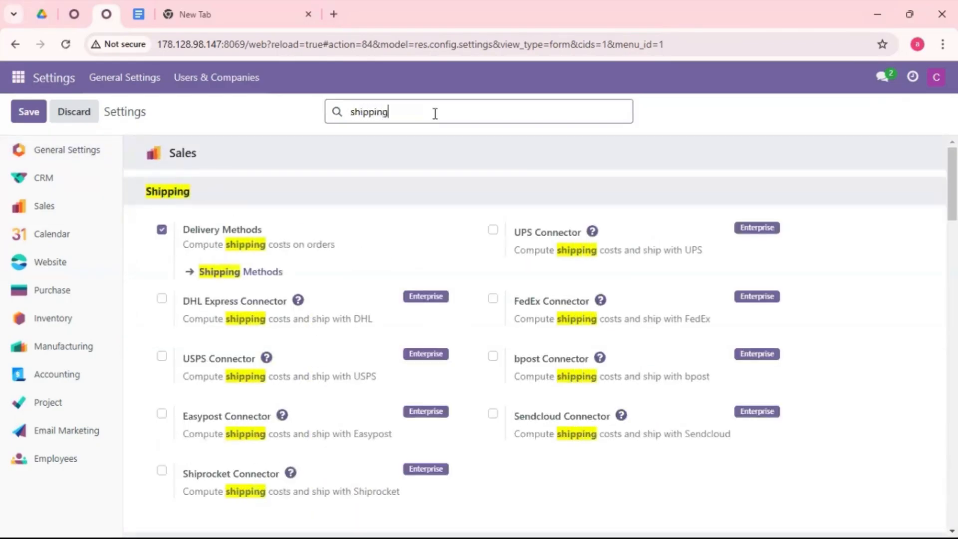
pyautogui.scroll(-8, 389, 327)
pyautogui.scroll(3, 389, 309)
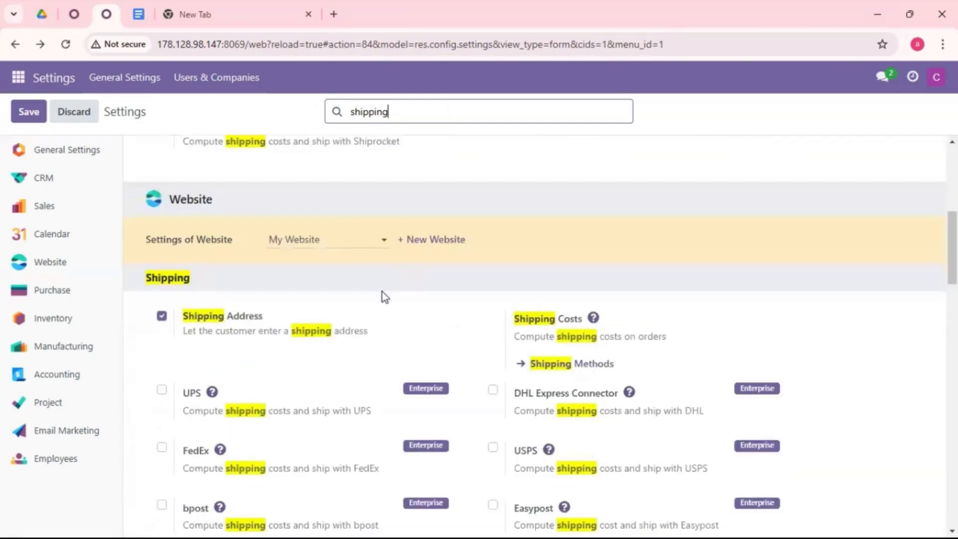
pyautogui.scroll(-1, 382, 292)
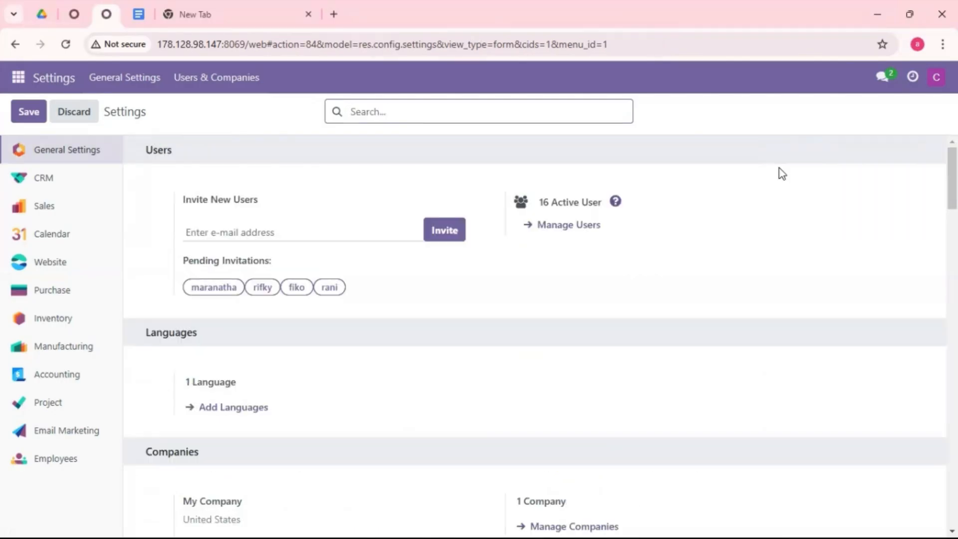
# Open the Inventory product list and start creating a new product.
pyautogui.click(18, 78)
pyautogui.click(38, 356)
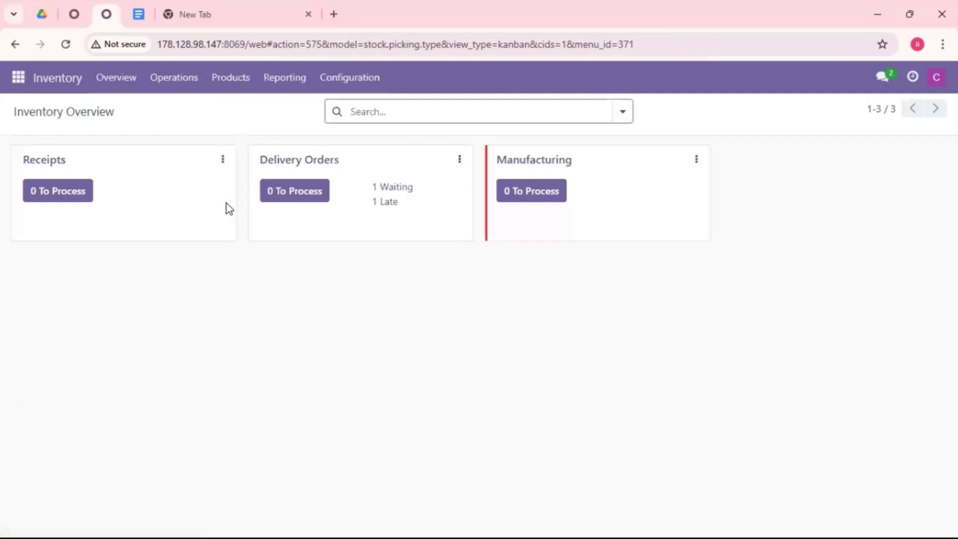
pyautogui.click(224, 87)
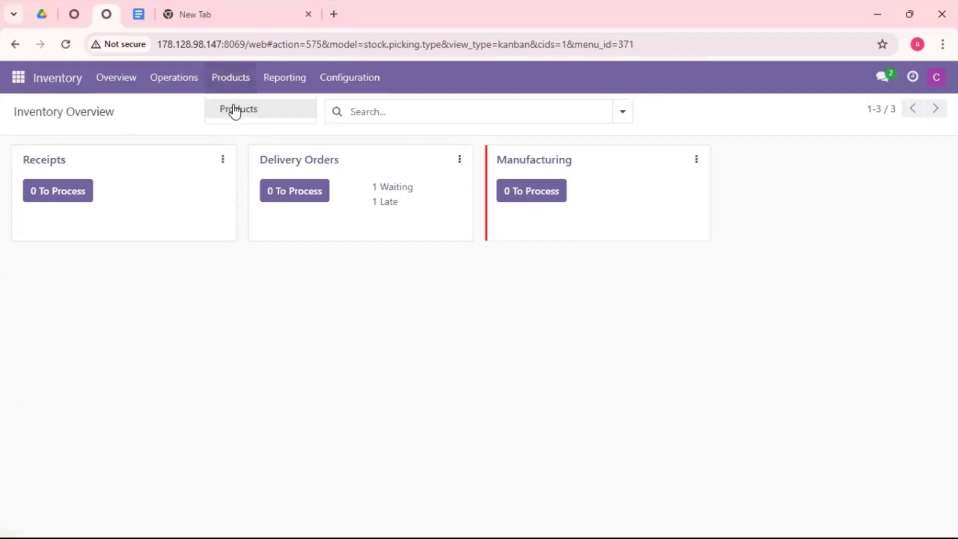
pyautogui.click(236, 109)
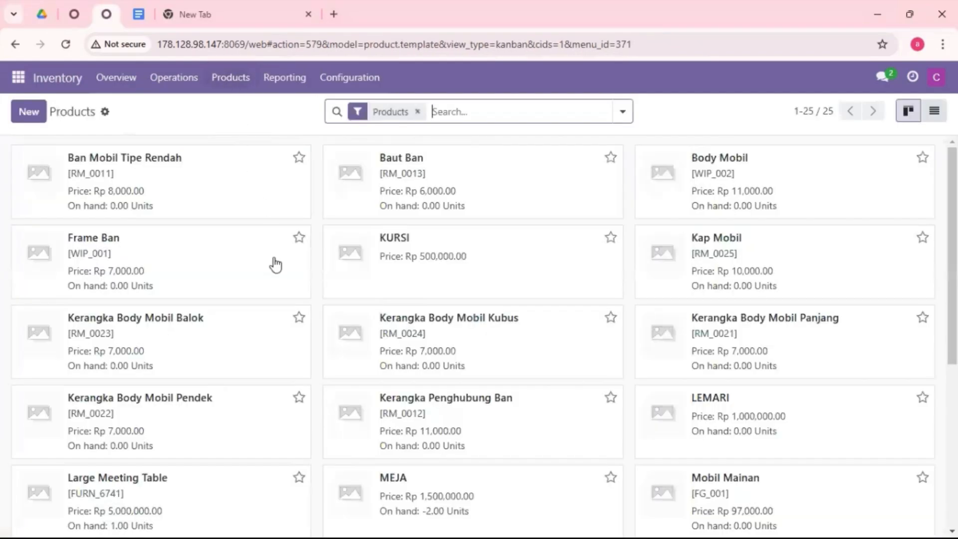
pyautogui.click(29, 112)
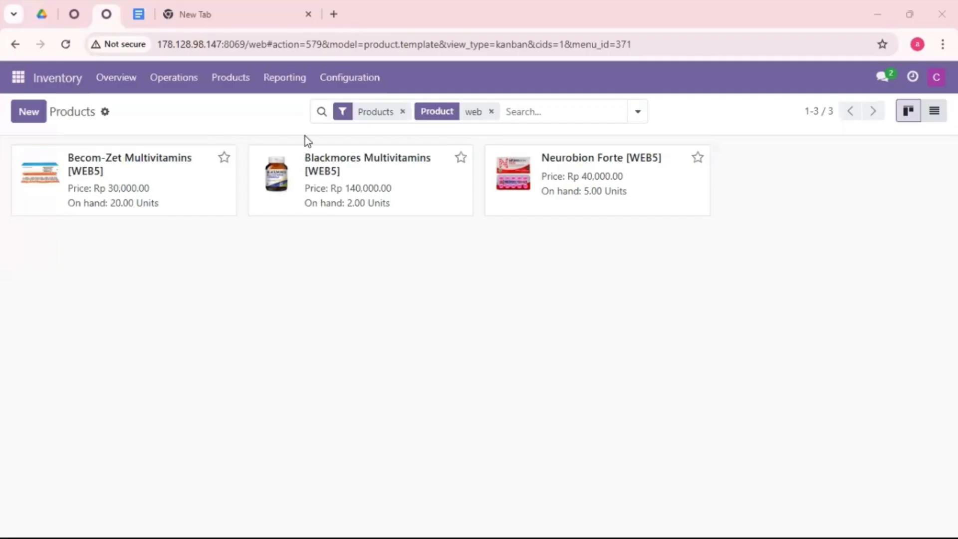
# Review the general information of the WEB5 products, including product type, sales price, cost and on-hand quantity.
pyautogui.click(345, 173)
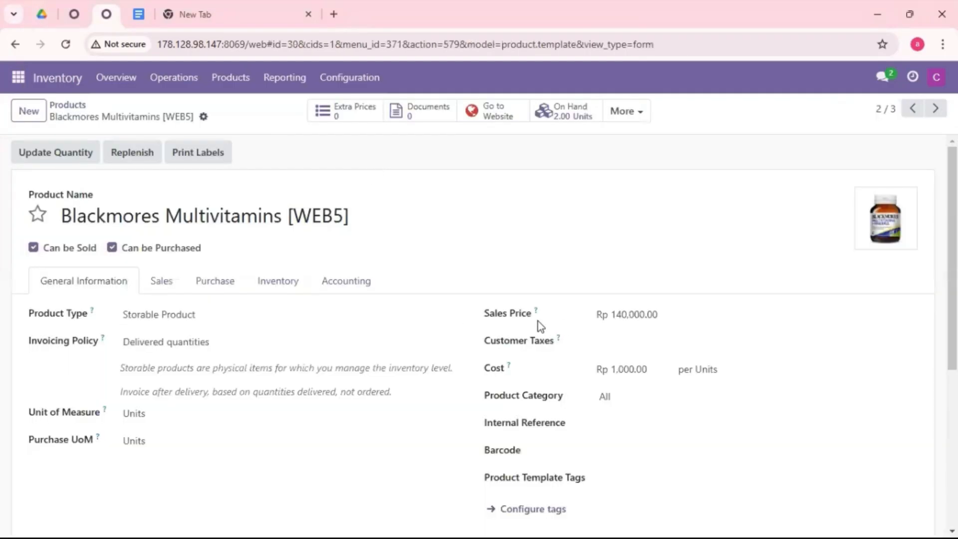
pyautogui.click(912, 111)
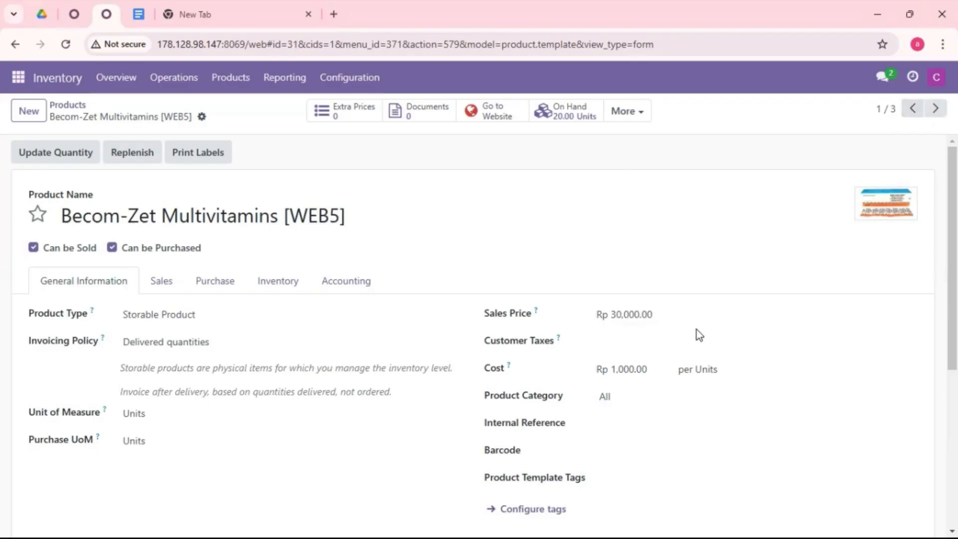
pyautogui.click(935, 108)
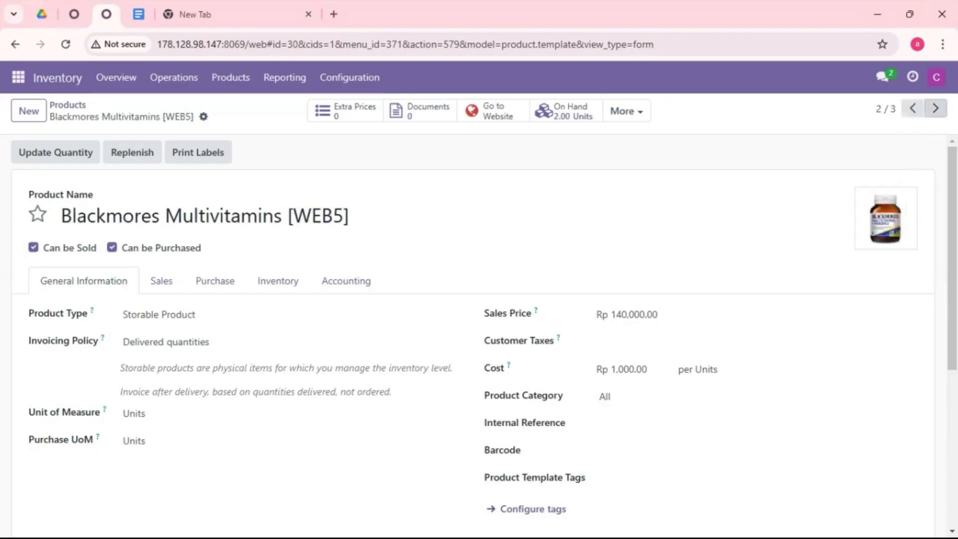
pyautogui.click(935, 109)
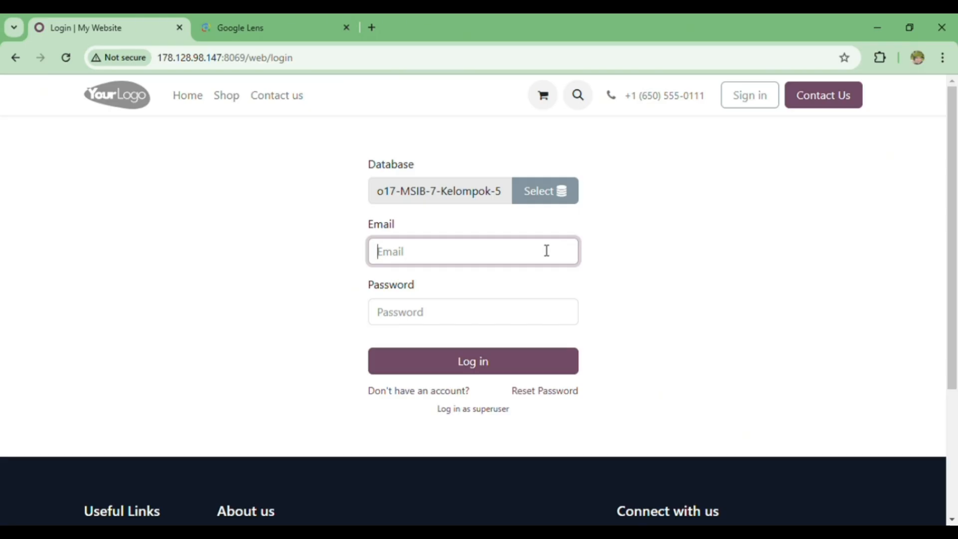
# Log in to the o17-MSIB-7-Kelompok-5 database by entering the user's login and account password.
pyautogui.write('rani')
pyautogui.click(401, 318)
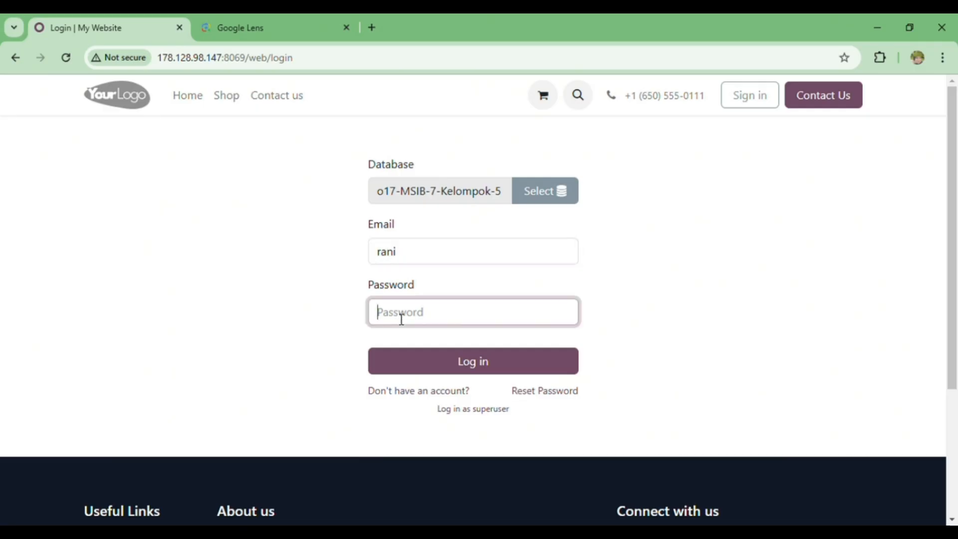
pyautogui.write('•••••')
pyautogui.press('Return')
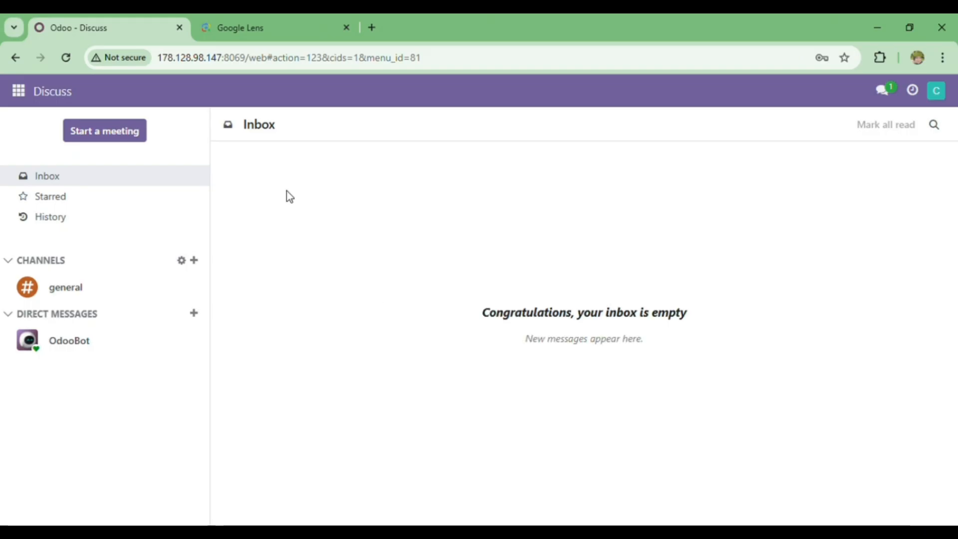
# Activate developer mode from the general settings.
pyautogui.click(20, 93)
pyautogui.click(81, 360)
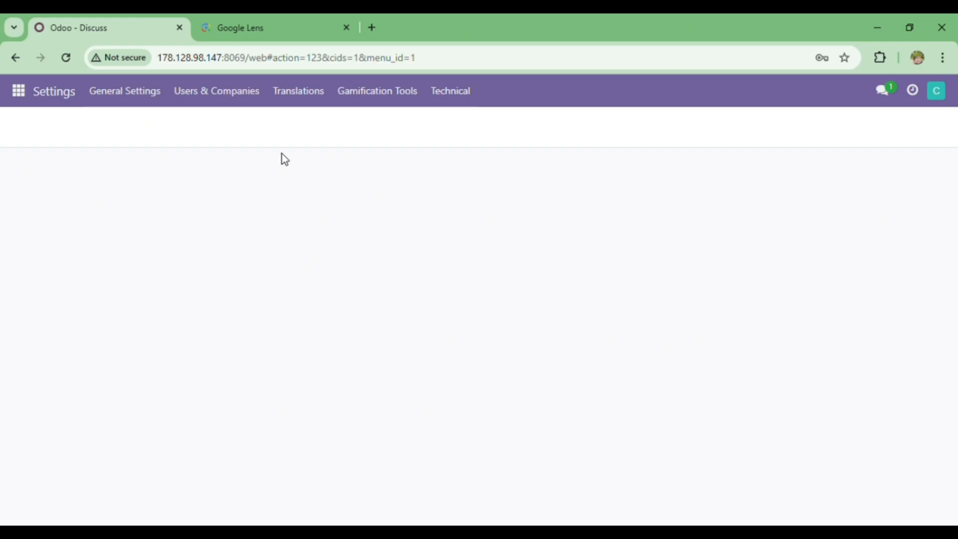
pyautogui.scroll(-20, 279, 275)
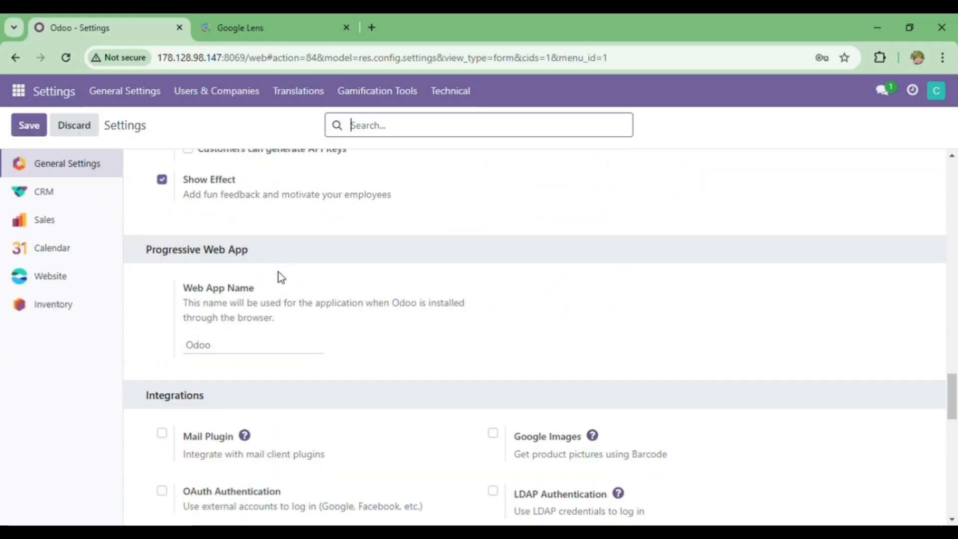
pyautogui.click(278, 289)
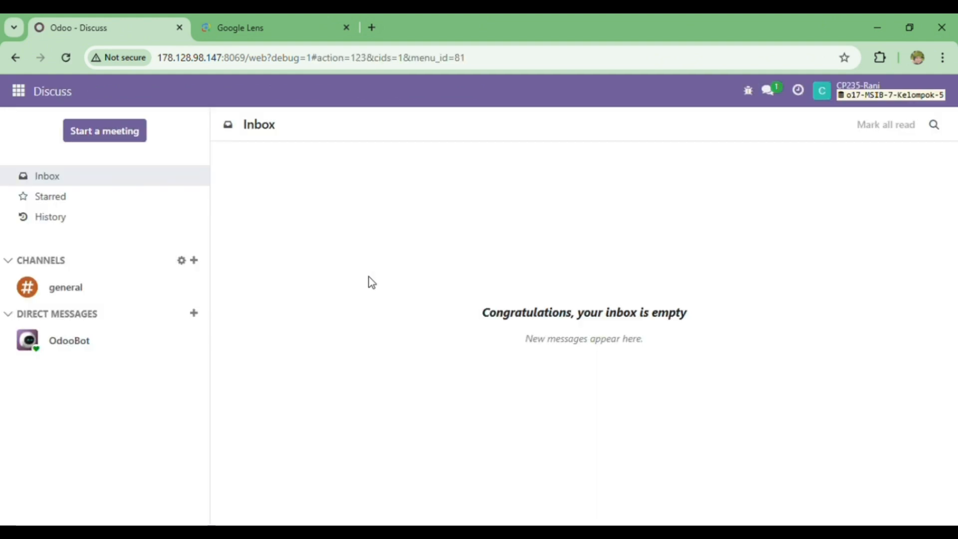
# Open the APOTEK 2 website homepage and start editing it.
pyautogui.click(18, 93)
pyautogui.click(47, 257)
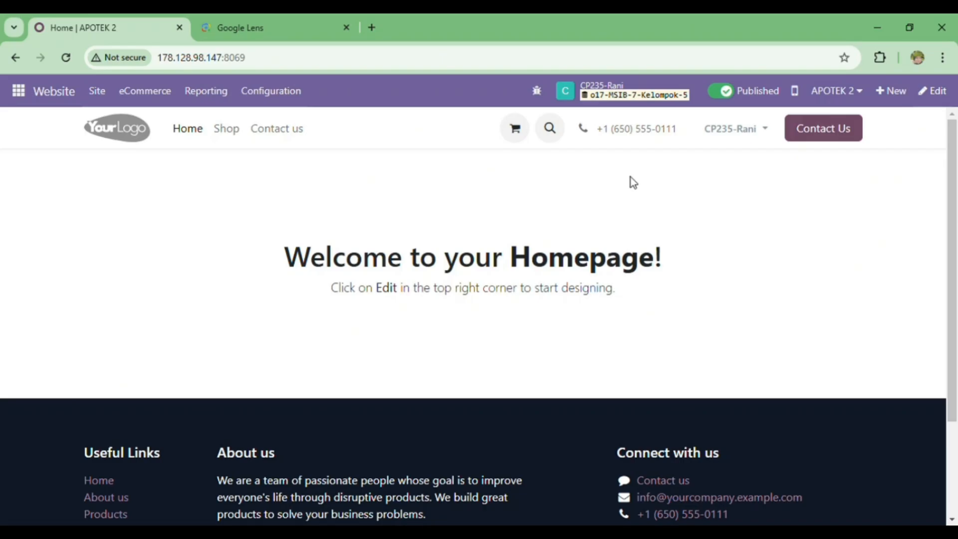
pyautogui.click(952, 98)
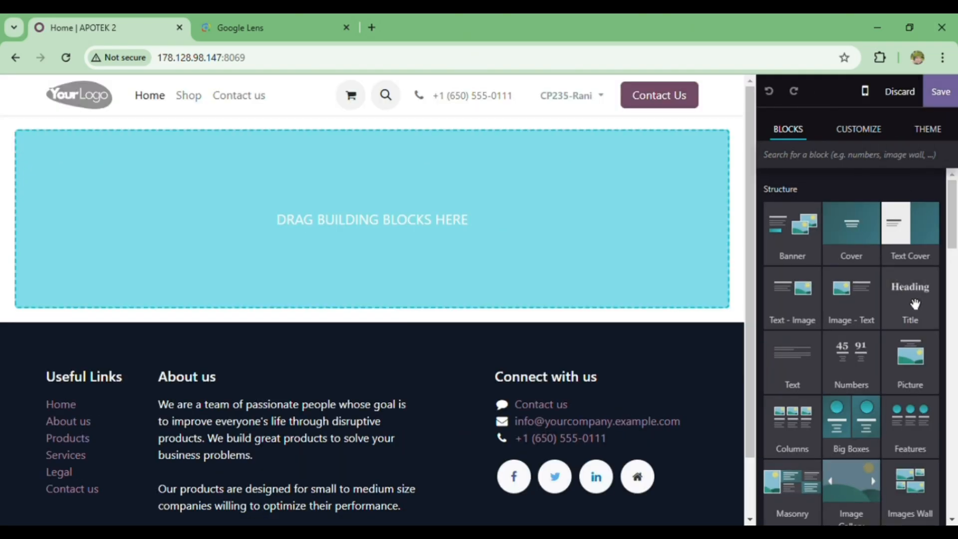
# Add a Title block to the empty homepage and replace its heading text with "WELCOME".
pyautogui.moveTo(914, 304); pyautogui.dragTo(505, 224)
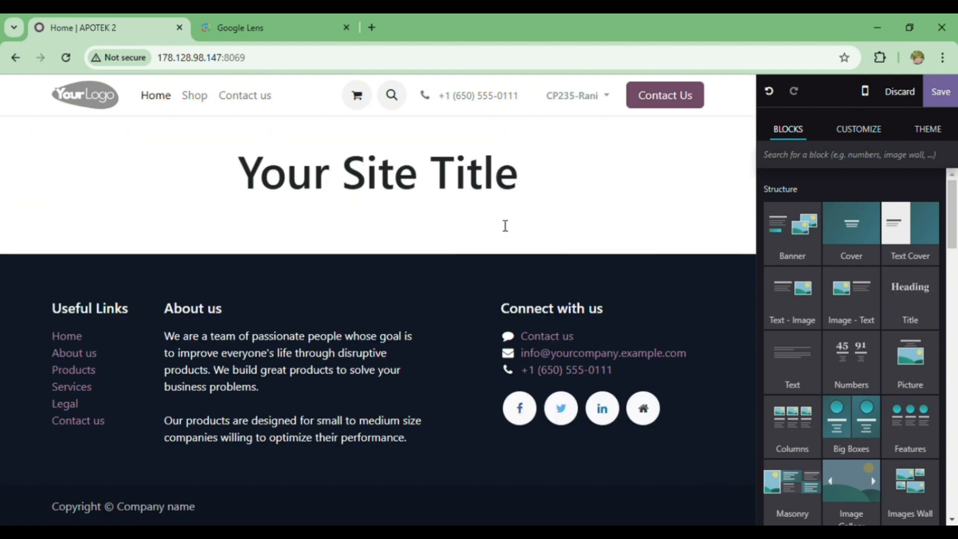
pyautogui.tripleClick(527, 190)
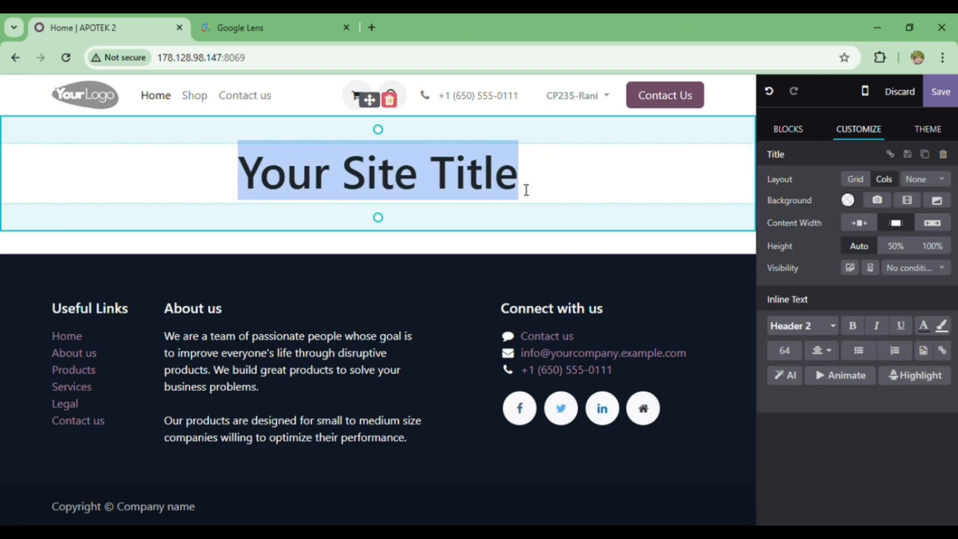
pyautogui.write('WELCOME')
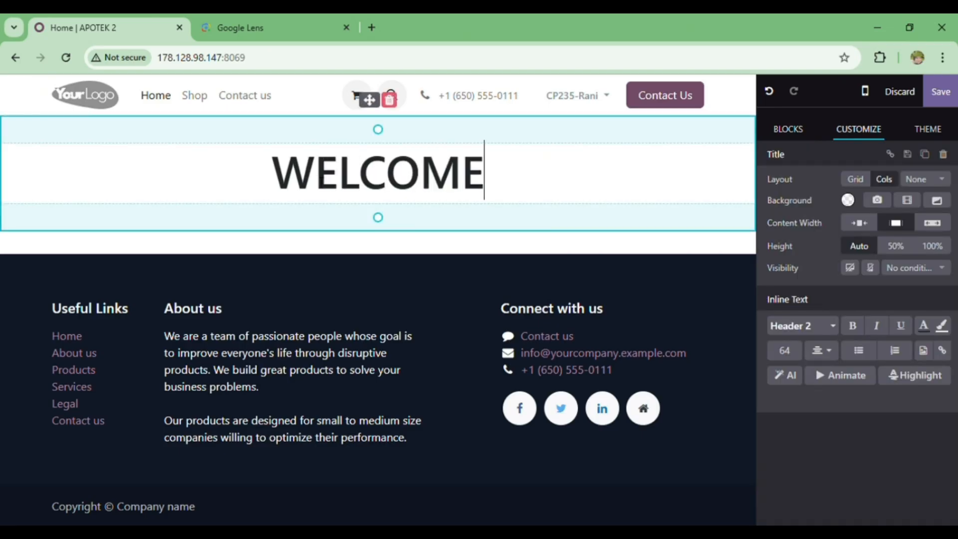
# Space out the letters of the heading so it reads "W E L C O M E".
pyautogui.click(322, 183)
pyautogui.press('Right')
pyautogui.press('space')
pyautogui.press('Right')
pyautogui.press('space')
pyautogui.press('Right')
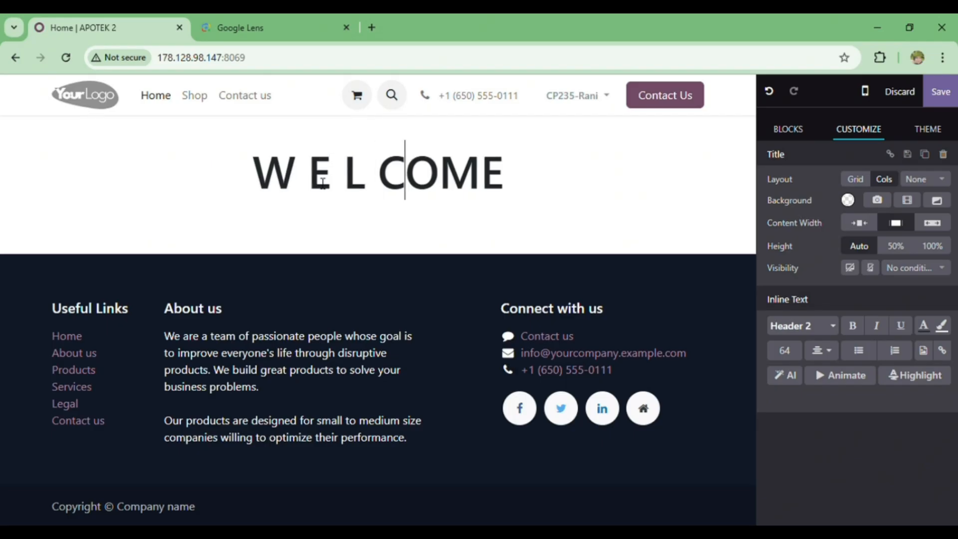
pyautogui.press('space')
pyautogui.press('Right')
pyautogui.press('space')
pyautogui.press('Right')
pyautogui.press('space')
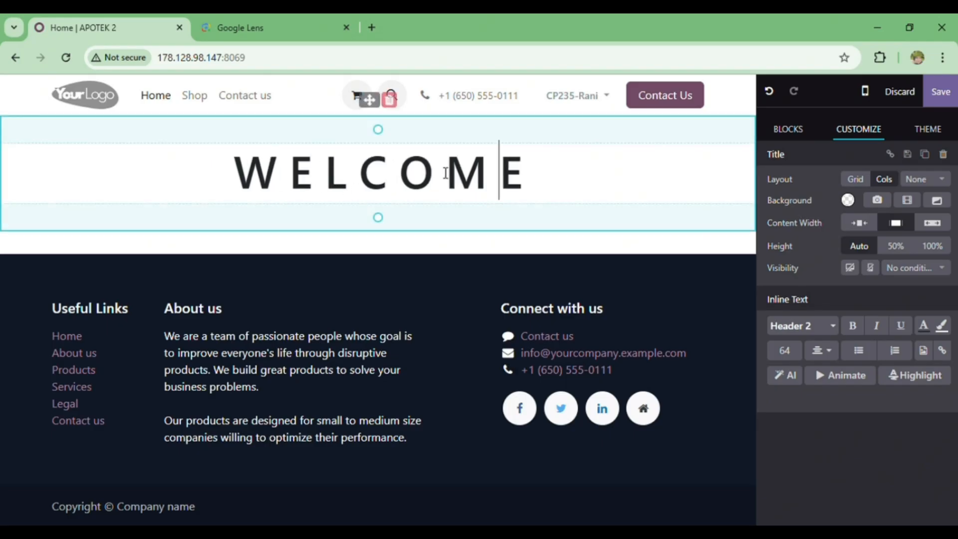
pyautogui.press('Right')
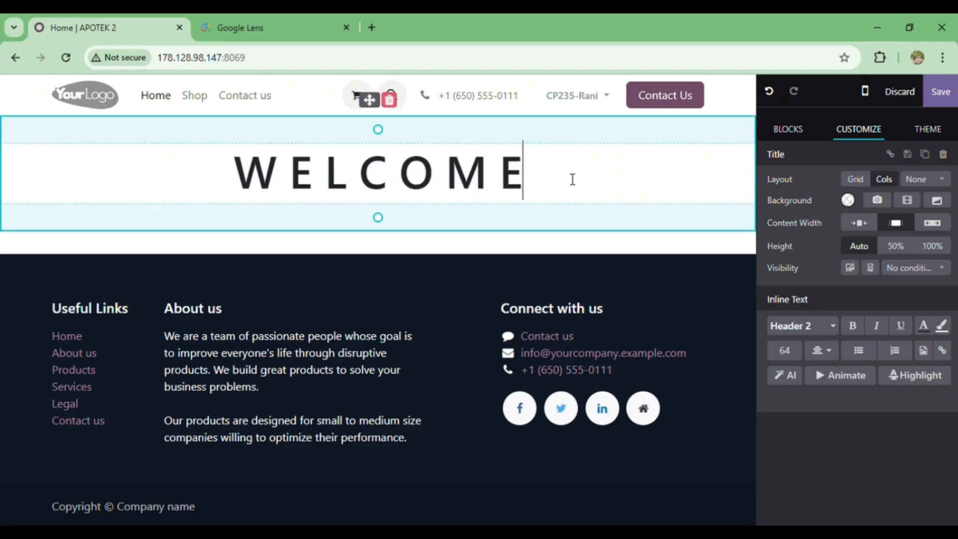
# Add a Text - Image block below the WELCOME heading and dismiss any error dialog.
pyautogui.click(794, 134)
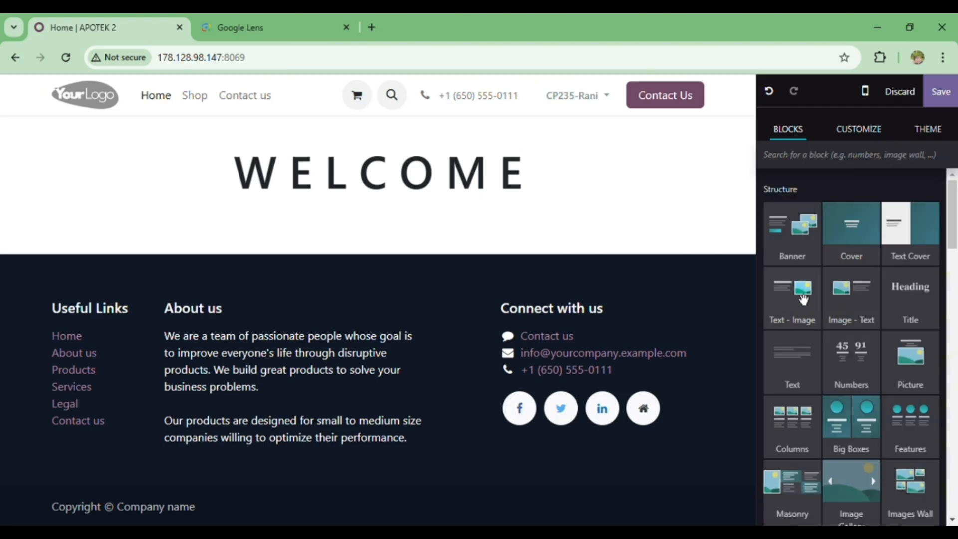
pyautogui.moveTo(803, 299); pyautogui.dragTo(647, 269)
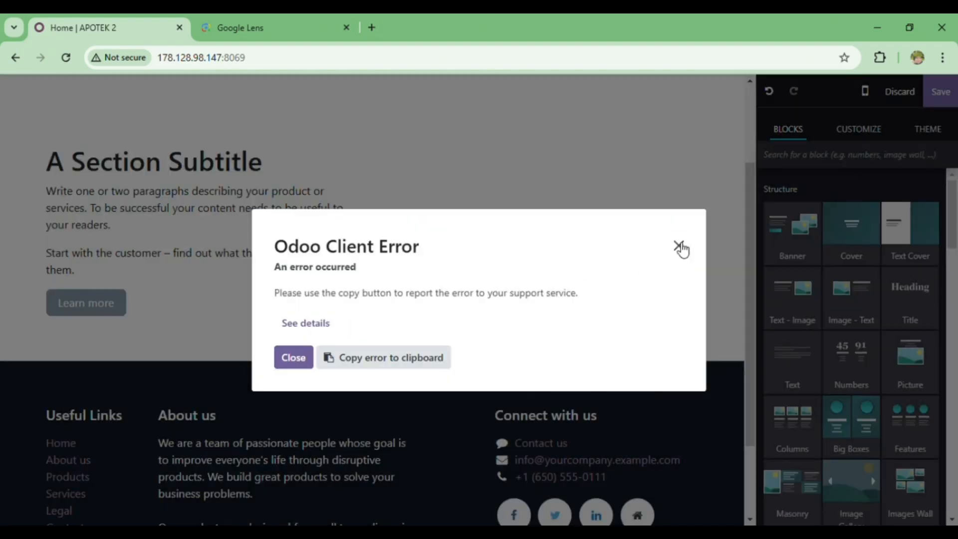
pyautogui.click(679, 246)
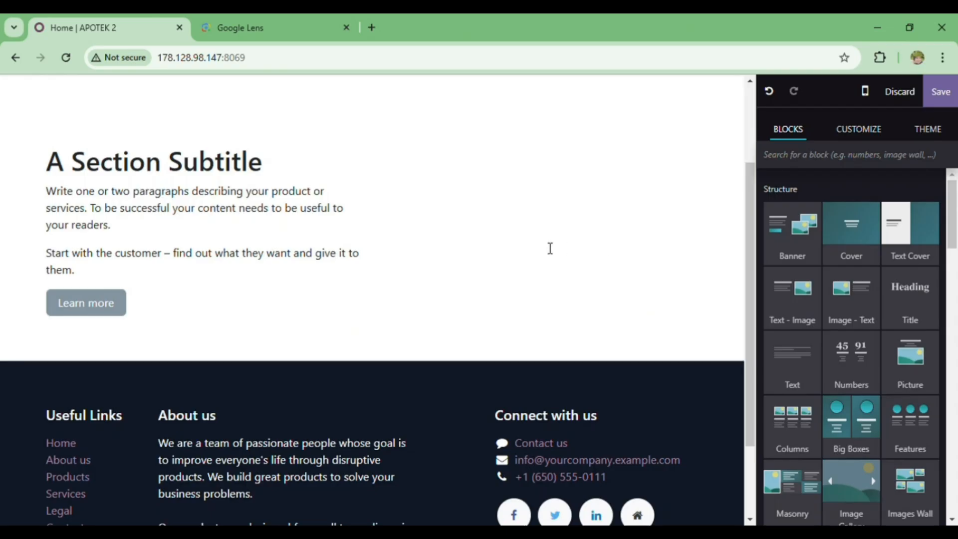
pyautogui.scroll(2, 550, 248)
pyautogui.scroll(-3, 656, 361)
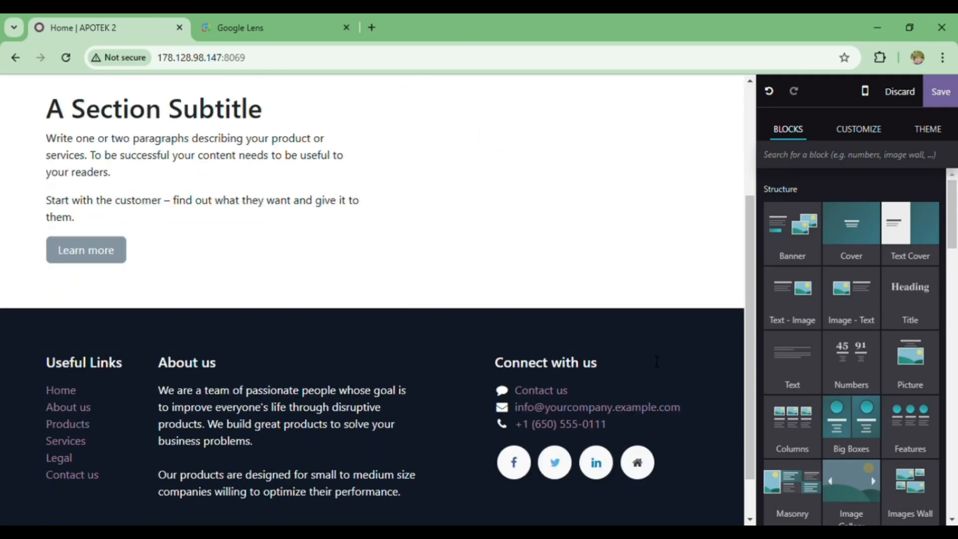
pyautogui.scroll(3, 584, 343)
# Replace the Text - Image block's section subtitle with "PELITA FARMA".
pyautogui.moveTo(239, 318); pyautogui.dragTo(46, 285)
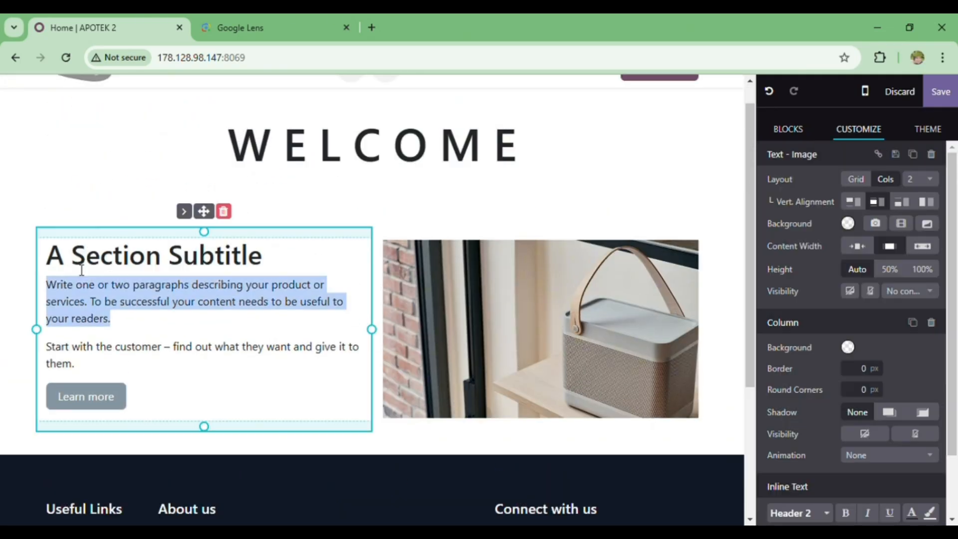
pyautogui.tripleClick(57, 264)
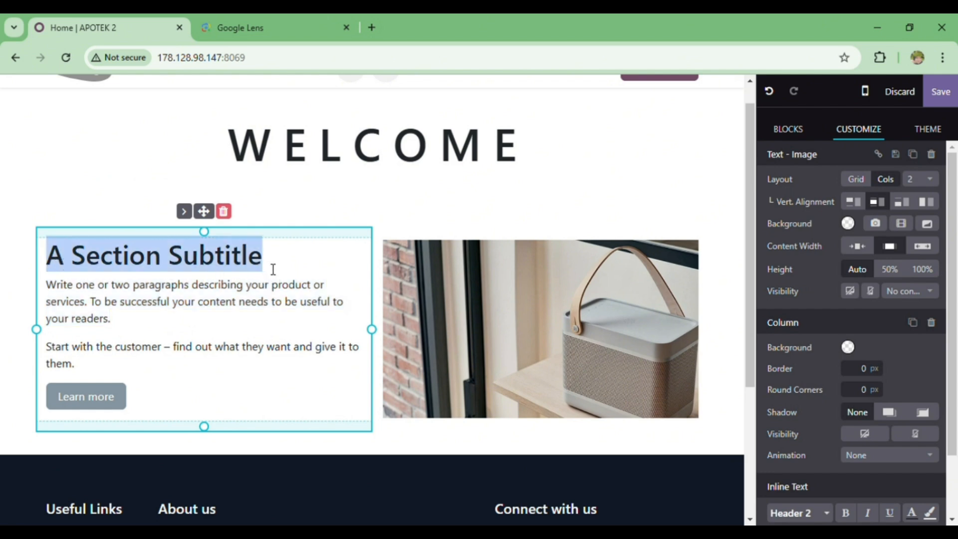
pyautogui.write('PELITA FARMA')
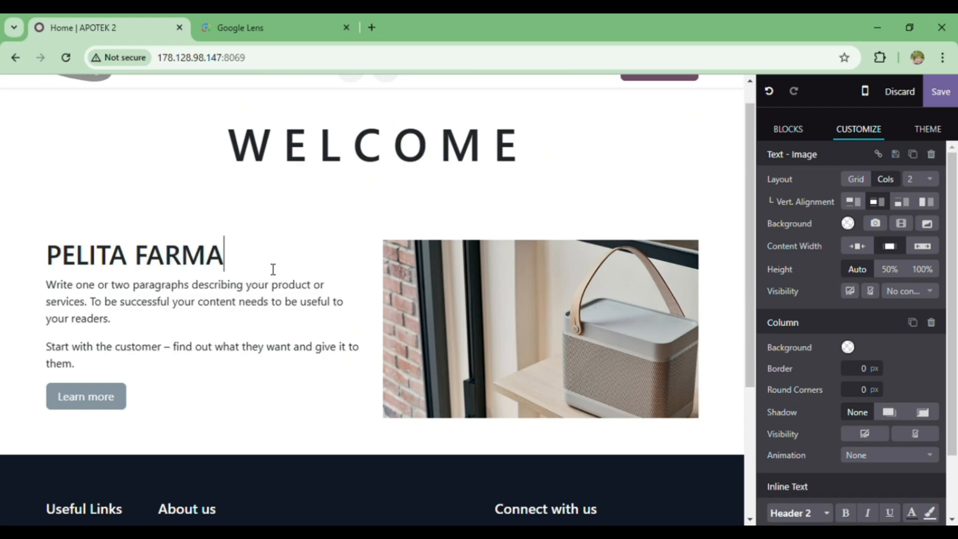
# Replace the placeholder paragraphs below the heading with "Pelita Farma melayani berbagai macam obat, vitamin dan resep dokter untuk anda kapanpun dan dimanapun anda berada.".
pyautogui.moveTo(50, 285); pyautogui.dragTo(121, 367)
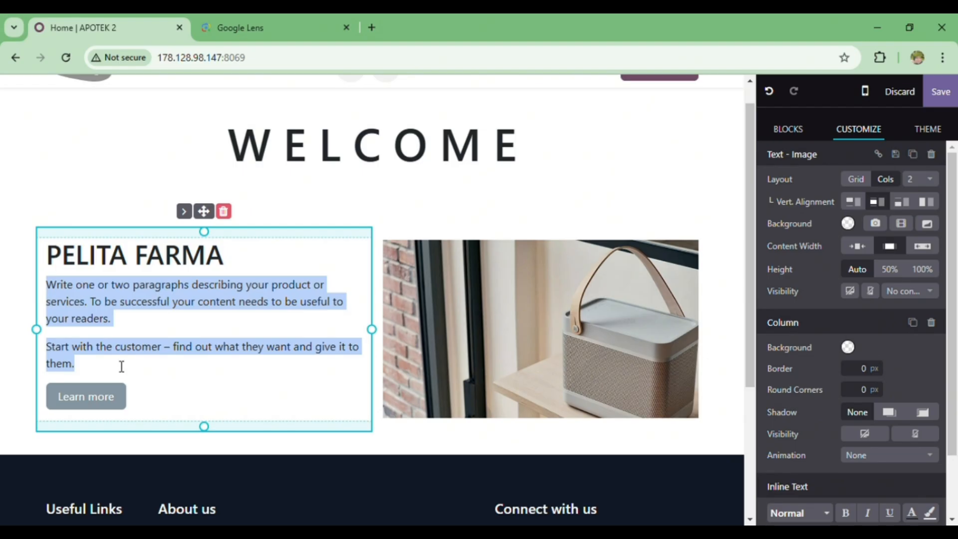
pyautogui.hotkey('ctrl', 'c')
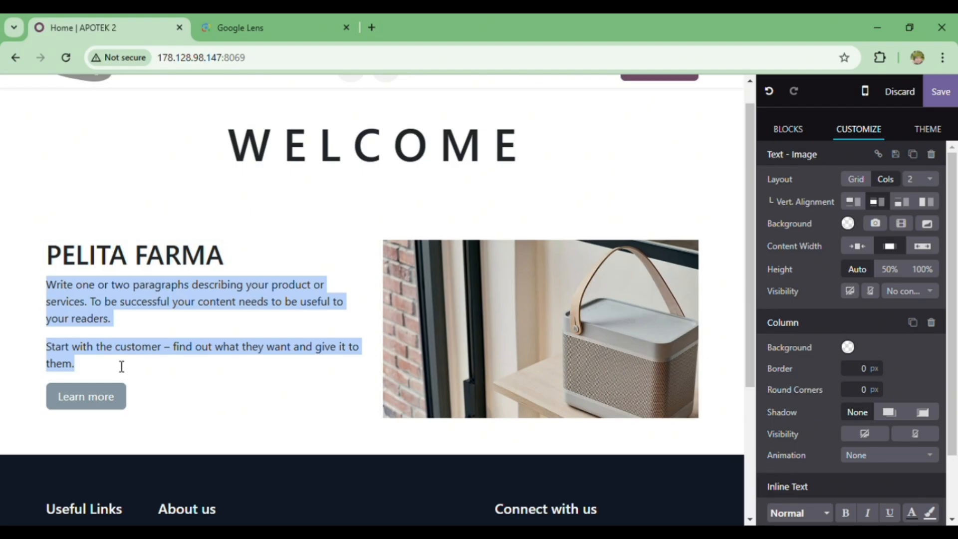
pyautogui.write('Pelita fa')
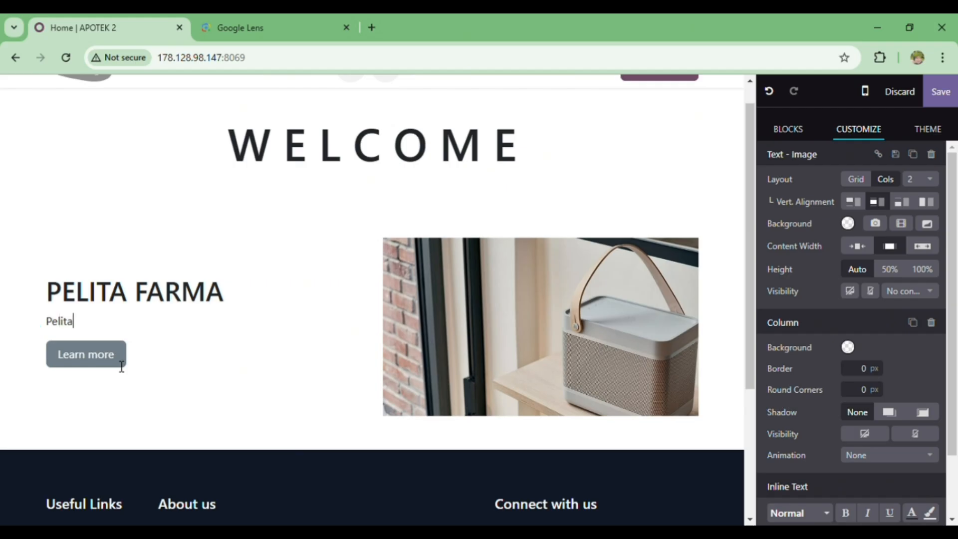
pyautogui.press('BackSpace')
pyautogui.press('BackSpace')
pyautogui.write('Farma melayani b')
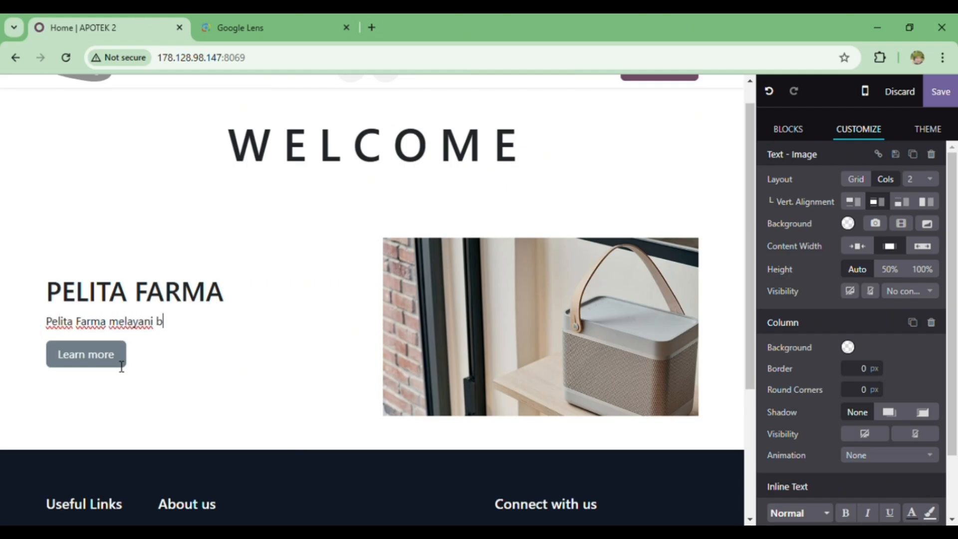
pyautogui.write('erbagai mac')
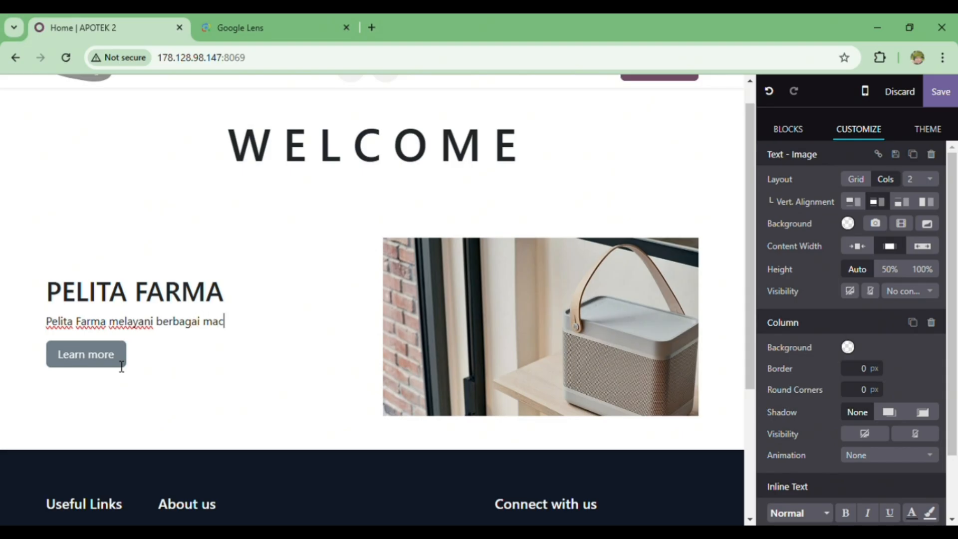
pyautogui.write('am obat')
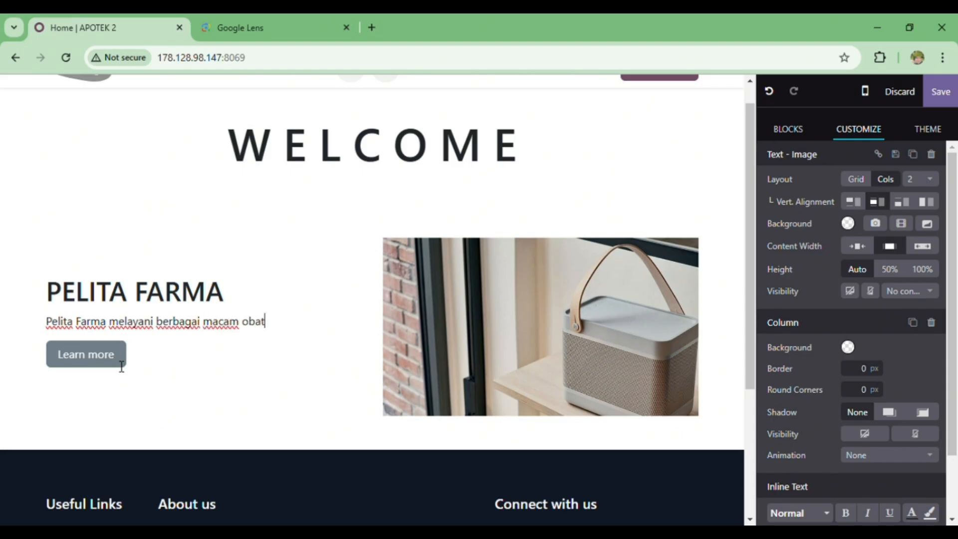
pyautogui.write(', vitamin dan resep')
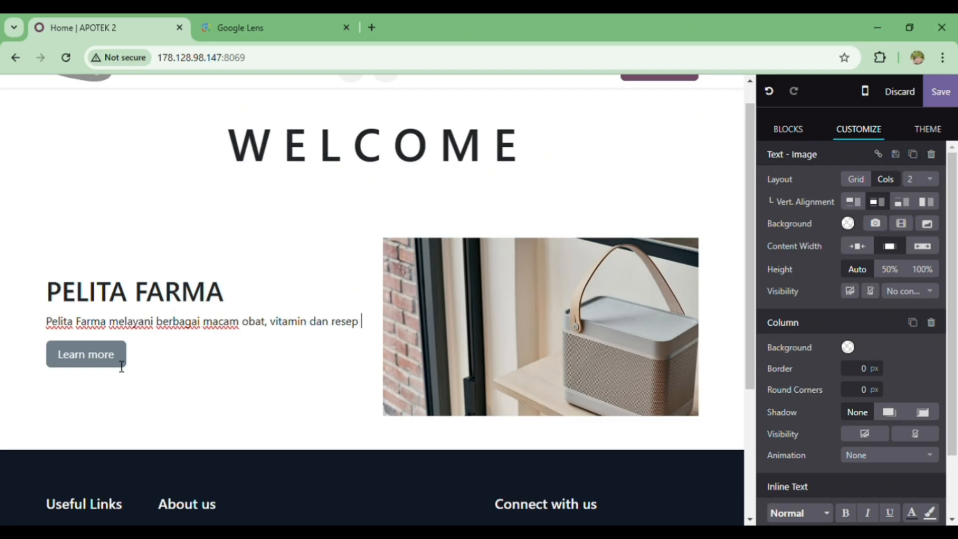
pyautogui.write(' dokter untuk')
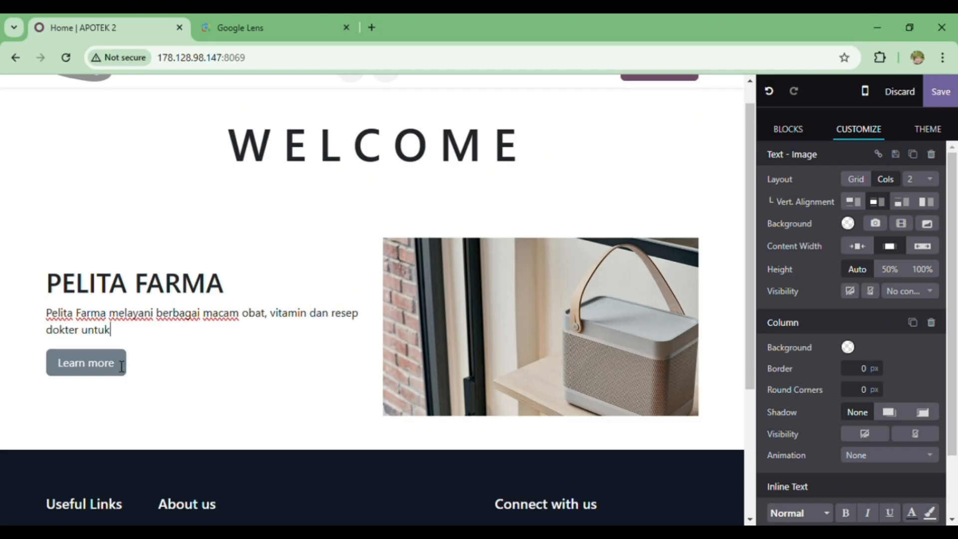
pyautogui.write(' anda dima')
pyautogui.press('BackSpace')
pyautogui.press('BackSpace')
pyautogui.press('BackSpace')
pyautogui.press('BackSpace')
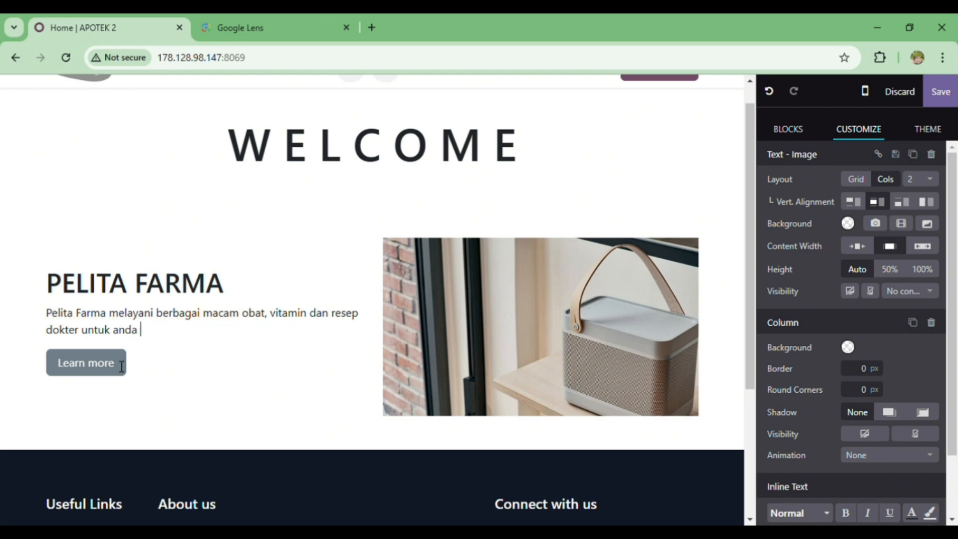
pyautogui.write('kapanpun dan ')
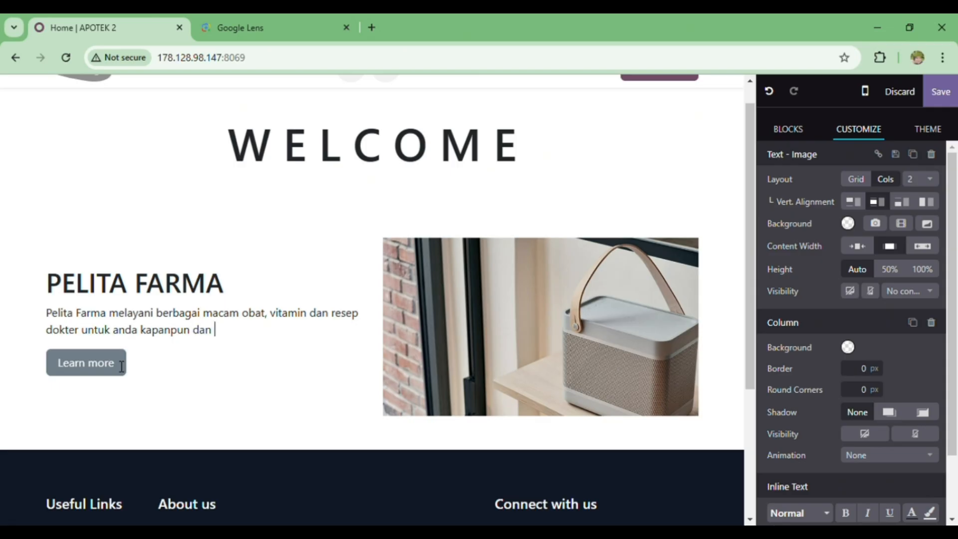
pyautogui.write('dimanapun anda berasa')
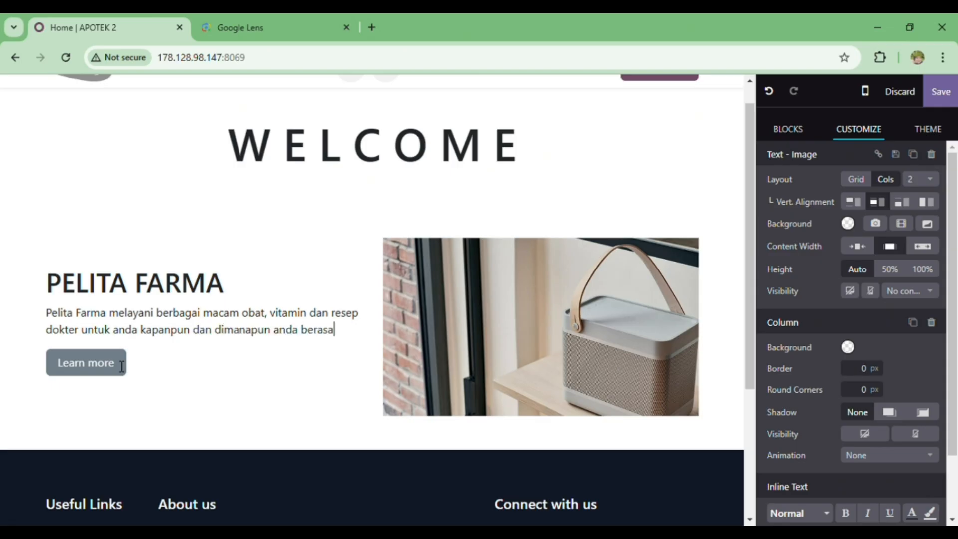
pyautogui.press('BackSpace')
pyautogui.press('BackSpace')
pyautogui.write('da')
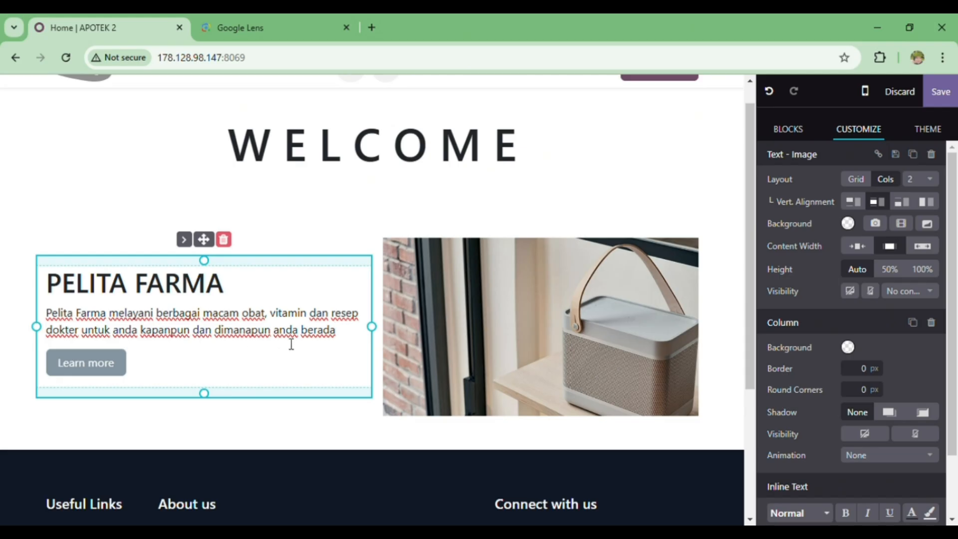
pyautogui.write('.')
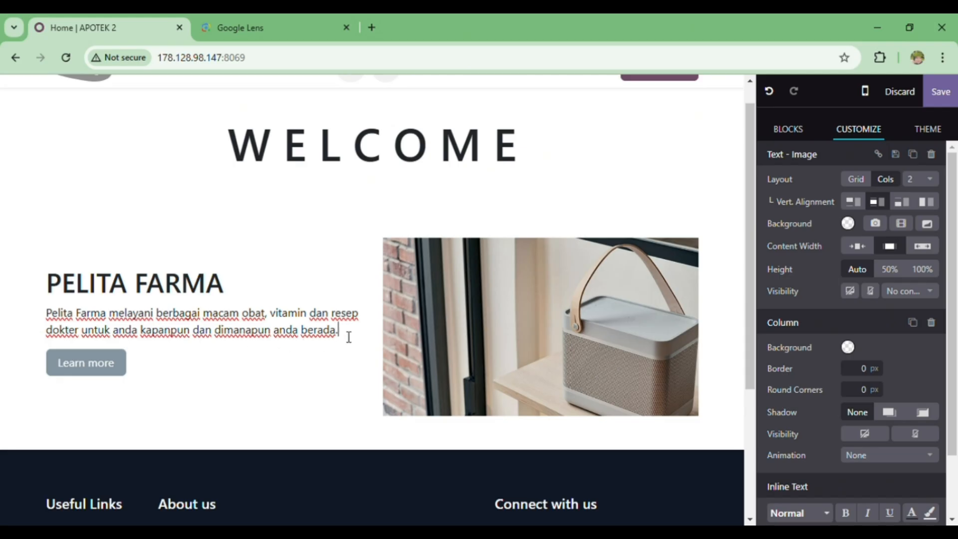
pyautogui.click(124, 362)
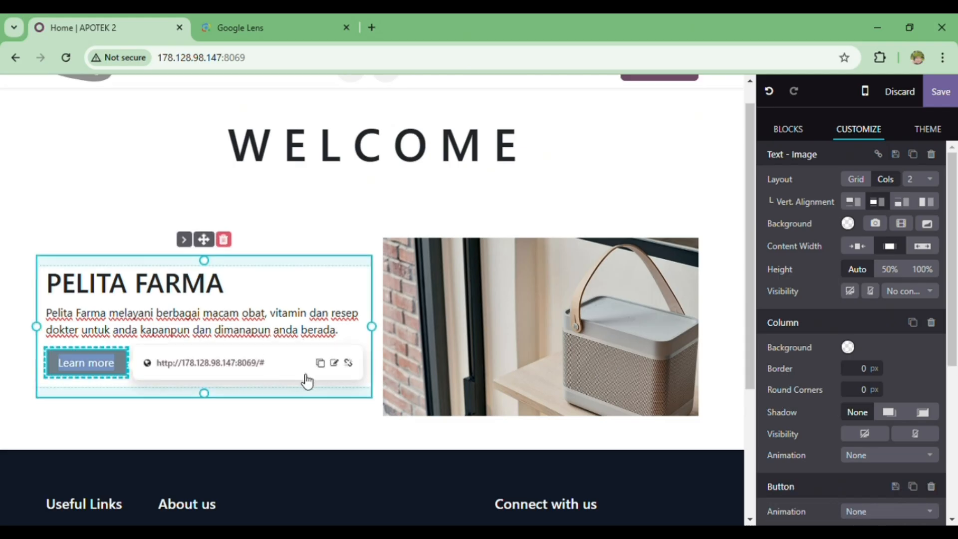
pyautogui.click(321, 364)
pyautogui.click(678, 246)
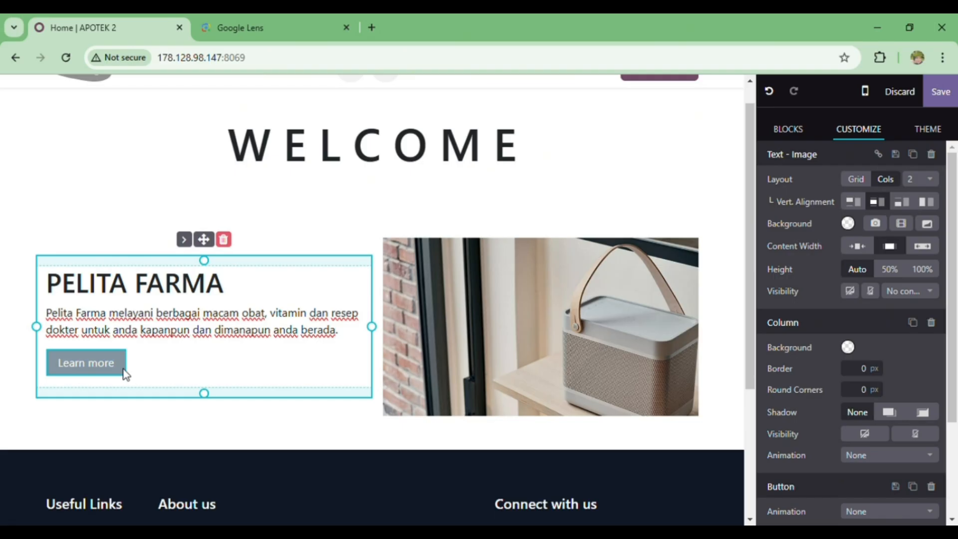
# Delete the label text of the Learn more button, dismissing any error dialogs and closing any extra browser tab that opens.
pyautogui.scroll(-1, 126, 374)
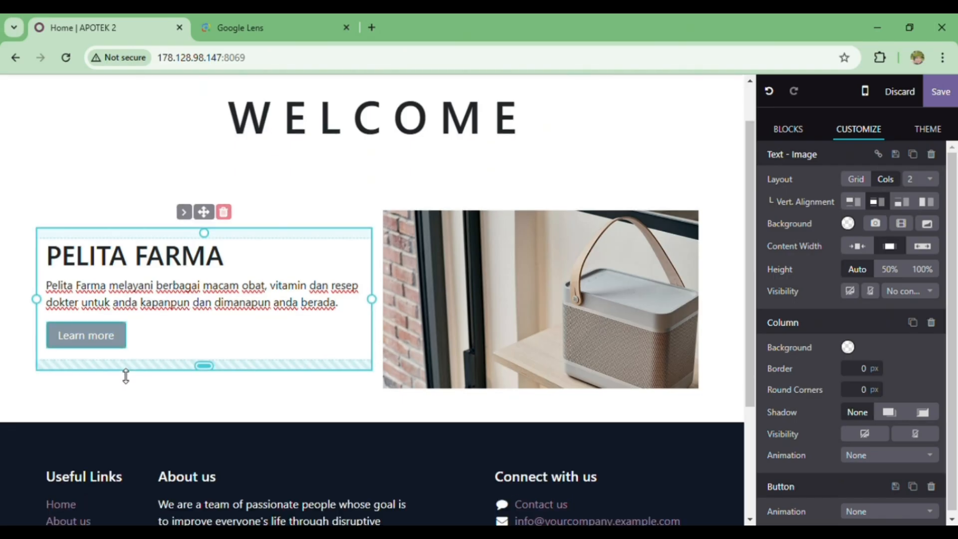
pyautogui.click(116, 340)
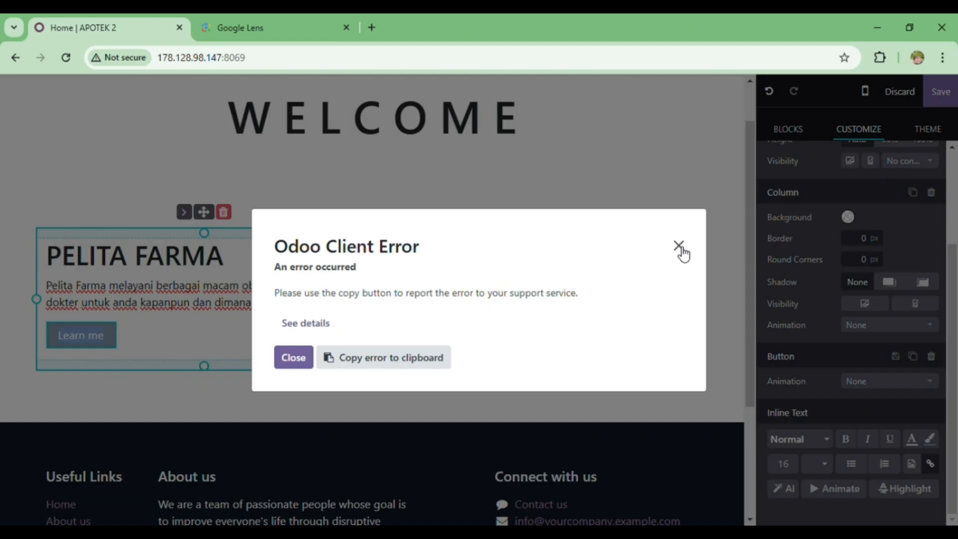
pyautogui.click(678, 246)
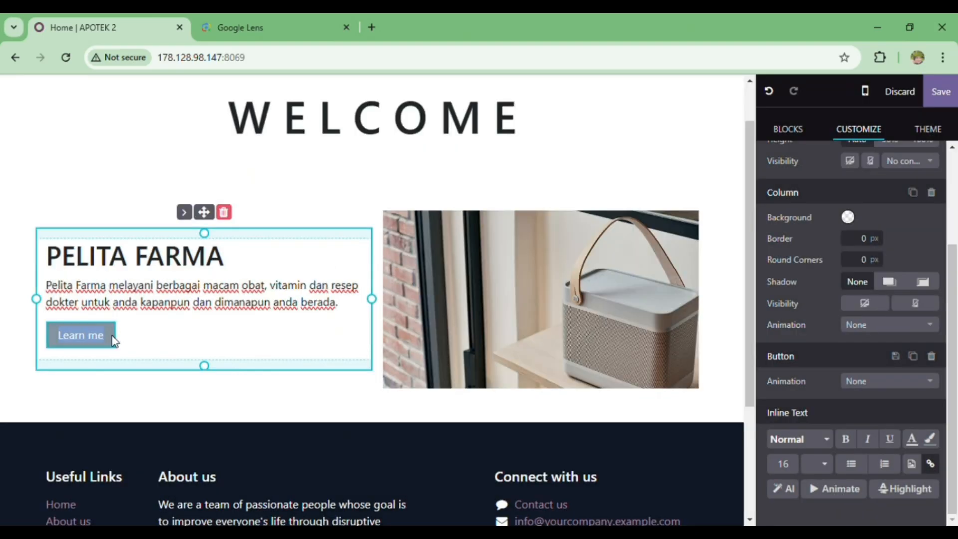
pyautogui.click(105, 348)
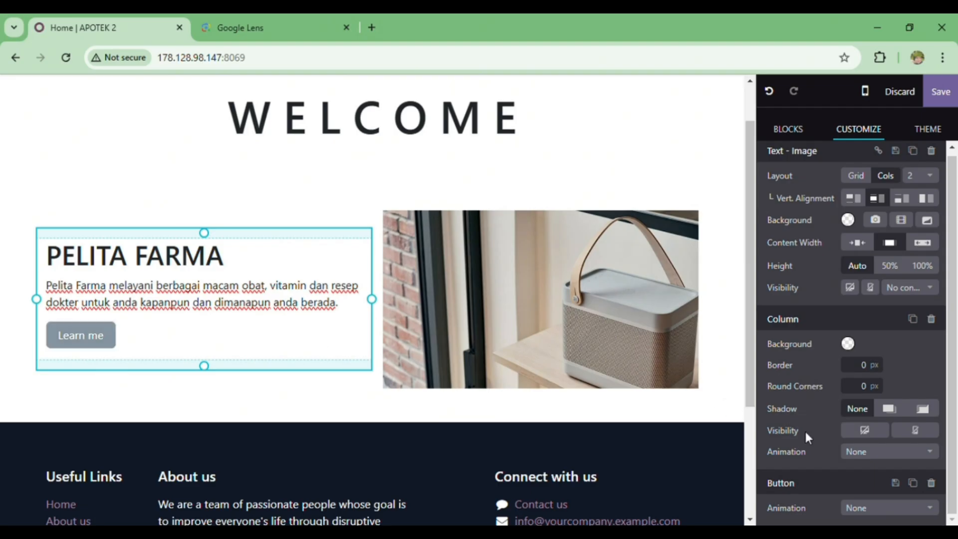
pyautogui.click(112, 335)
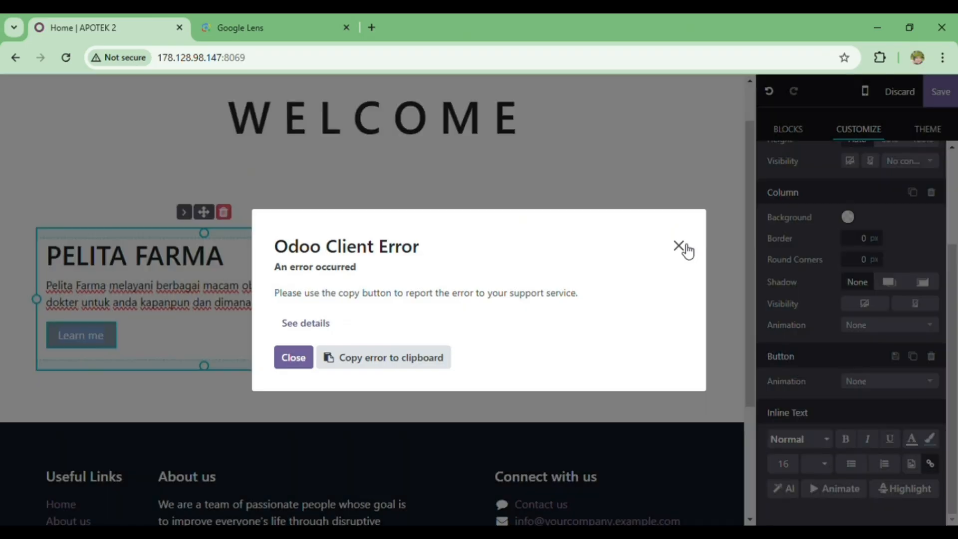
pyautogui.click(686, 249)
pyautogui.tripleClick(115, 342)
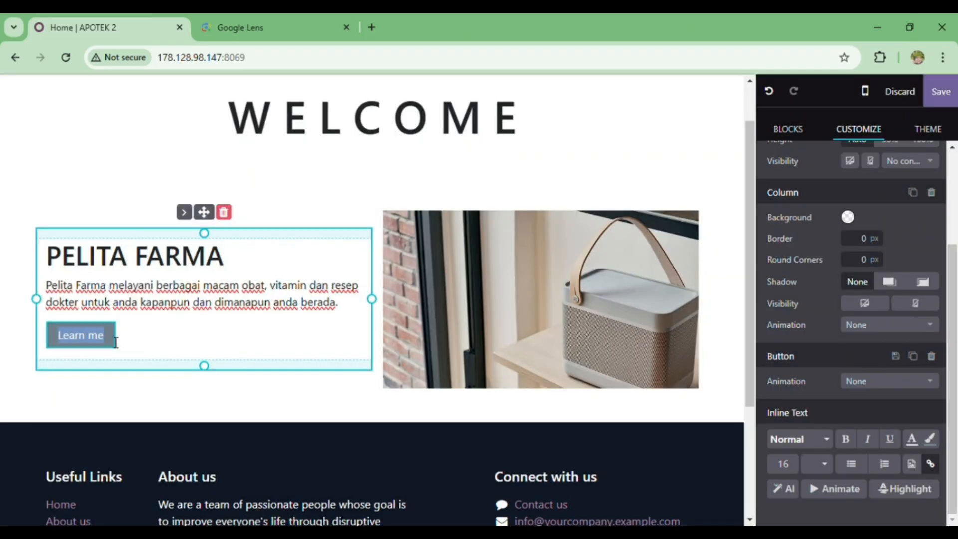
pyautogui.click(110, 338)
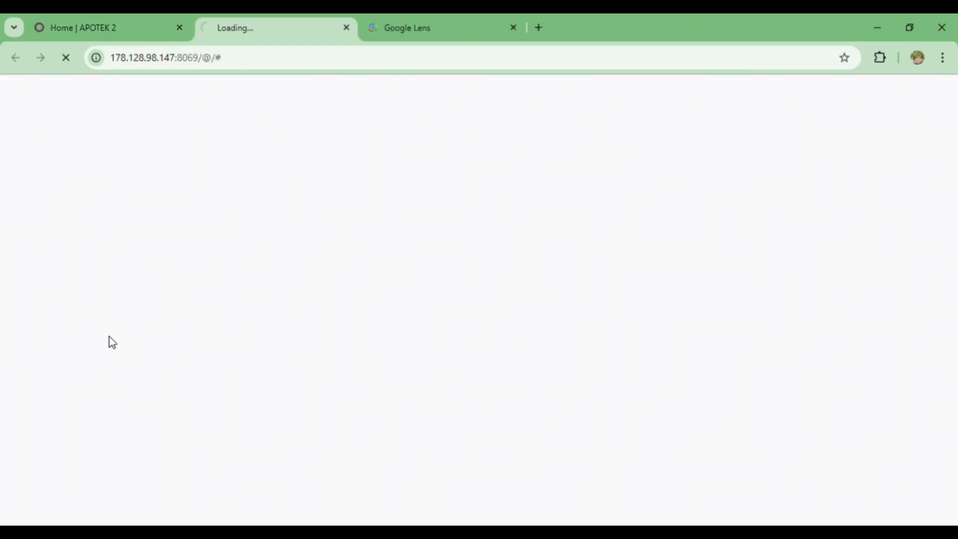
pyautogui.click(88, 19)
pyautogui.click(346, 28)
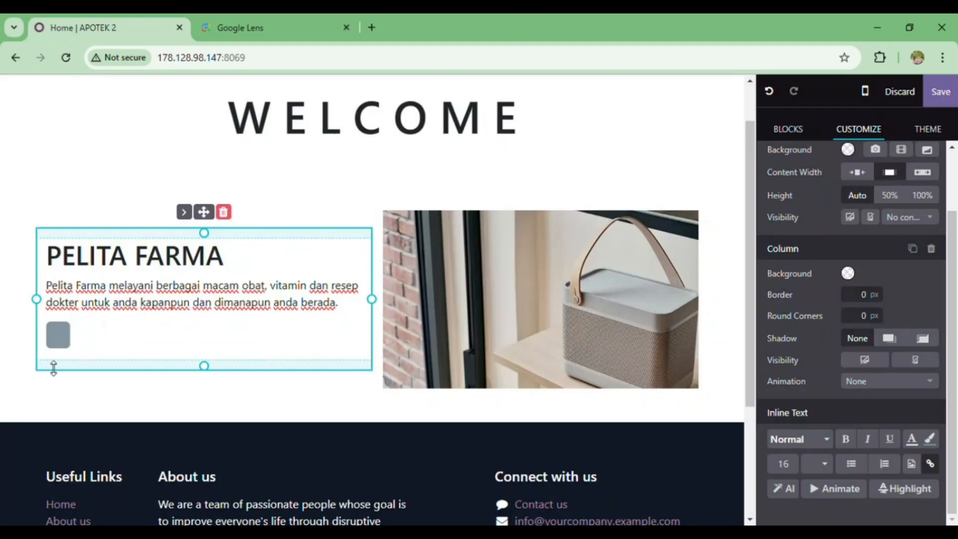
# Remove the link of the emptied button below the paragraph and dismiss any error dialog.
pyautogui.click(66, 336)
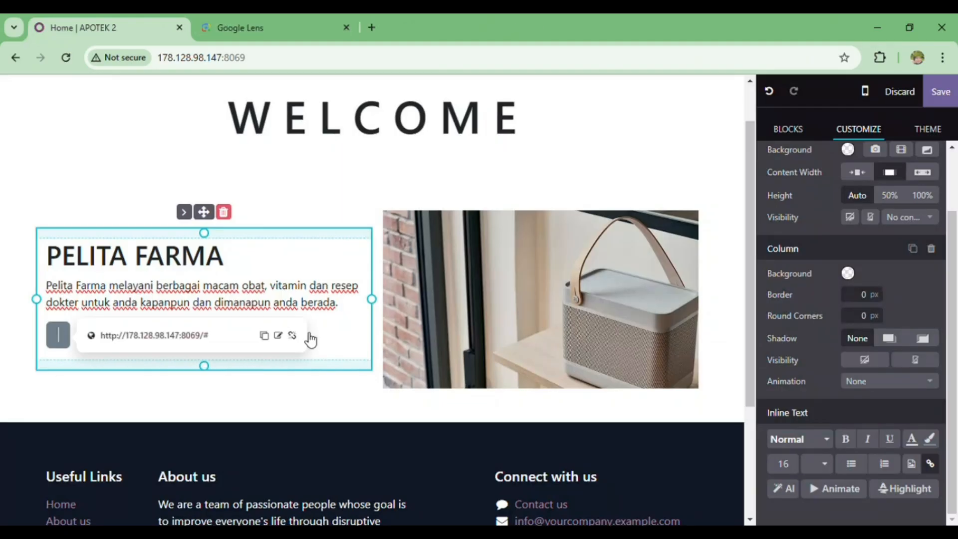
pyautogui.click(293, 335)
pyautogui.click(679, 245)
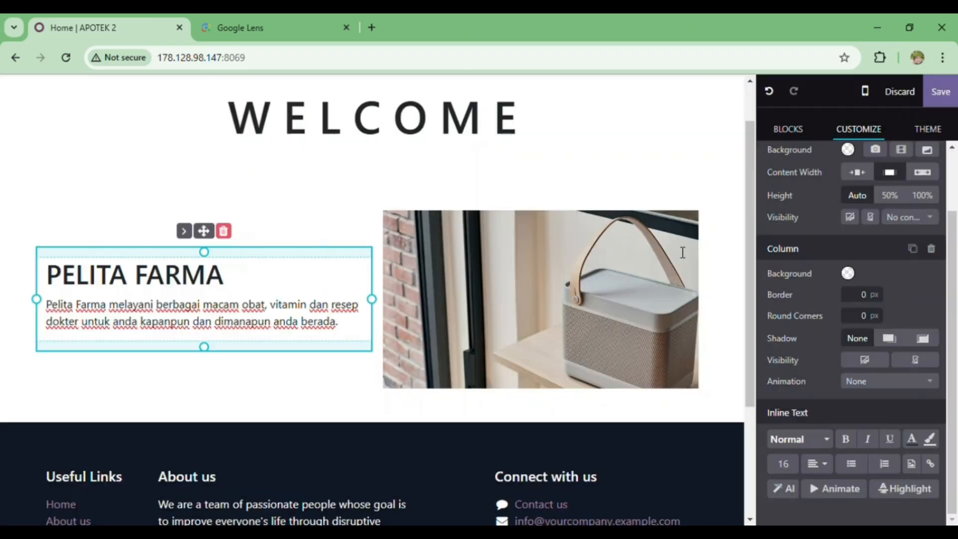
# Replace the Text - Image block's default picture with the pharmacy illustration from the media library and dismiss any error dialogs.
pyautogui.click(575, 318)
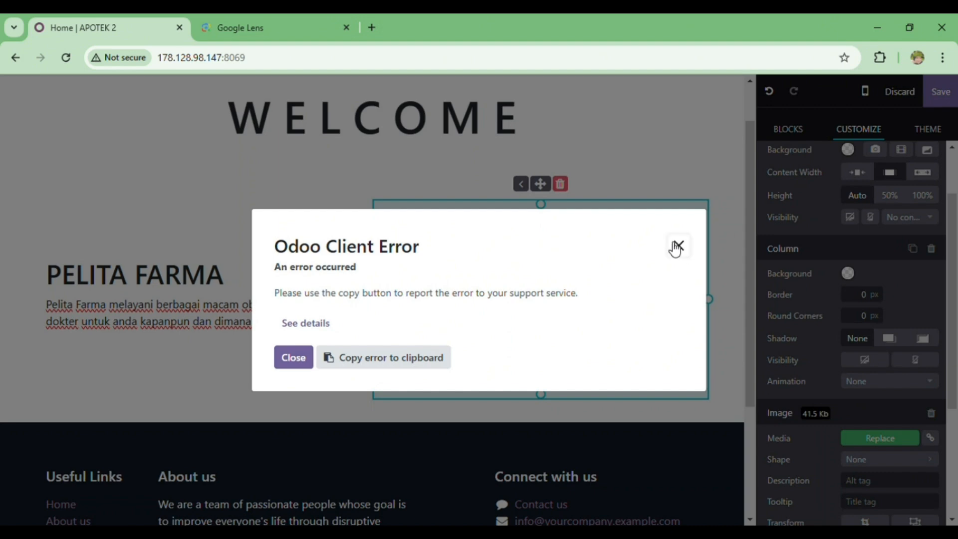
pyautogui.click(679, 245)
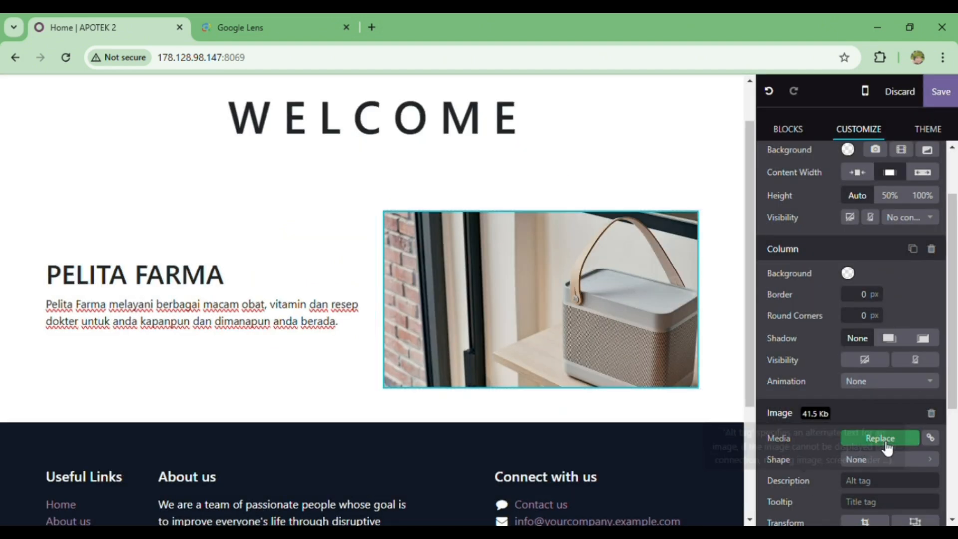
pyautogui.scroll(-3, 873, 442)
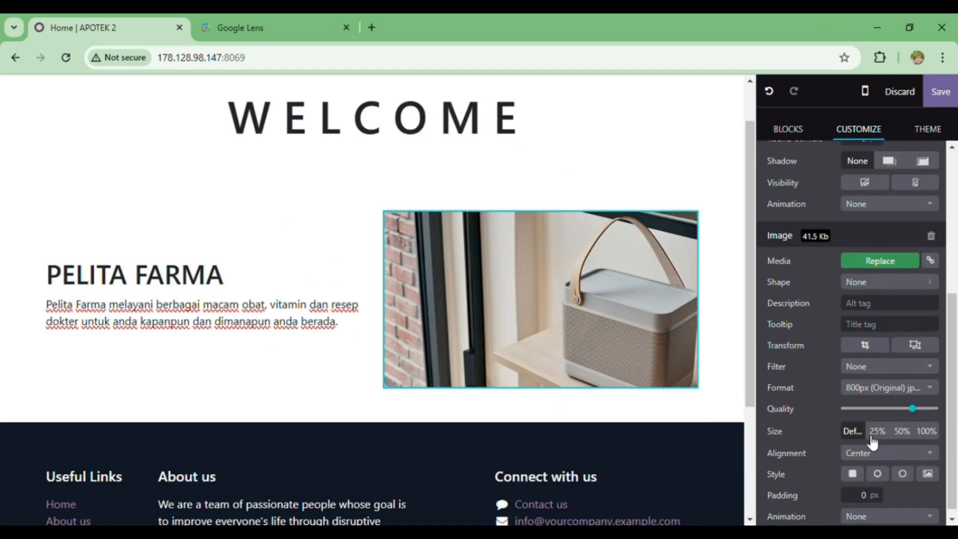
pyautogui.click(896, 257)
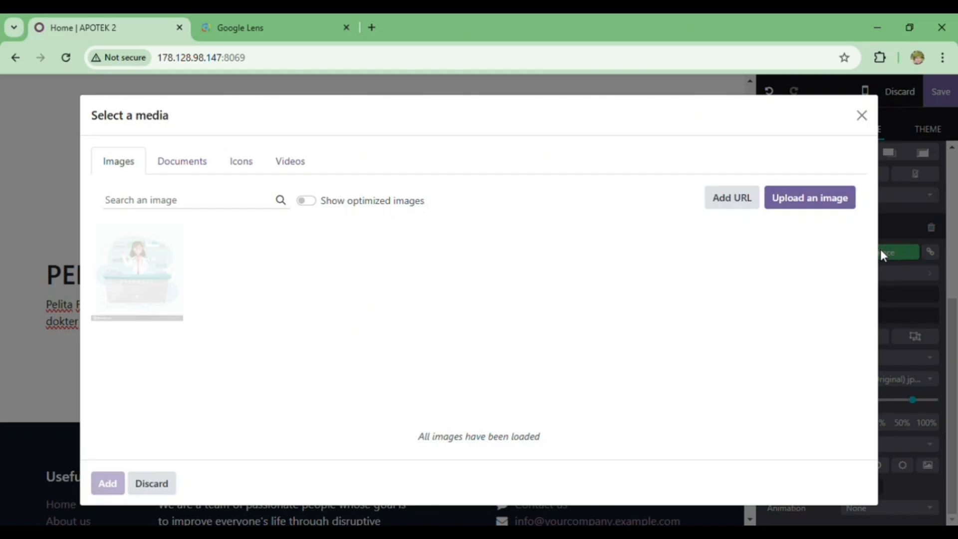
pyautogui.click(166, 270)
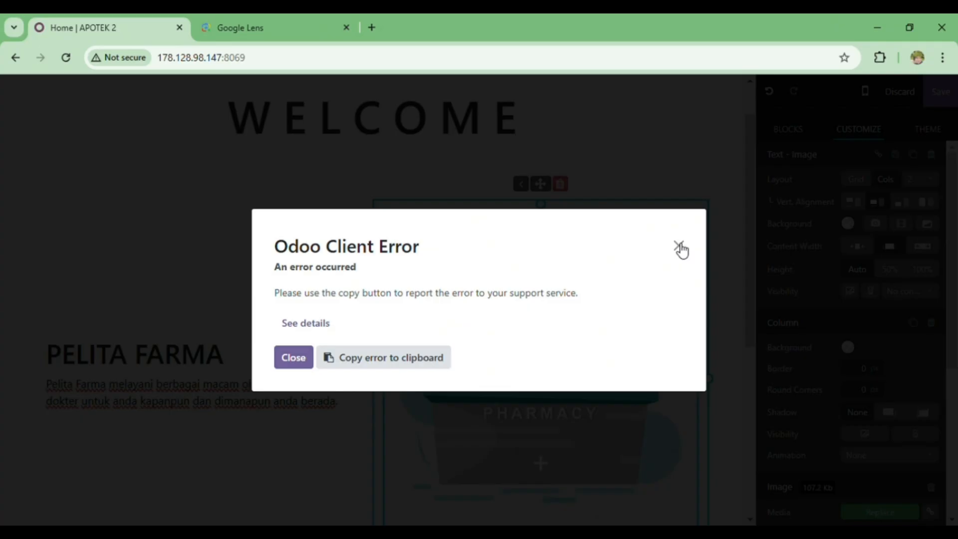
pyautogui.click(680, 247)
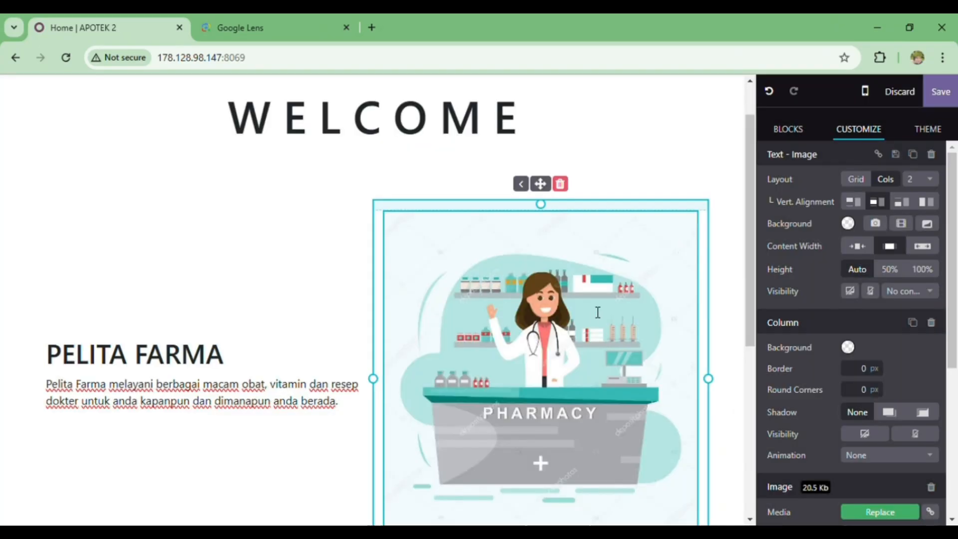
# Add a Dynamic Snippet block to the homepage directly below the Text - Image block with the pharmacy illustration.
pyautogui.scroll(-5, 594, 315)
pyautogui.scroll(5, 594, 315)
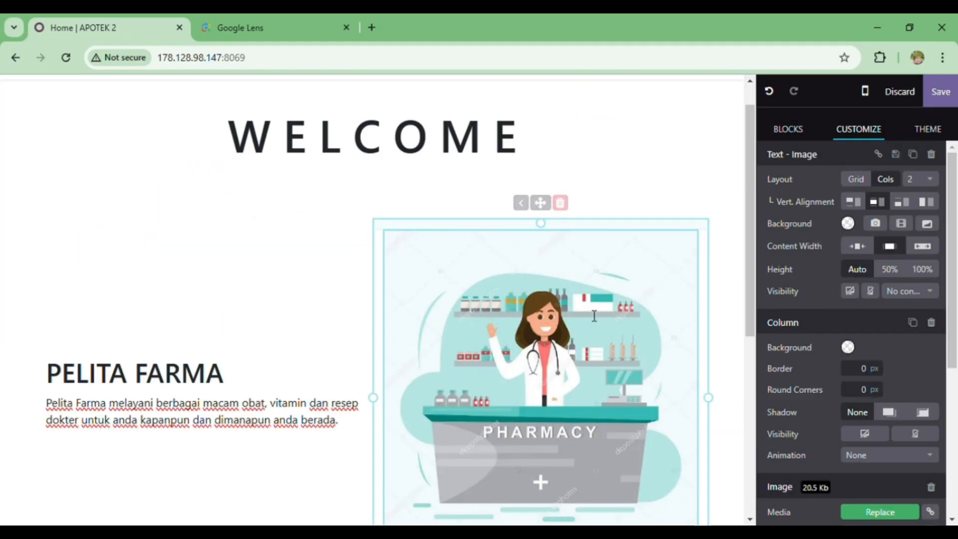
pyautogui.scroll(-3, 594, 316)
pyautogui.scroll(-2, 594, 315)
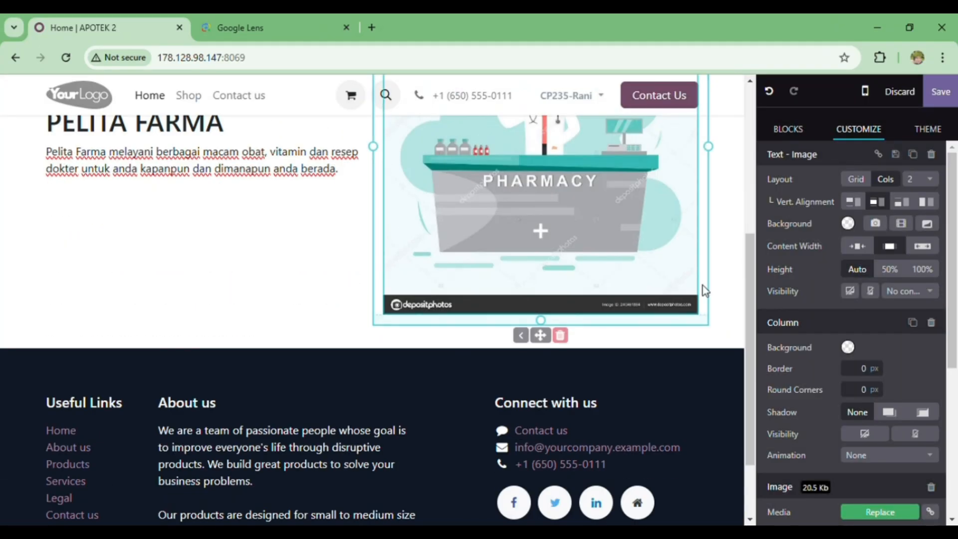
pyautogui.click(735, 321)
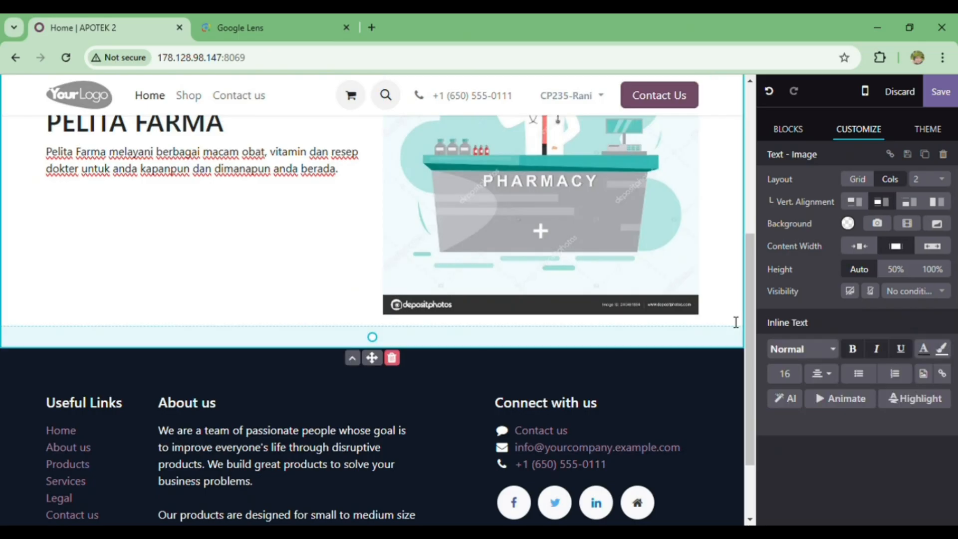
pyautogui.click(801, 127)
pyautogui.scroll(-4, 833, 403)
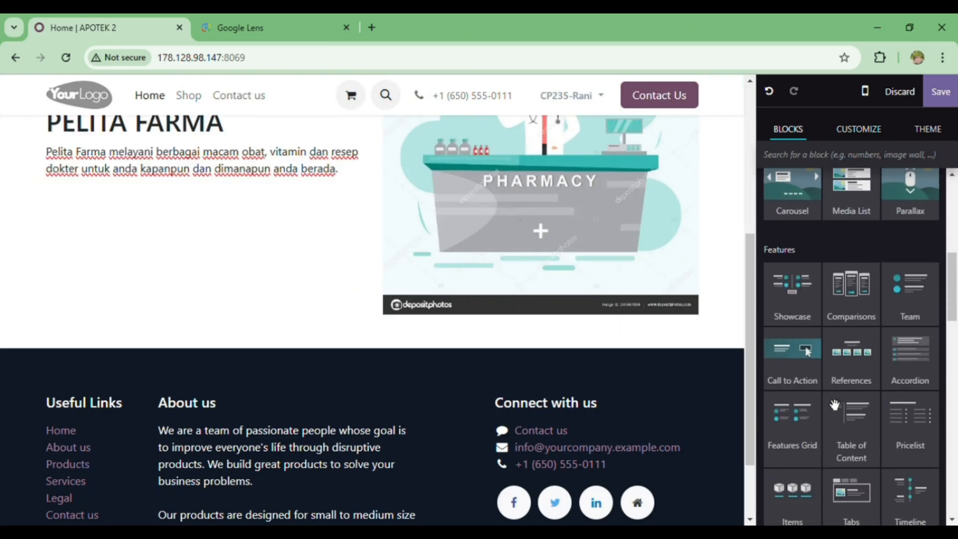
pyautogui.scroll(-5, 834, 404)
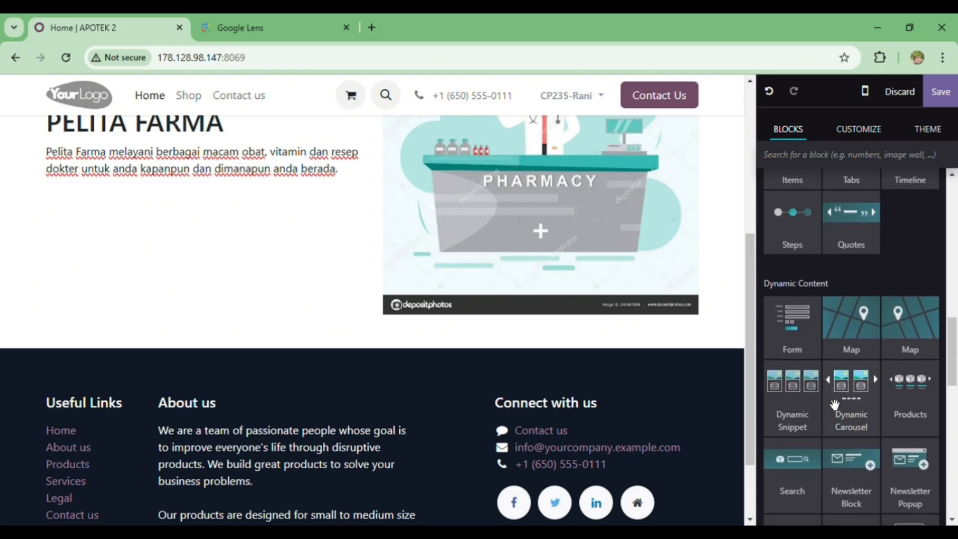
pyautogui.scroll(-1, 834, 403)
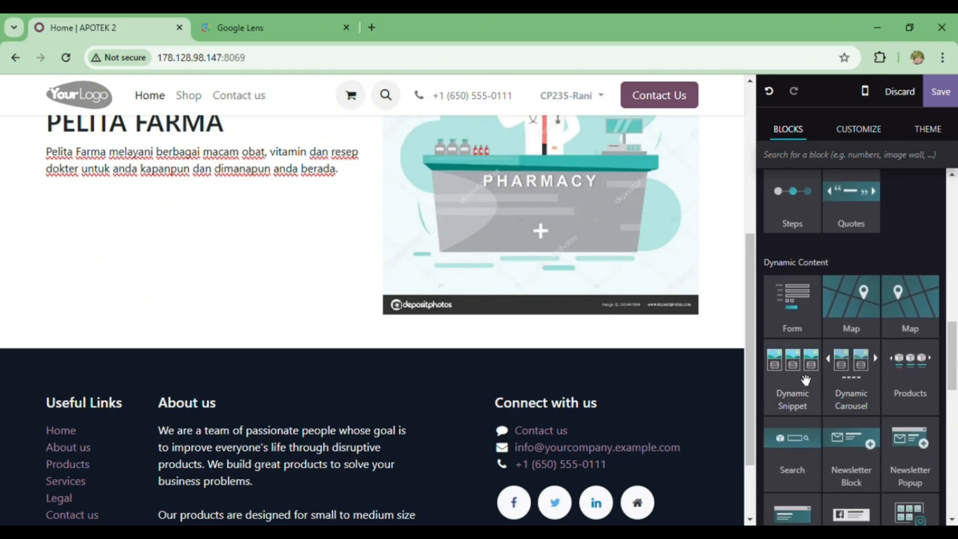
pyautogui.moveTo(805, 380); pyautogui.dragTo(525, 321)
# Set the Dynamic Snippet block to fetch 3 elements.
pyautogui.scroll(-7, 597, 405)
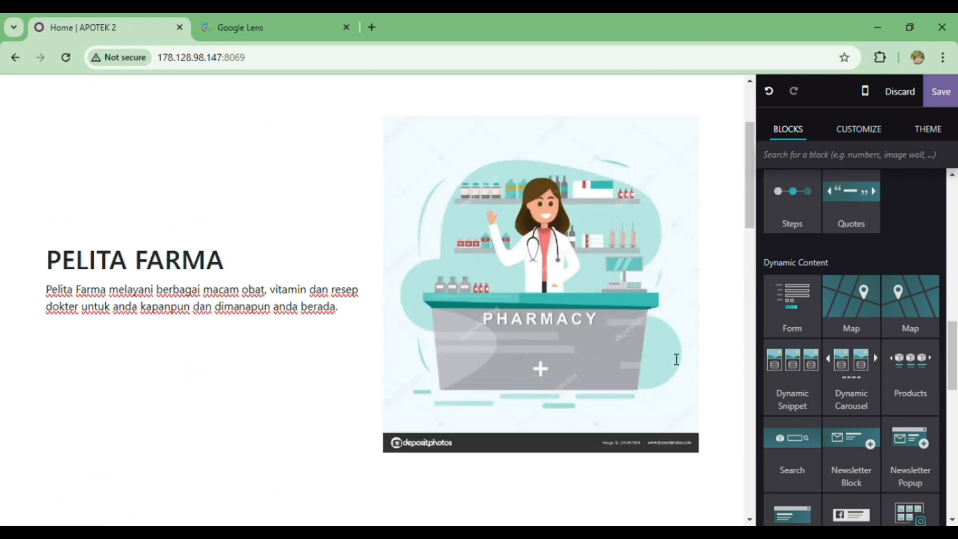
pyautogui.scroll(4, 676, 360)
pyautogui.scroll(-4, 676, 360)
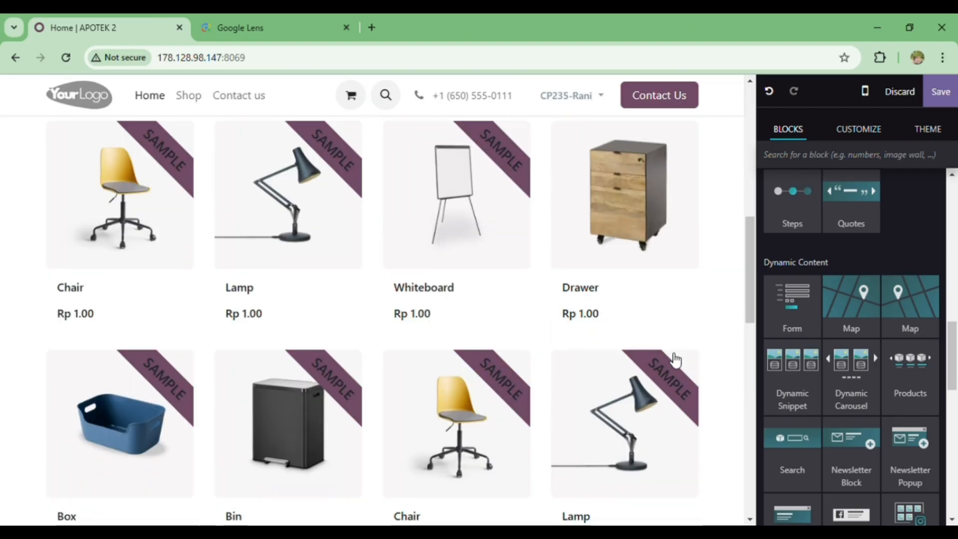
pyautogui.scroll(5, 675, 360)
pyautogui.click(663, 436)
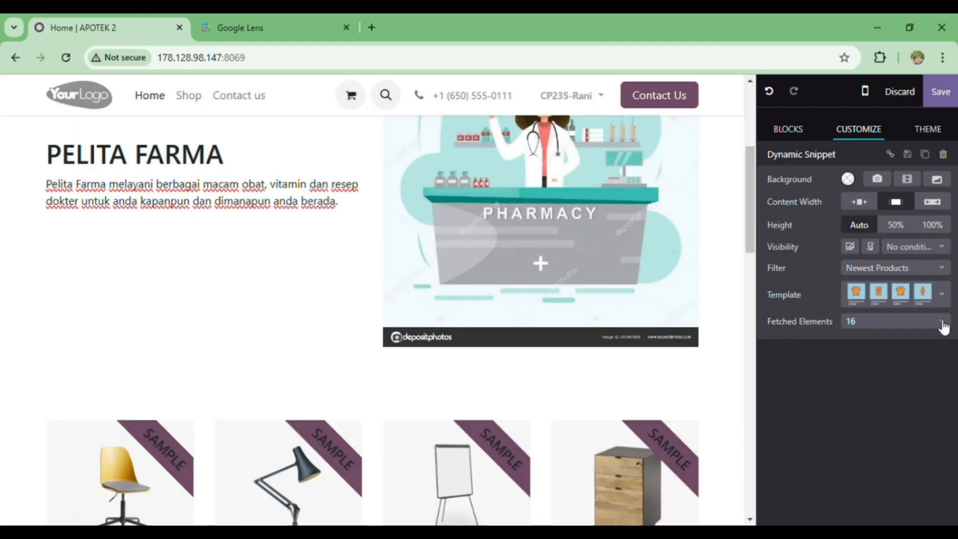
pyautogui.click(941, 320)
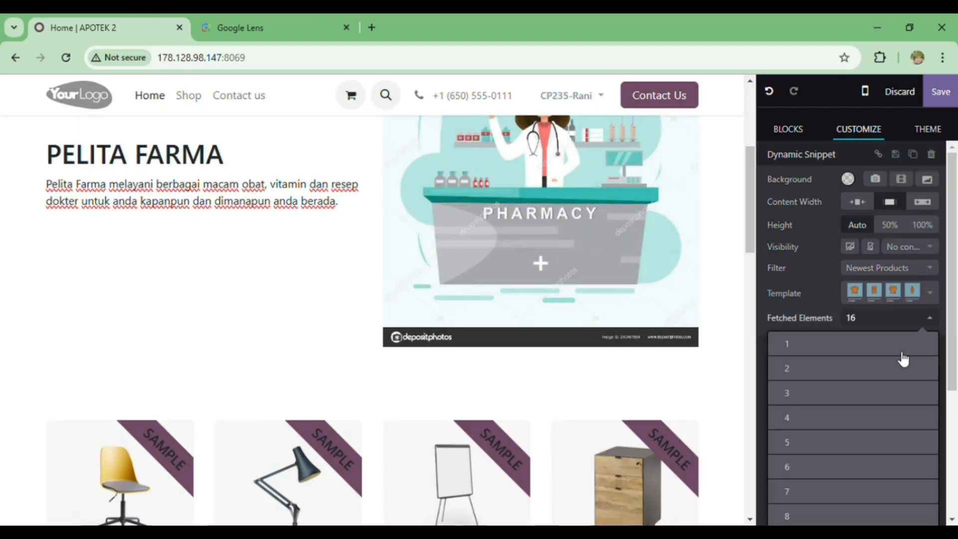
pyautogui.click(820, 394)
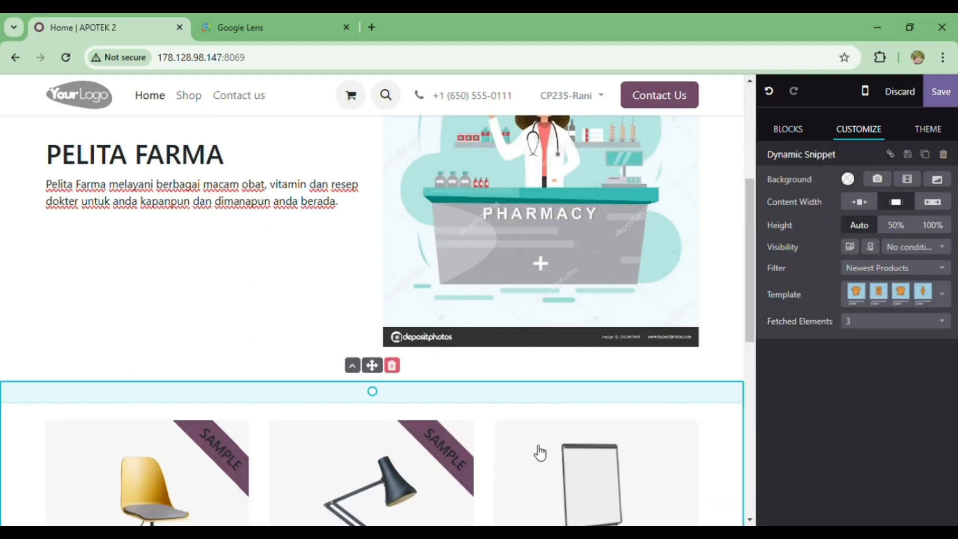
pyautogui.scroll(-5, 540, 453)
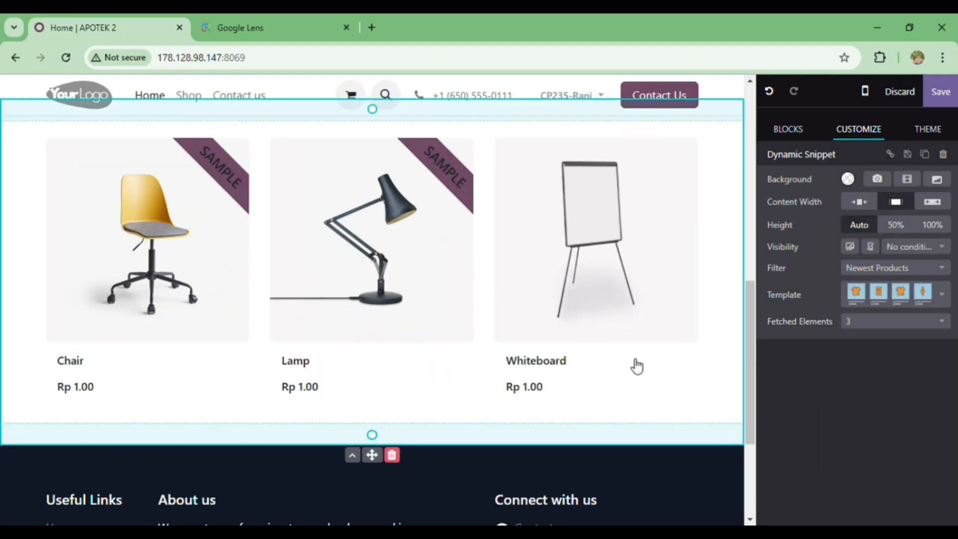
# Give the WELCOME Title block a dark purple custom background colour.
pyautogui.scroll(3, 635, 363)
pyautogui.scroll(1, 634, 365)
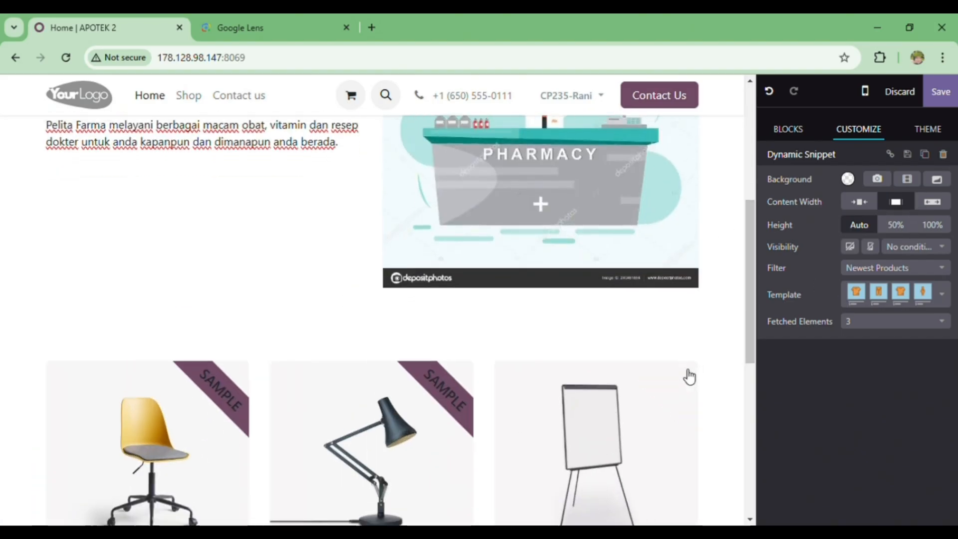
pyautogui.scroll(5, 688, 375)
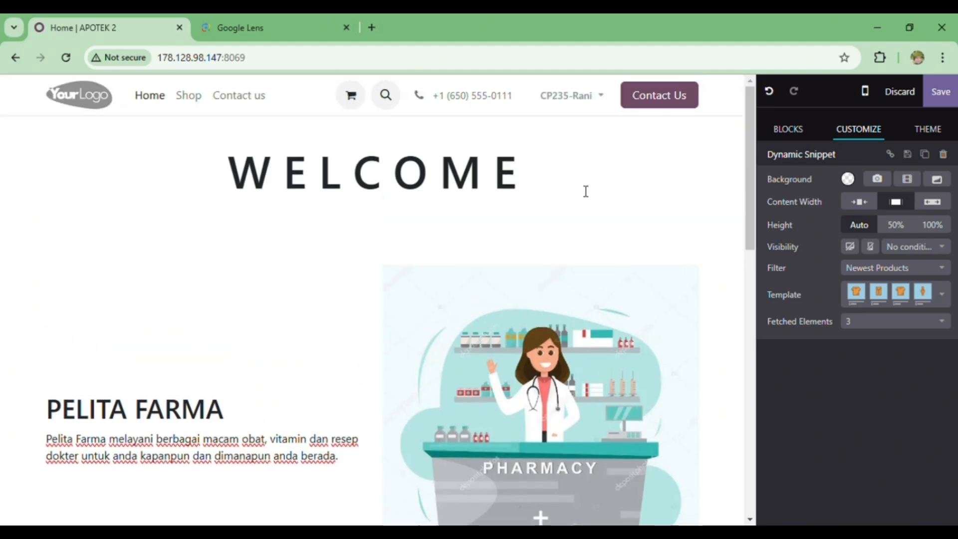
pyautogui.click(589, 182)
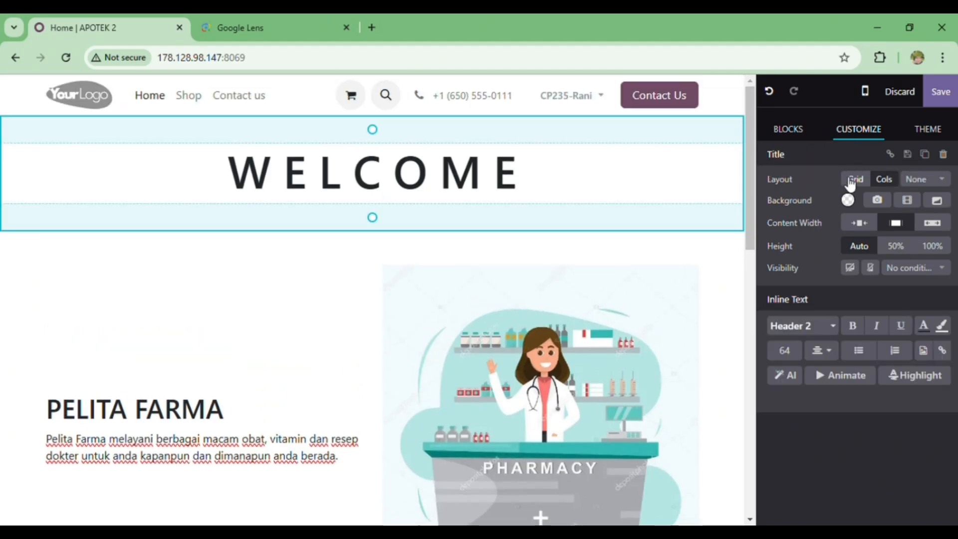
pyautogui.click(847, 200)
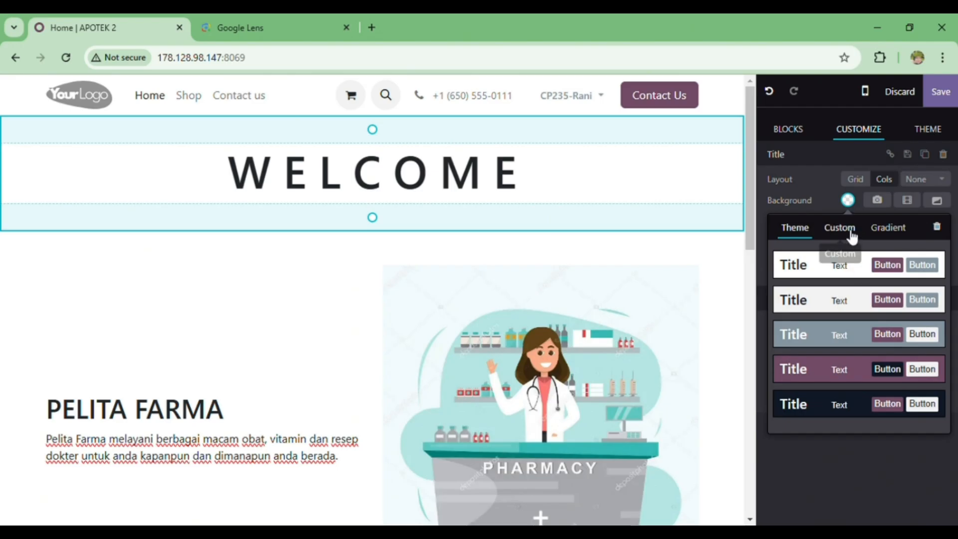
pyautogui.click(837, 228)
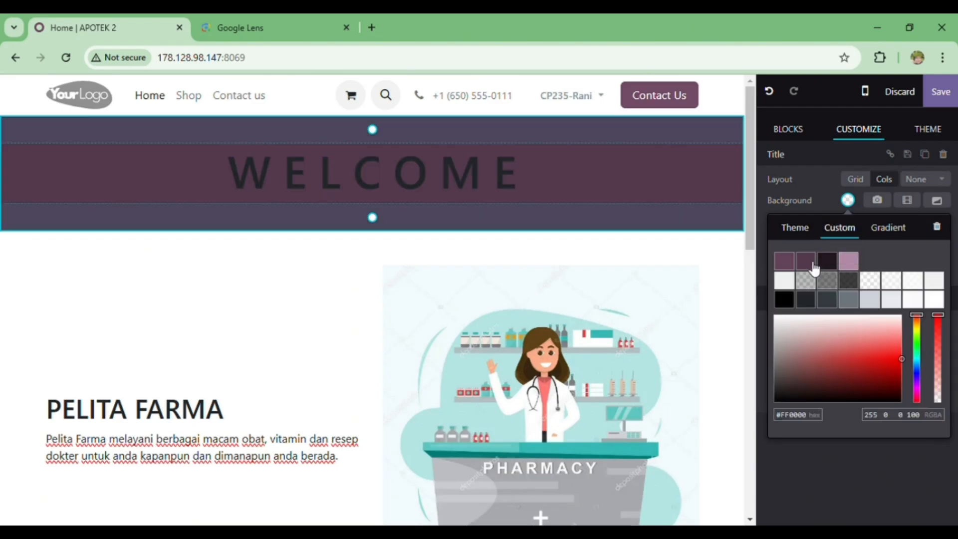
pyautogui.click(812, 263)
# Change the font colour of the WELCOME heading text to white.
pyautogui.moveTo(525, 184); pyautogui.dragTo(227, 174)
pyautogui.click(931, 330)
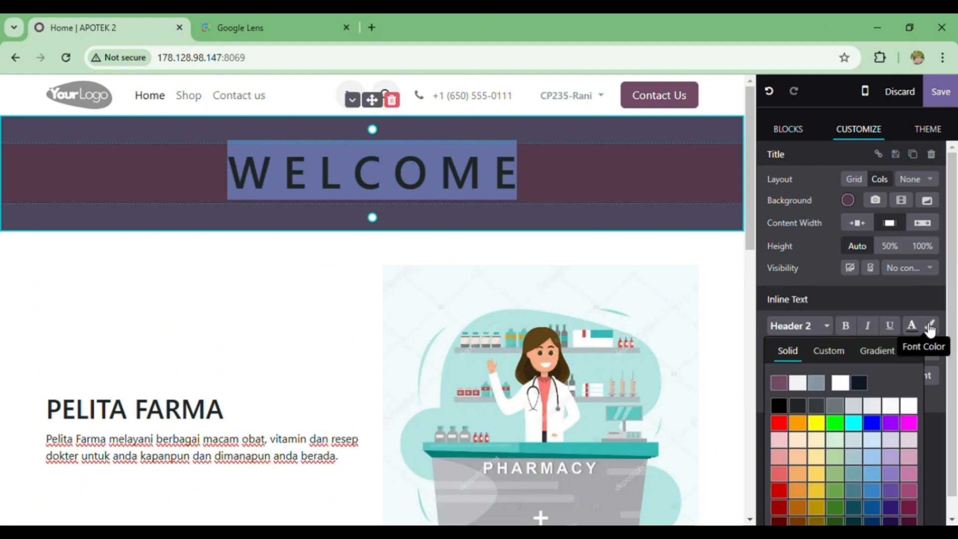
pyautogui.click(844, 384)
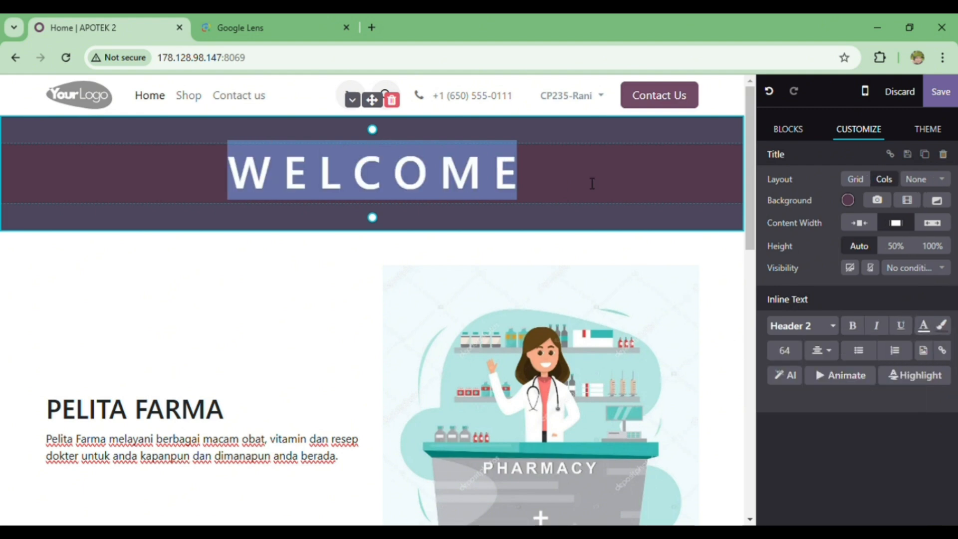
# Animate the WELCOME text with a Fade effect on appearance and set its duration to 3 seconds.
pyautogui.scroll(-5, 481, 339)
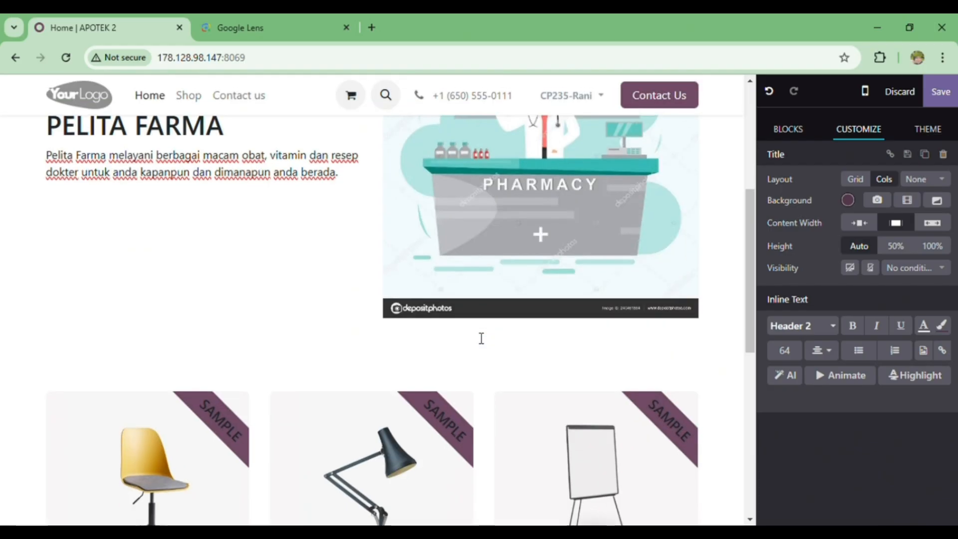
pyautogui.scroll(5, 481, 339)
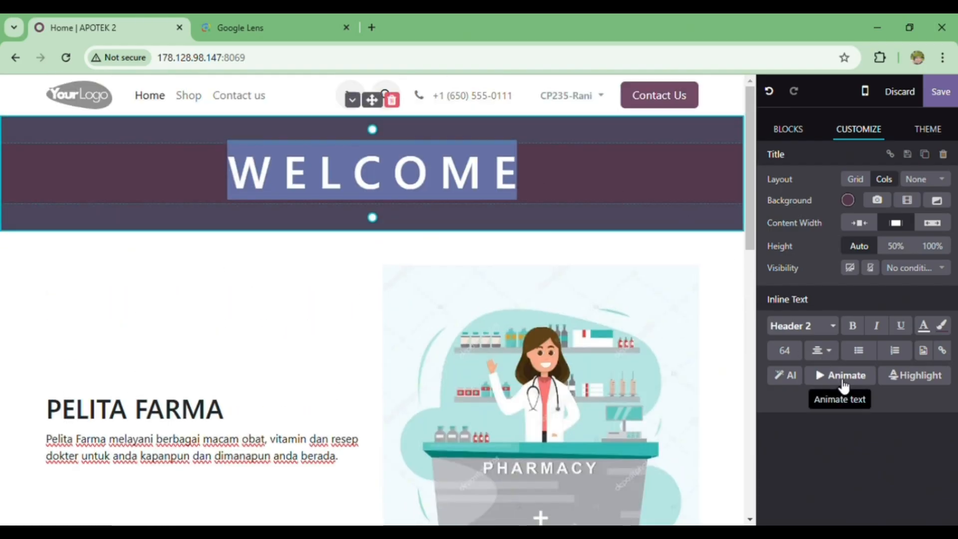
pyautogui.click(820, 376)
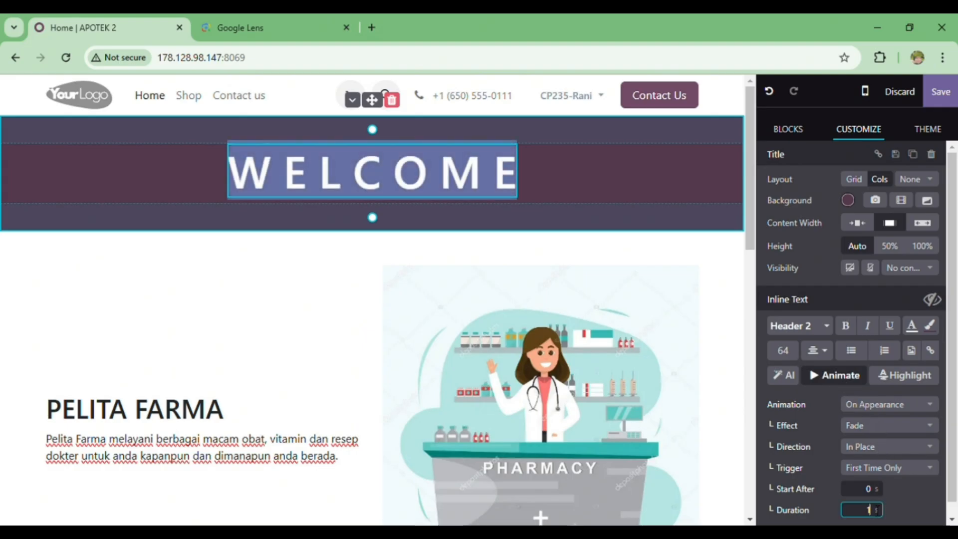
pyautogui.click(907, 511)
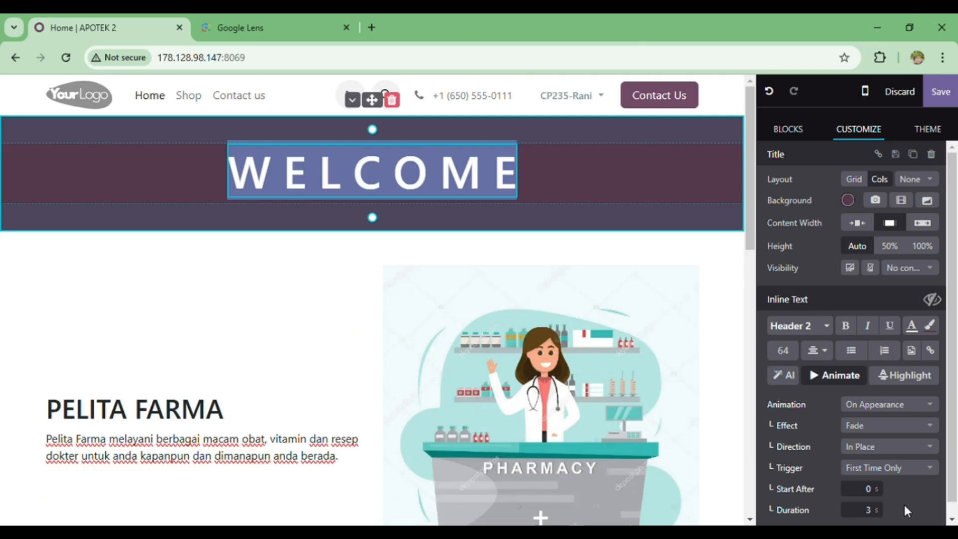
# Give the Dynamic Snippet product block a light purple custom background colour.
pyautogui.scroll(-10, 521, 276)
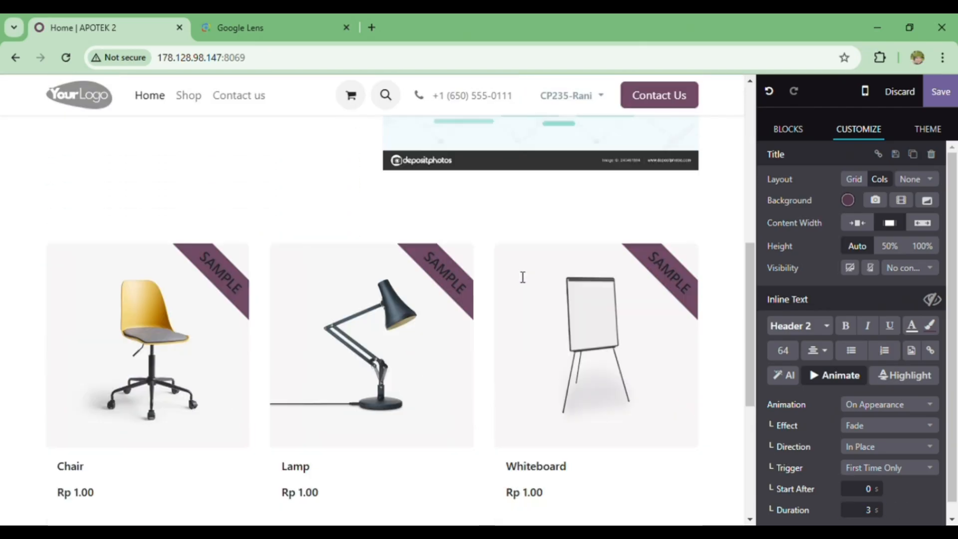
pyautogui.click(437, 199)
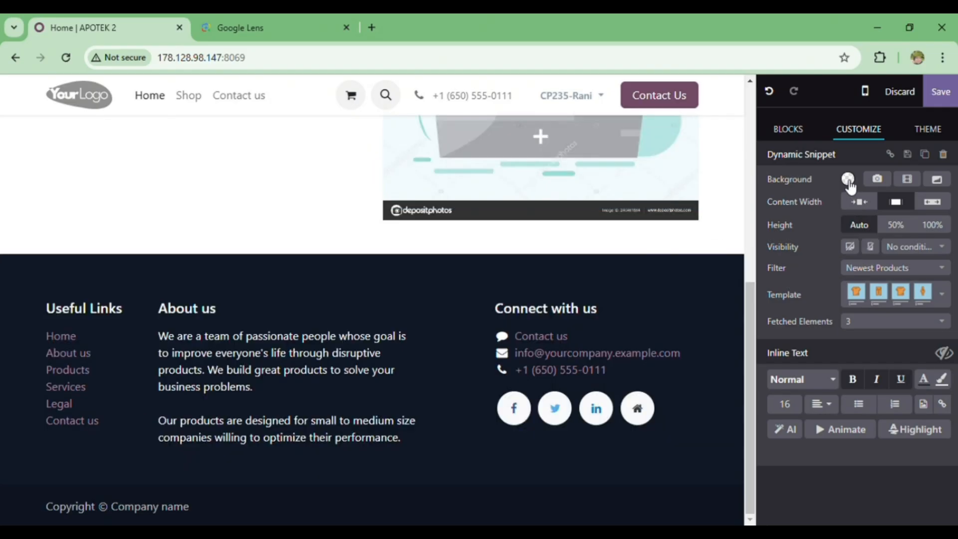
pyautogui.click(848, 179)
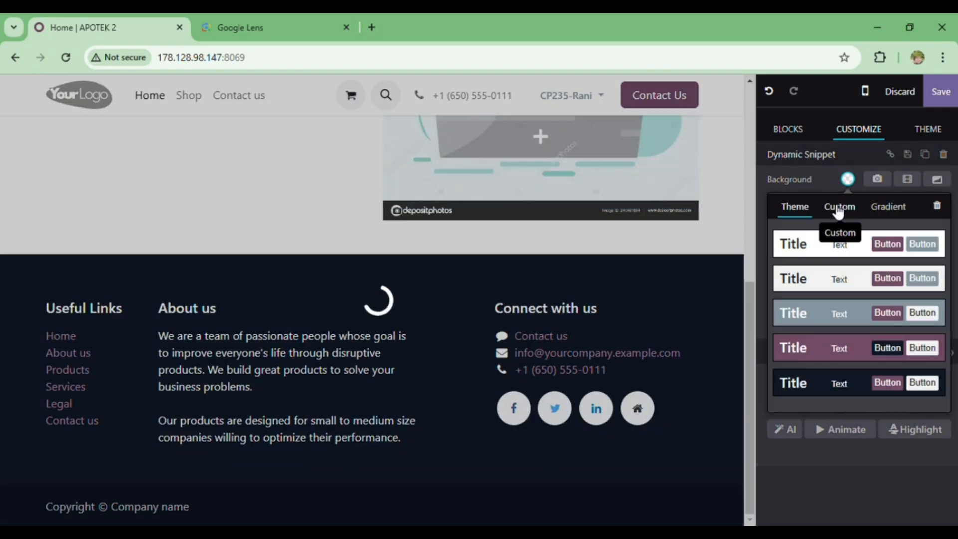
pyautogui.click(838, 208)
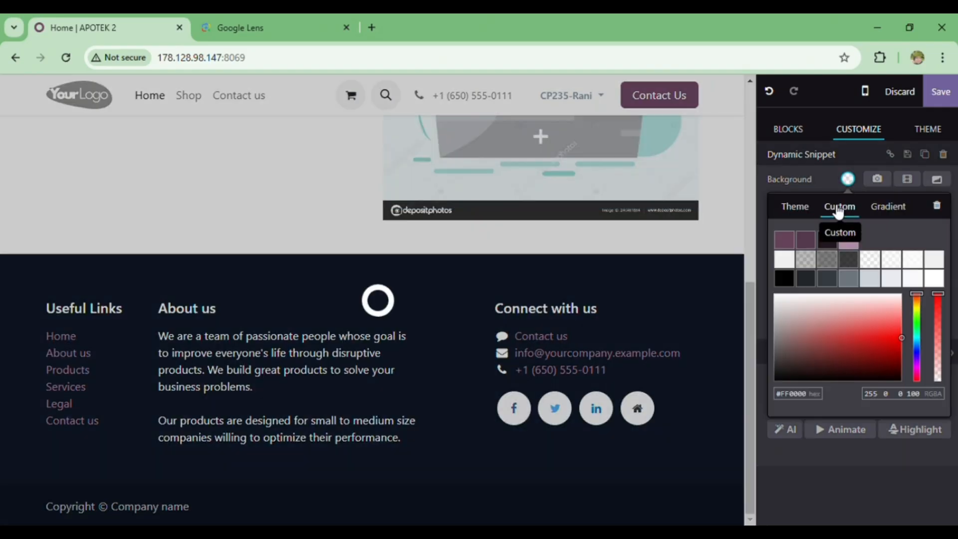
pyautogui.click(857, 246)
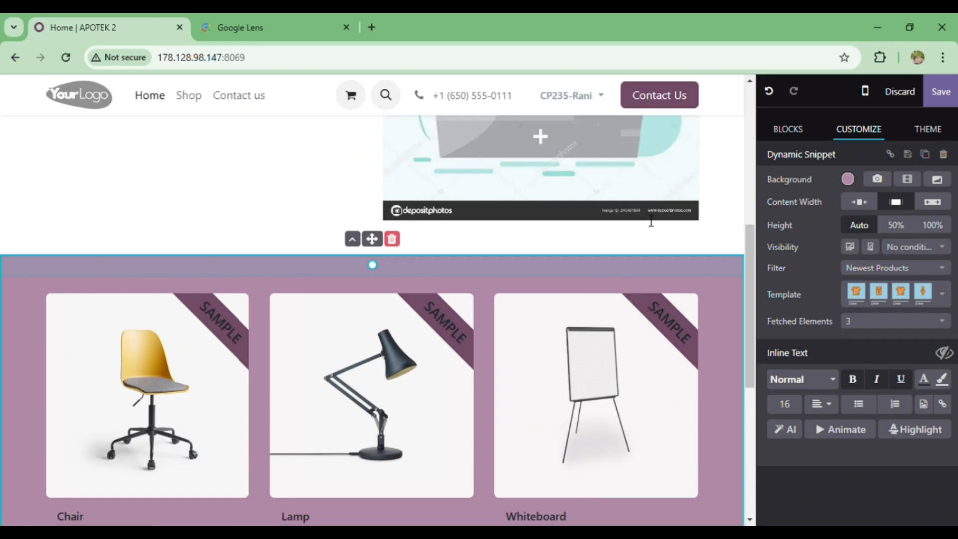
# Save the homepage edits and check the saved page from the WELCOME banner down to the footer.
pyautogui.scroll(7, 474, 183)
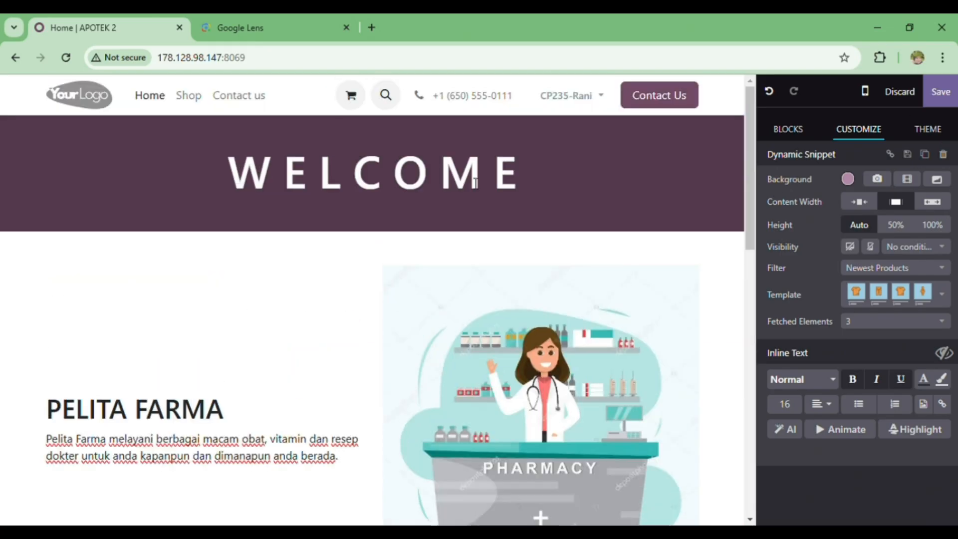
pyautogui.scroll(-4, 570, 248)
pyautogui.scroll(3, 570, 247)
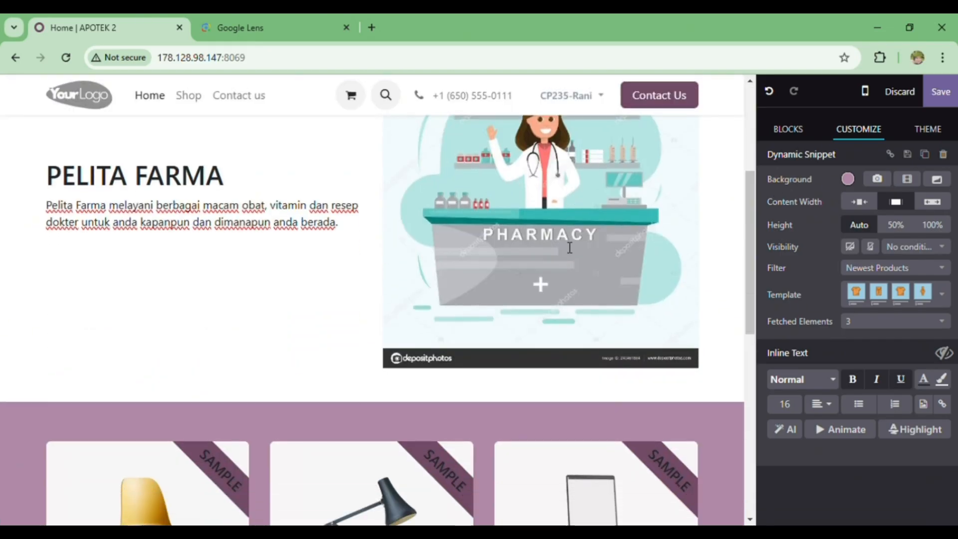
pyautogui.click(939, 93)
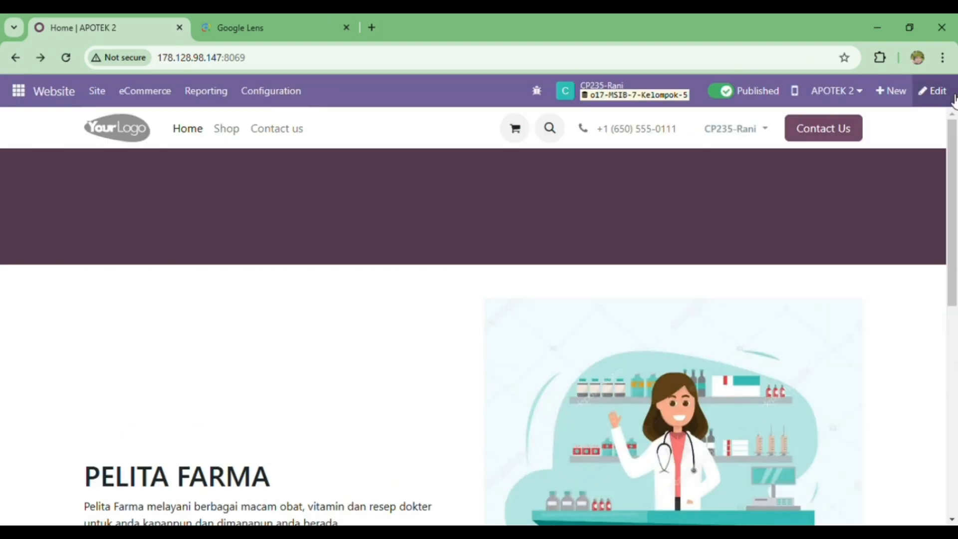
pyautogui.scroll(-5, 441, 325)
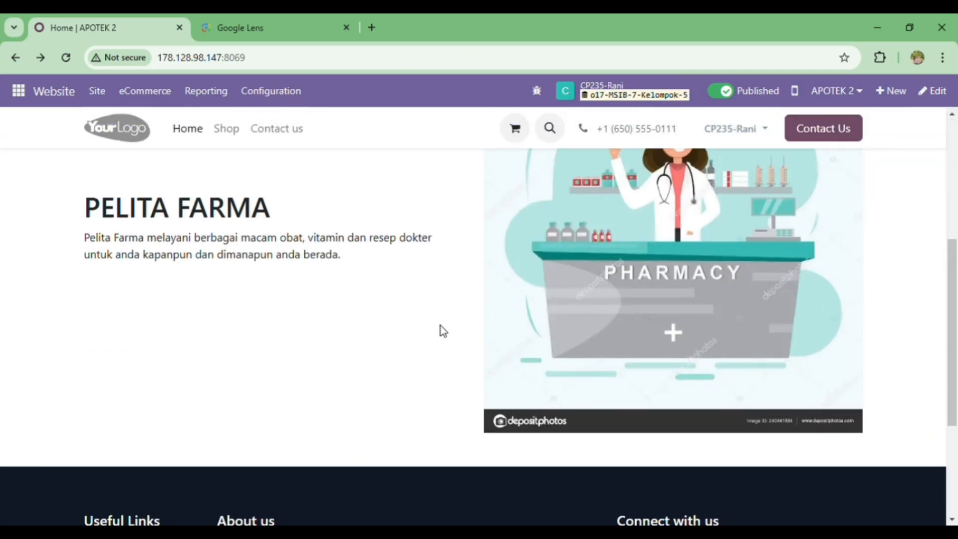
pyautogui.scroll(-4, 441, 325)
pyautogui.scroll(9, 441, 325)
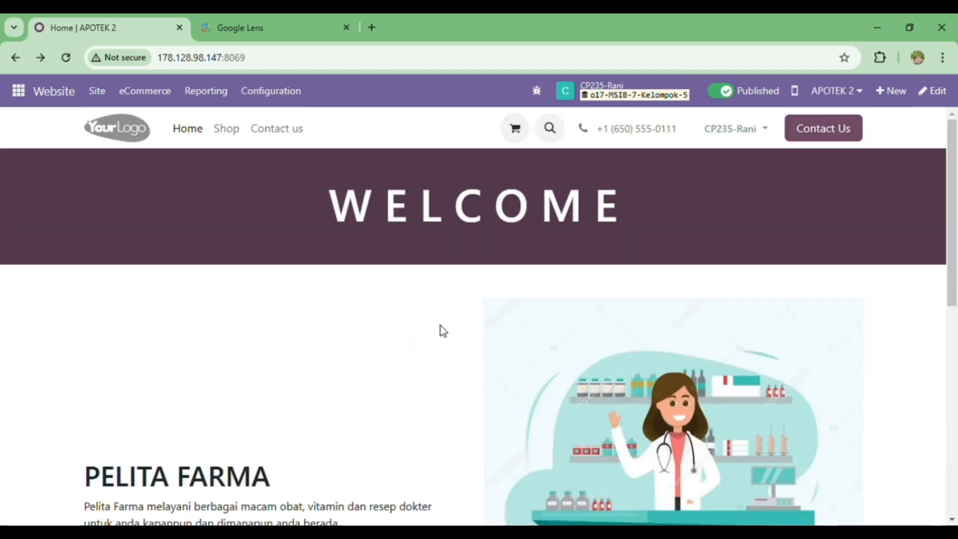
pyautogui.scroll(-9, 441, 325)
pyautogui.scroll(9, 439, 322)
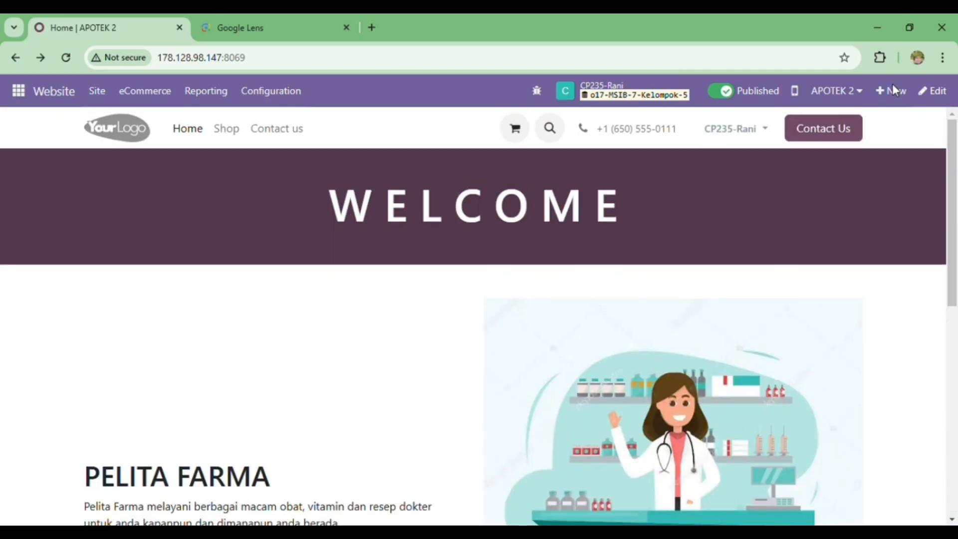
# Open the homepage for editing and change the footer template to the centred layout with social icons above the contact details and logo.
pyautogui.click(948, 88)
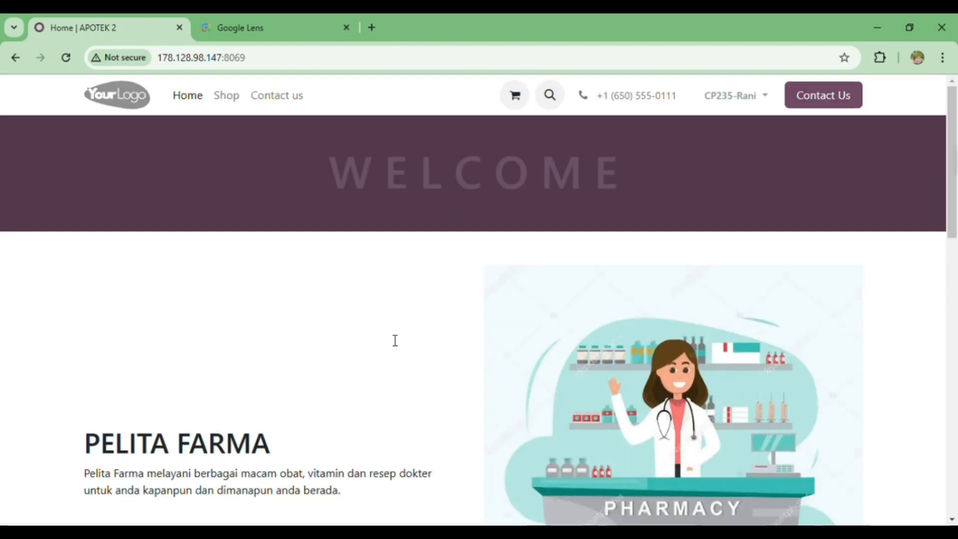
pyautogui.scroll(-5, 393, 339)
pyautogui.scroll(-4, 393, 340)
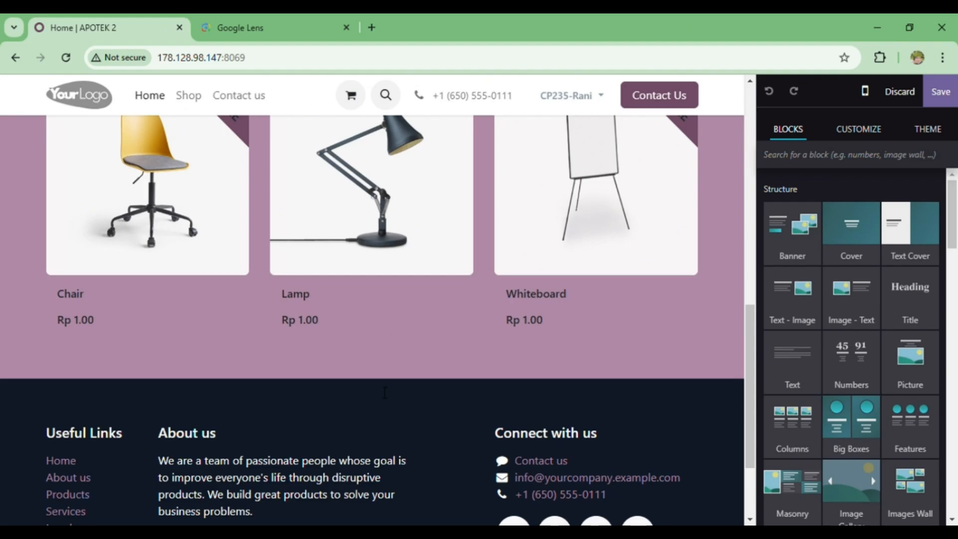
pyautogui.scroll(-2, 385, 393)
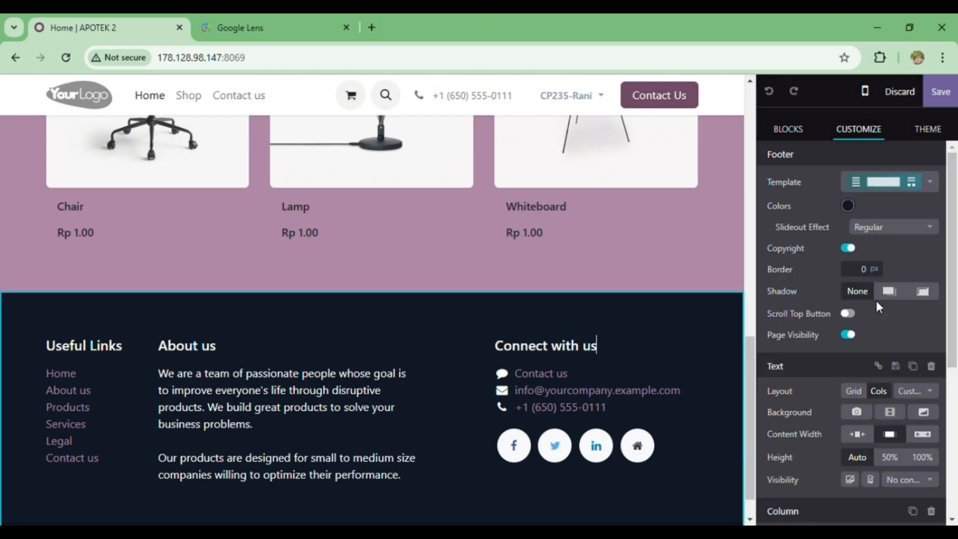
pyautogui.click(931, 182)
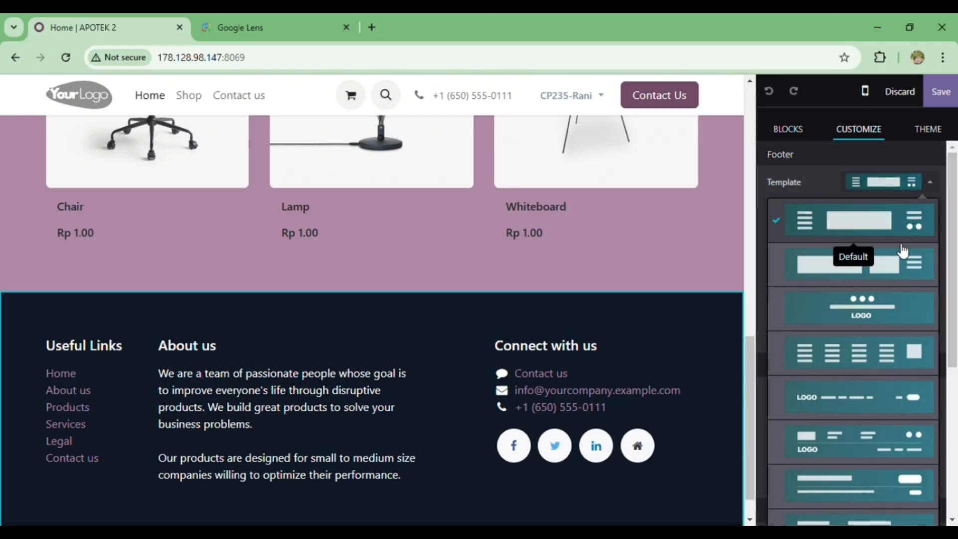
pyautogui.click(904, 301)
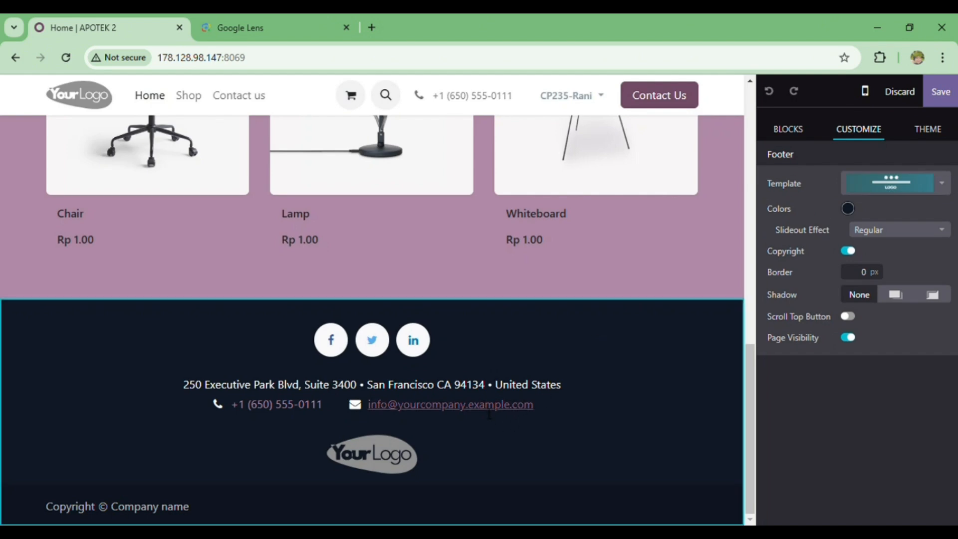
pyautogui.click(487, 408)
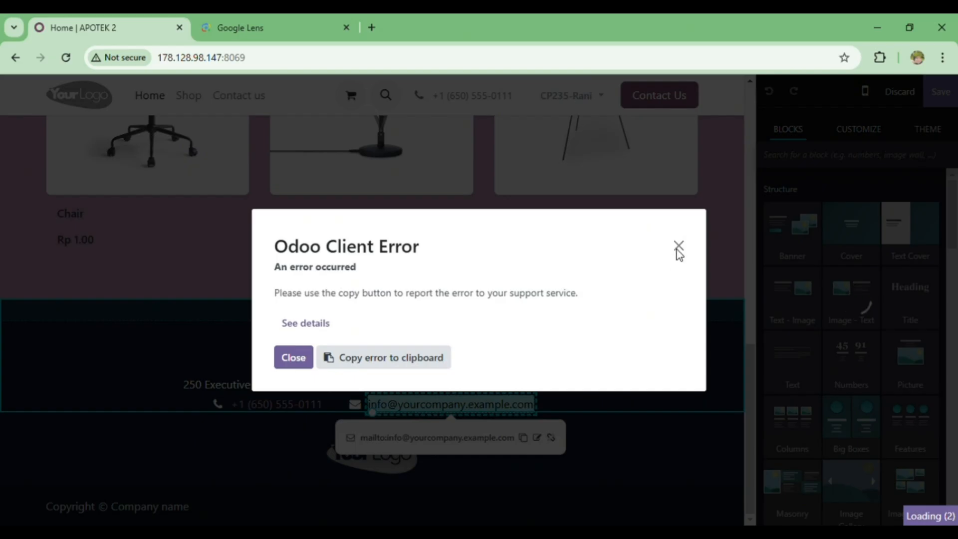
pyautogui.click(678, 247)
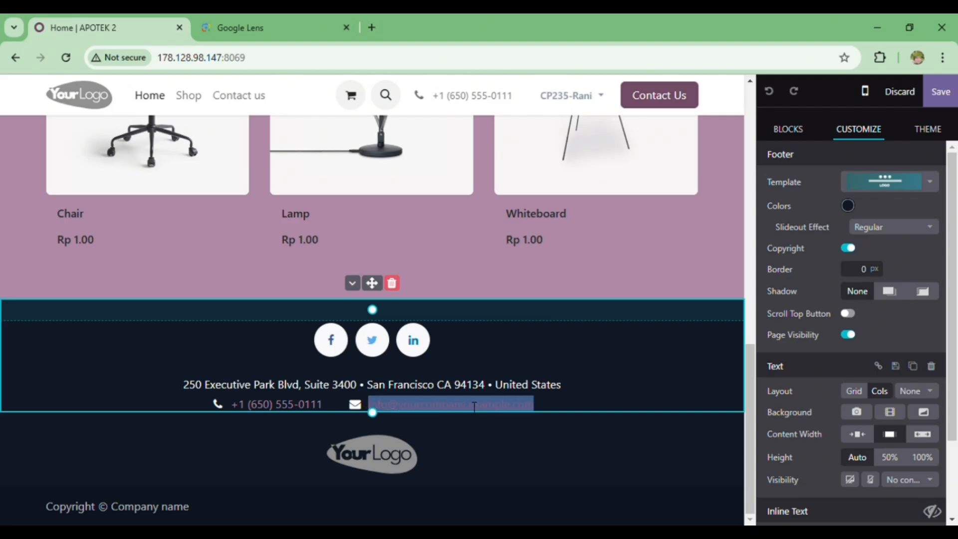
pyautogui.click(474, 405)
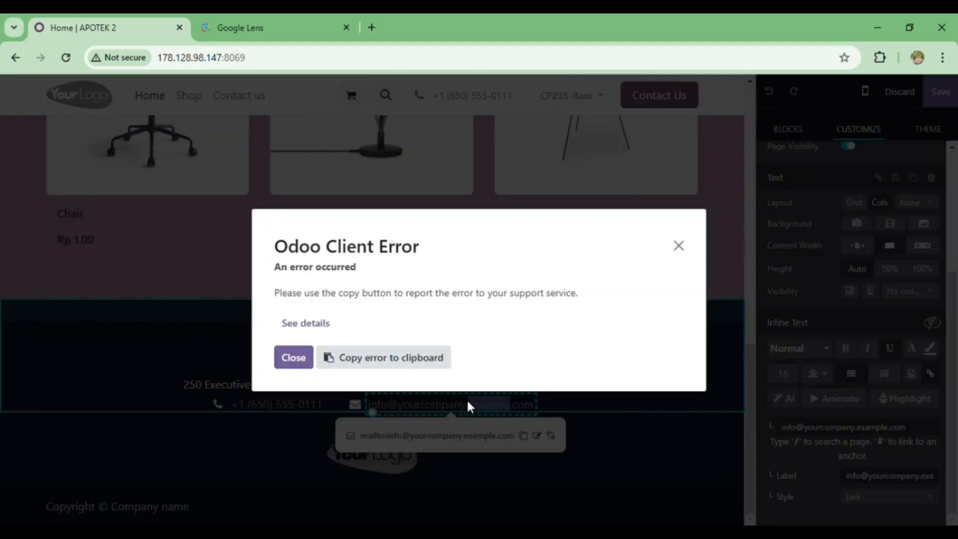
pyautogui.click(287, 358)
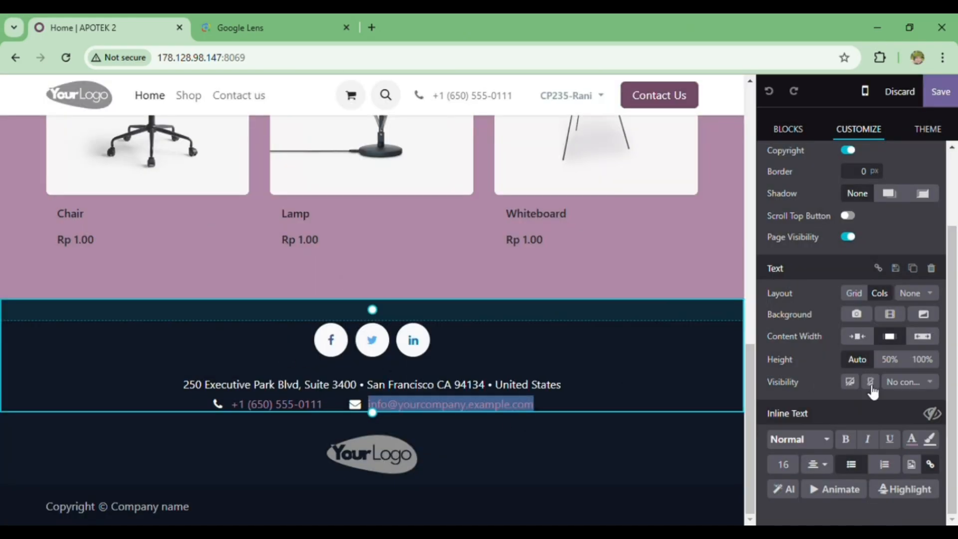
pyautogui.click(931, 464)
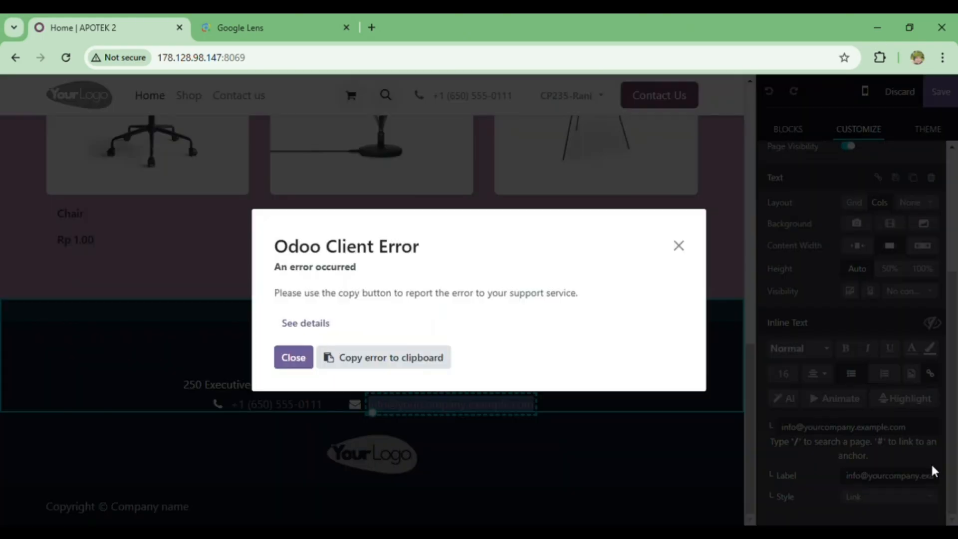
pyautogui.click(679, 246)
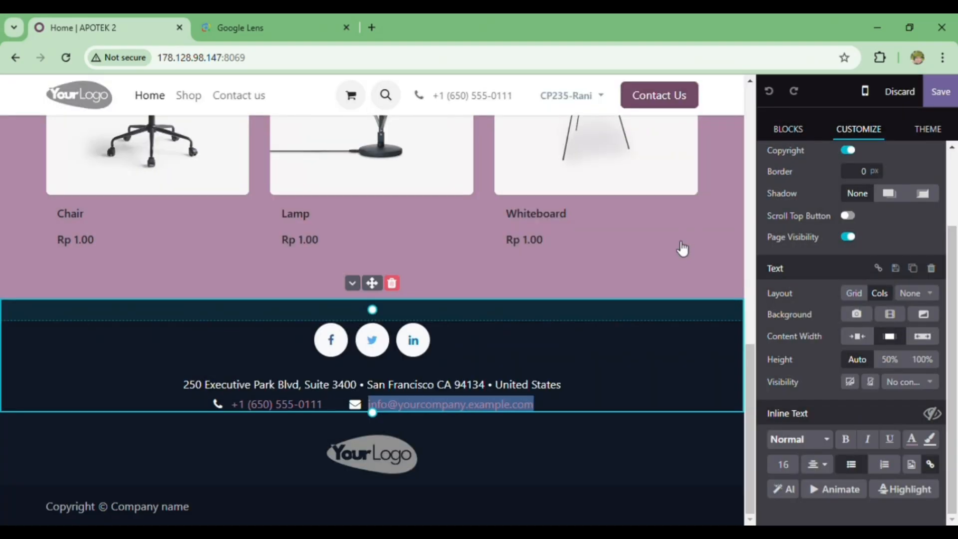
# Replace the placeholder e-mail address in the footer with the pharmacy's e-mail address.
pyautogui.moveTo(533, 407); pyautogui.dragTo(371, 414)
pyautogui.press('BackSpace')
pyautogui.write('pe')
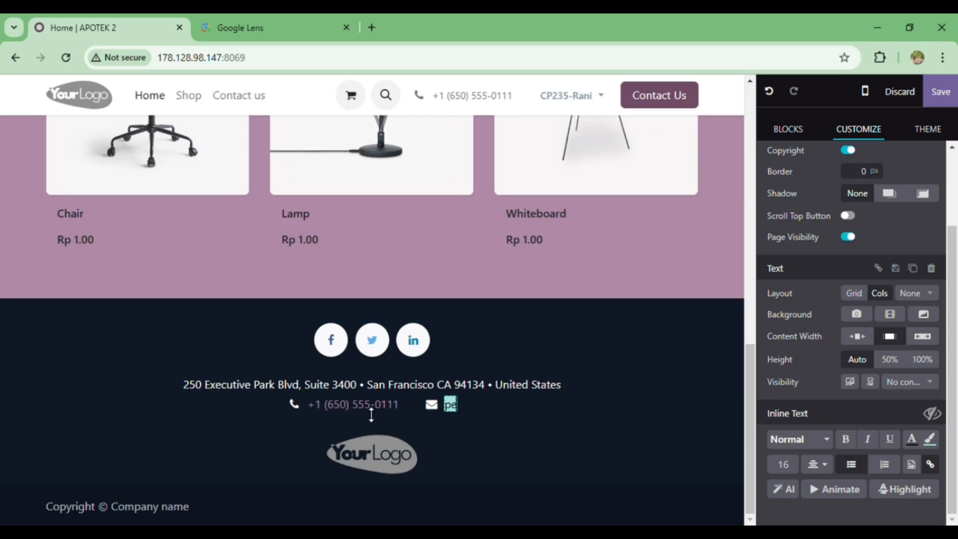
pyautogui.press('BackSpace')
pyautogui.press('BackSpace')
pyautogui.write('Pe')
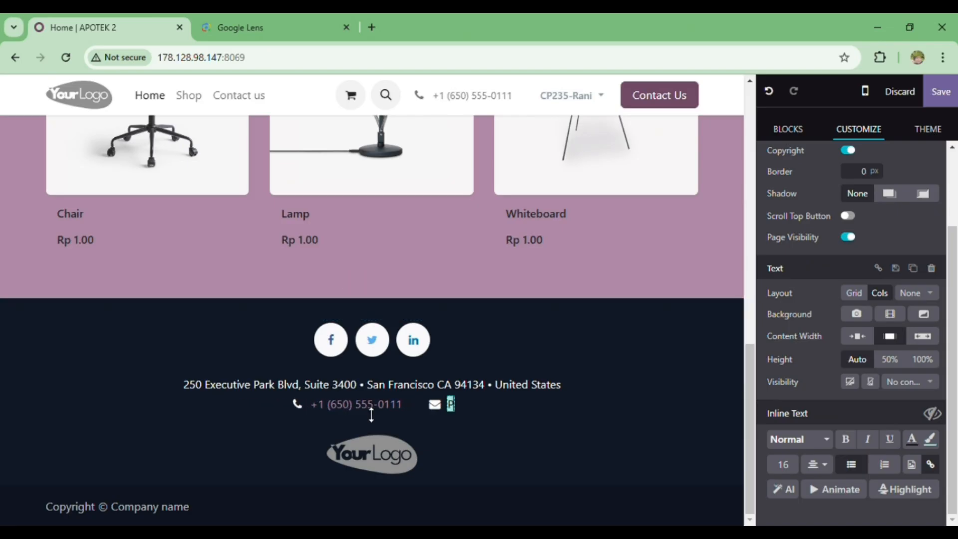
pyautogui.press('BackSpace')
pyautogui.press('BackSpace')
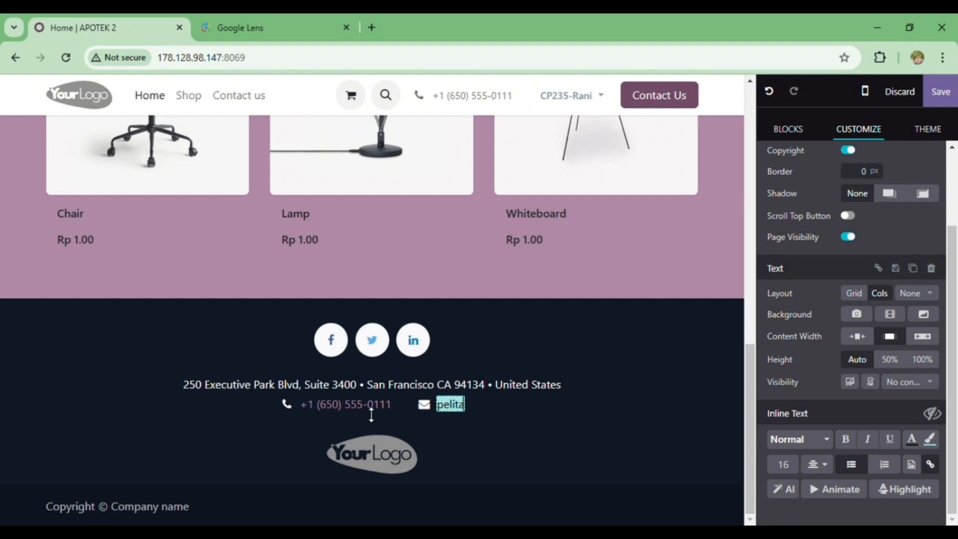
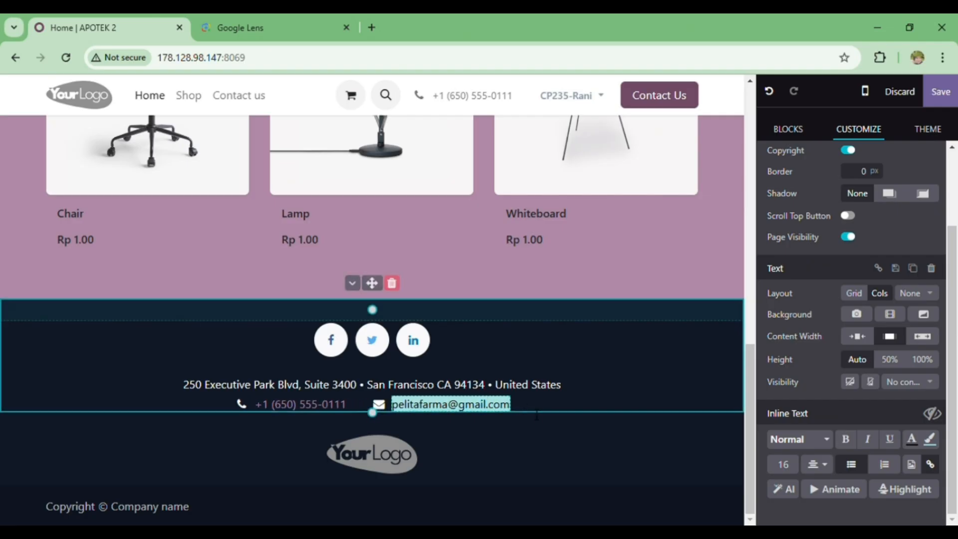
pyautogui.click(577, 388)
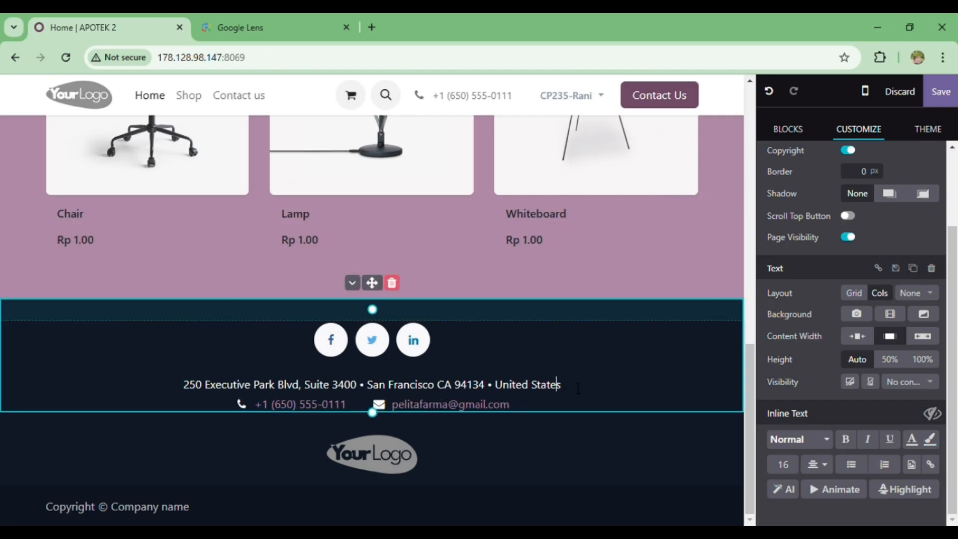
# Replace the placeholder phone number in the footer with the pharmacy's phone number.
pyautogui.moveTo(347, 405); pyautogui.dragTo(265, 406)
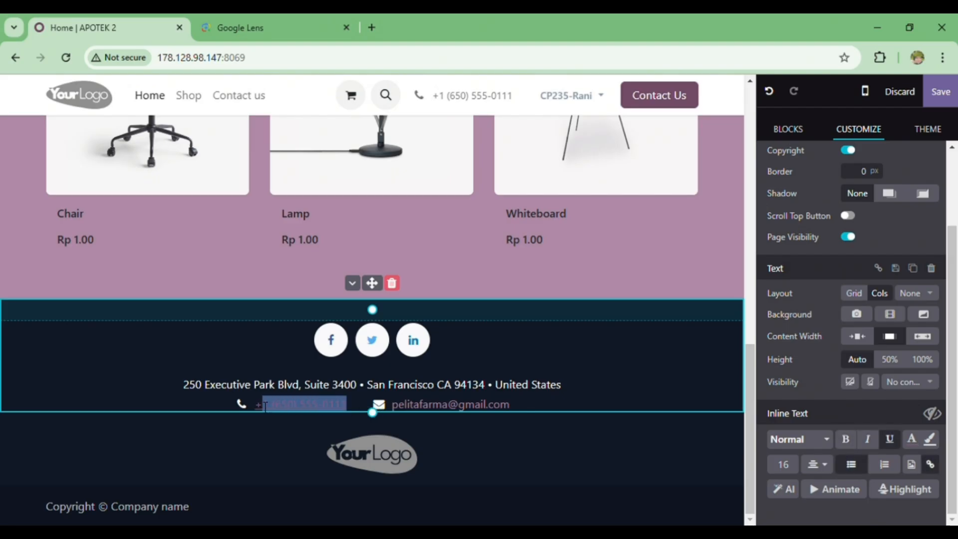
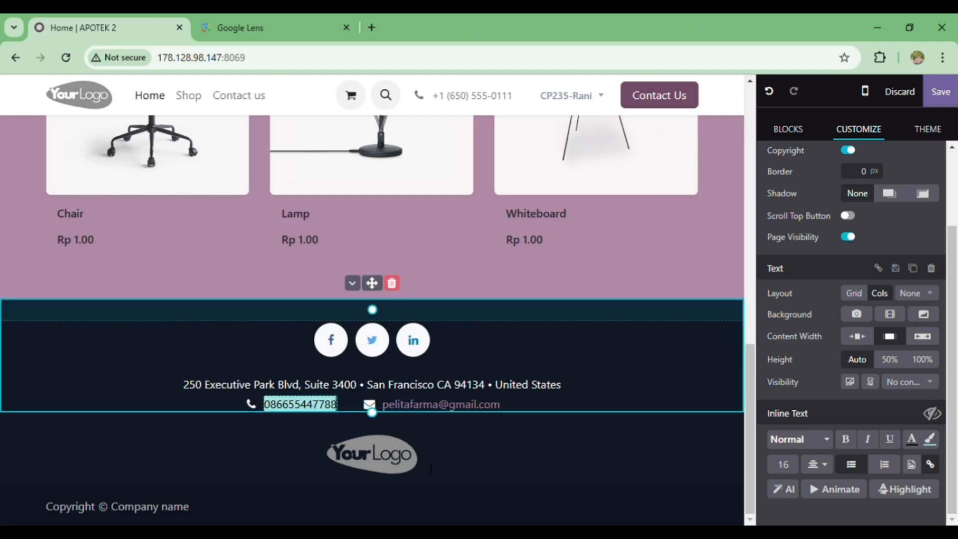
pyautogui.click(482, 458)
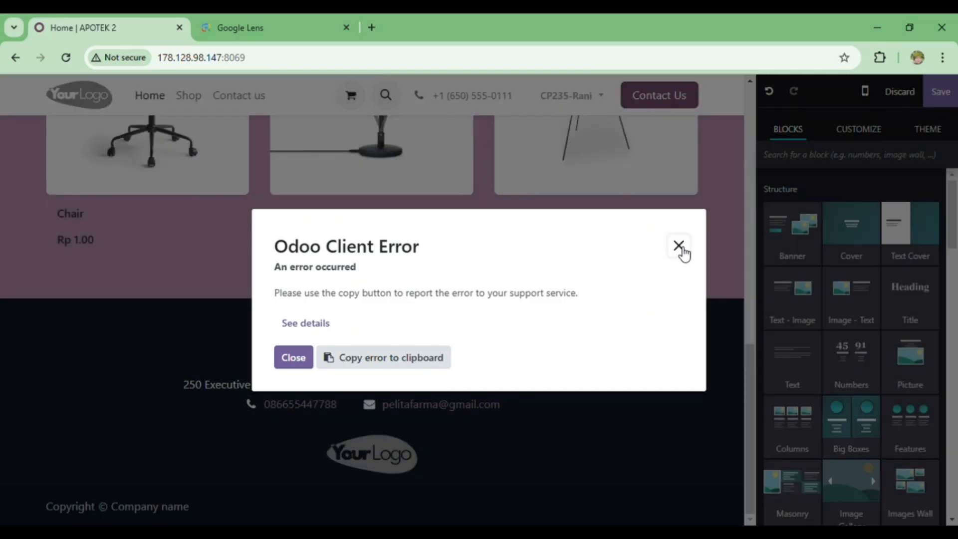
pyautogui.click(680, 248)
# Replace the placeholder logo image in the page header with the uploaded file pF.png.
pyautogui.click(398, 449)
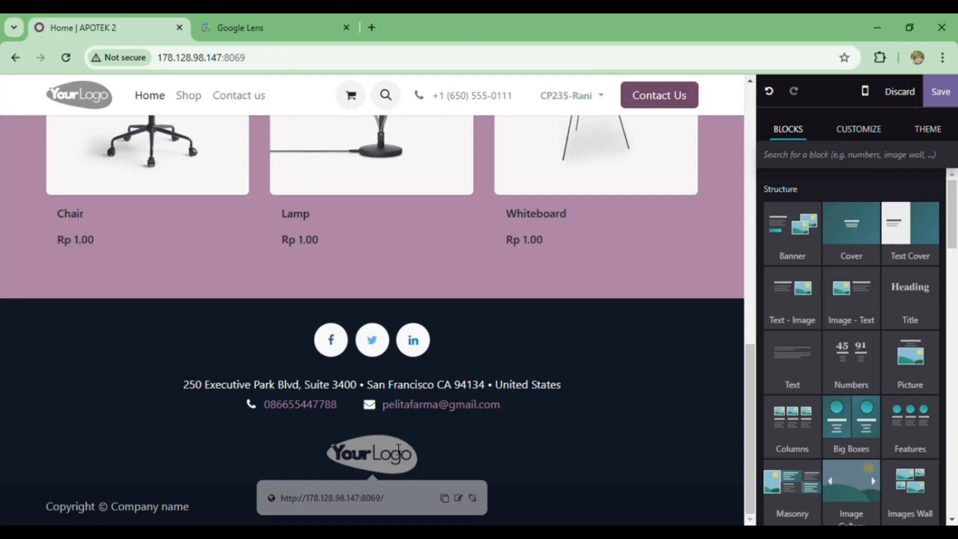
pyautogui.click(294, 358)
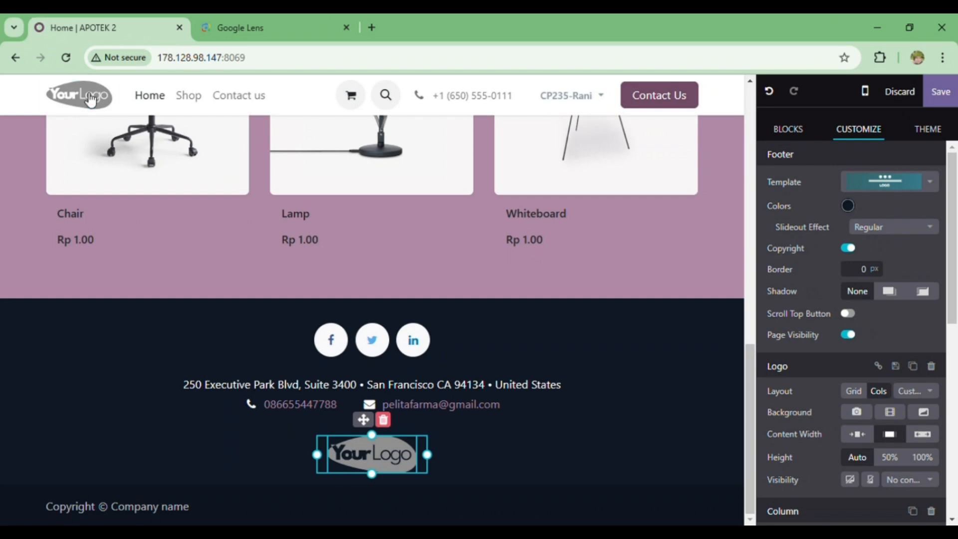
pyautogui.click(90, 100)
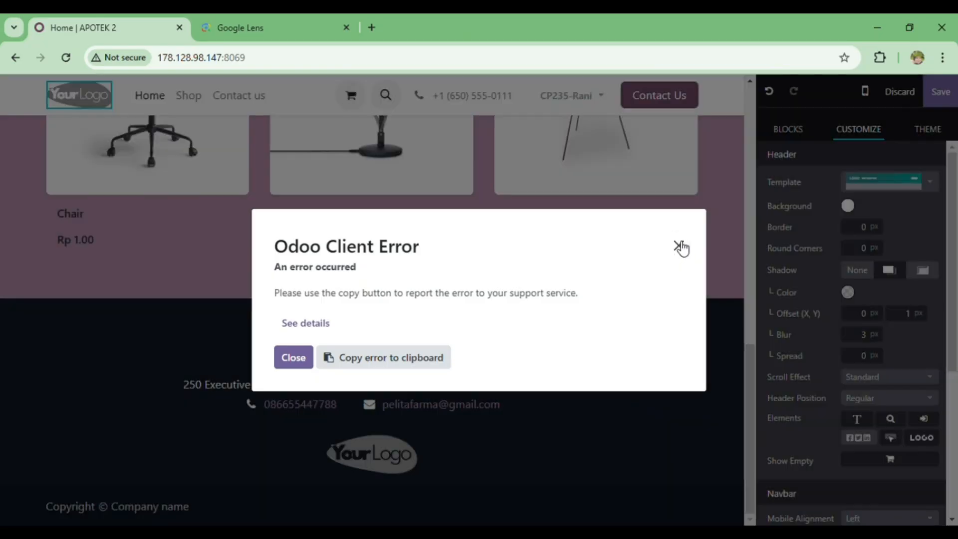
pyautogui.click(679, 245)
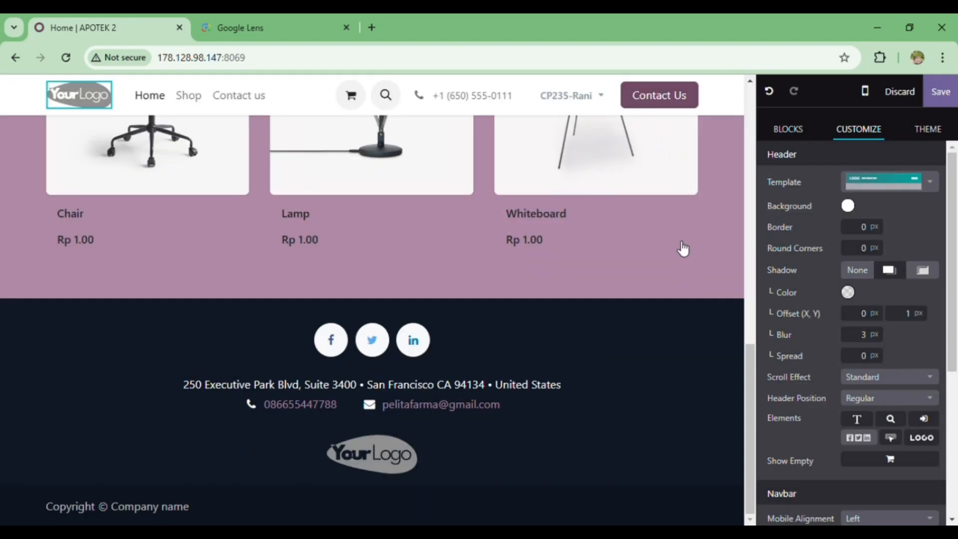
pyautogui.scroll(-5, 891, 266)
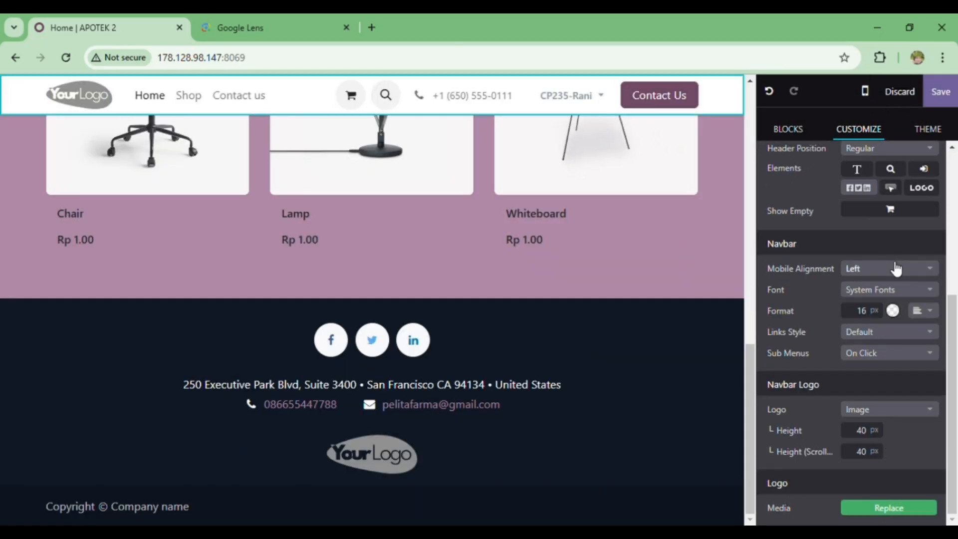
pyautogui.click(923, 507)
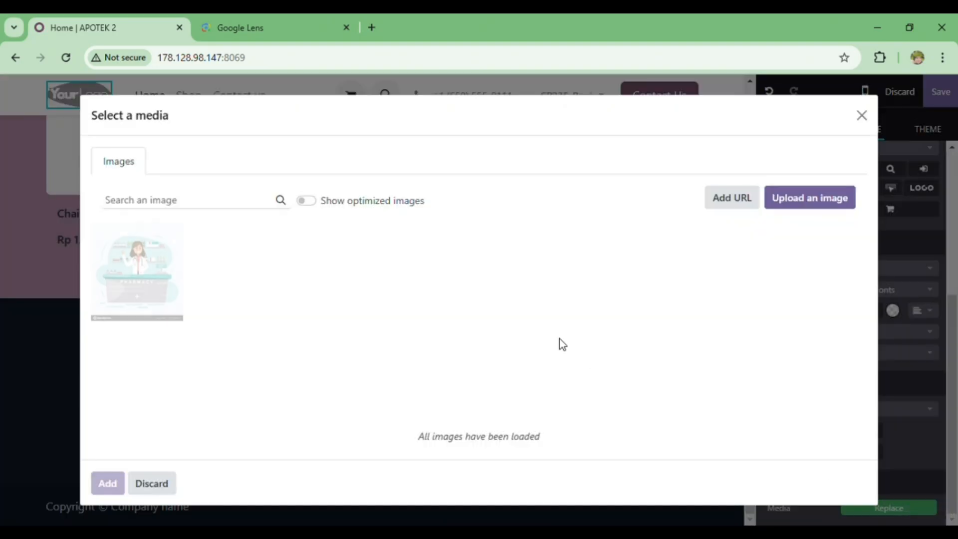
pyautogui.click(808, 199)
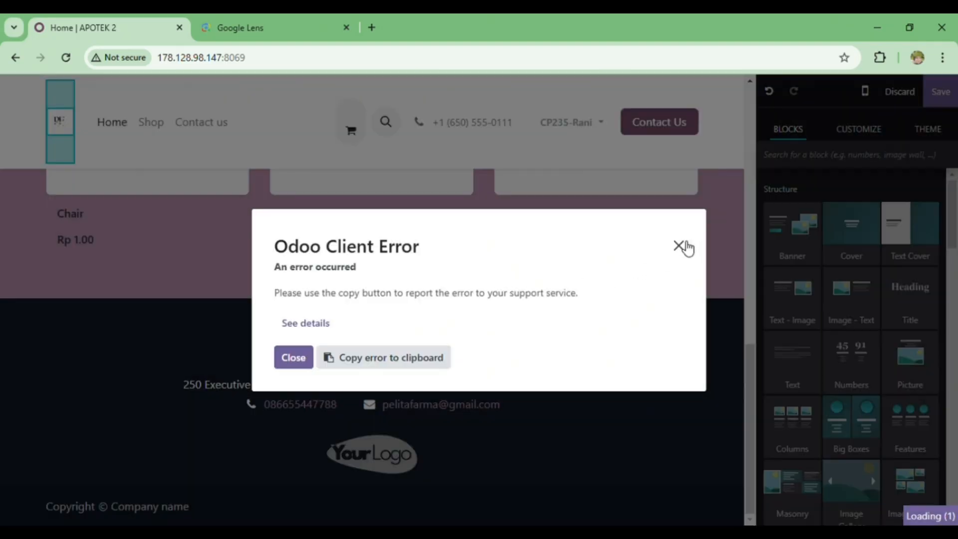
pyautogui.click(679, 246)
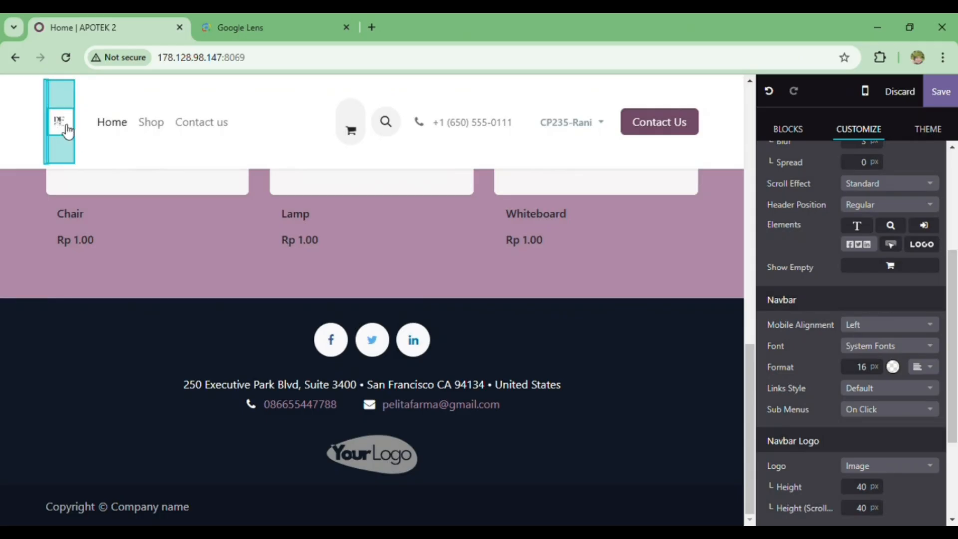
# Crop the header logo image closer around its lettering with the flexible ratio and apply the crop.
pyautogui.scroll(-3, 821, 376)
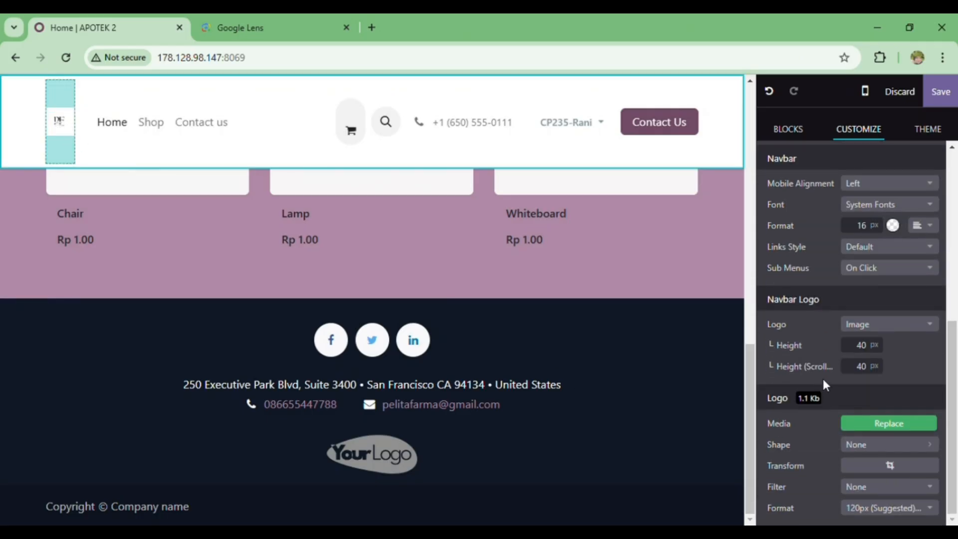
pyautogui.click(911, 466)
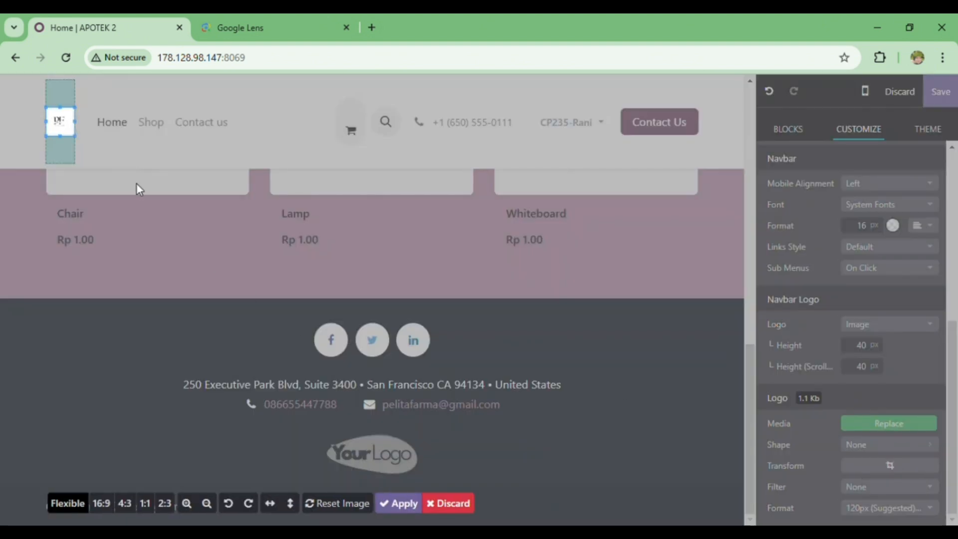
pyautogui.moveTo(63, 143); pyautogui.dragTo(57, 122)
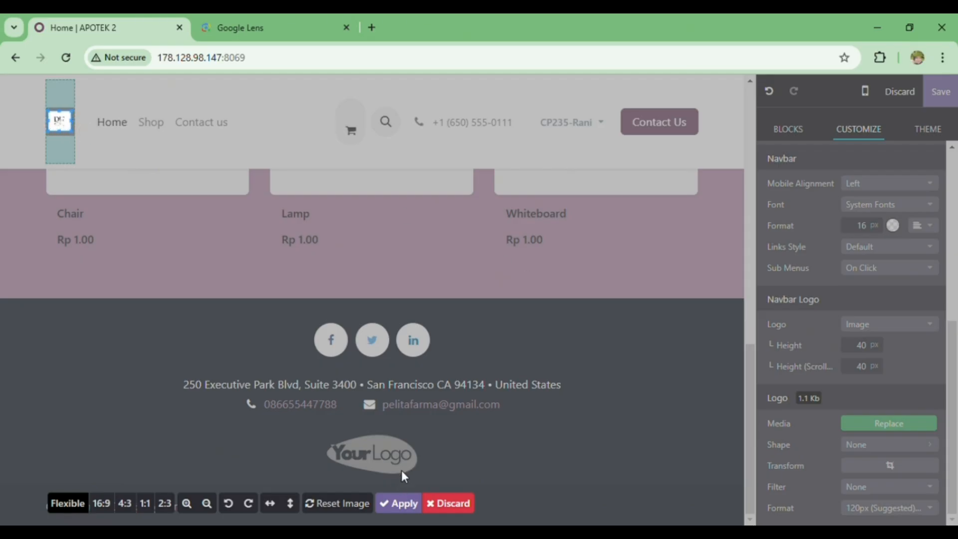
pyautogui.click(401, 504)
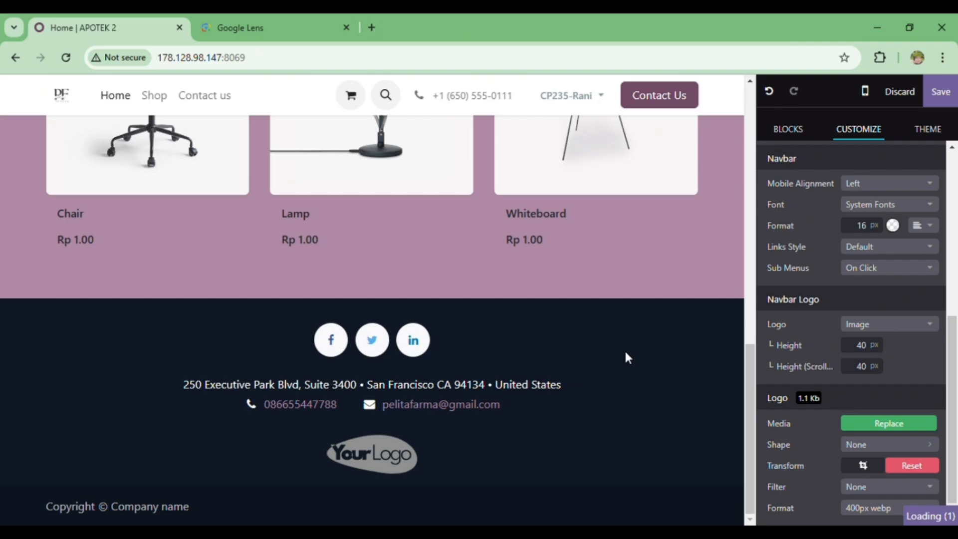
pyautogui.scroll(15, 627, 358)
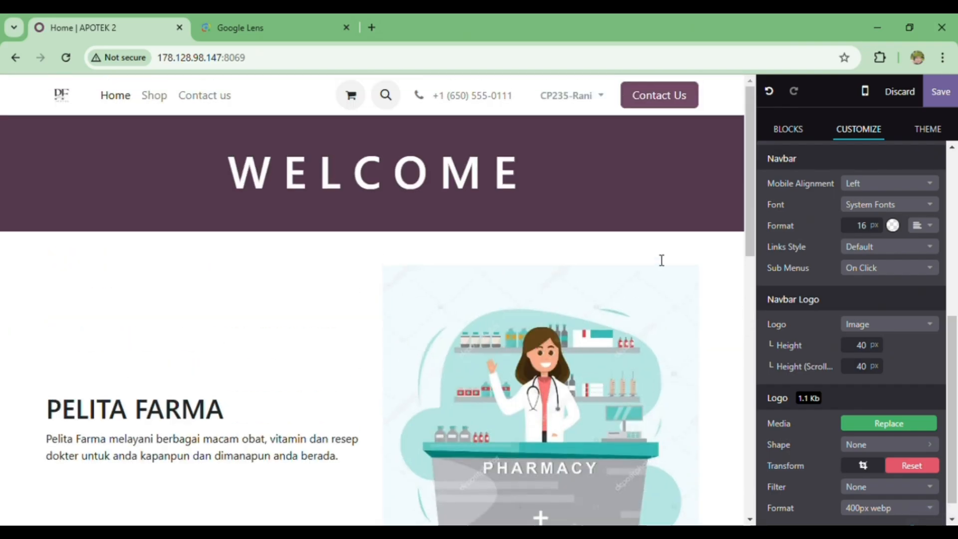
# Review the edited homepage with its new header logo and save the page changes.
pyautogui.scroll(-4, 660, 260)
pyautogui.scroll(4, 661, 259)
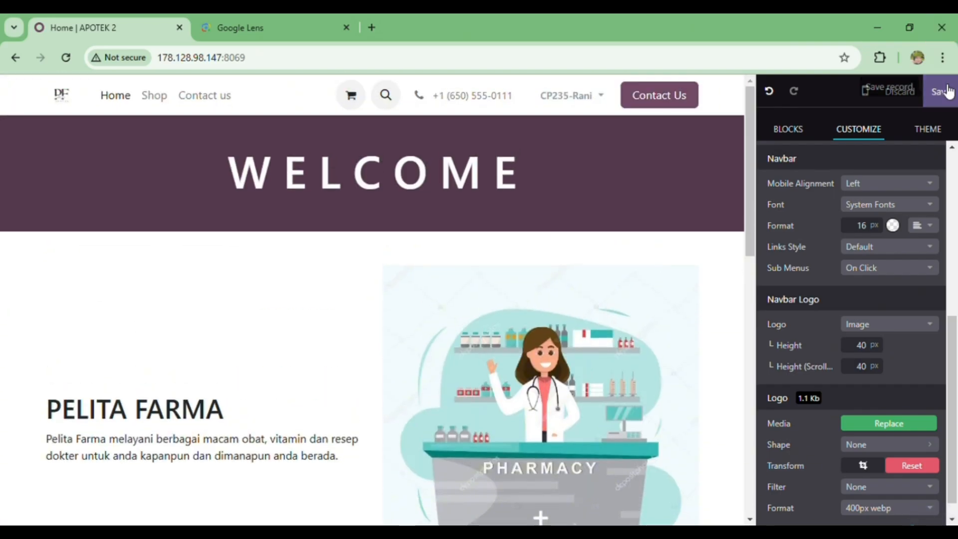
pyautogui.click(942, 91)
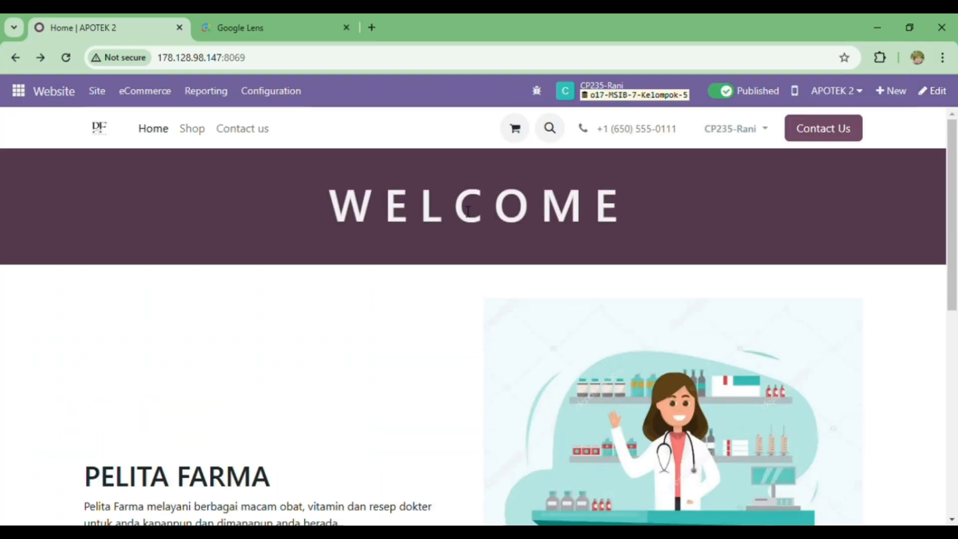
# Create a new eCommerce pricelist named Disc.
pyautogui.click(155, 100)
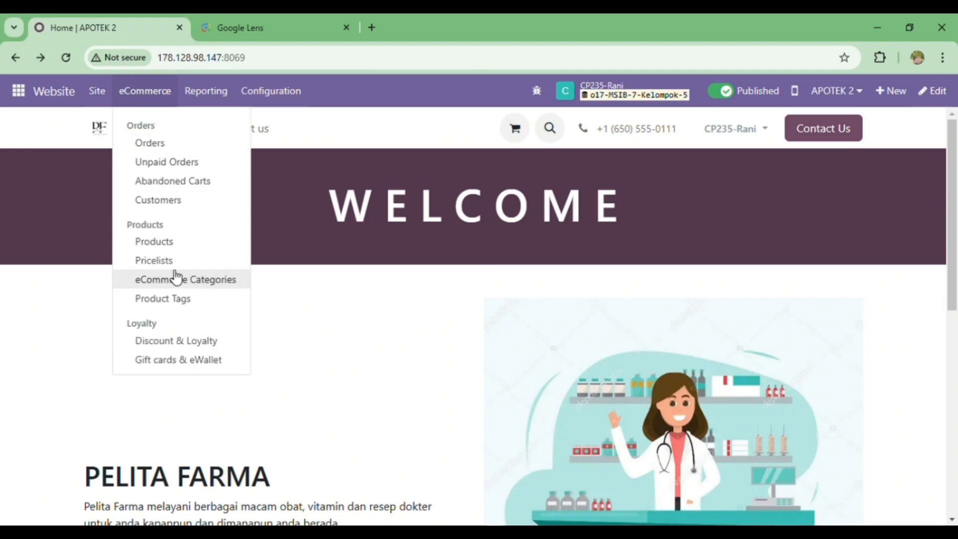
pyautogui.click(154, 262)
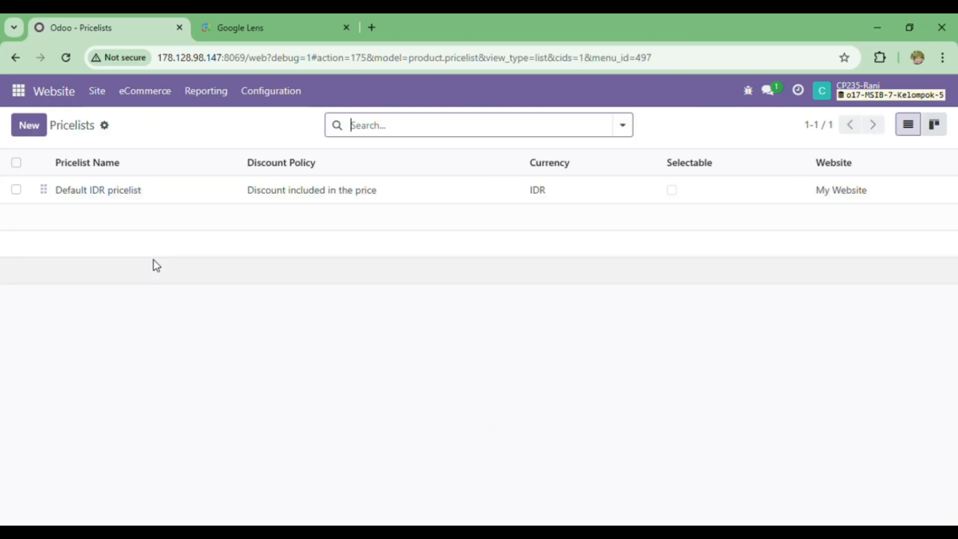
pyautogui.click(29, 125)
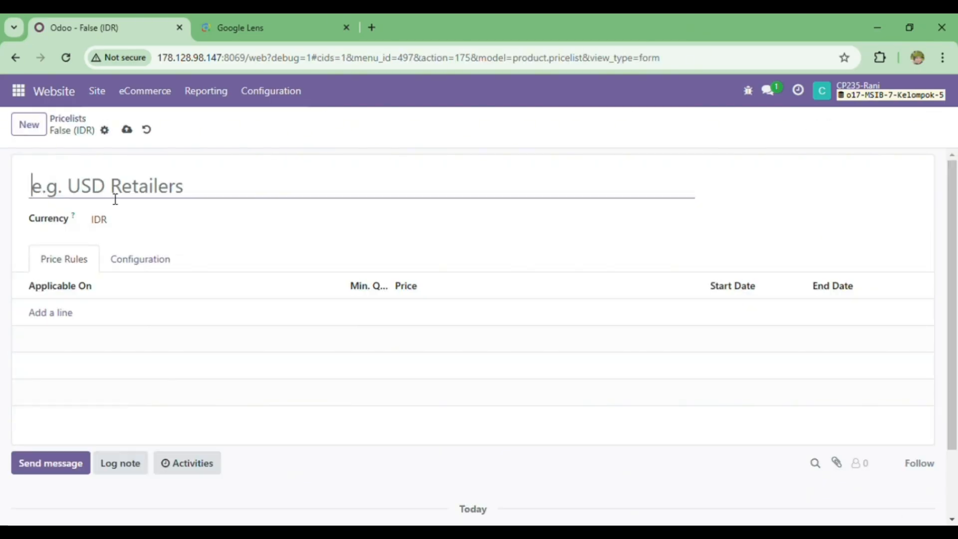
pyautogui.write('Disc')
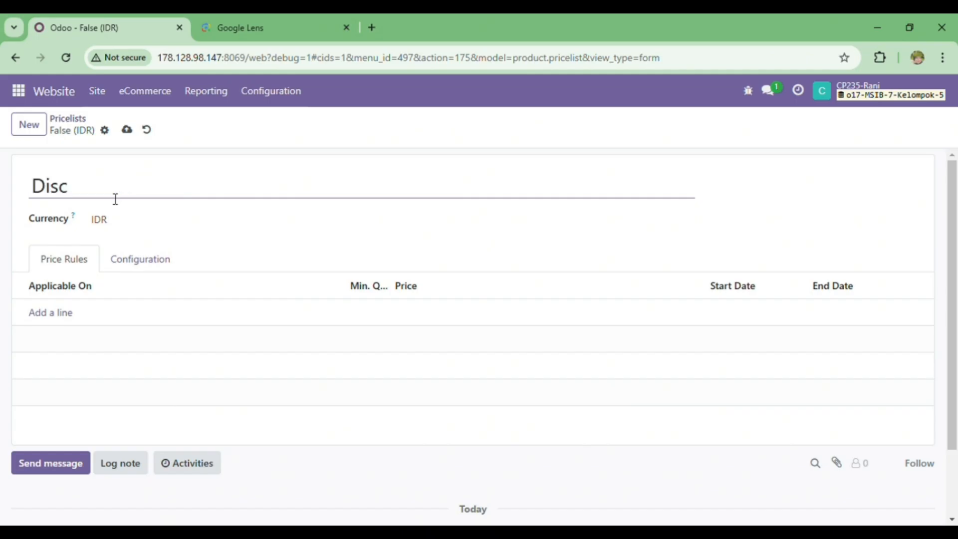
pyautogui.click(73, 318)
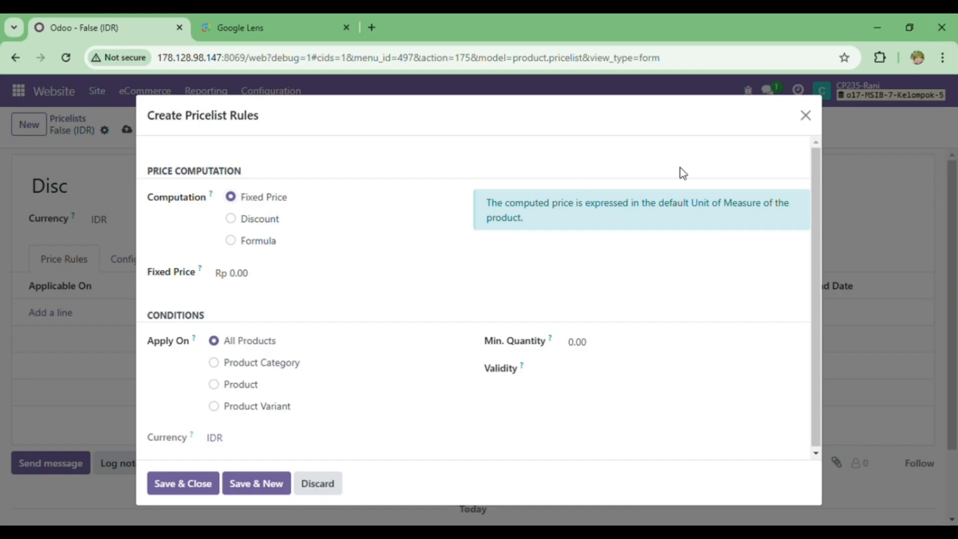
pyautogui.click(807, 116)
pyautogui.click(134, 91)
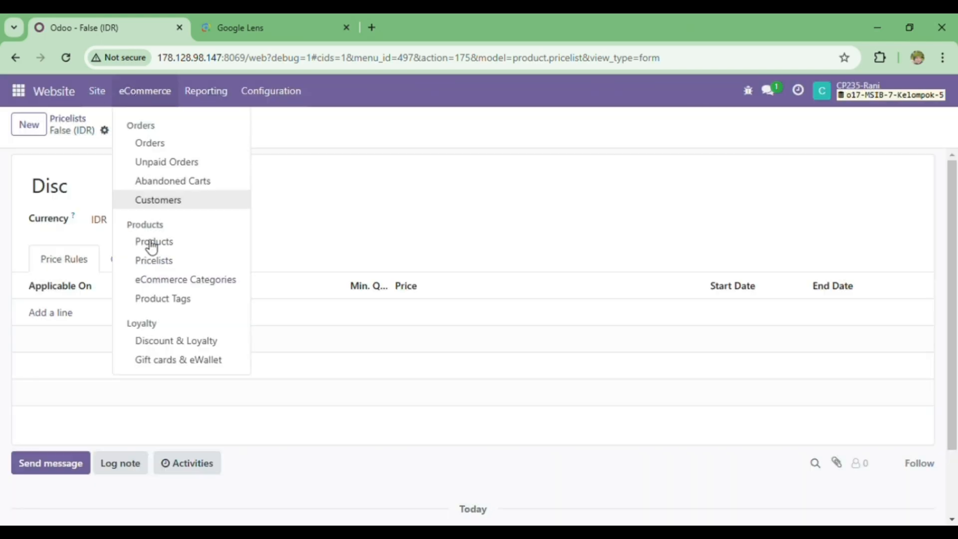
pyautogui.click(109, 132)
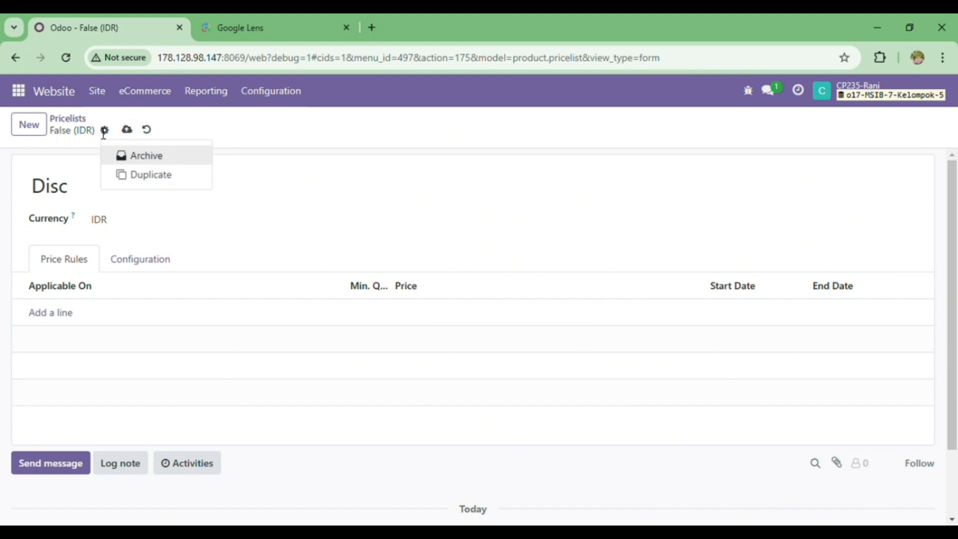
# Leave the pricelist form and open the product list in the Inventory app.
pyautogui.click(145, 91)
pyautogui.click(165, 241)
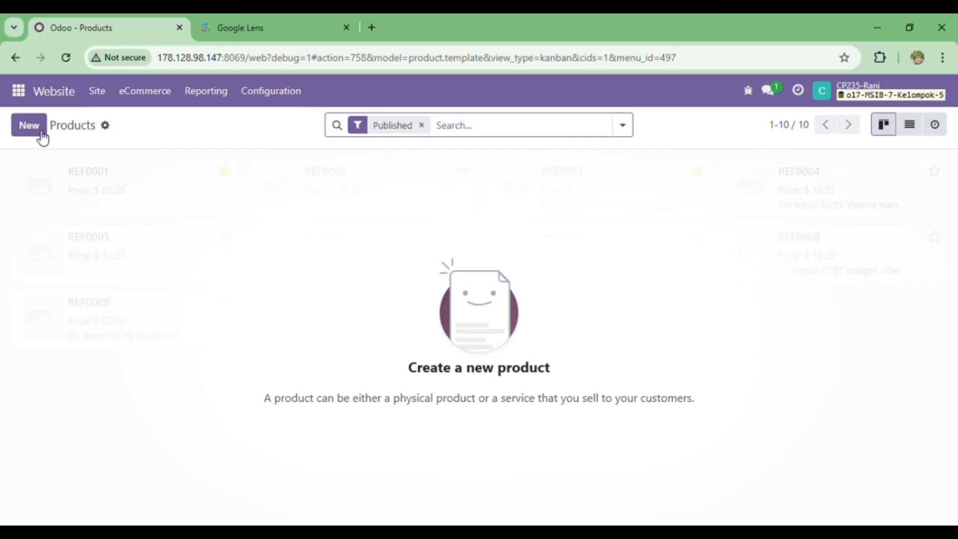
pyautogui.click(23, 92)
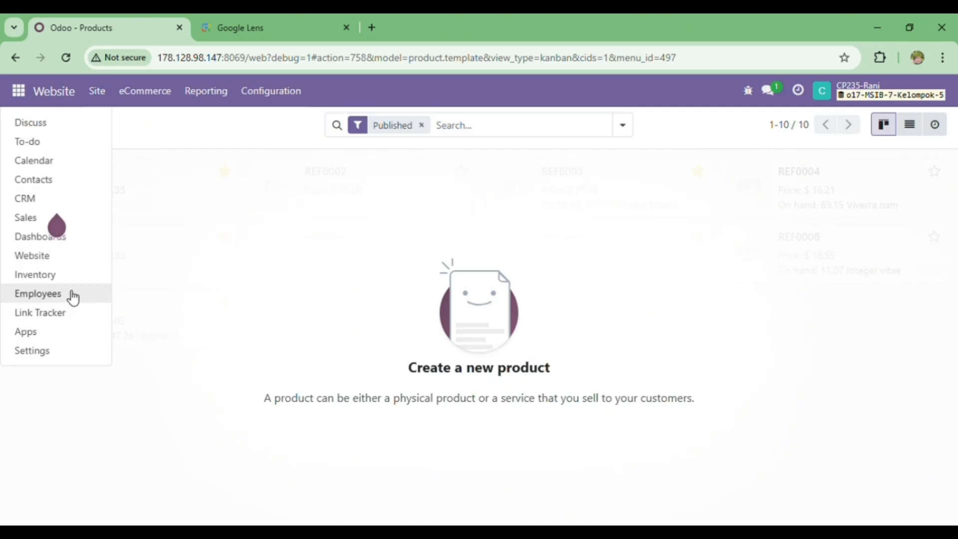
pyautogui.click(70, 274)
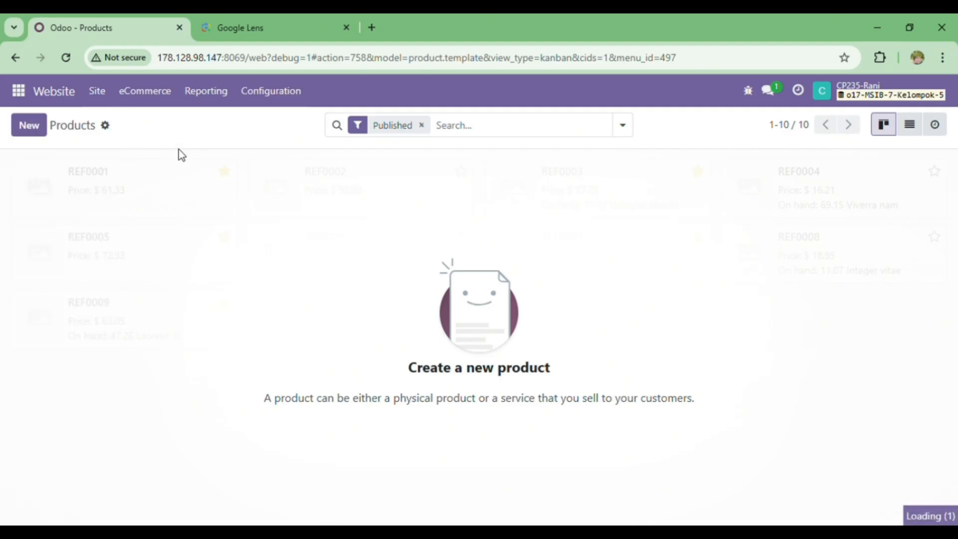
pyautogui.click(246, 92)
pyautogui.click(270, 125)
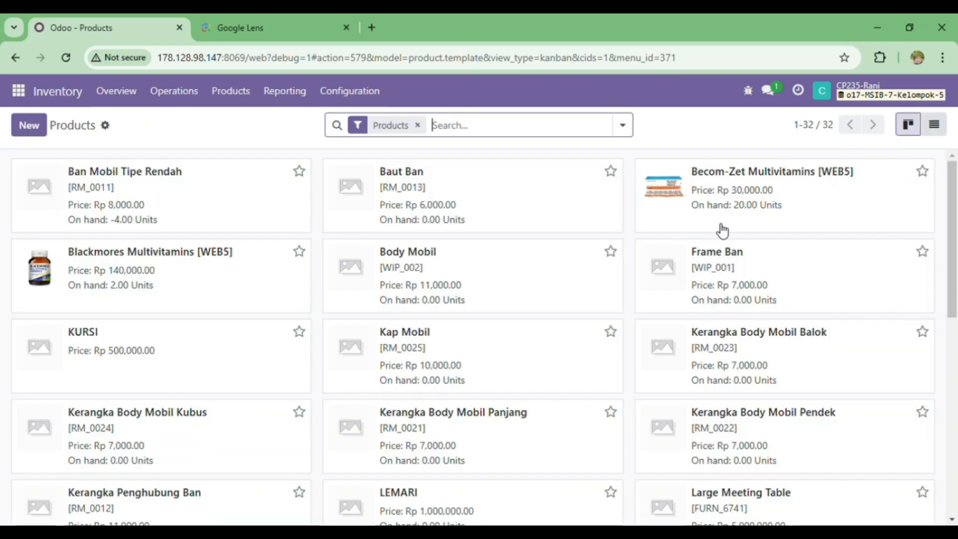
# Open the Blackmores Multivitamins [WEB5] product on the website and publish it.
pyautogui.click(213, 267)
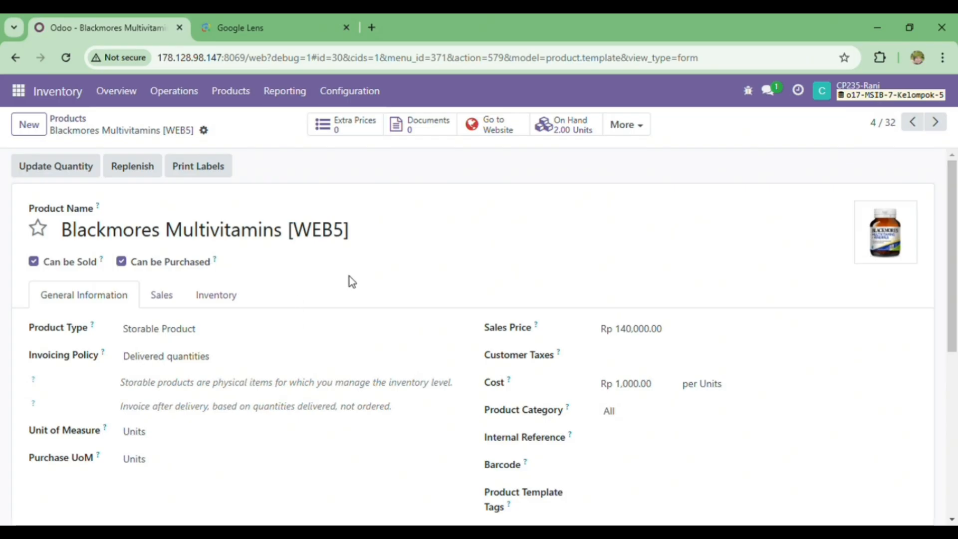
pyautogui.click(498, 134)
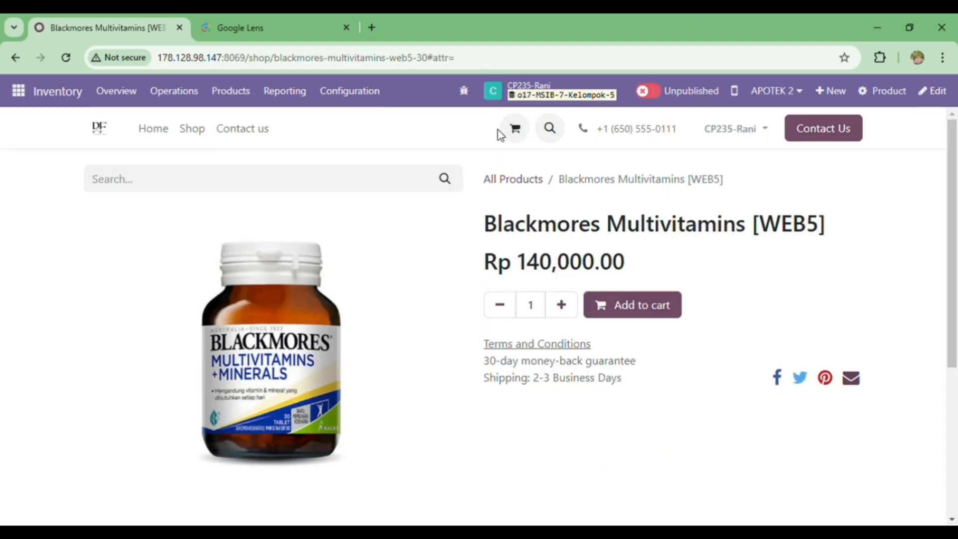
pyautogui.click(655, 94)
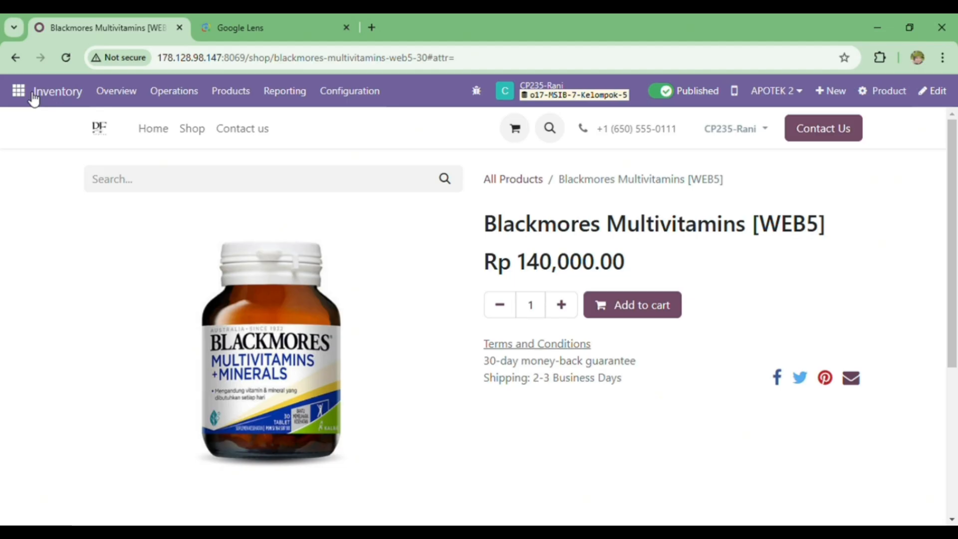
# Return to the inventory product list, open Becom-Zet Multivitamins [WEB5] on the website and publish it.
pyautogui.click(241, 97)
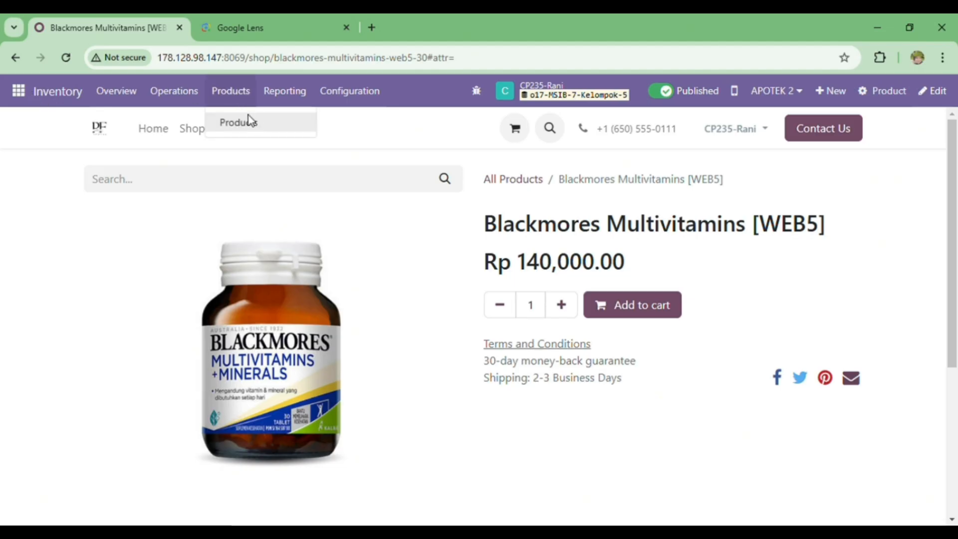
pyautogui.click(239, 122)
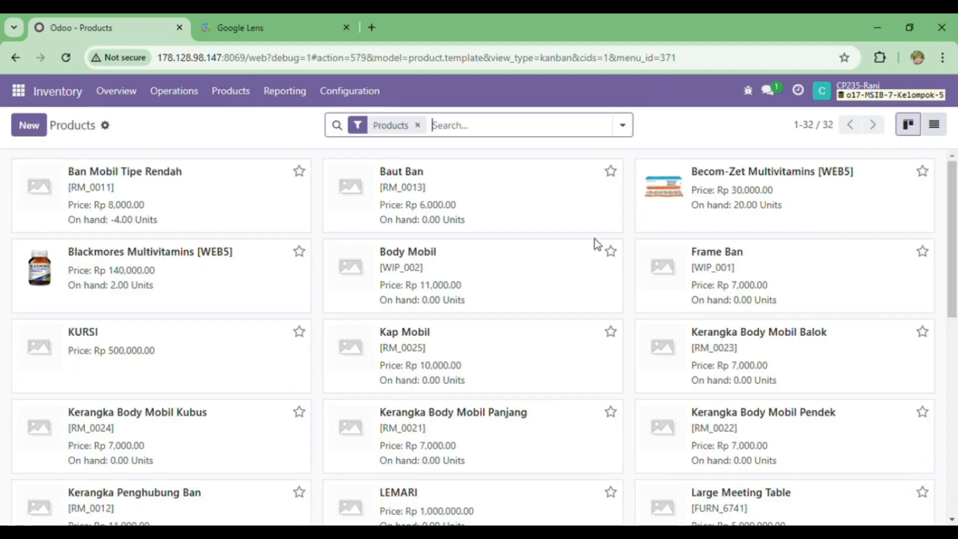
pyautogui.click(784, 173)
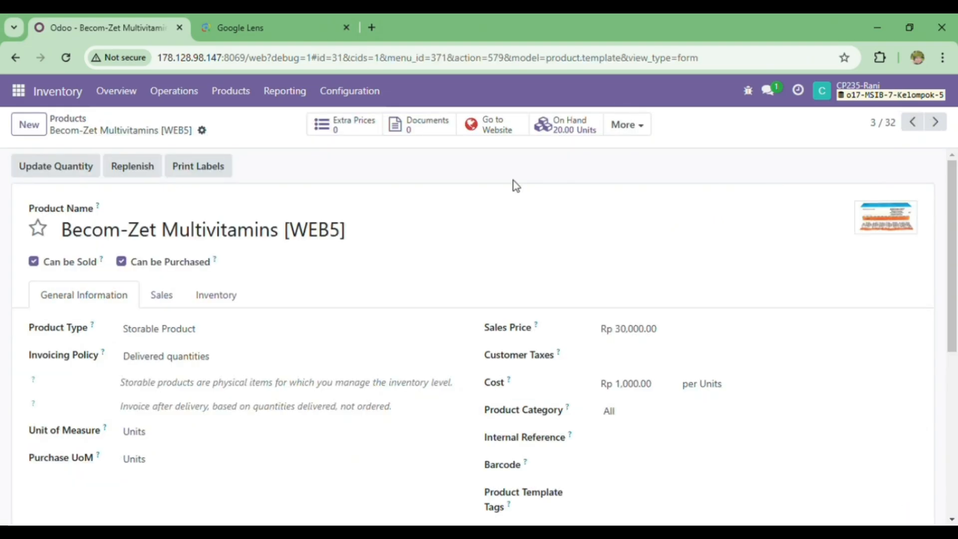
pyautogui.click(500, 126)
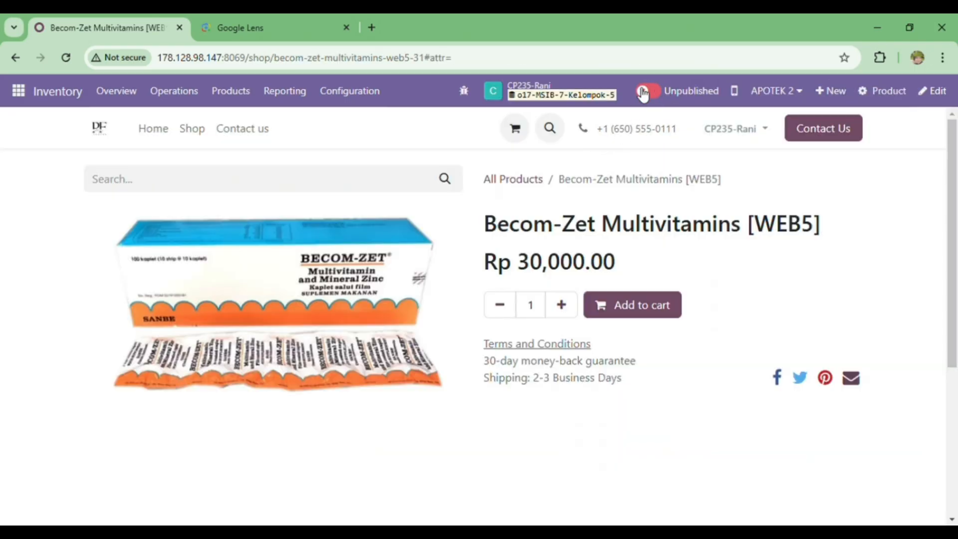
pyautogui.click(648, 93)
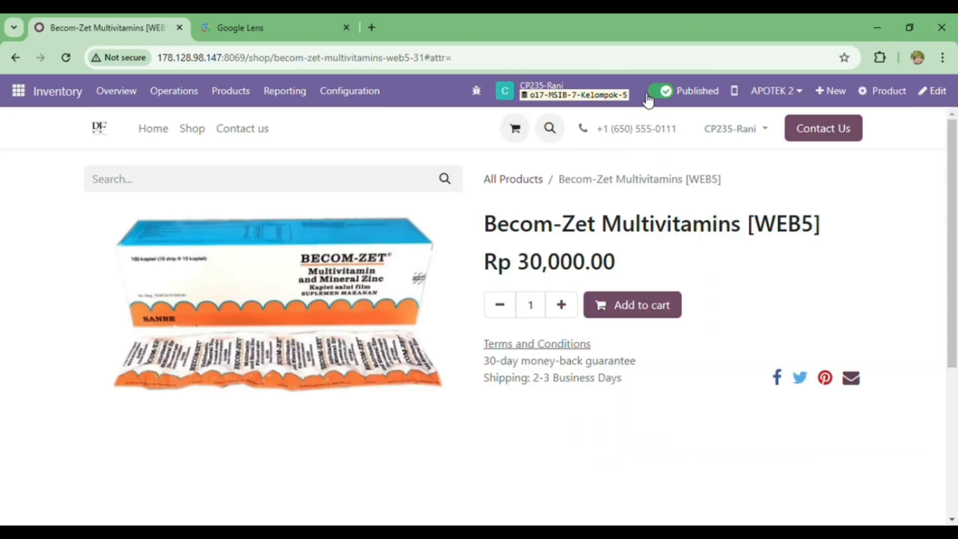
# Find Neurobion Forte [WEB5] in the inventory product list, open its website page and publish it.
pyautogui.click(235, 94)
pyautogui.click(253, 128)
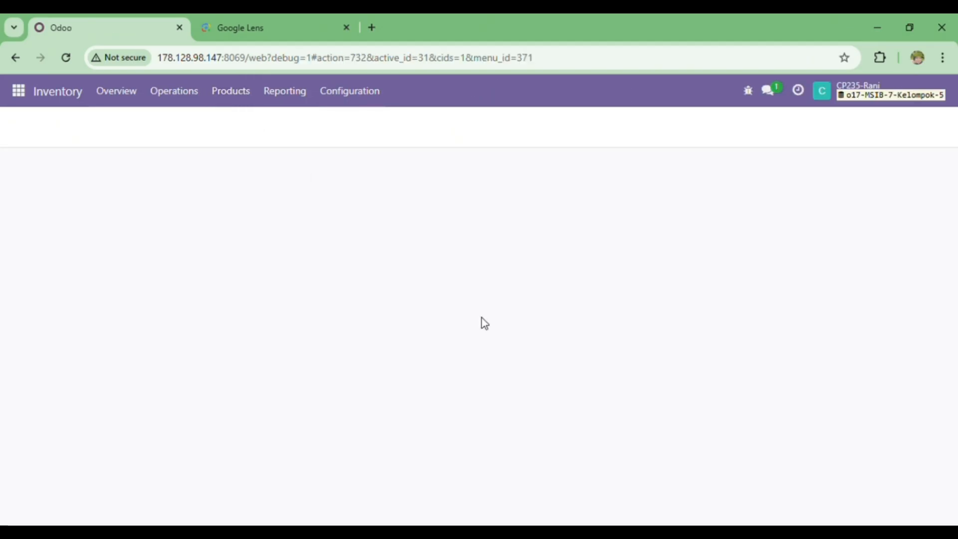
pyautogui.scroll(-5, 541, 335)
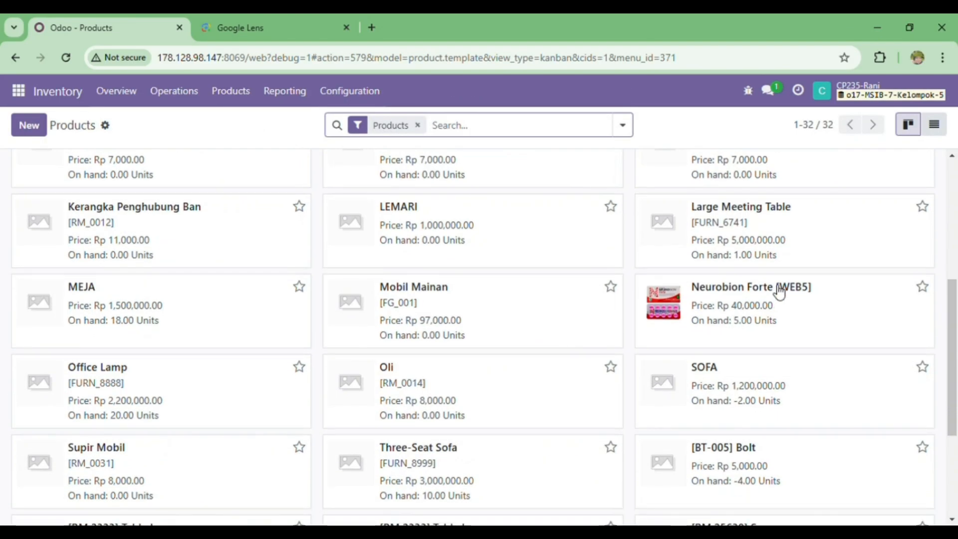
pyautogui.click(779, 292)
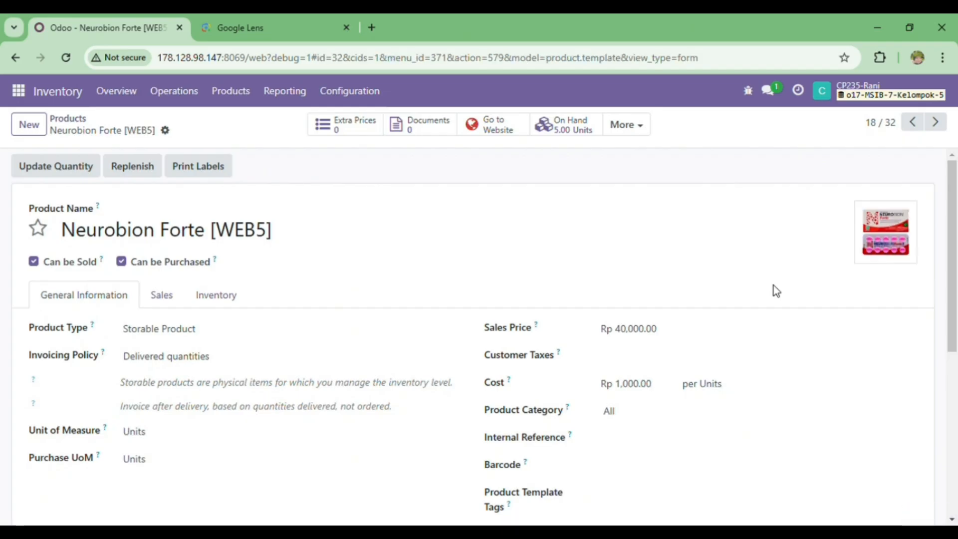
pyautogui.click(495, 125)
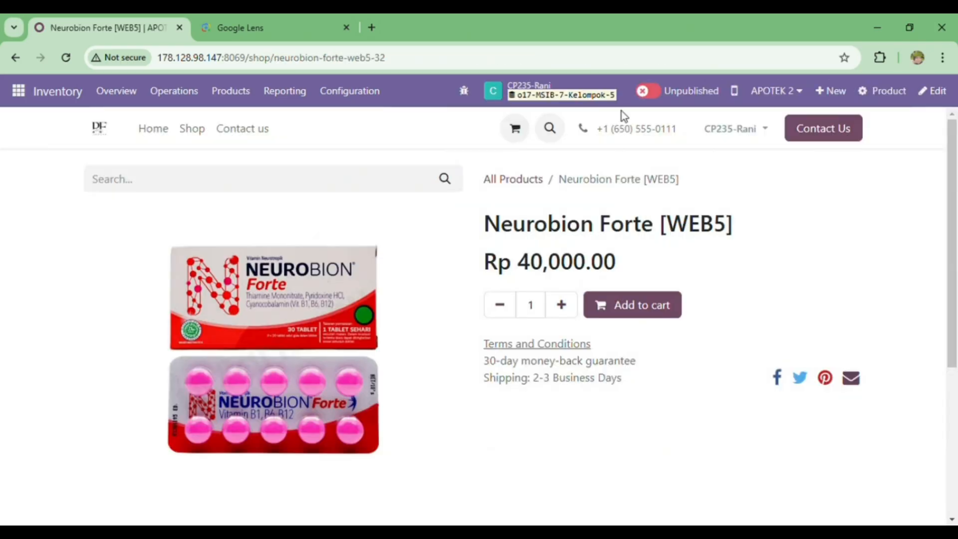
pyautogui.click(649, 91)
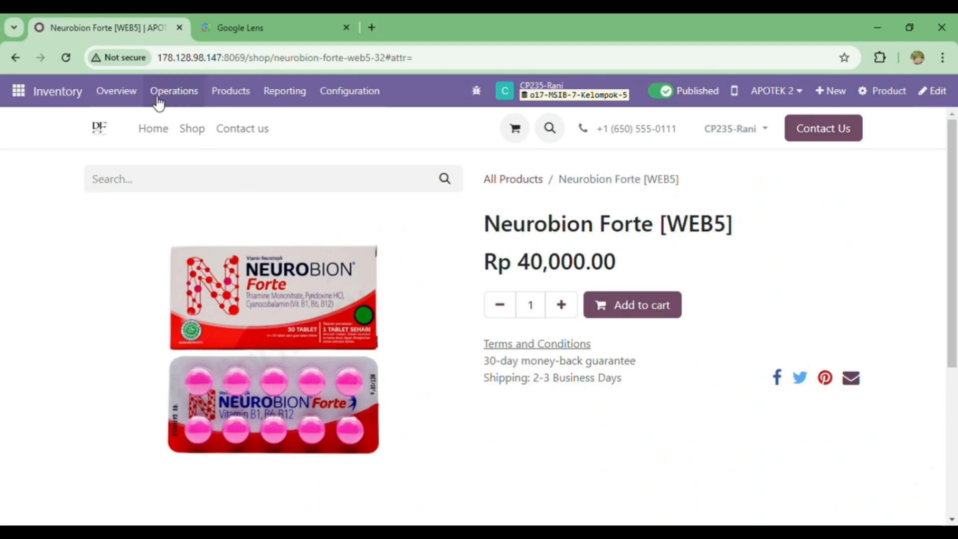
# Switch to the Website app, check the homepage's product section and open the Disc pricelist from the eCommerce pricelists.
pyautogui.click(19, 92)
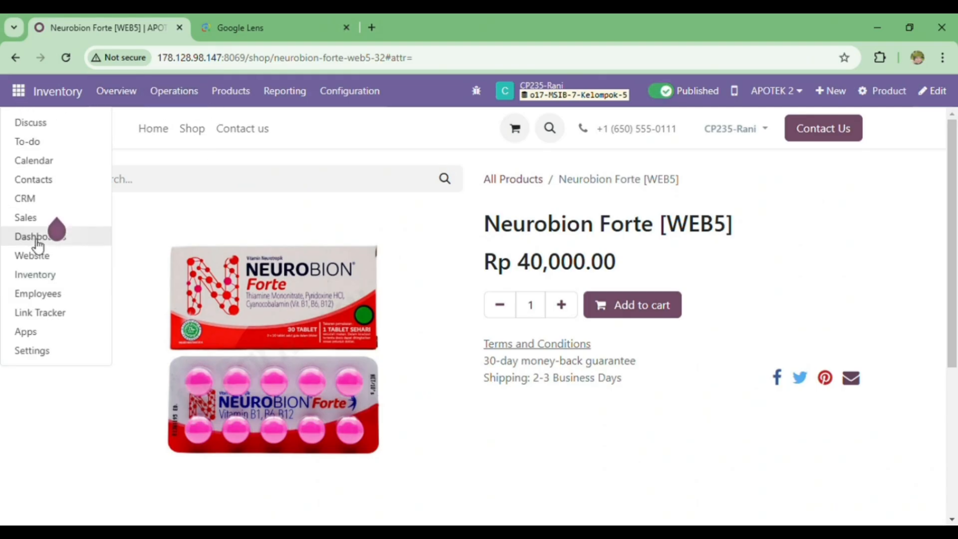
pyautogui.click(32, 255)
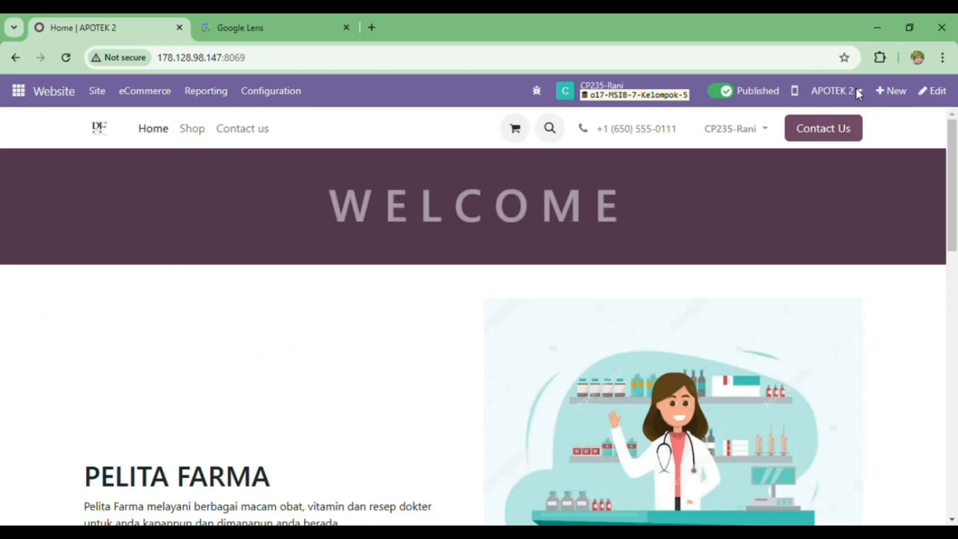
pyautogui.scroll(-4, 694, 273)
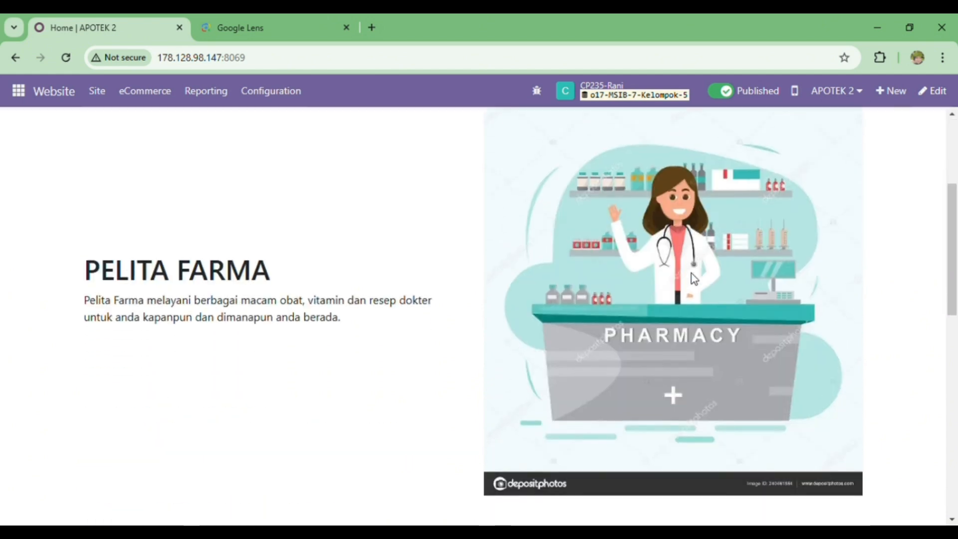
pyautogui.scroll(-9, 694, 279)
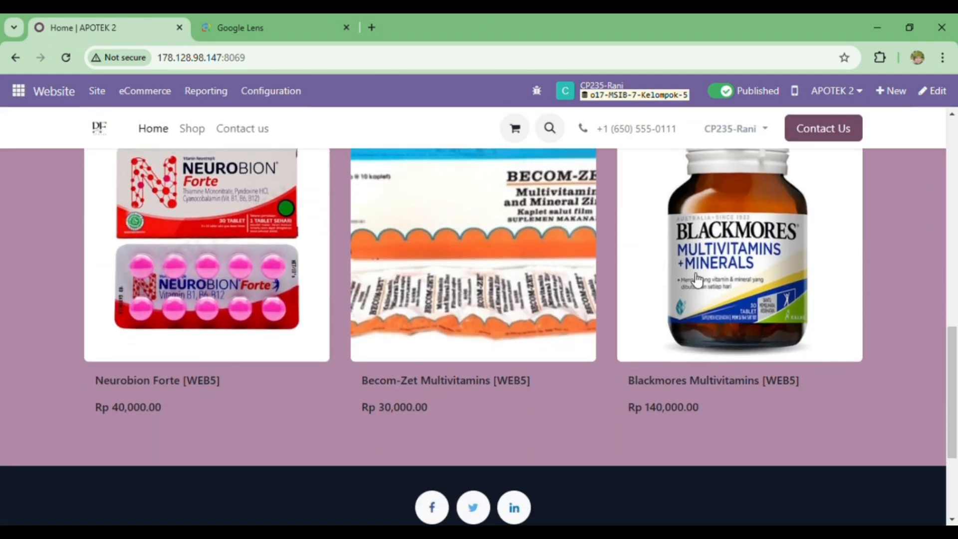
pyautogui.scroll(10, 549, 269)
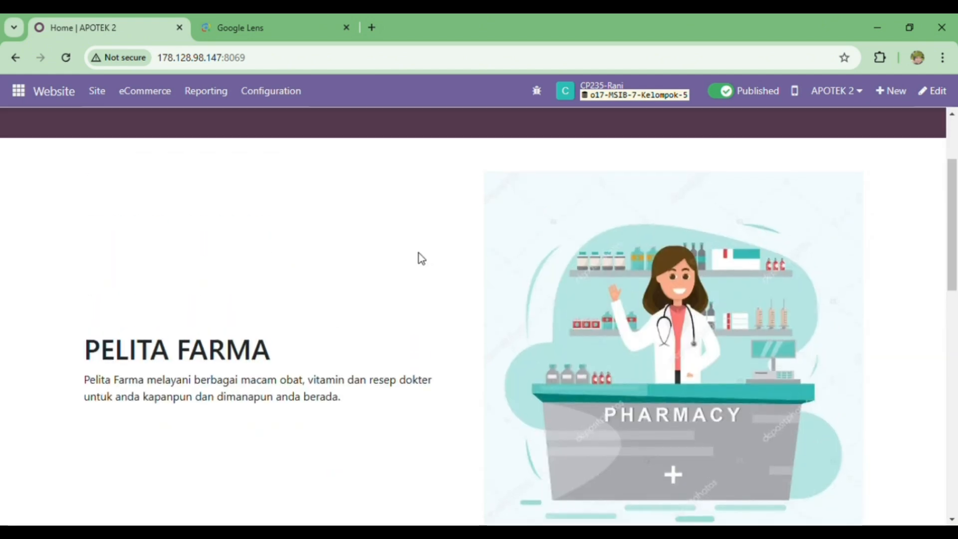
pyautogui.click(138, 99)
pyautogui.click(173, 260)
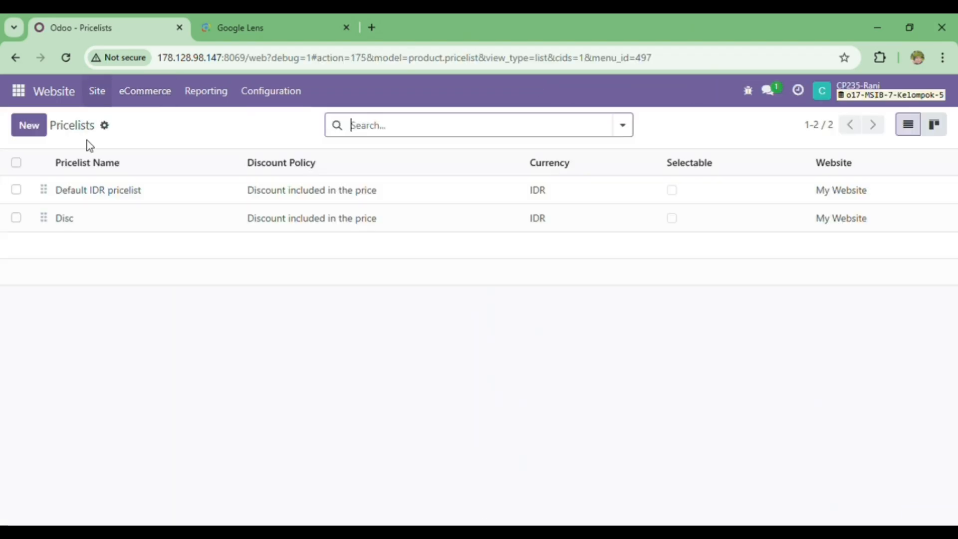
pyautogui.click(93, 225)
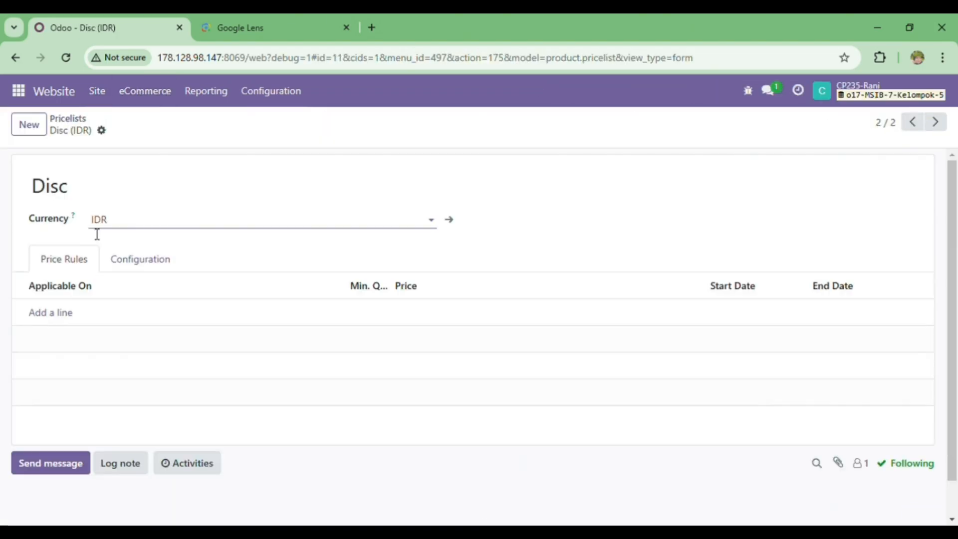
# Add a price rule to the Disc pricelist giving a 10% discount on the product Blackmores Multivitamins [WEB5] and save the pricelist.
pyautogui.click(67, 313)
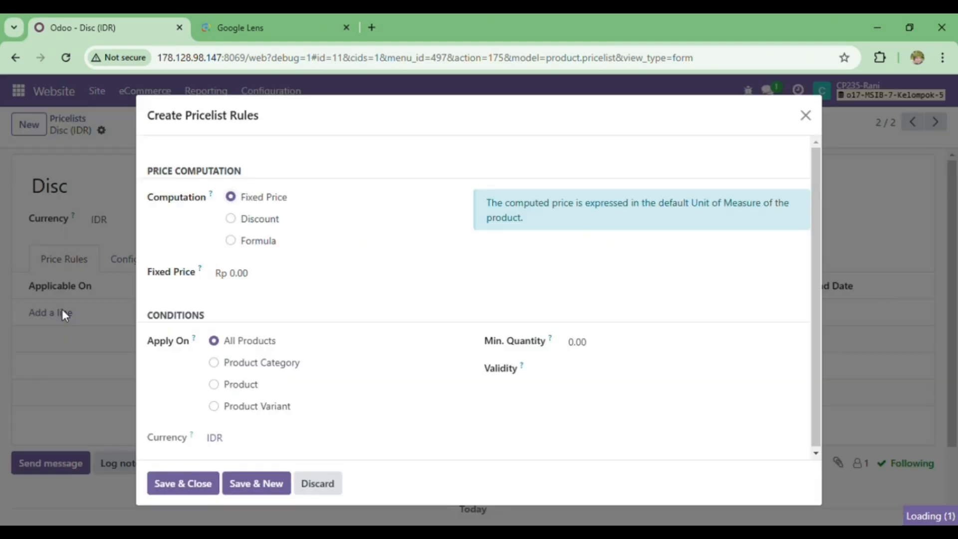
pyautogui.click(230, 218)
pyautogui.click(266, 274)
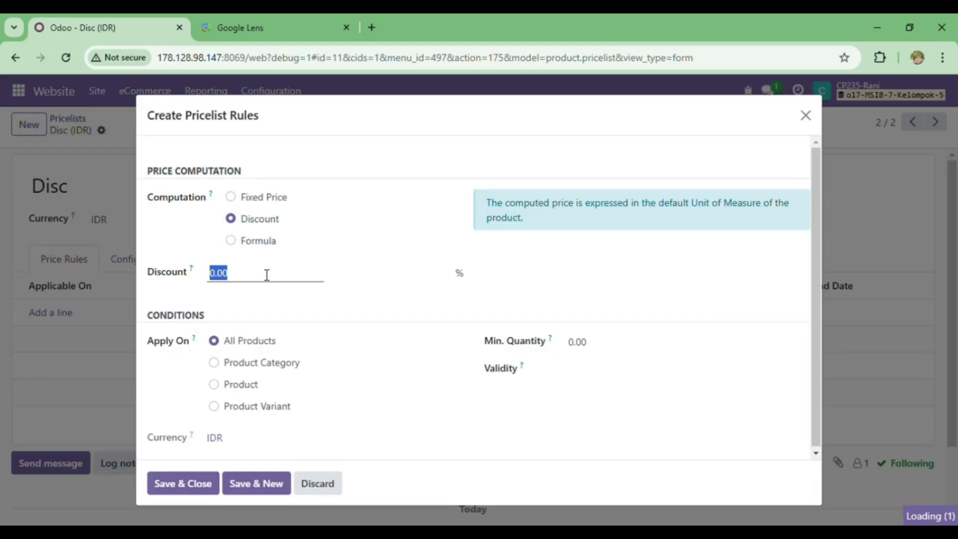
pyautogui.write('10.00')
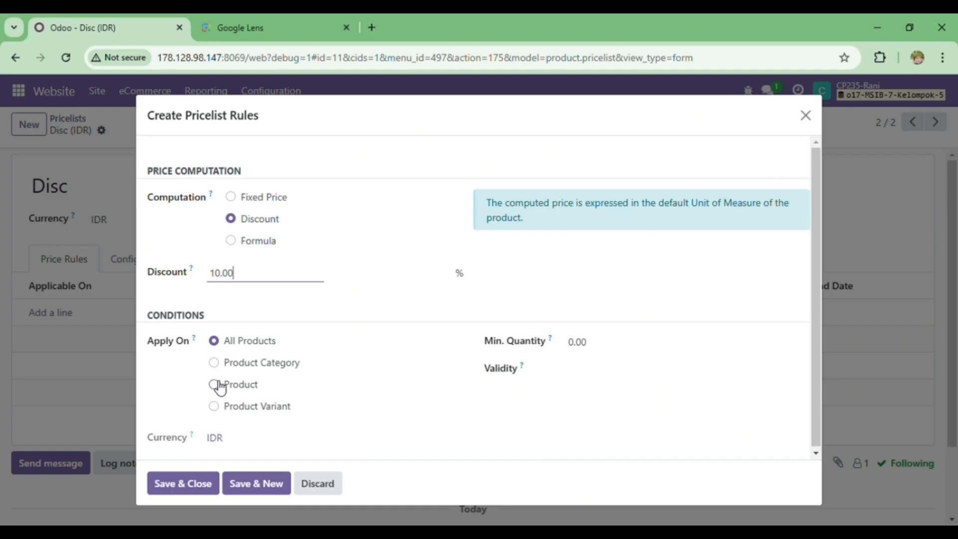
pyautogui.click(214, 384)
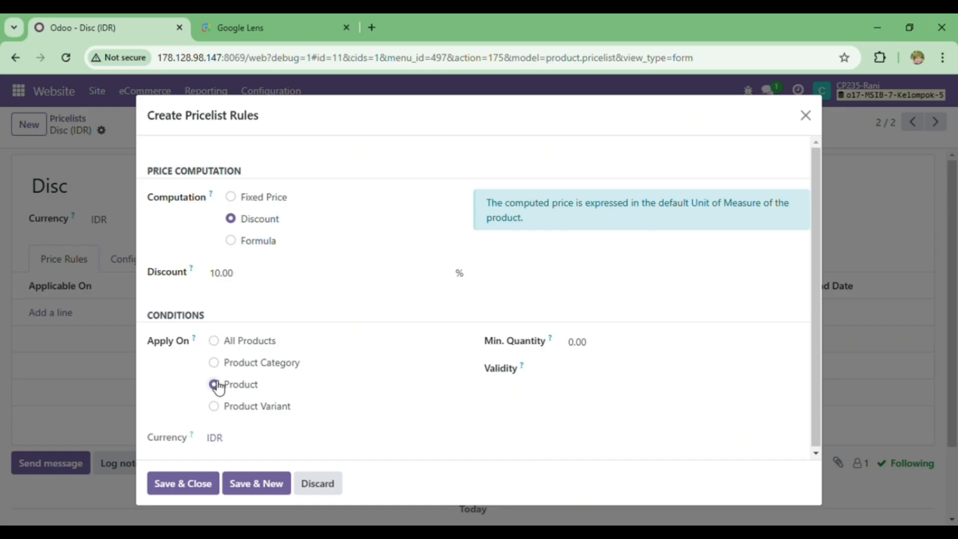
pyautogui.click(267, 443)
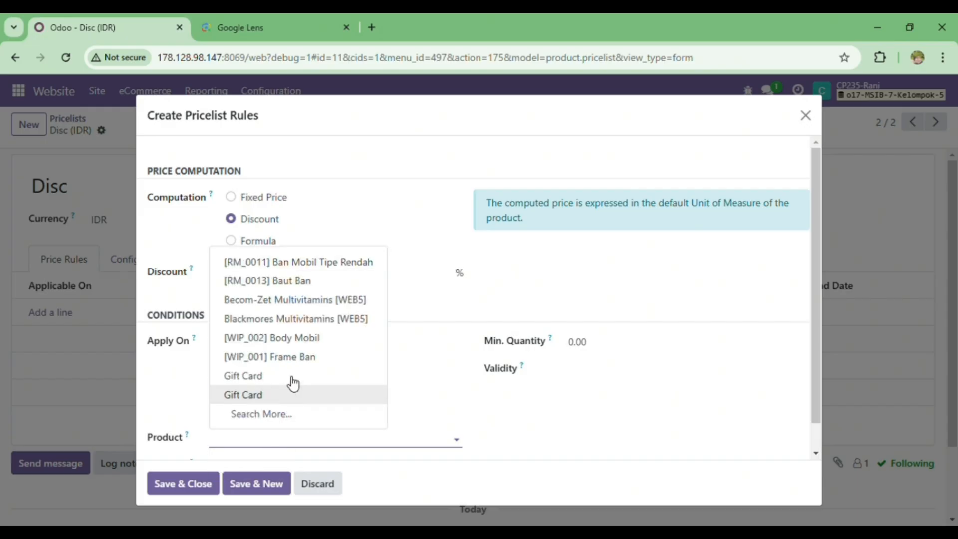
pyautogui.click(286, 319)
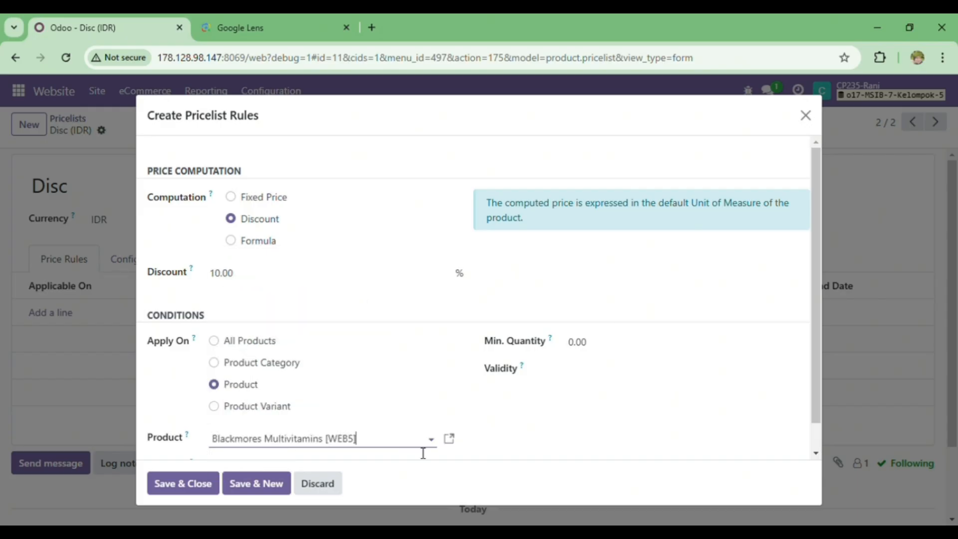
pyautogui.click(174, 489)
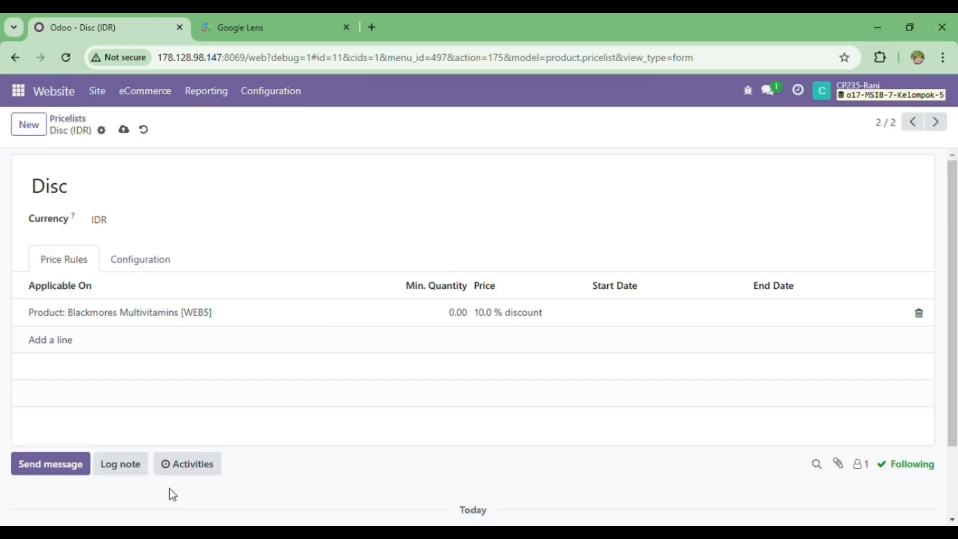
pyautogui.click(134, 259)
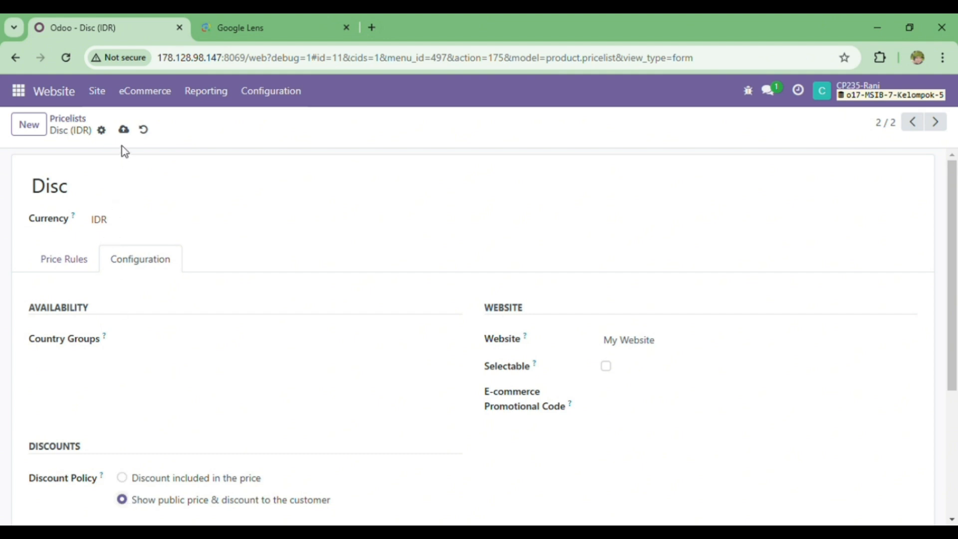
pyautogui.click(124, 130)
# Open the website homepage and examine the prices shown in its product section.
pyautogui.click(97, 91)
pyautogui.click(118, 124)
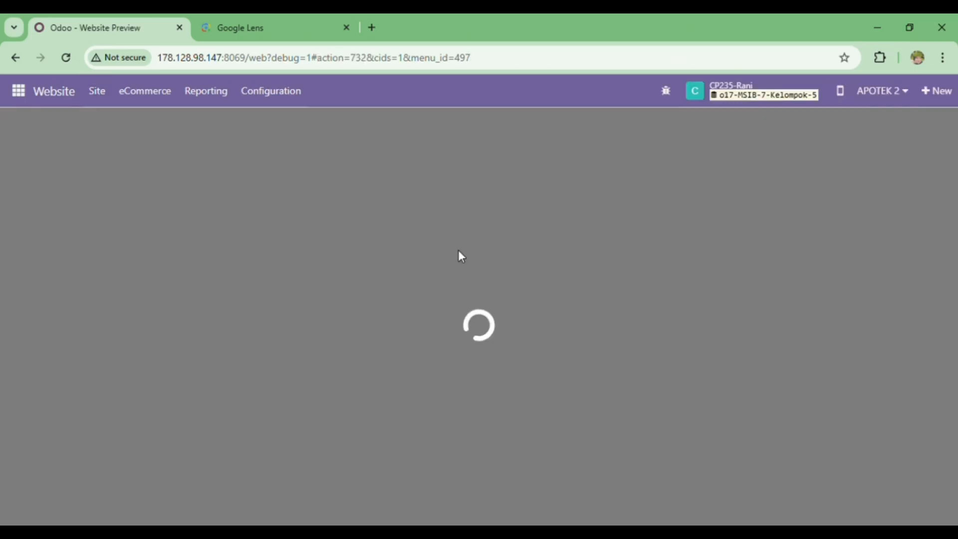
pyautogui.scroll(-6, 584, 319)
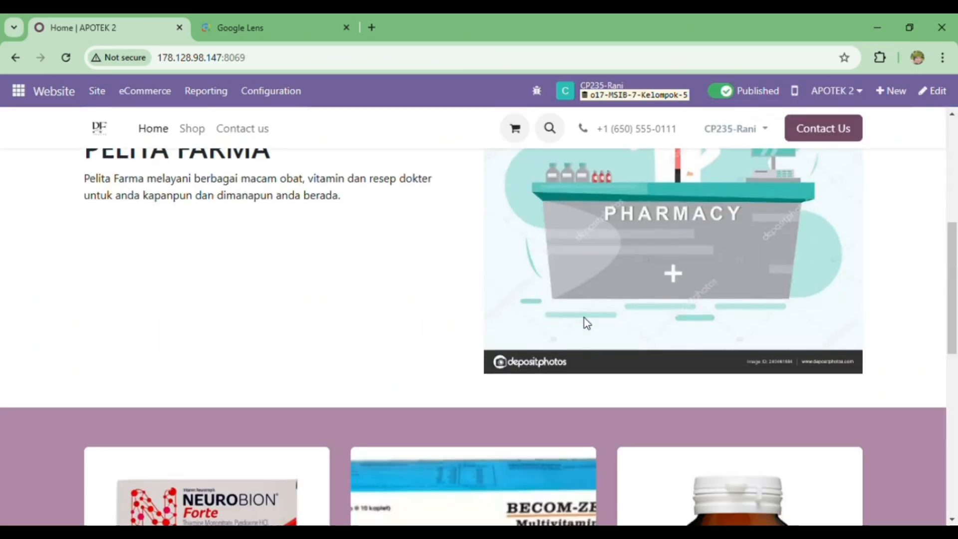
pyautogui.scroll(3, 584, 320)
pyautogui.scroll(-9, 585, 319)
pyautogui.scroll(5, 587, 322)
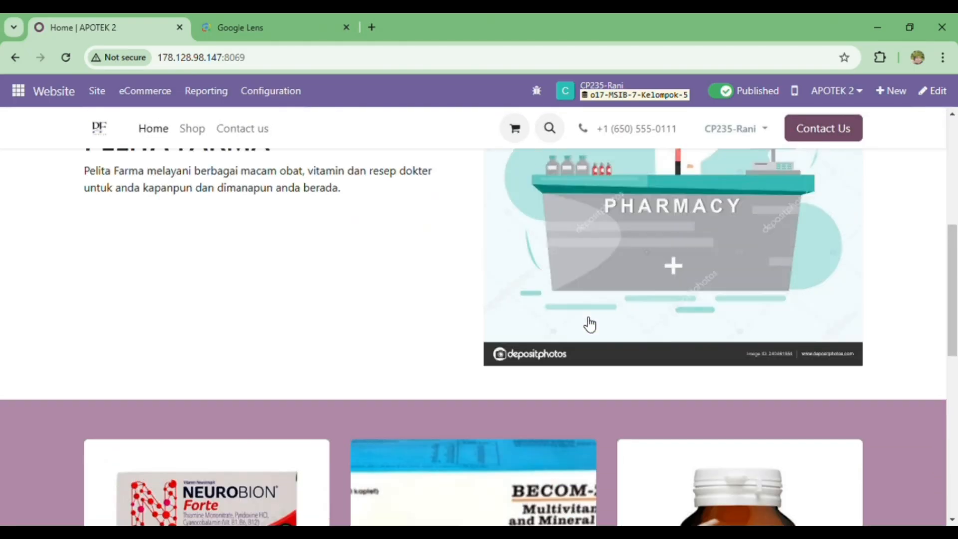
pyautogui.scroll(-7, 588, 322)
pyautogui.scroll(3, 588, 323)
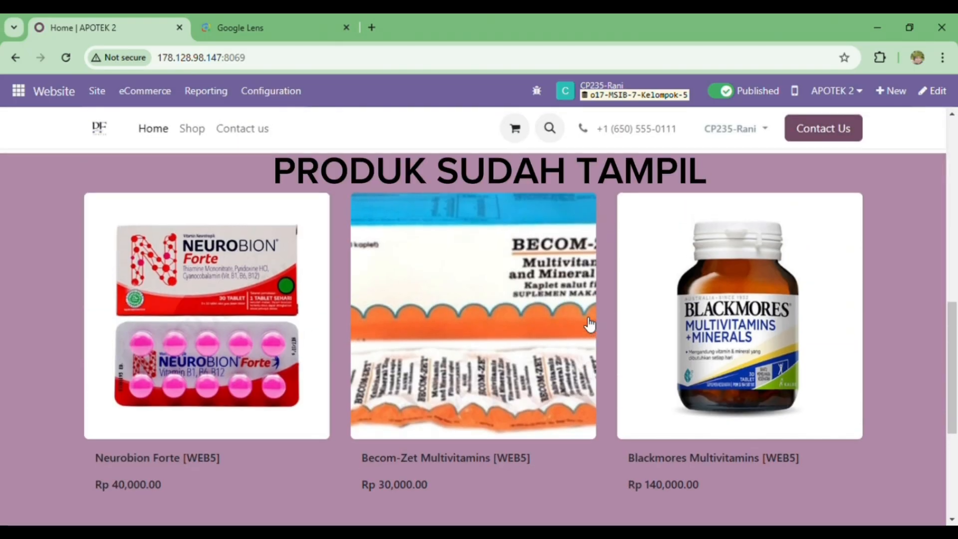
pyautogui.scroll(10, 588, 323)
pyautogui.scroll(-8, 585, 323)
pyautogui.scroll(10, 586, 323)
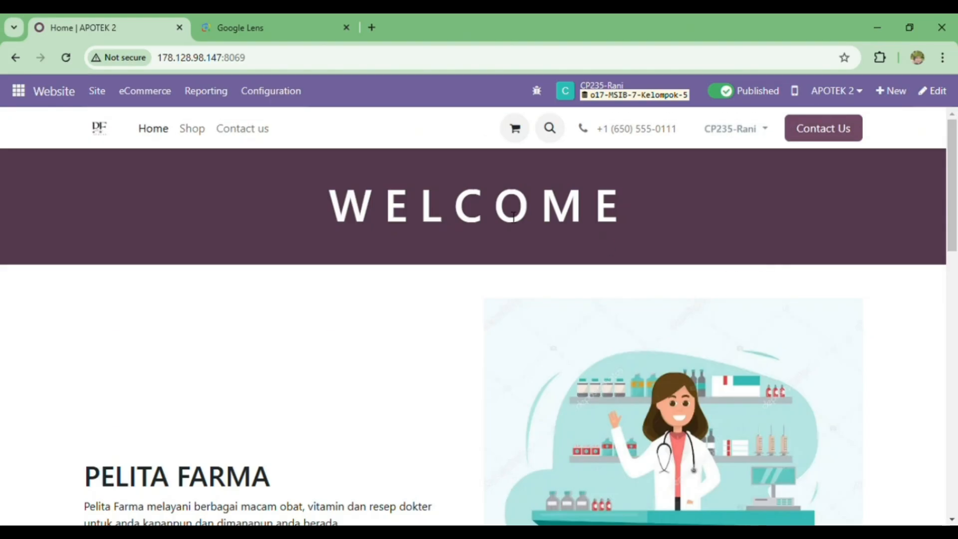
# Reopen the Disc pricelist from the eCommerce pricelists, set its website to APOTEK 2, save it and return to the pricelist overview.
pyautogui.click(134, 99)
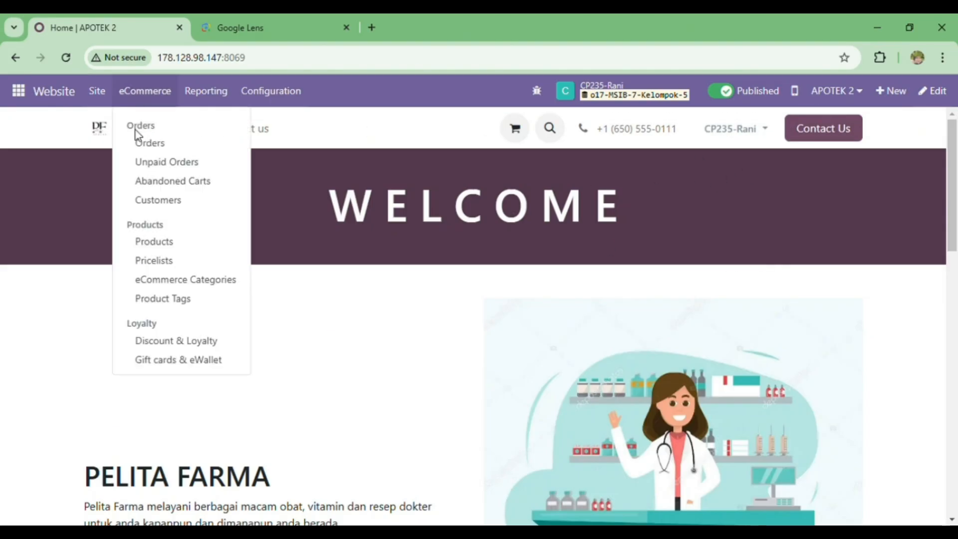
pyautogui.click(154, 259)
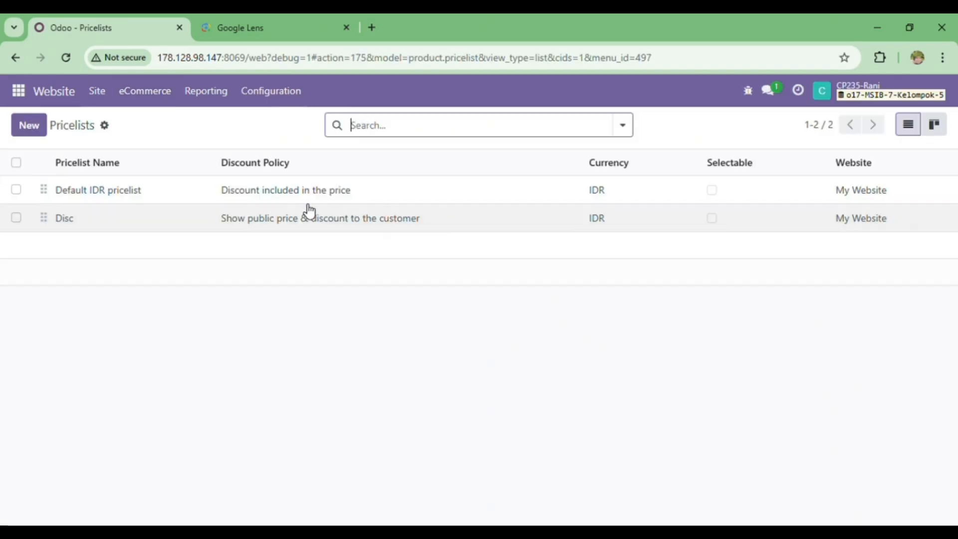
pyautogui.doubleClick(239, 217)
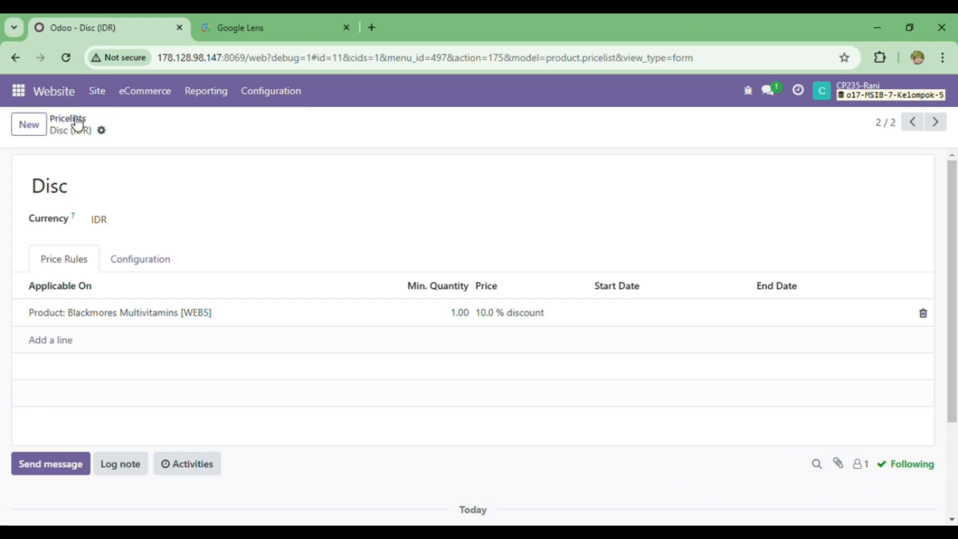
pyautogui.click(872, 223)
pyautogui.click(152, 266)
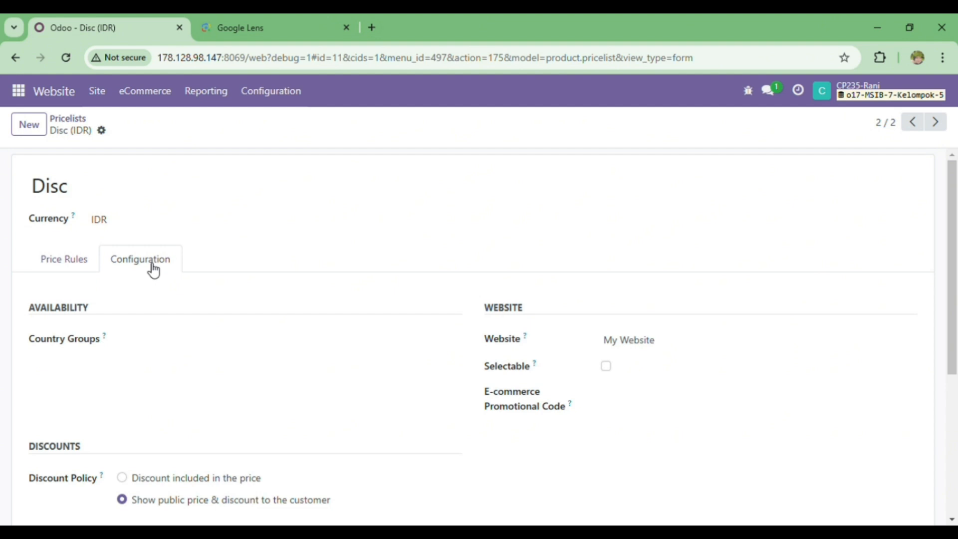
pyautogui.click(665, 351)
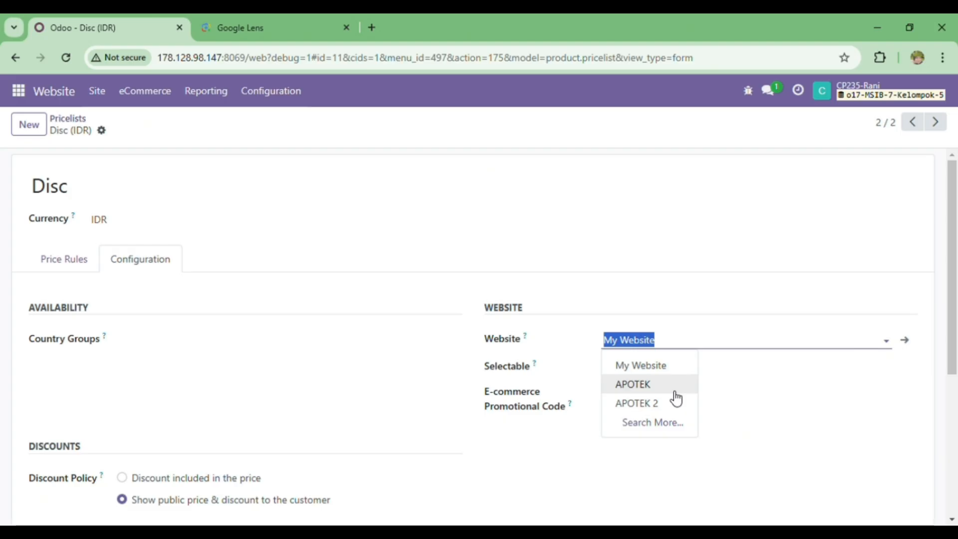
pyautogui.click(675, 403)
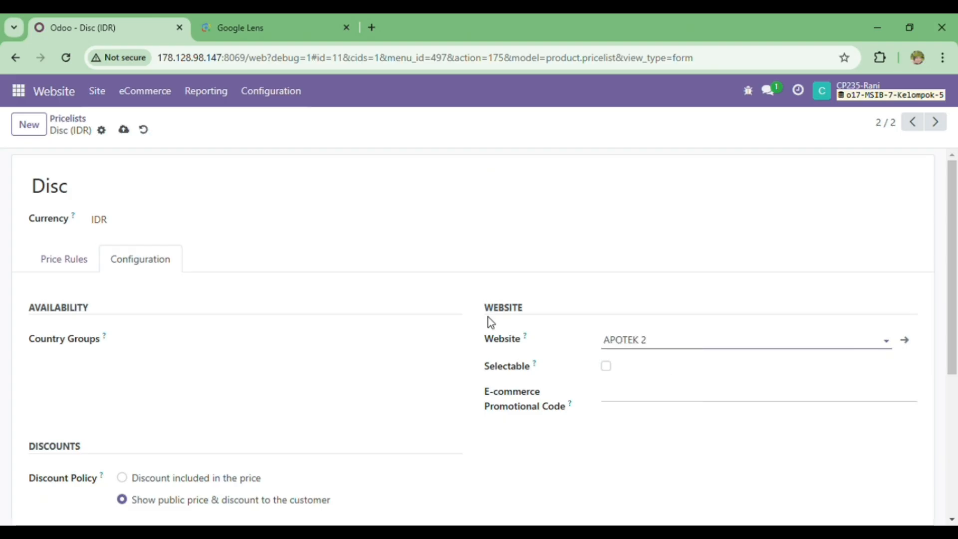
pyautogui.click(128, 138)
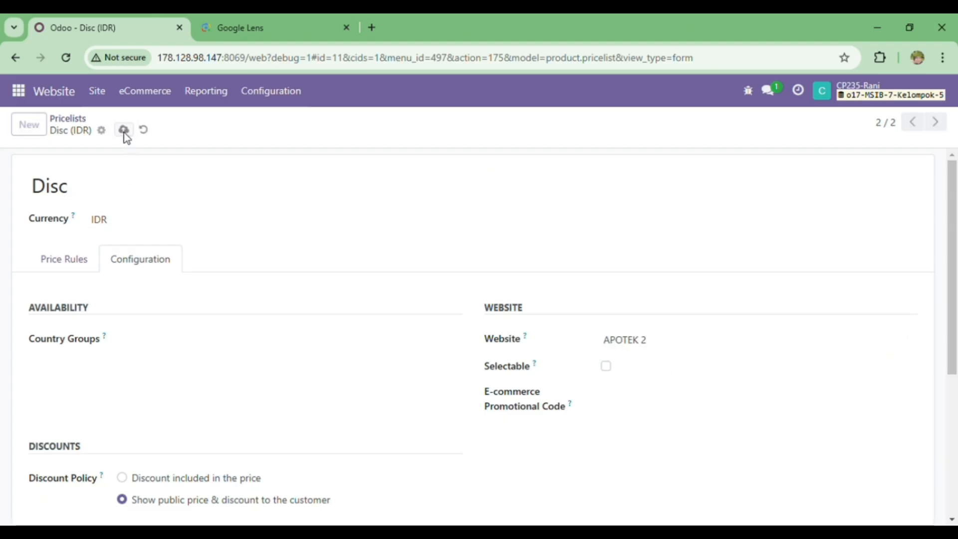
pyautogui.click(79, 122)
# Open the website homepage and check the Blackmores Multivitamins [WEB5] price in the product section for the discount.
pyautogui.click(103, 94)
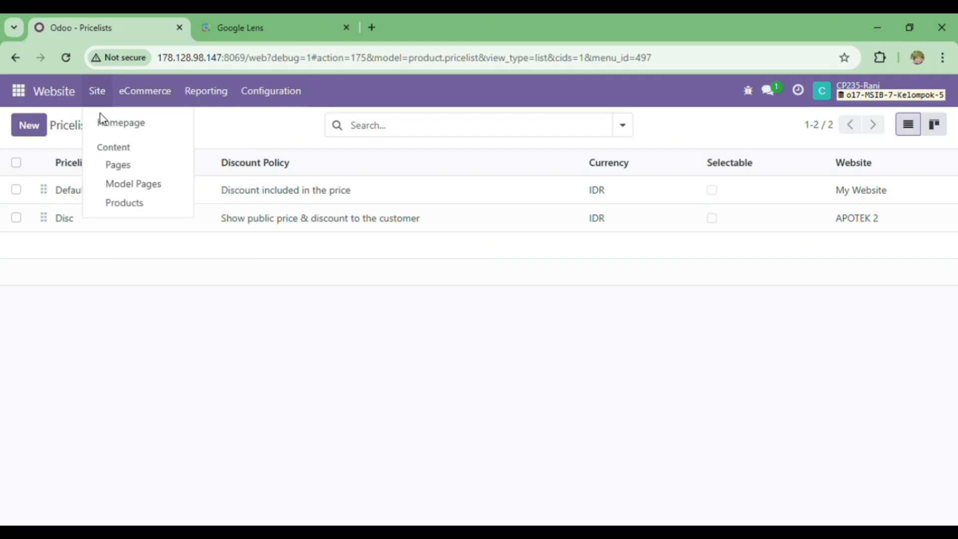
pyautogui.click(102, 121)
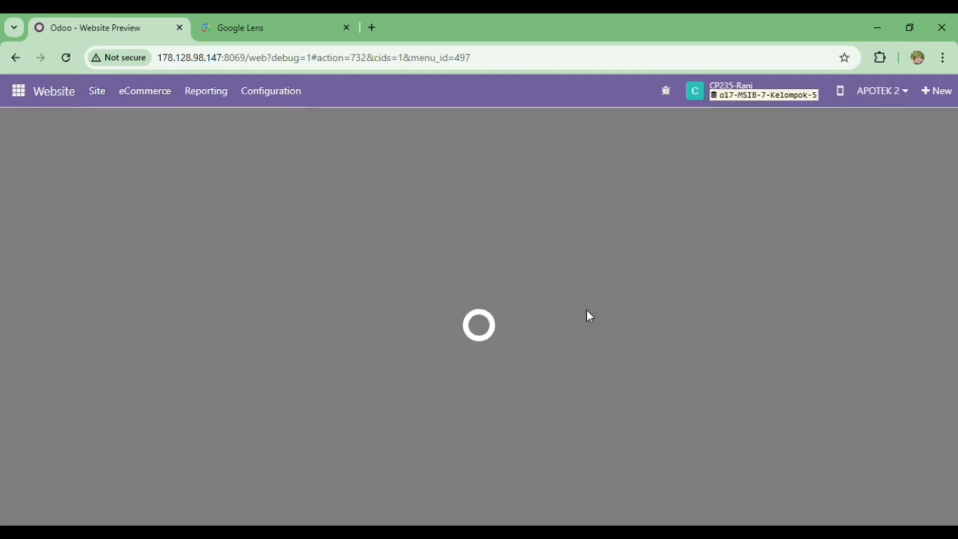
pyautogui.scroll(-5, 587, 311)
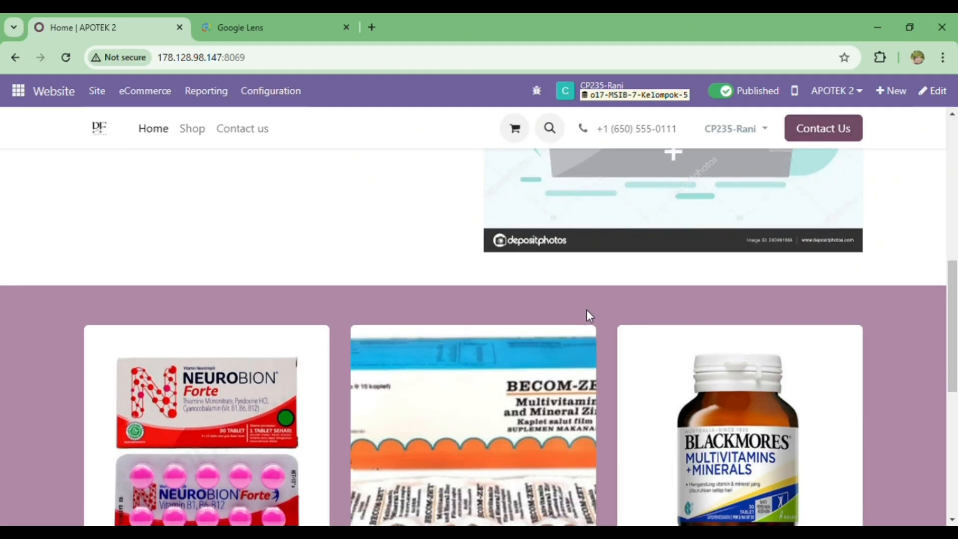
pyautogui.scroll(-3, 587, 311)
pyautogui.scroll(10, 587, 310)
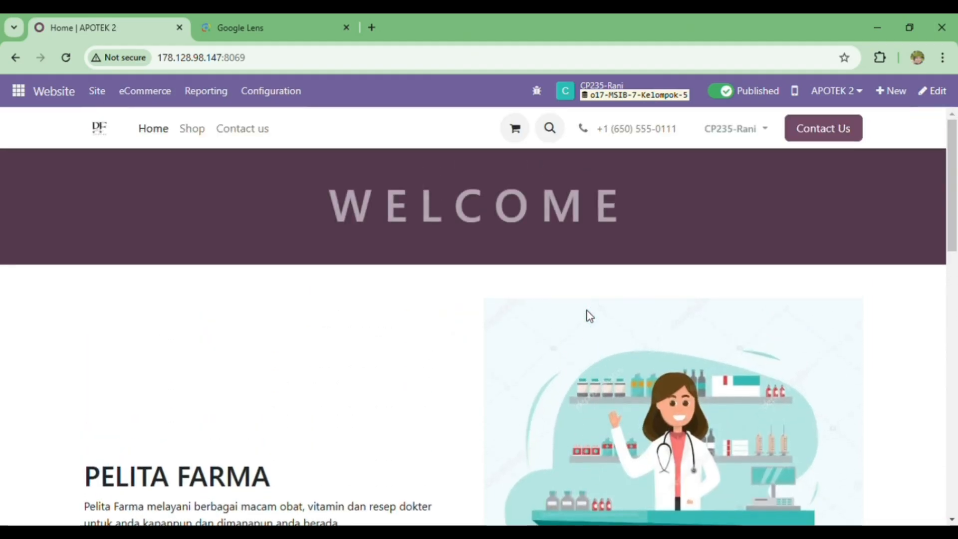
pyautogui.scroll(-1, 587, 311)
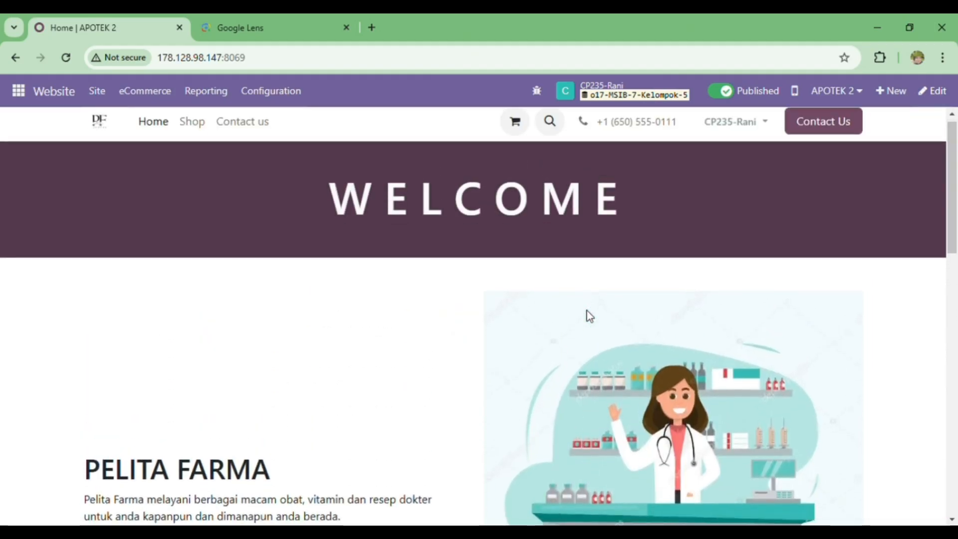
pyautogui.scroll(-4, 460, 249)
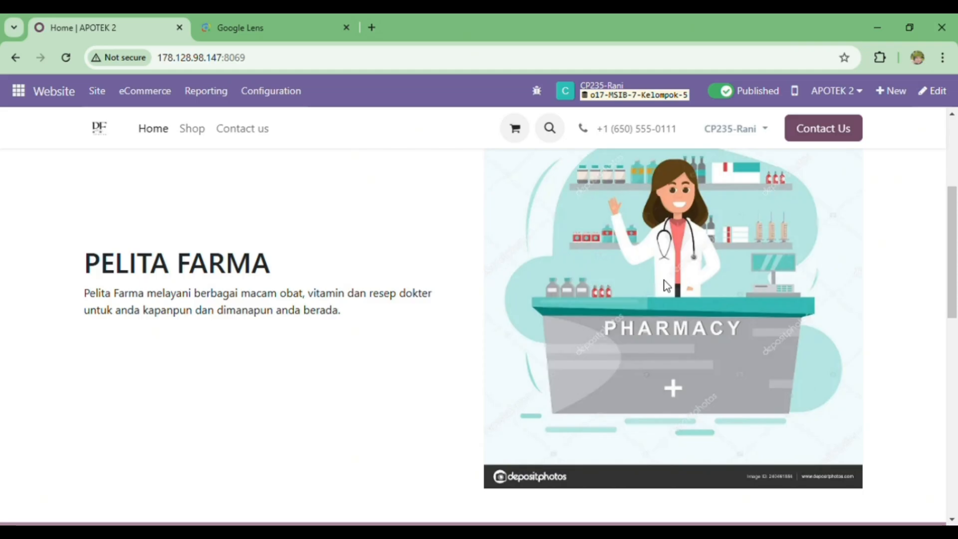
pyautogui.scroll(-8, 537, 342)
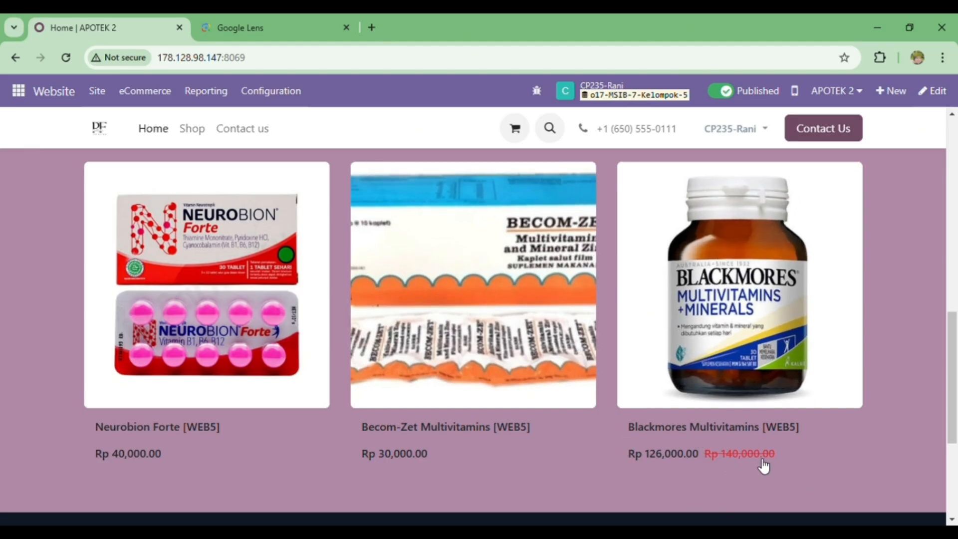
pyautogui.scroll(6, 599, 381)
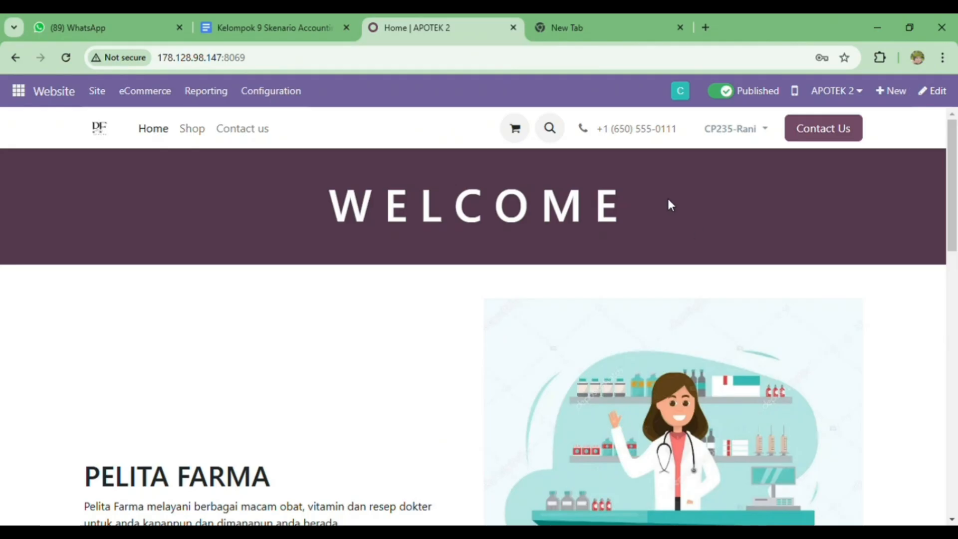
# Open the disc coupon program under Discount & Loyalty, review its dates, conditional rules and rewards, and view its coupons.
pyautogui.click(157, 98)
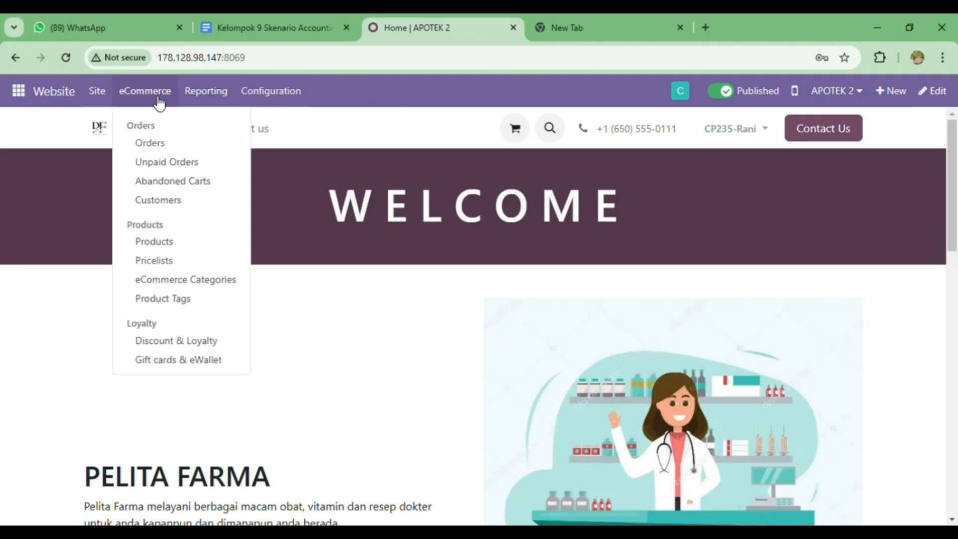
pyautogui.click(176, 342)
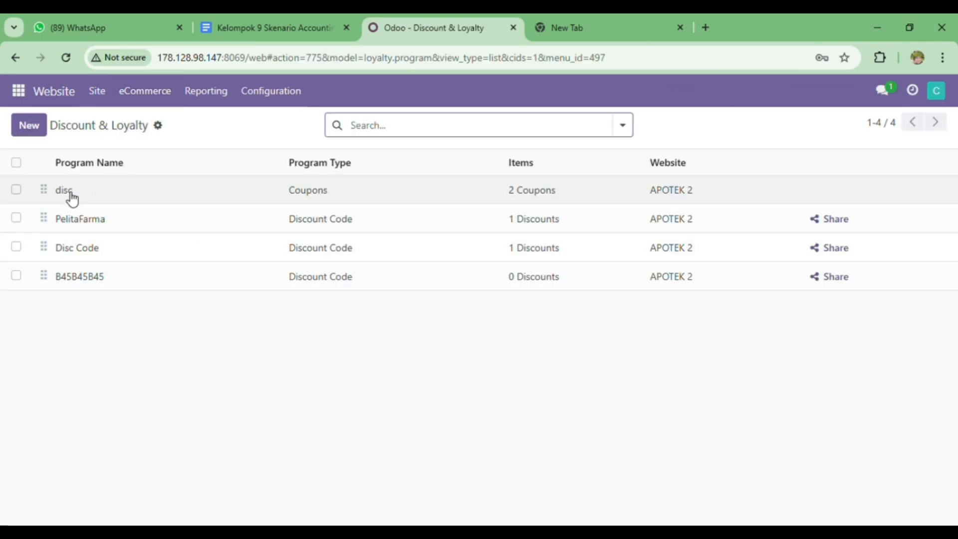
pyautogui.click(248, 201)
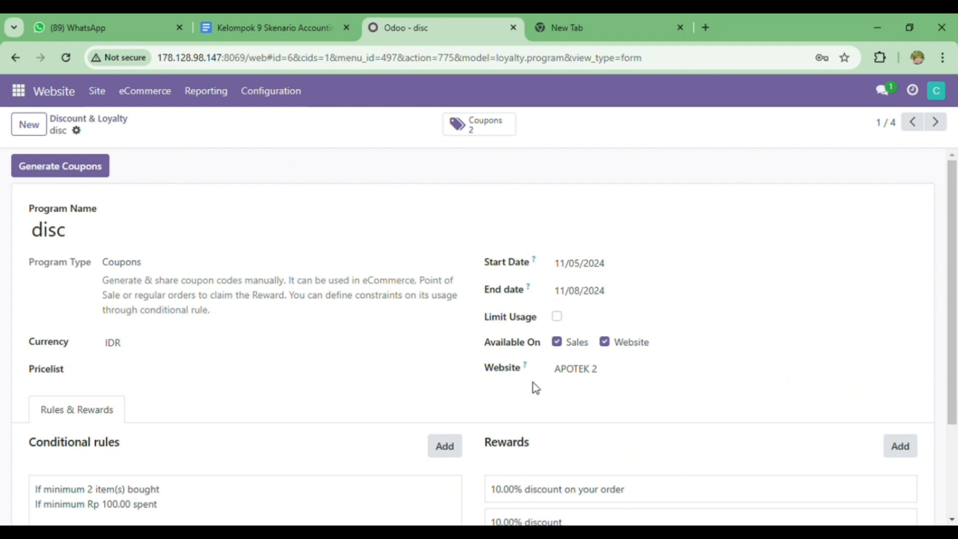
pyautogui.scroll(-2, 499, 383)
pyautogui.scroll(-3, 498, 384)
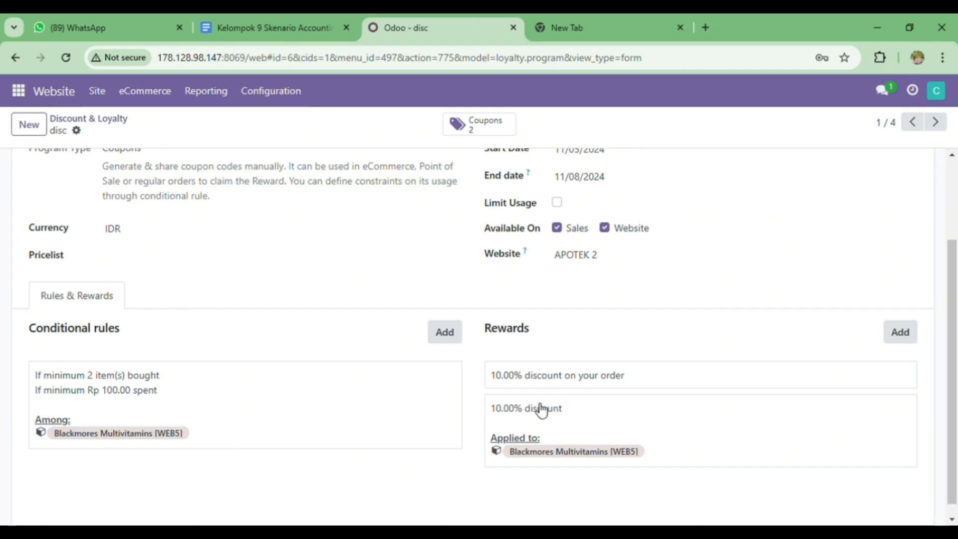
pyautogui.scroll(3, 429, 365)
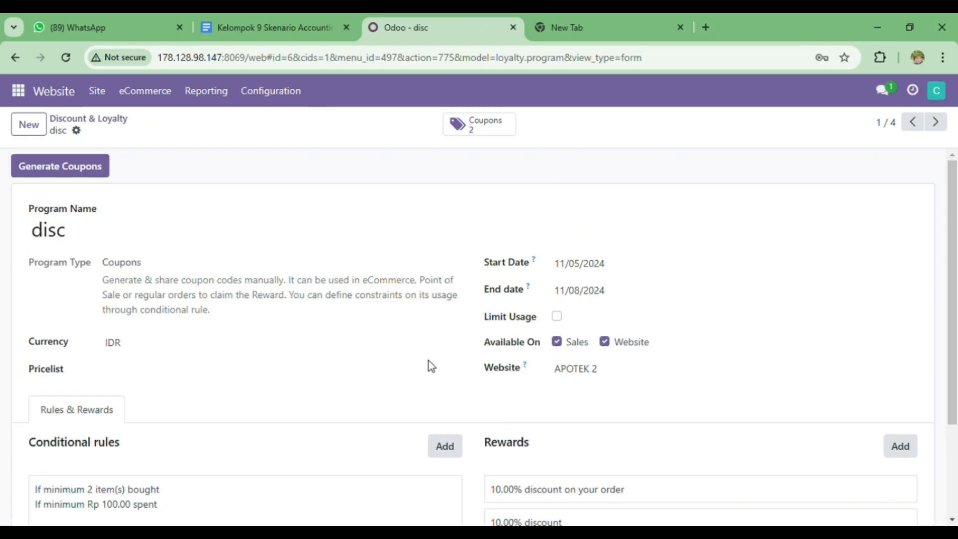
pyautogui.click(487, 127)
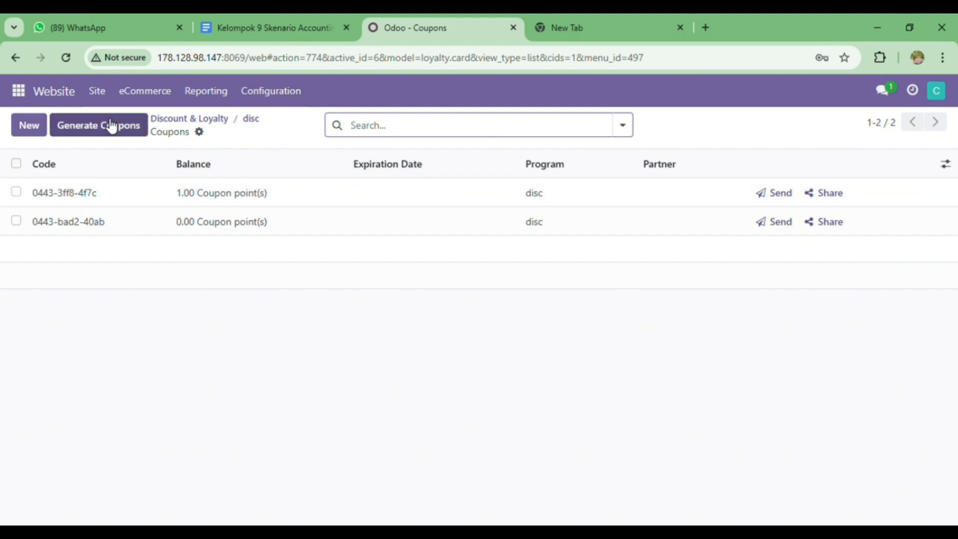
pyautogui.click(158, 98)
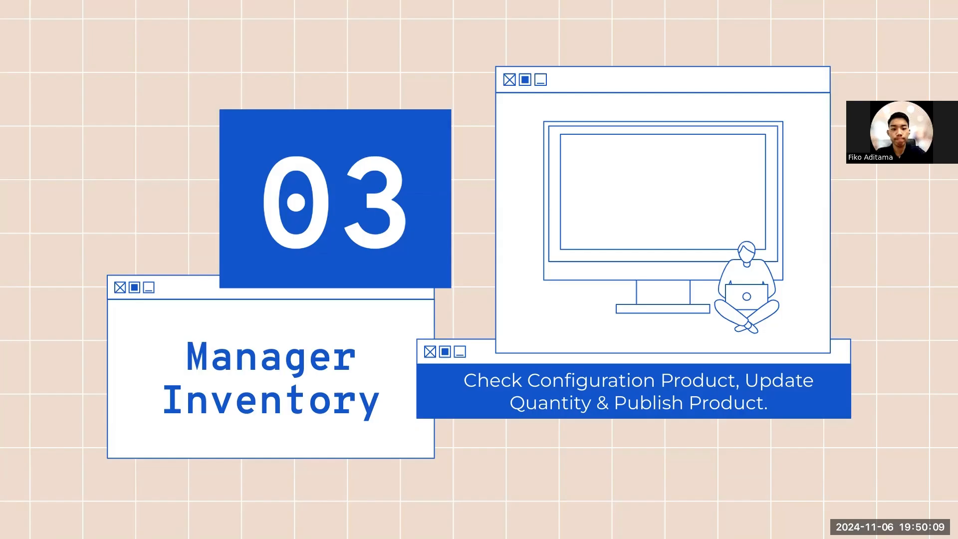
# Show the Manager Inventory profile slide, end the slideshow and switch to Odoo's product list.
pyautogui.press('Right')
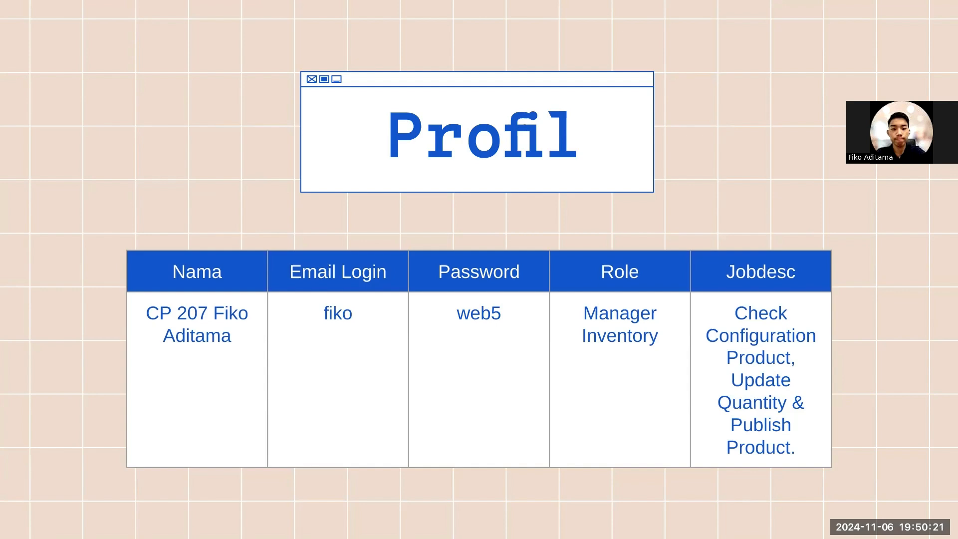
pyautogui.press('Escape')
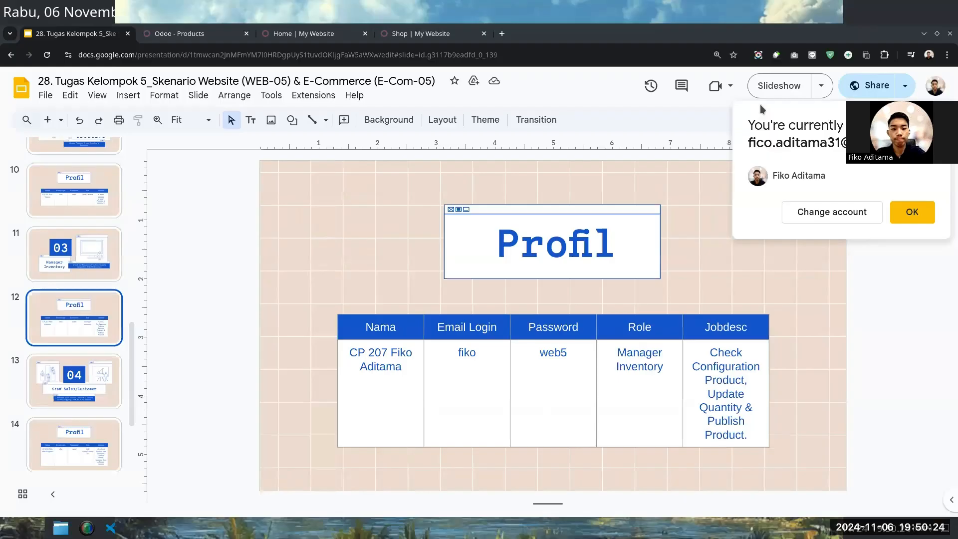
pyautogui.click(191, 34)
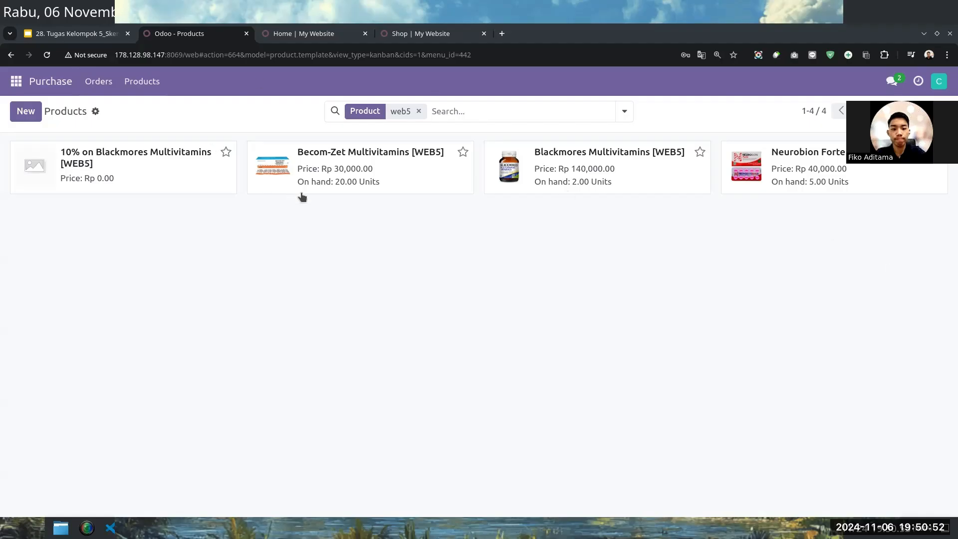
# Open the Becom-Zet Multivitamins [WEB5] product form from the filtered product list.
pyautogui.click(338, 176)
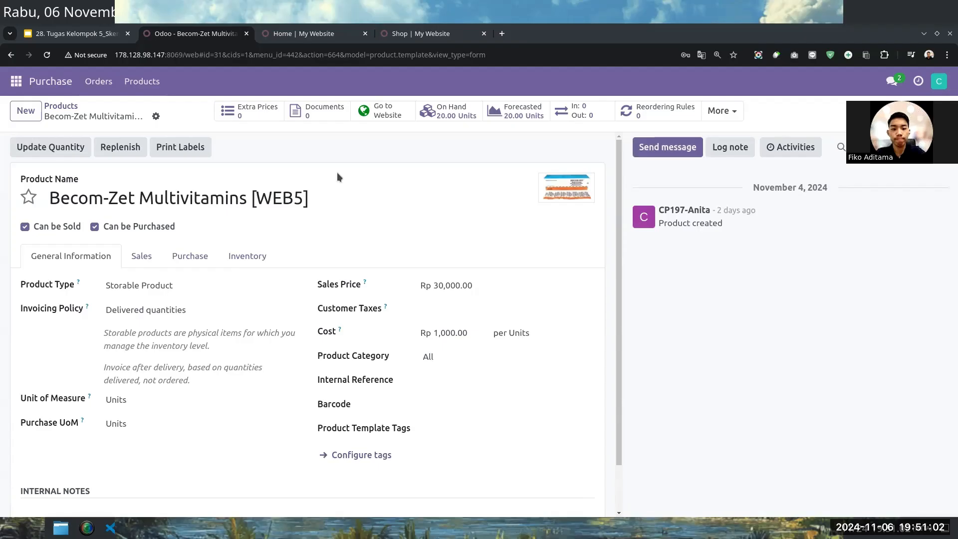
pyautogui.click(58, 106)
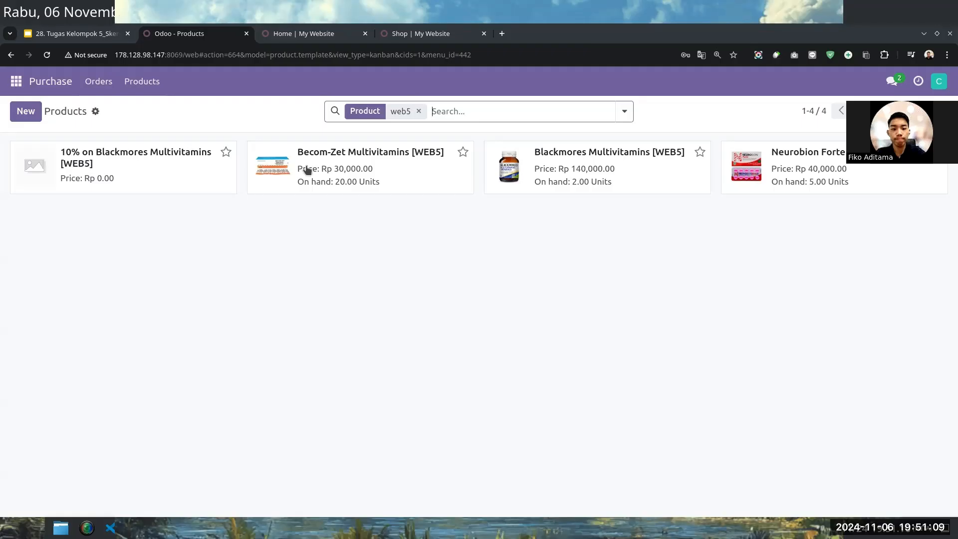
pyautogui.click(328, 171)
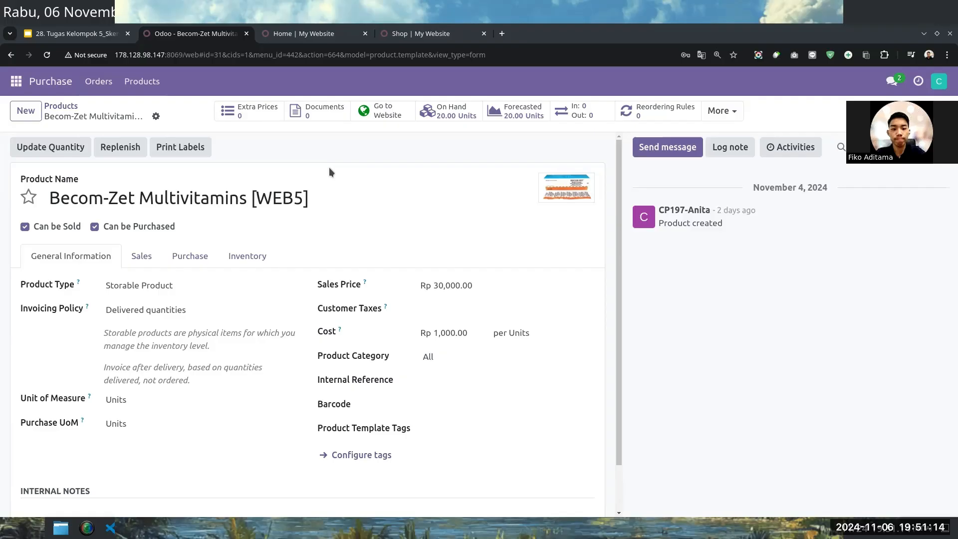
# Change the product type to Consumable and back to Storable Product, dismissing the inventory-movement warning each time.
pyautogui.click(185, 285)
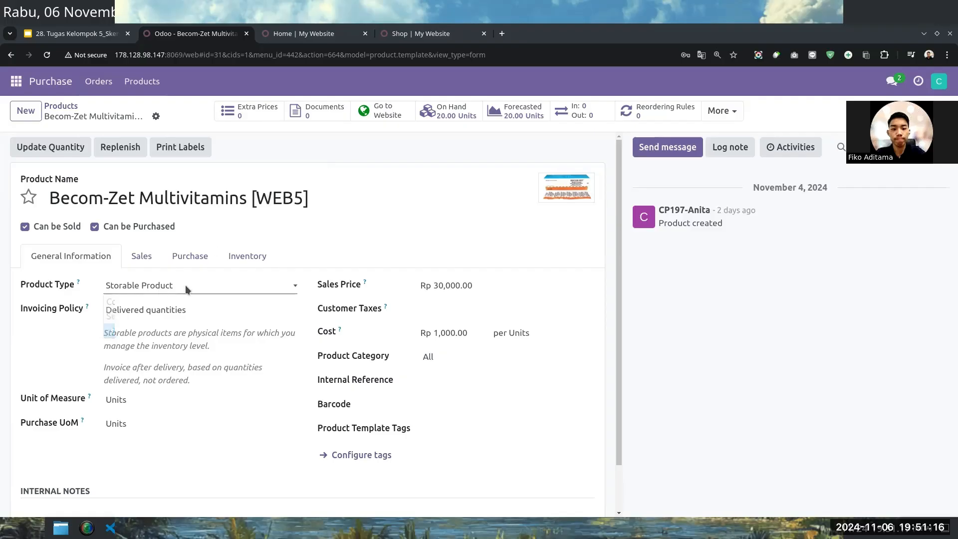
pyautogui.click(184, 295)
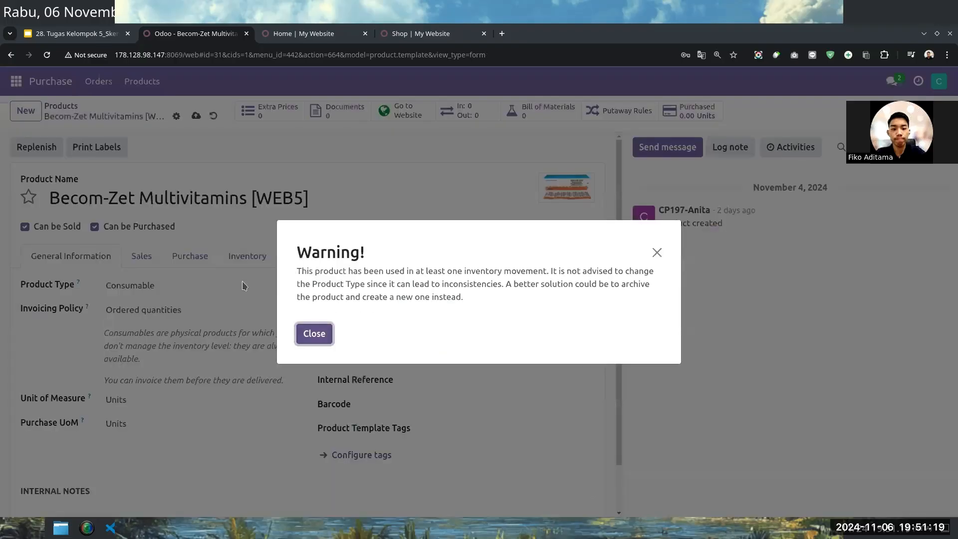
pyautogui.click(657, 252)
pyautogui.click(210, 291)
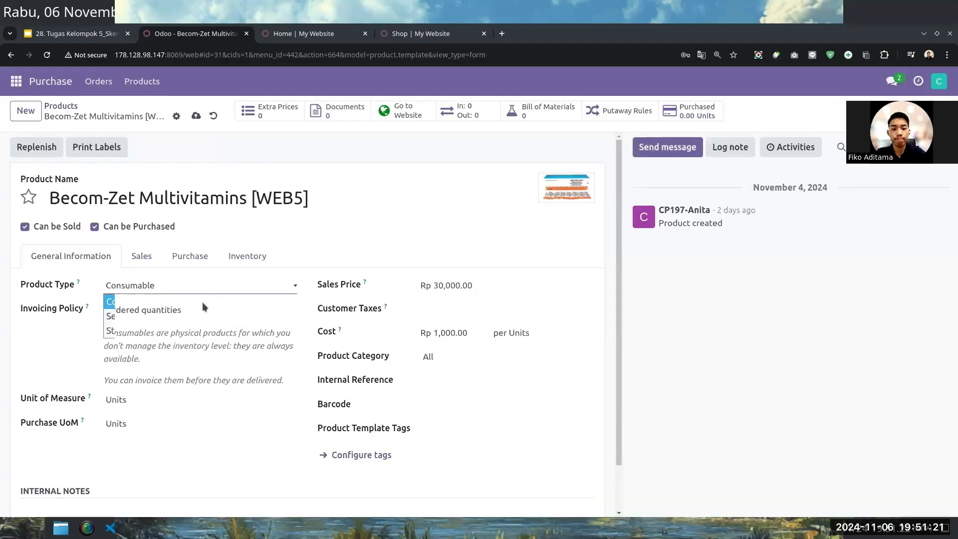
pyautogui.click(199, 329)
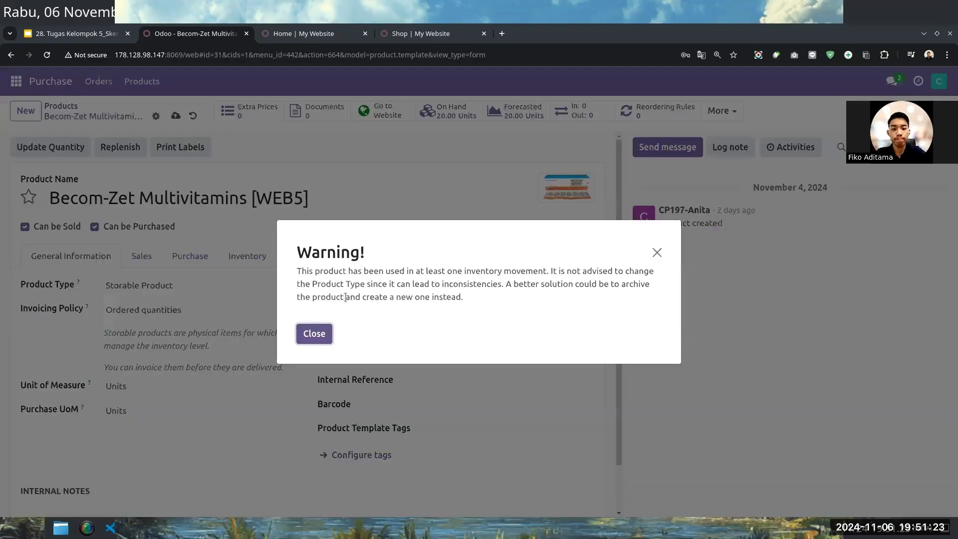
pyautogui.click(323, 333)
# Set the product's cost to Rp 25,000 per unit and save the product.
pyautogui.click(461, 286)
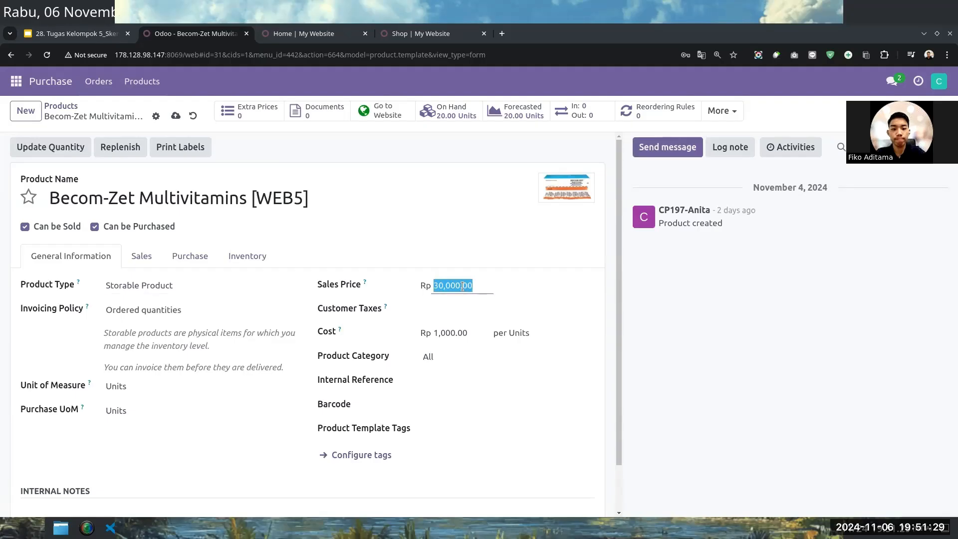
pyautogui.click(465, 333)
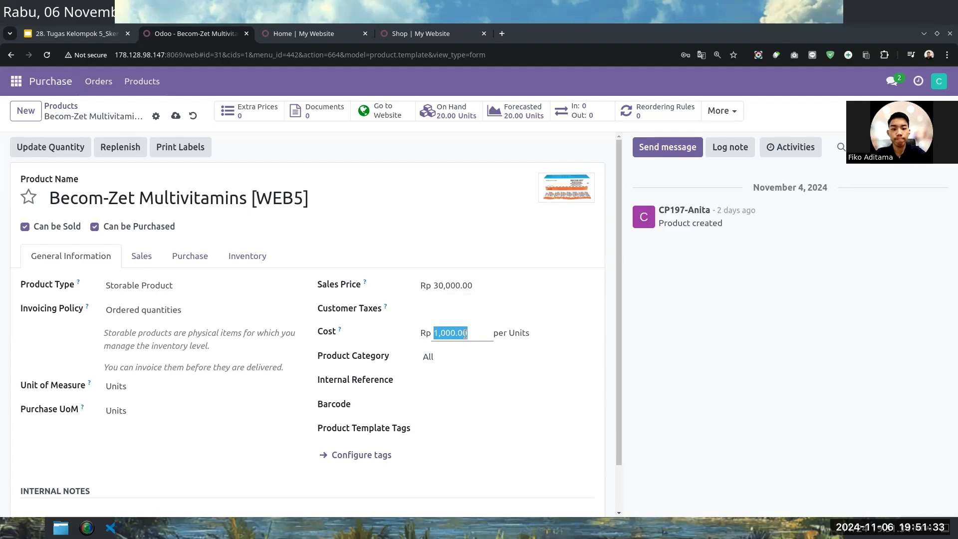
pyautogui.write('25000')
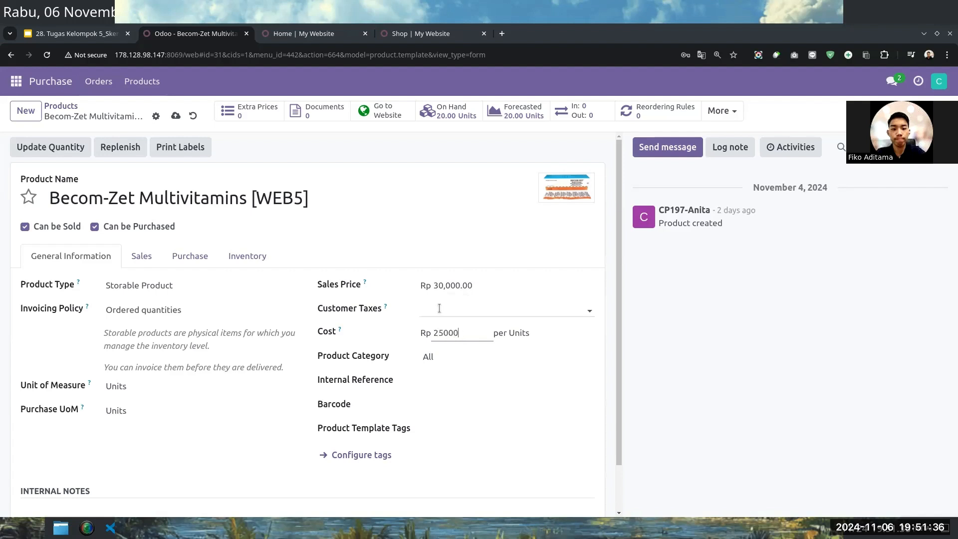
pyautogui.click(439, 308)
pyautogui.click(252, 223)
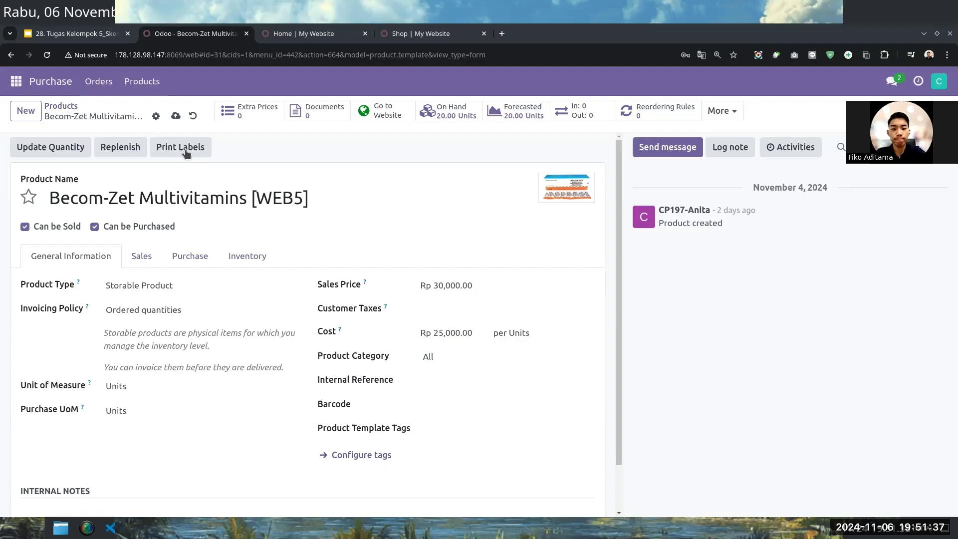
pyautogui.click(156, 116)
pyautogui.click(175, 115)
# Open the product's quantity update, add a WH/Stock line with a counted quantity of 30 and save it.
pyautogui.click(69, 147)
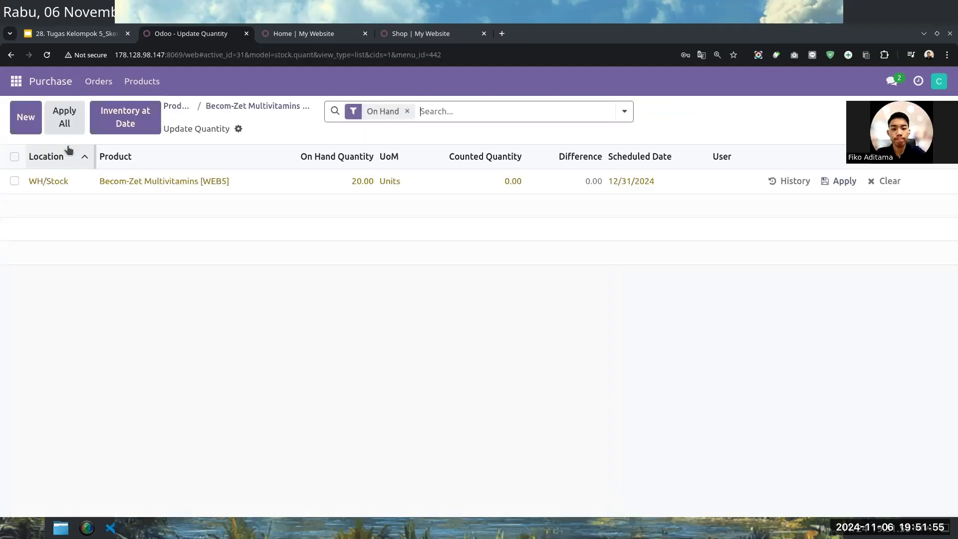
pyautogui.click(348, 182)
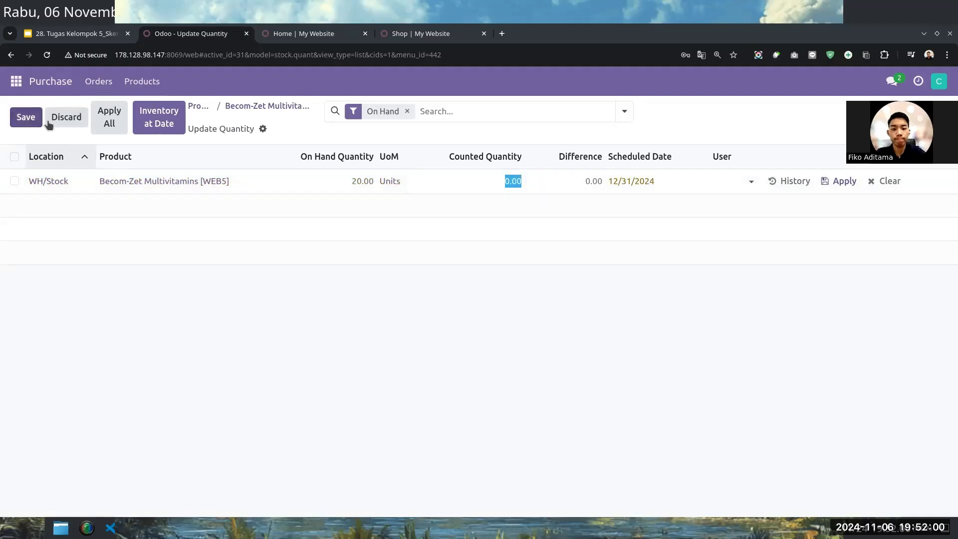
pyautogui.click(25, 117)
pyautogui.click(23, 115)
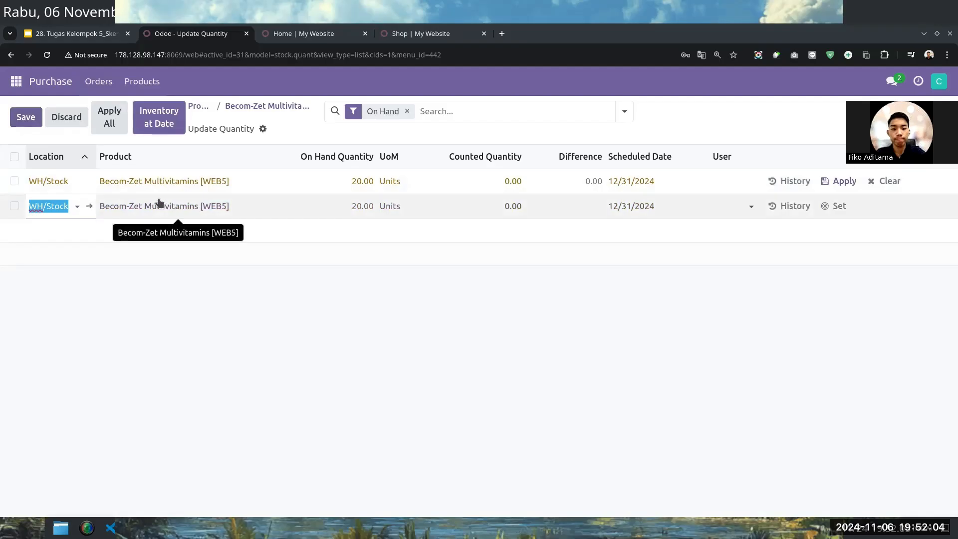
pyautogui.press('Tab')
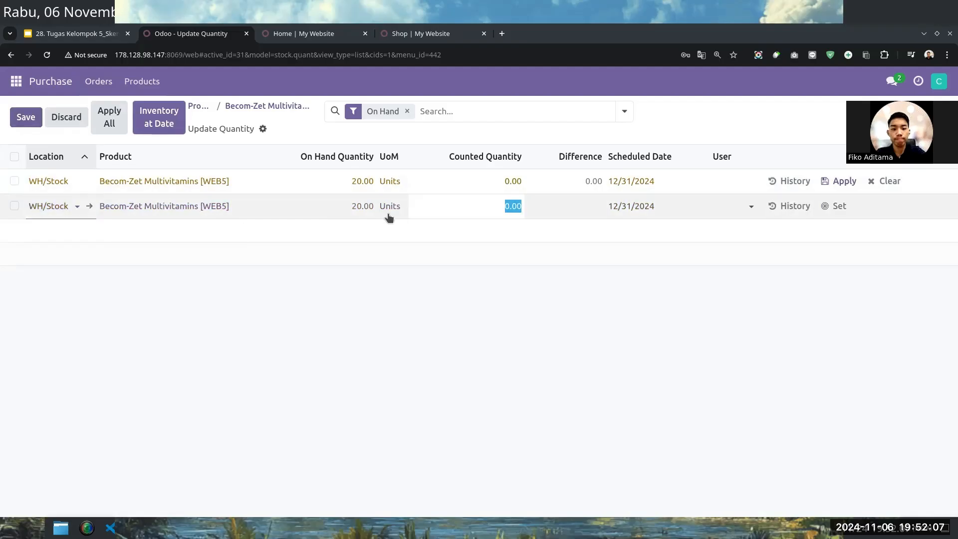
pyautogui.write('30')
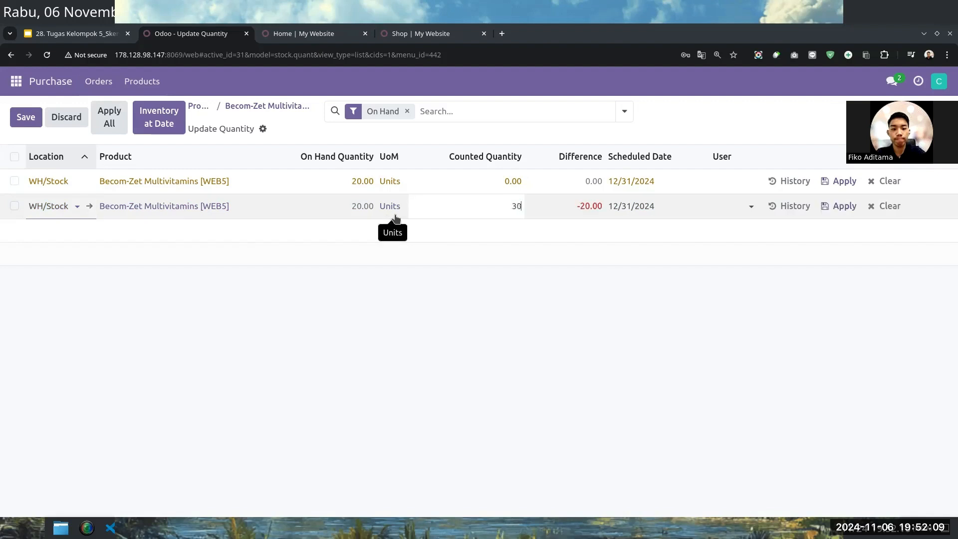
pyautogui.click(344, 209)
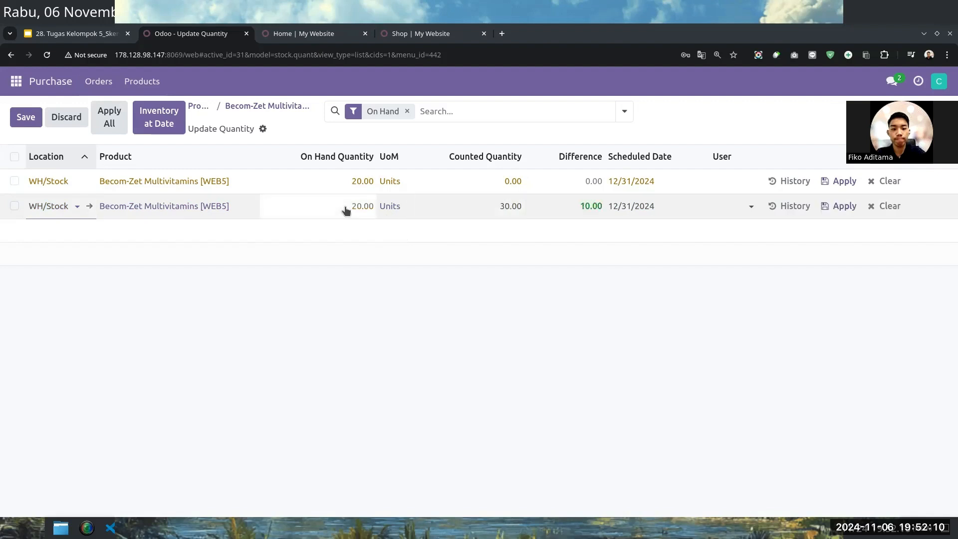
pyautogui.click(25, 117)
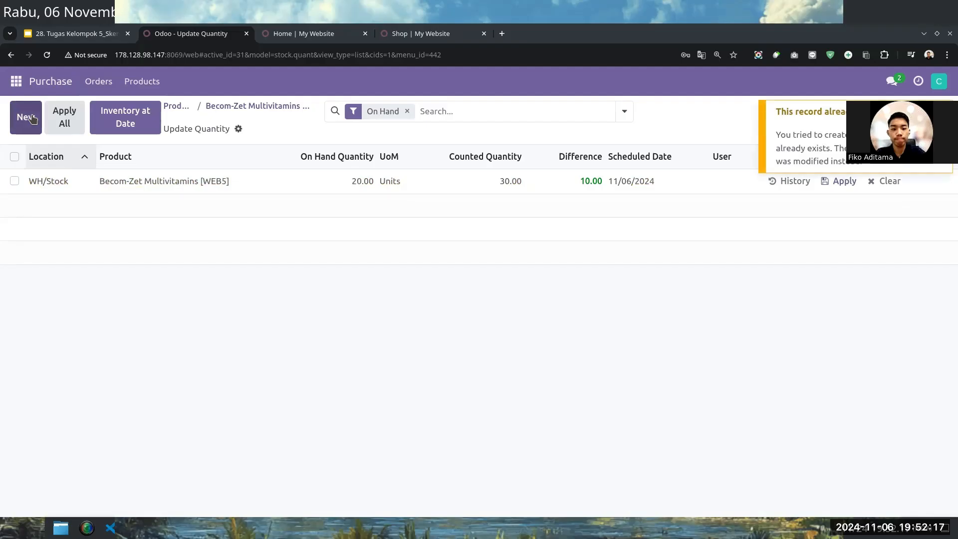
# Remove the On Hand filter and apply the counted quantity of the WH/Stock line.
pyautogui.click(322, 185)
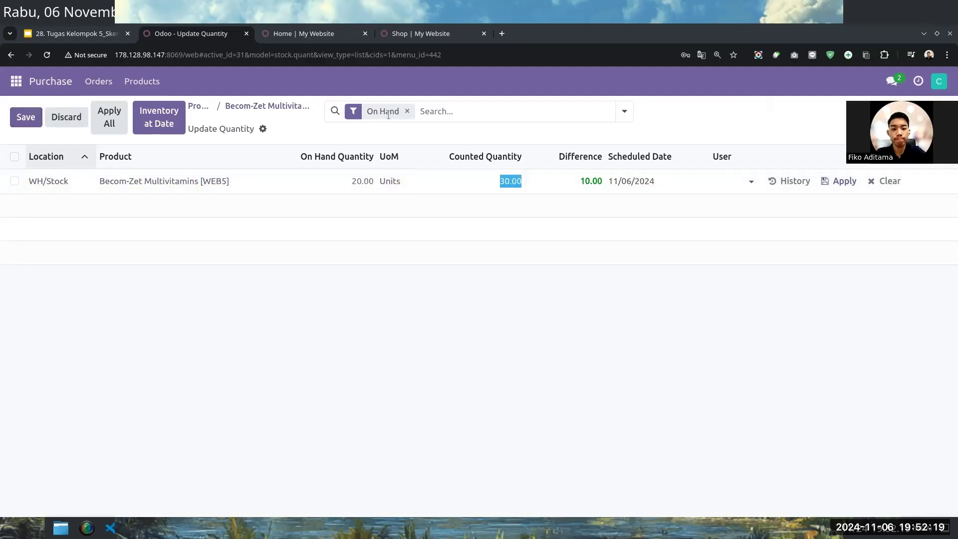
pyautogui.click(407, 110)
pyautogui.click(343, 183)
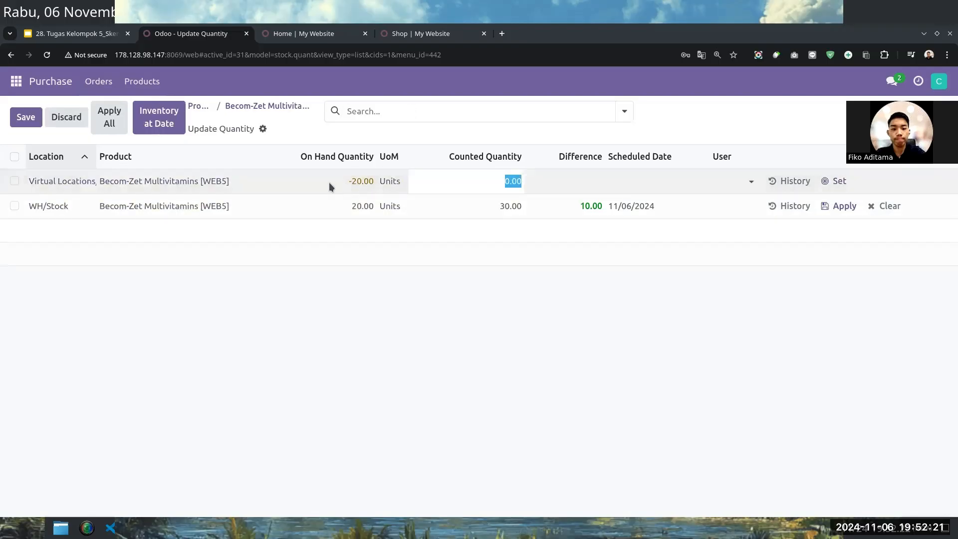
pyautogui.click(582, 205)
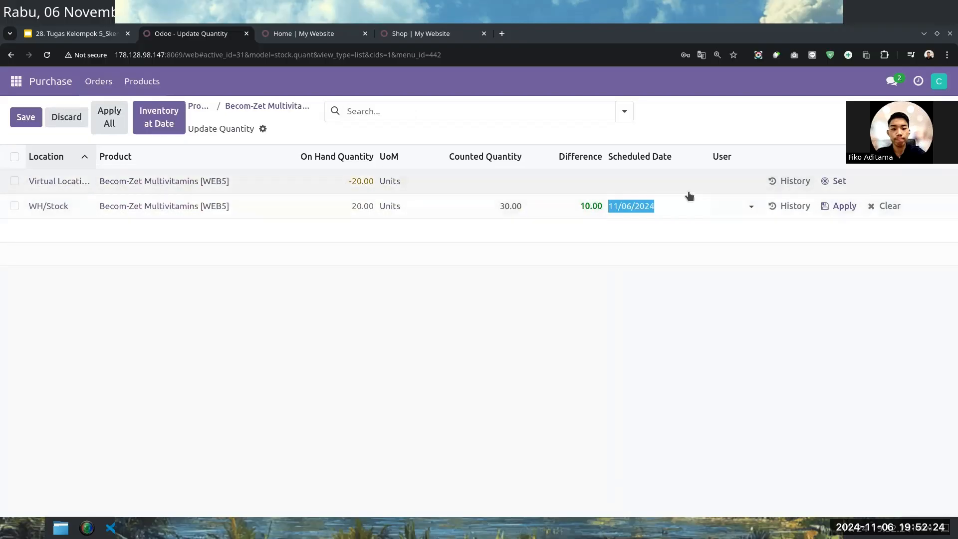
pyautogui.click(838, 205)
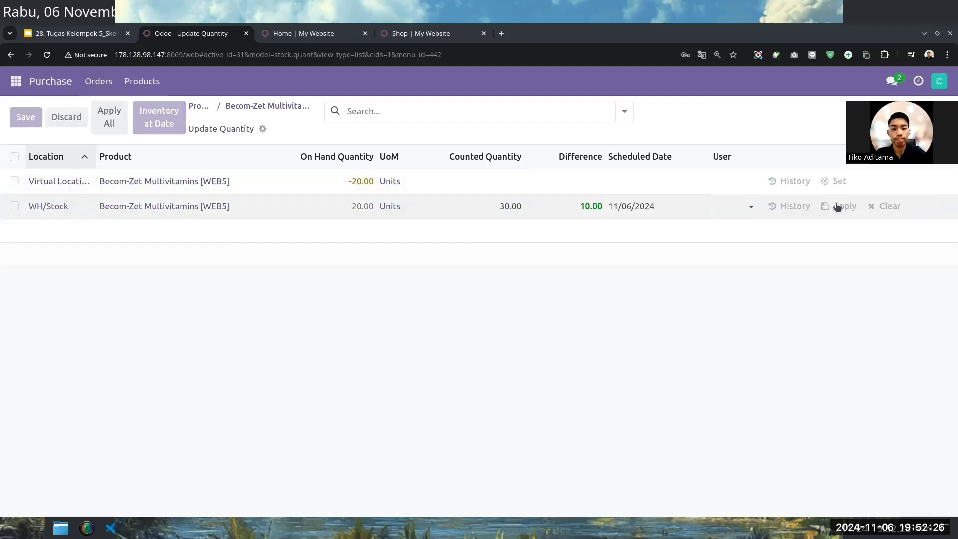
pyautogui.click(837, 206)
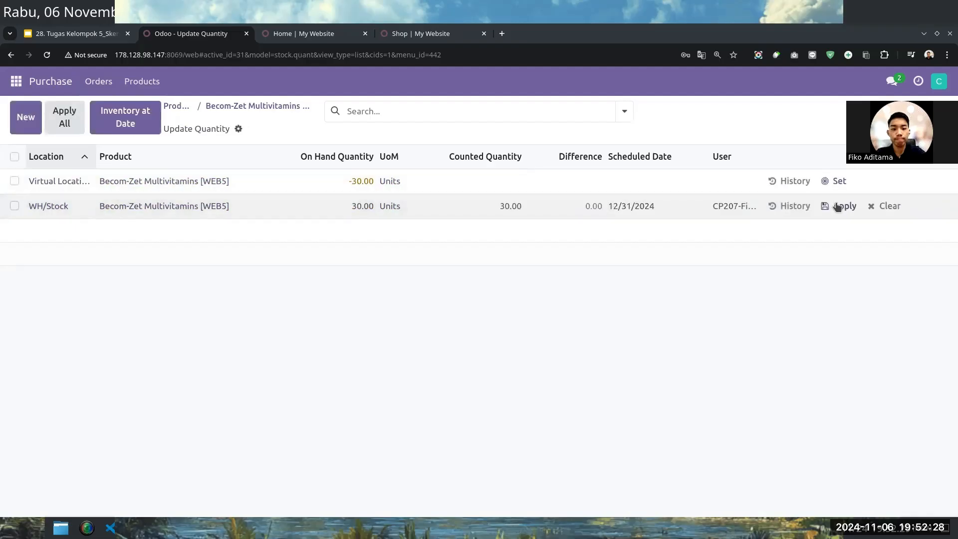
pyautogui.click(837, 206)
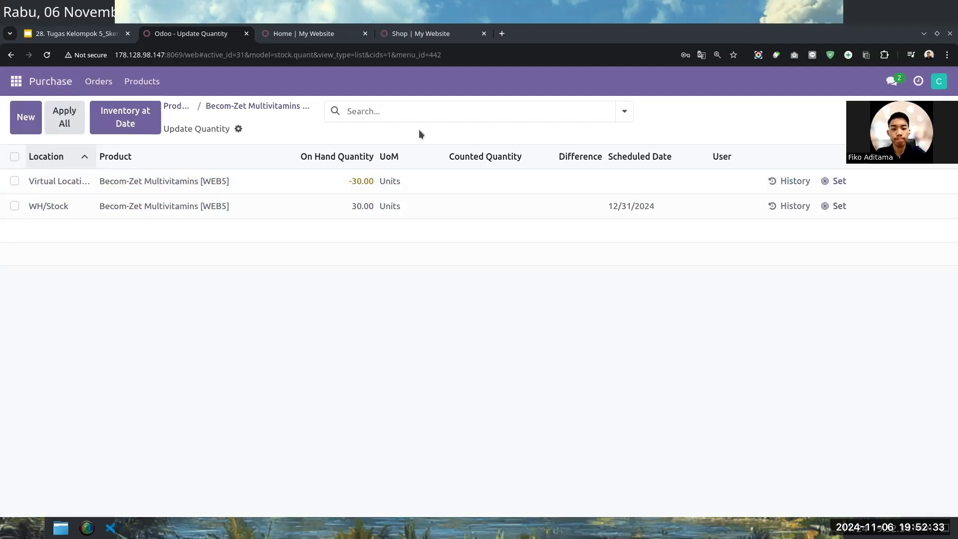
# Return to the product form, check the updated stock in its quantity records and go back to the form.
pyautogui.click(259, 107)
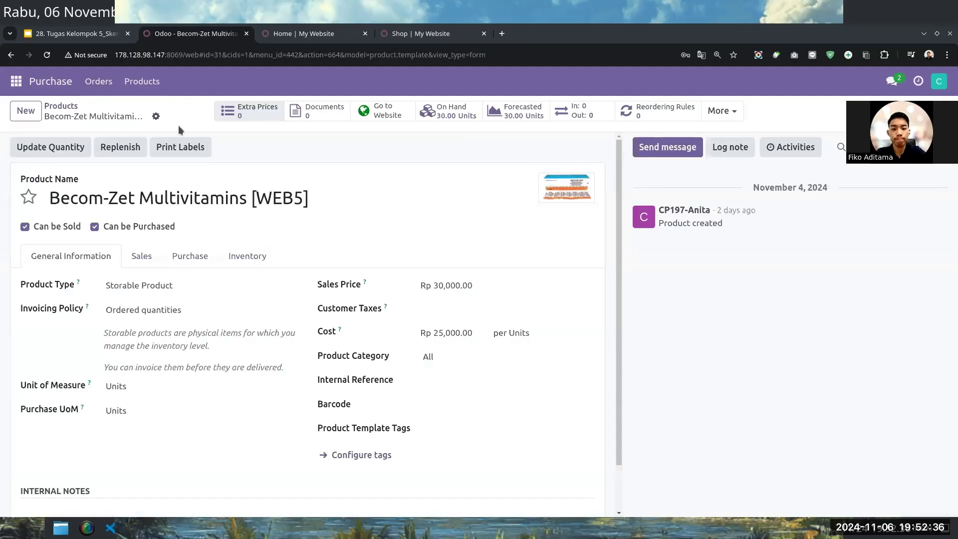
pyautogui.click(59, 145)
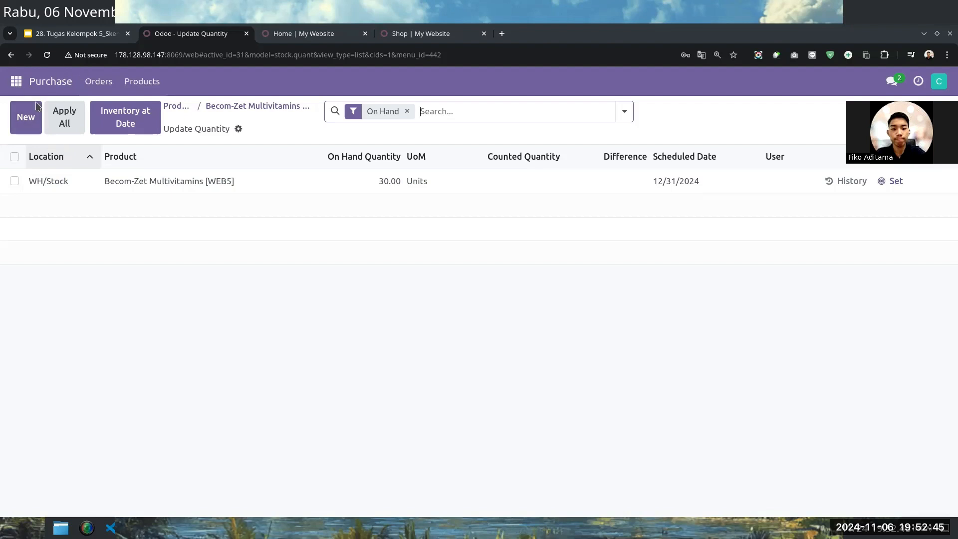
pyautogui.click(216, 111)
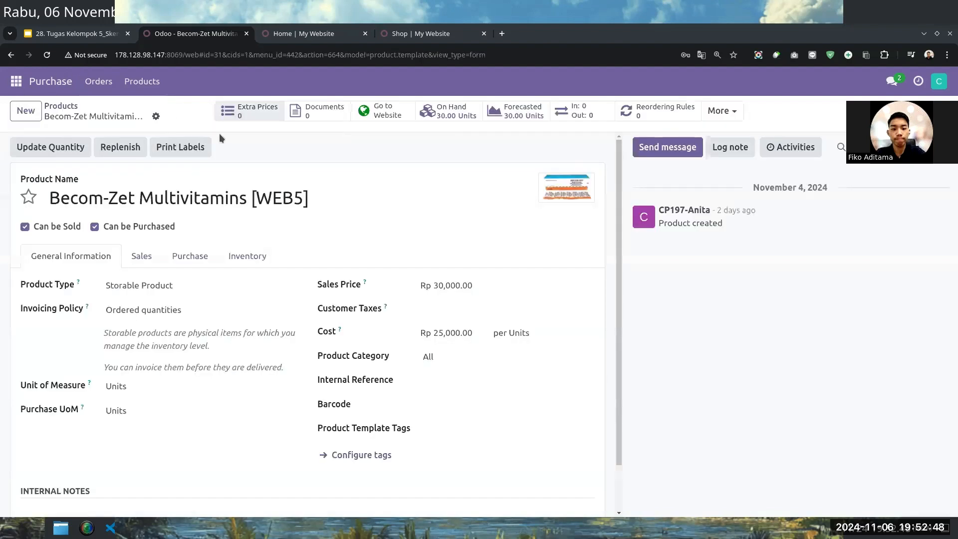
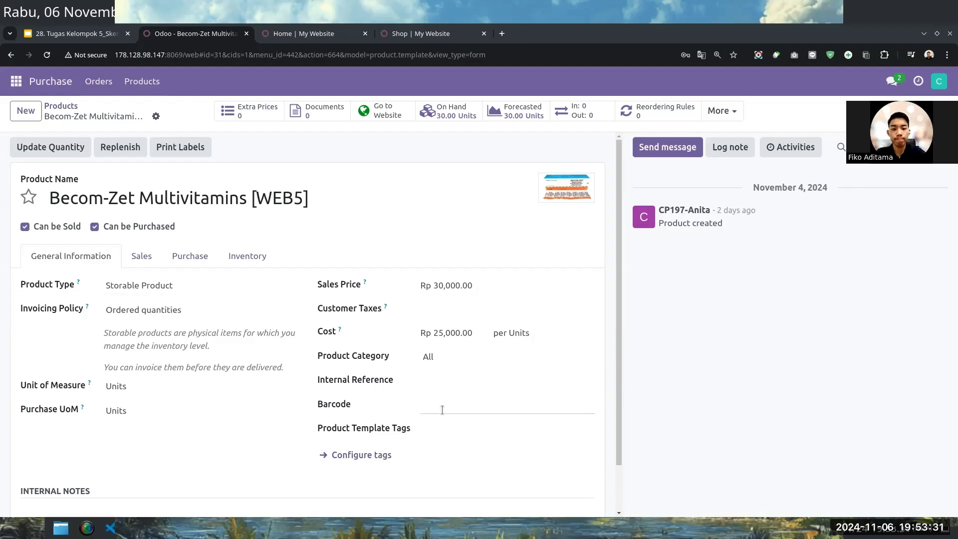
# Look over the Becom-Zet product form, and browse the products listed on the website's shop page.
pyautogui.scroll(-1, 442, 409)
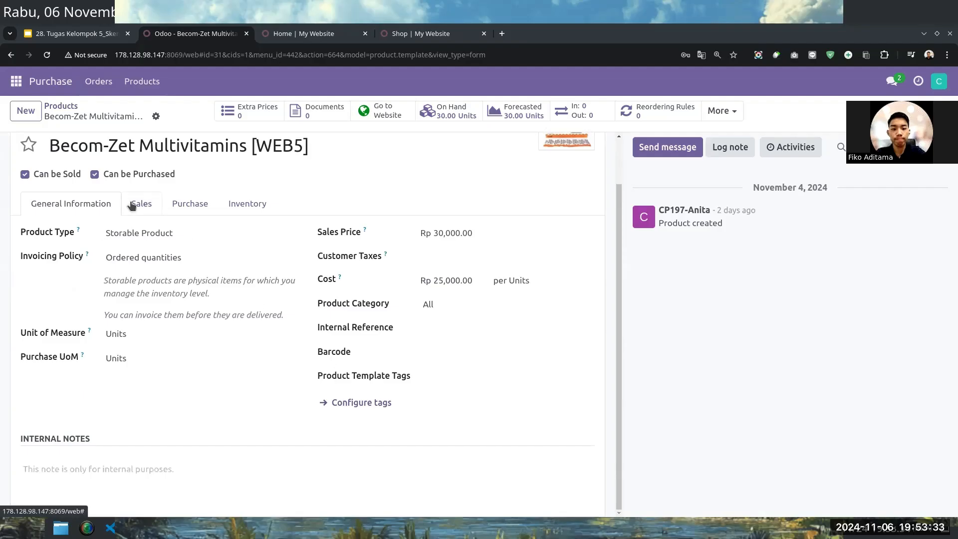
pyautogui.scroll(1, 133, 206)
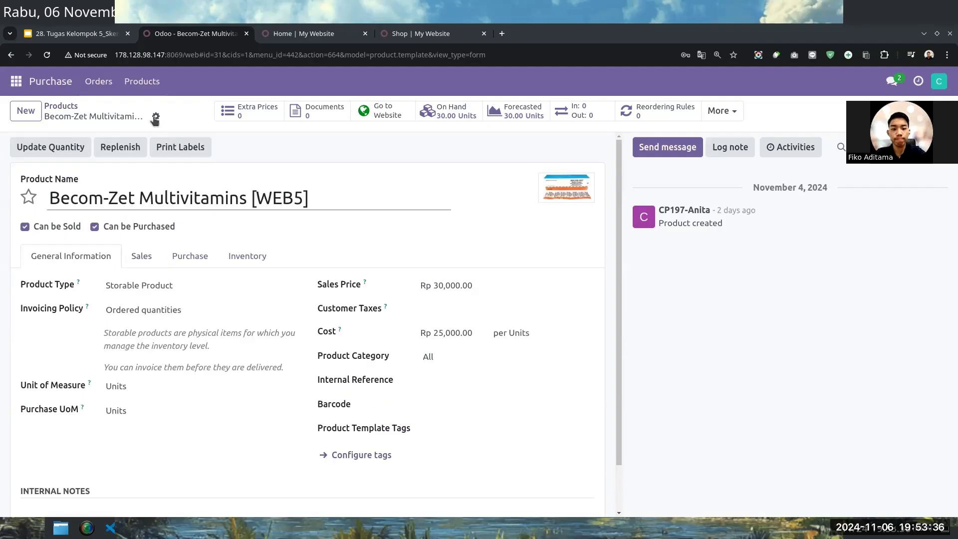
pyautogui.click(305, 35)
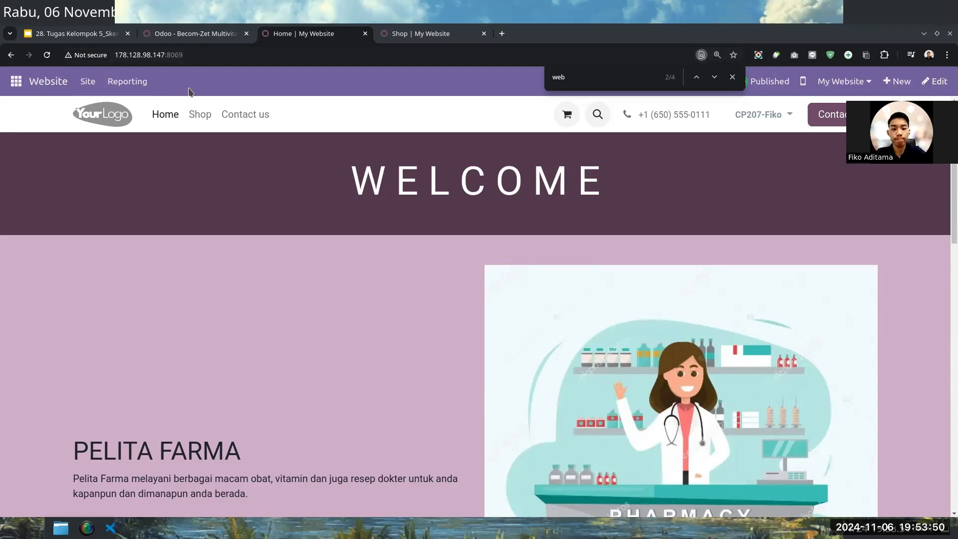
pyautogui.click(195, 115)
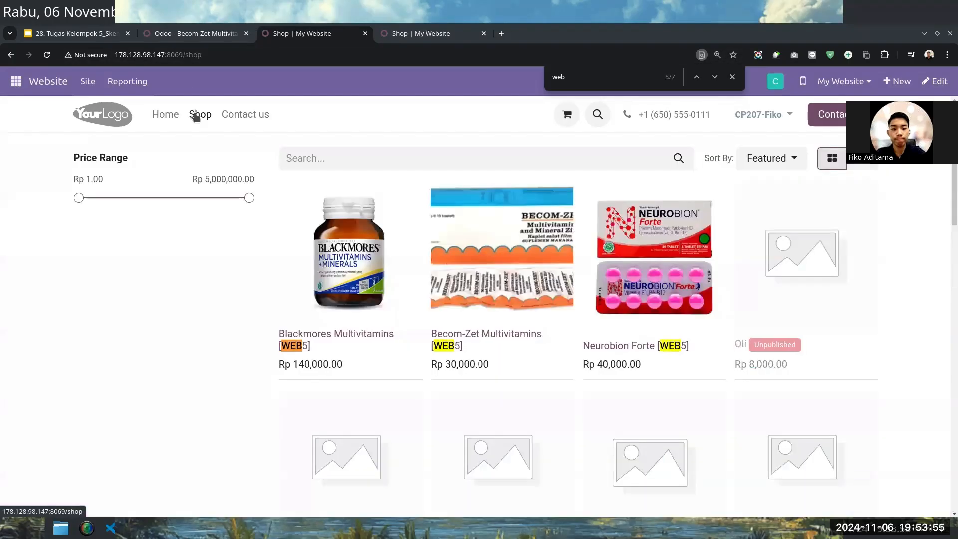
pyautogui.click(330, 161)
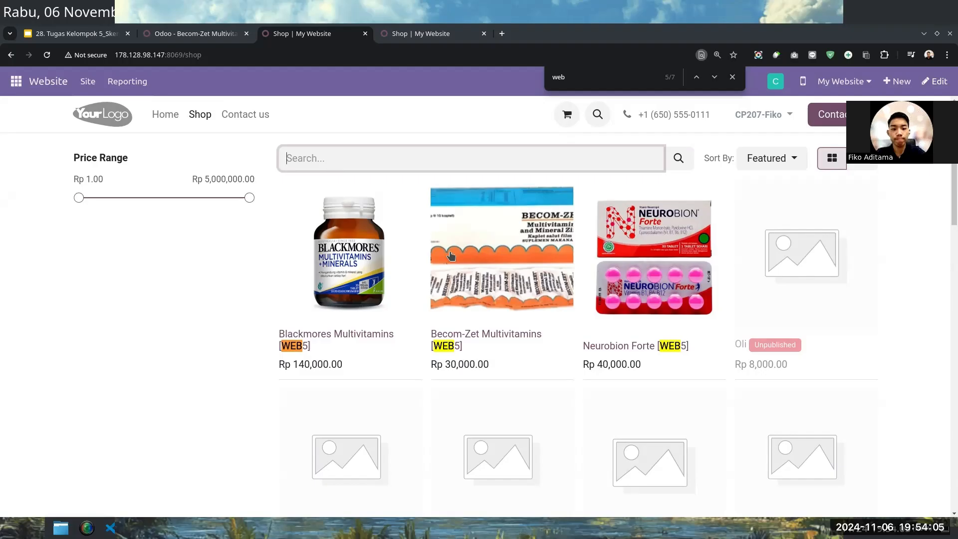
pyautogui.scroll(-6, 450, 252)
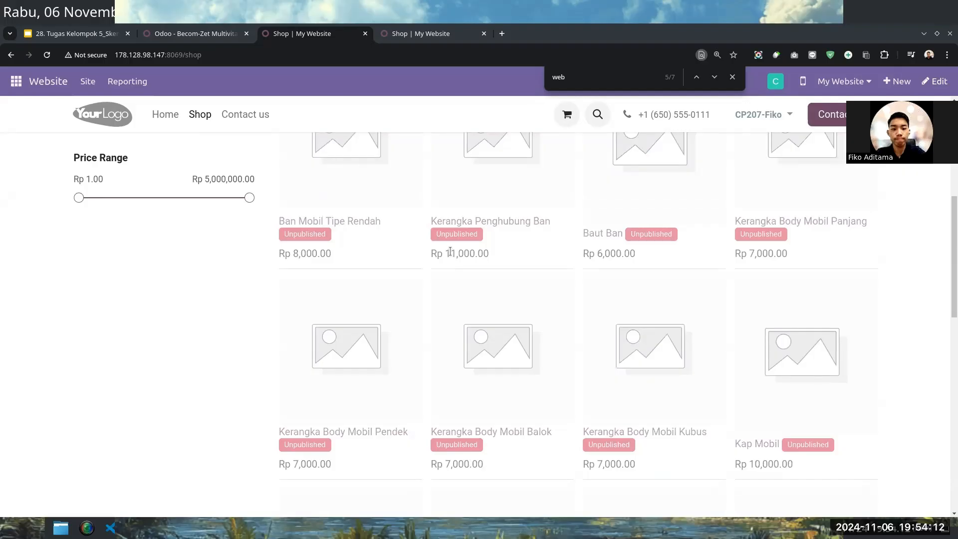
pyautogui.scroll(5, 450, 252)
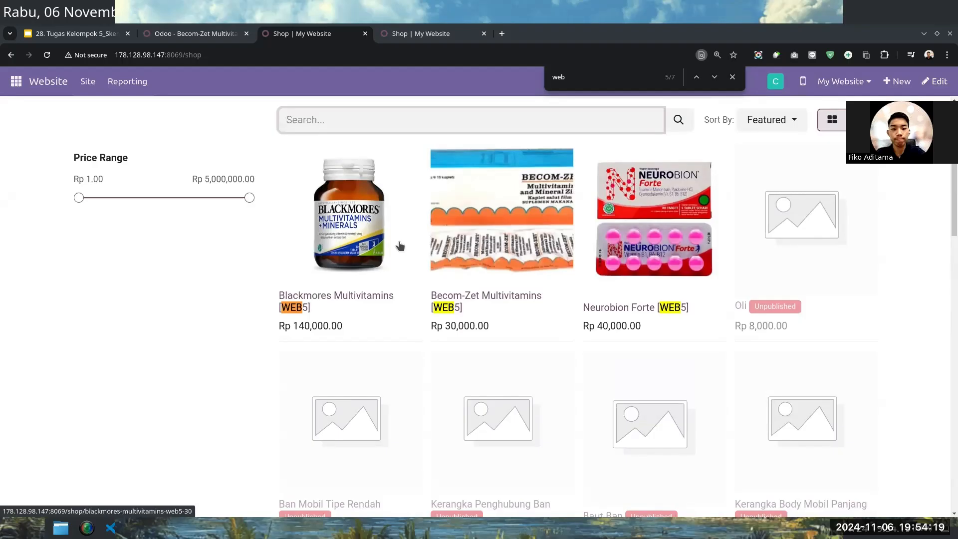
# View the shop's product pages for Blackmores Multivitamins [WEB5], Becom-Zet Multivitamins [WEB5] and Oli.
pyautogui.click(362, 250)
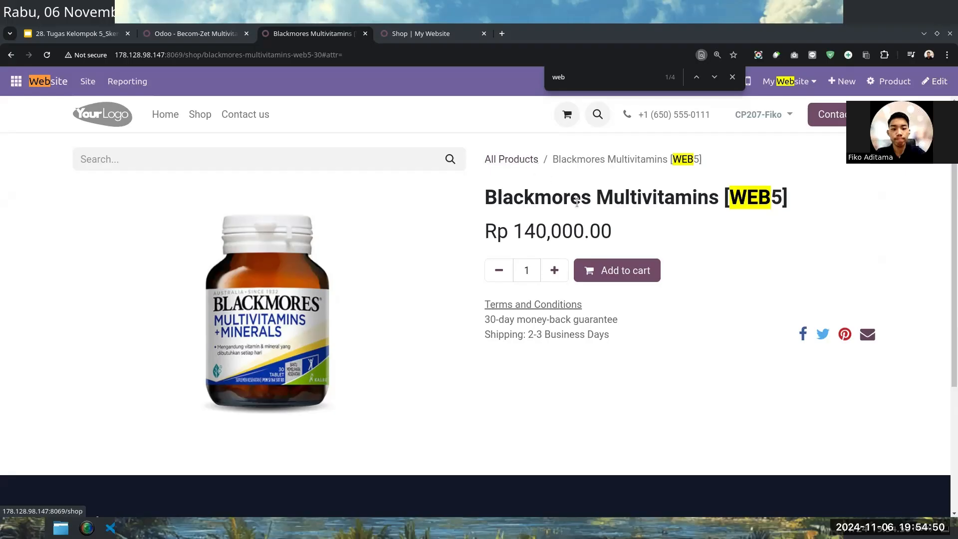
pyautogui.click(526, 160)
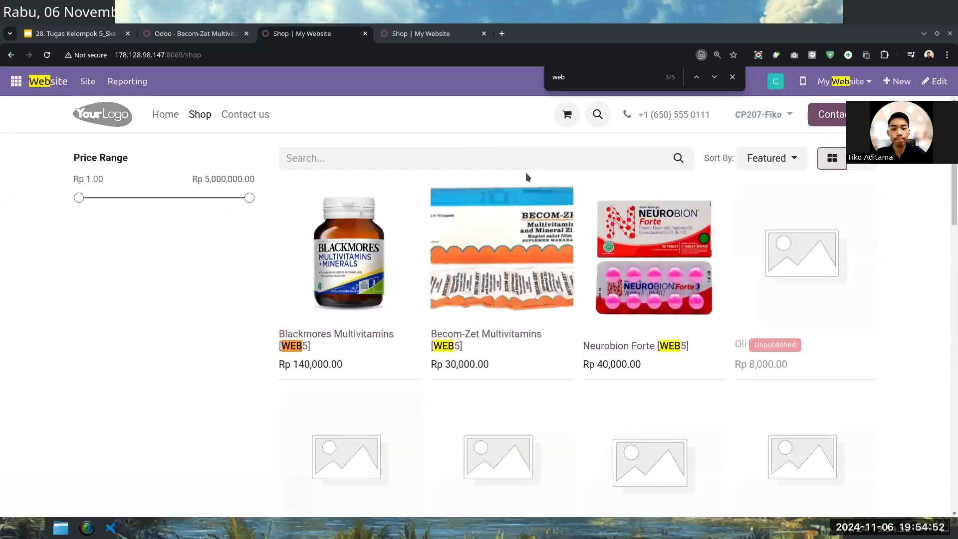
pyautogui.click(517, 247)
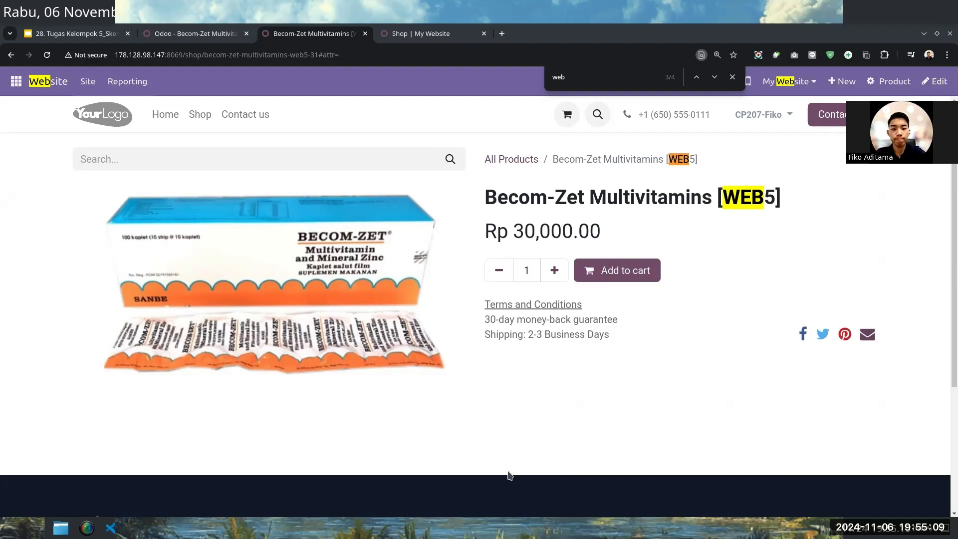
pyautogui.click(198, 115)
pyautogui.click(780, 309)
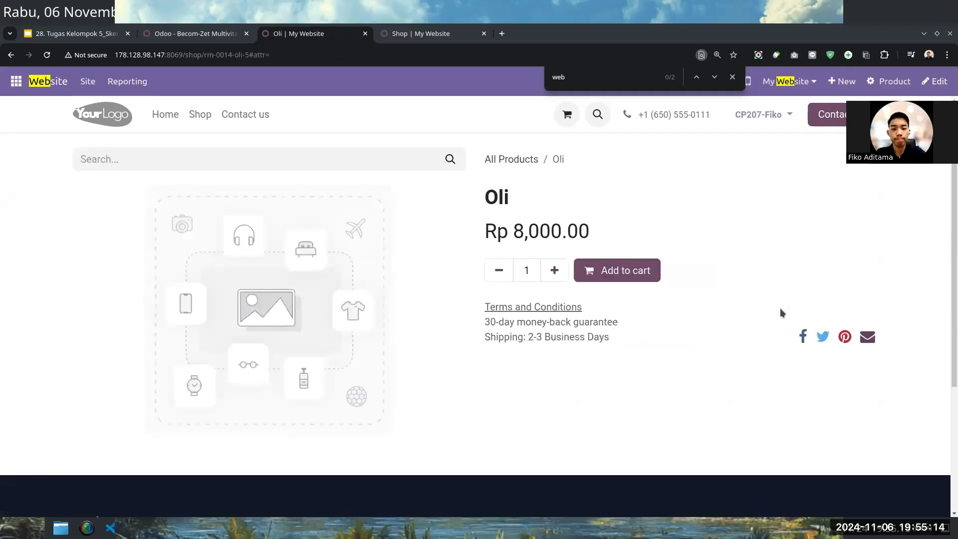
pyautogui.scroll(-4, 569, 200)
pyautogui.scroll(1, 566, 199)
pyautogui.scroll(3, 567, 199)
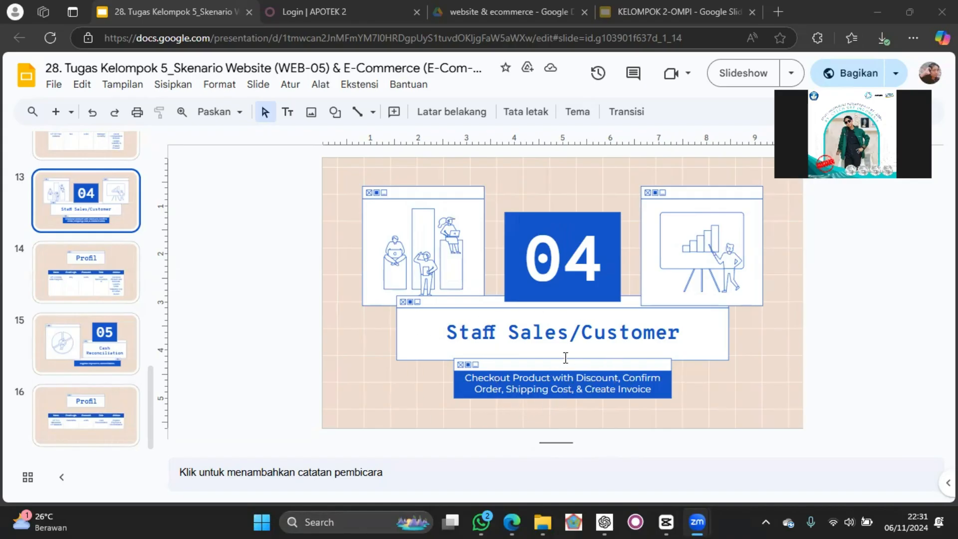
# Open the Staff Sales/Customer profile slide, switch to the APOTEK 2 login page and log in with that staff member's login and password.
pyautogui.click(56, 284)
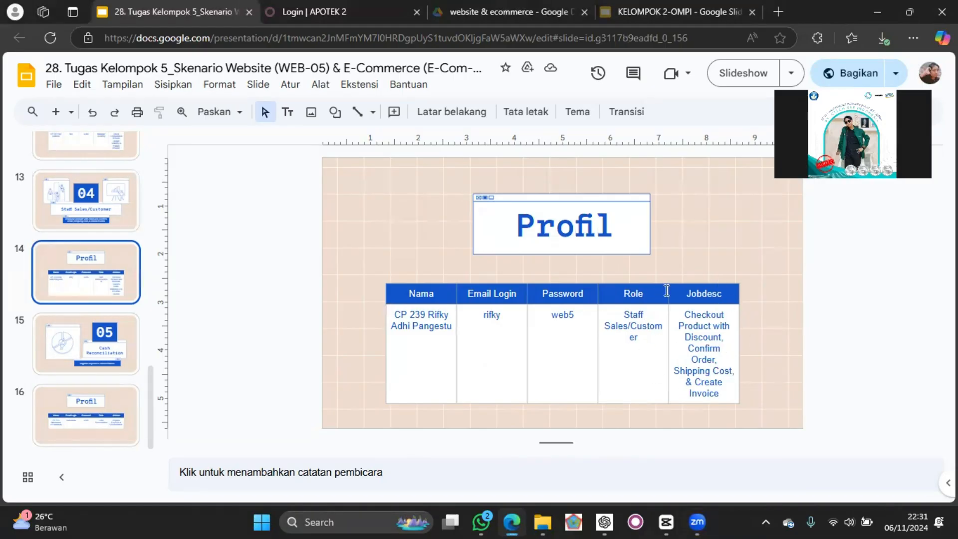
pyautogui.click(318, 10)
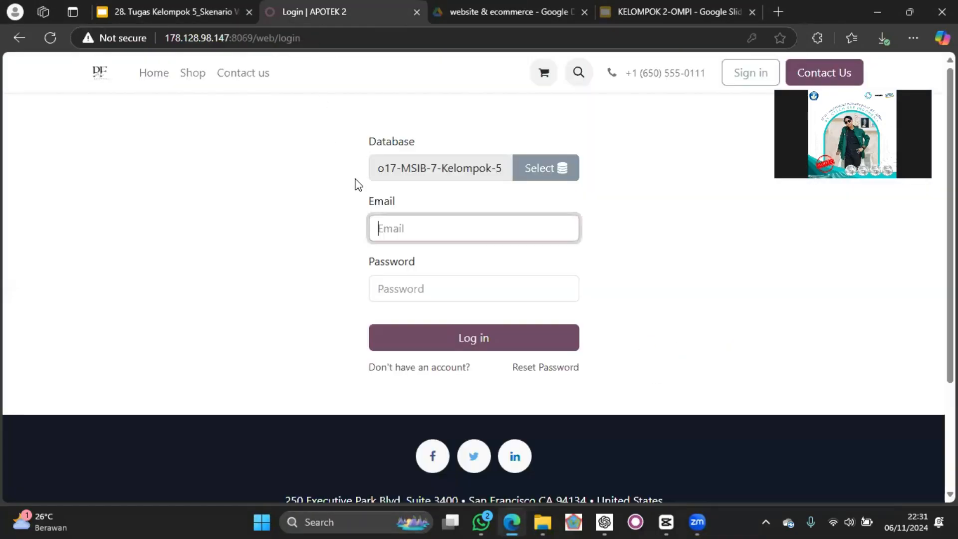
pyautogui.press('Return')
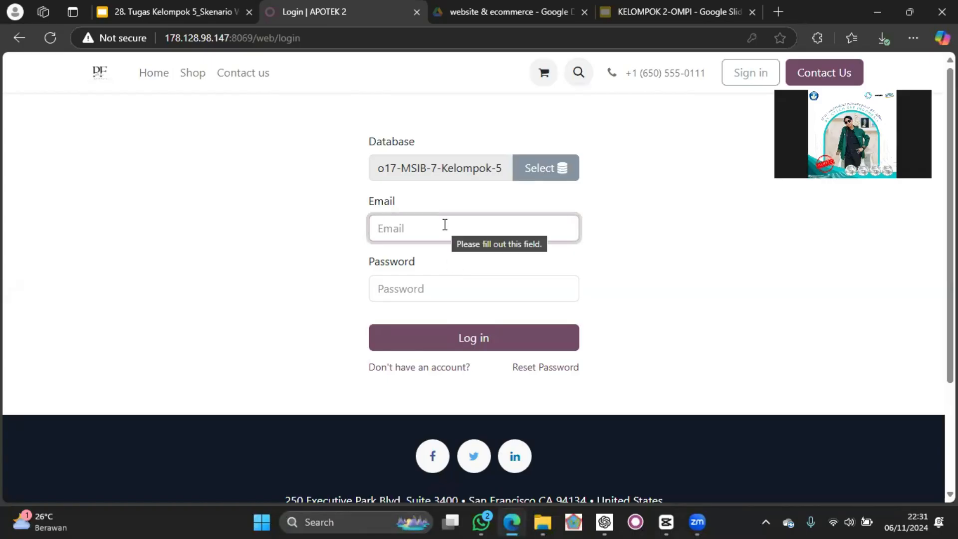
pyautogui.write('rifky')
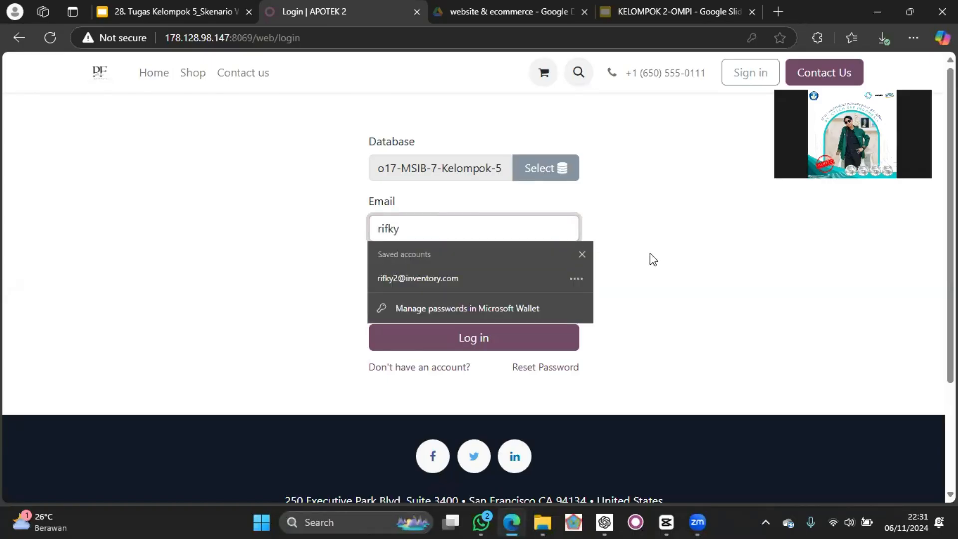
pyautogui.click(649, 252)
pyautogui.click(495, 293)
pyautogui.write('••')
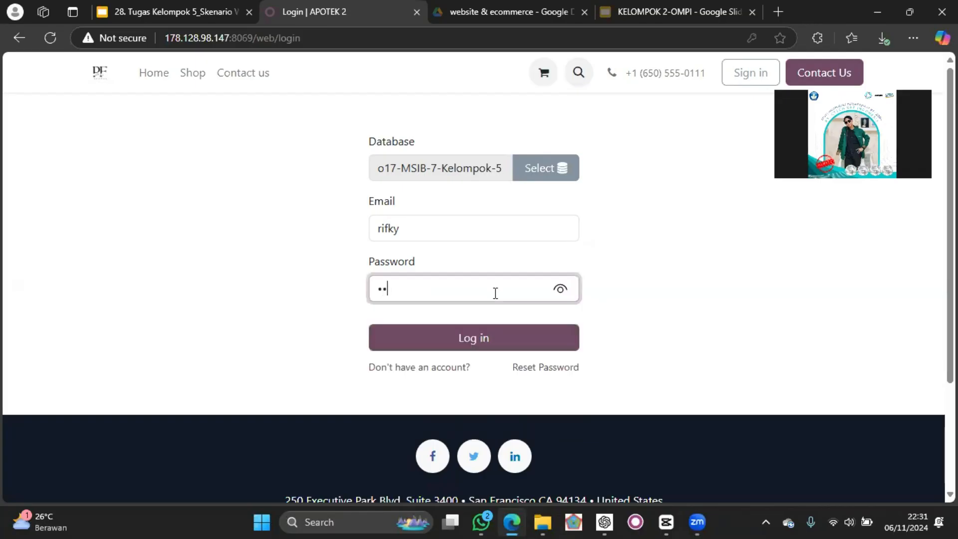
pyautogui.click(499, 334)
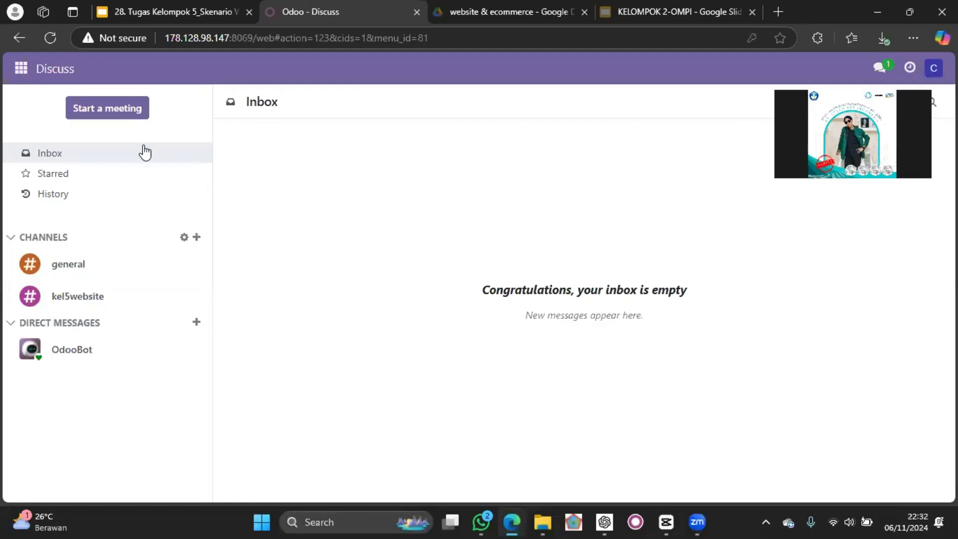
# Open the kel5website channel and read the message with the Blackmores Multivitamins discount code.
pyautogui.click(106, 299)
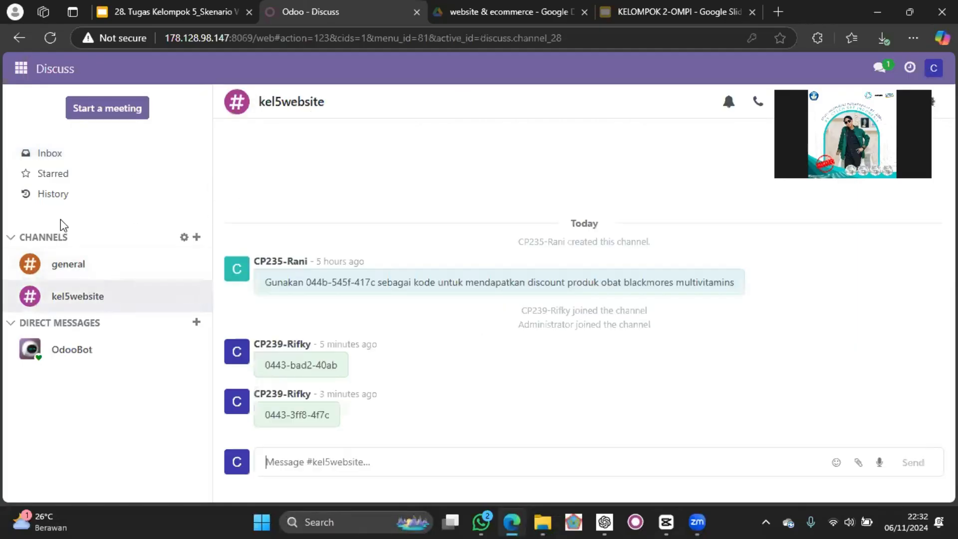
pyautogui.moveTo(441, 362)
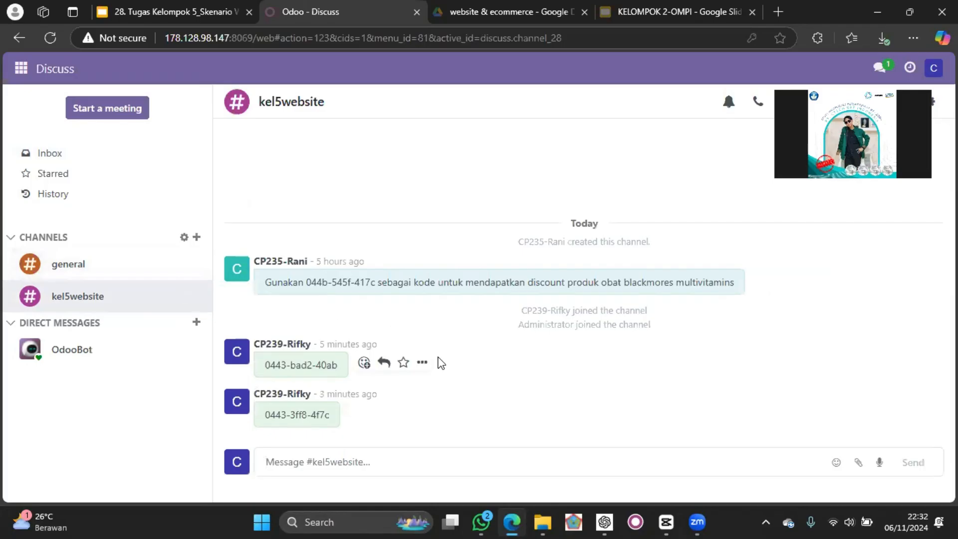
pyautogui.moveTo(489, 323)
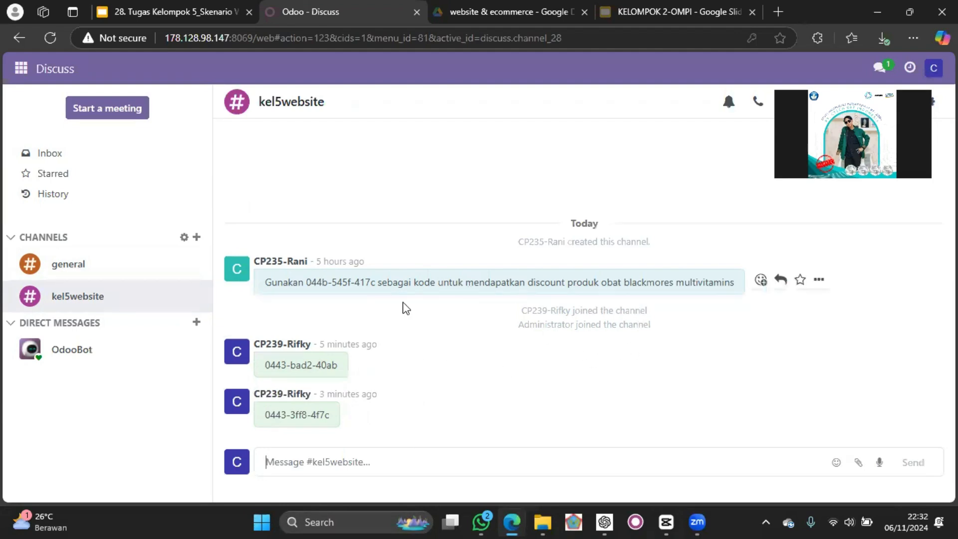
# Open the Website app and select the APOTEK 2 website.
pyautogui.click(20, 67)
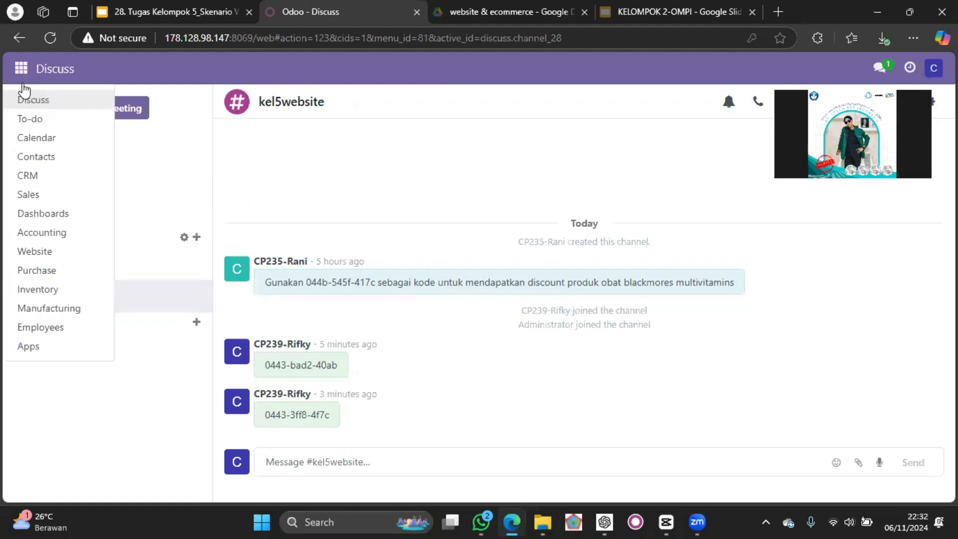
pyautogui.click(54, 252)
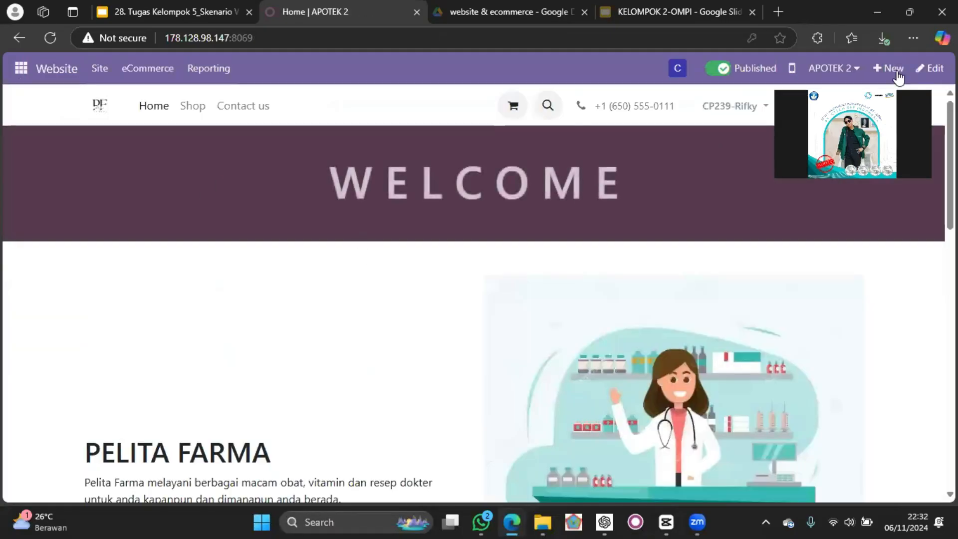
pyautogui.click(847, 70)
pyautogui.click(861, 100)
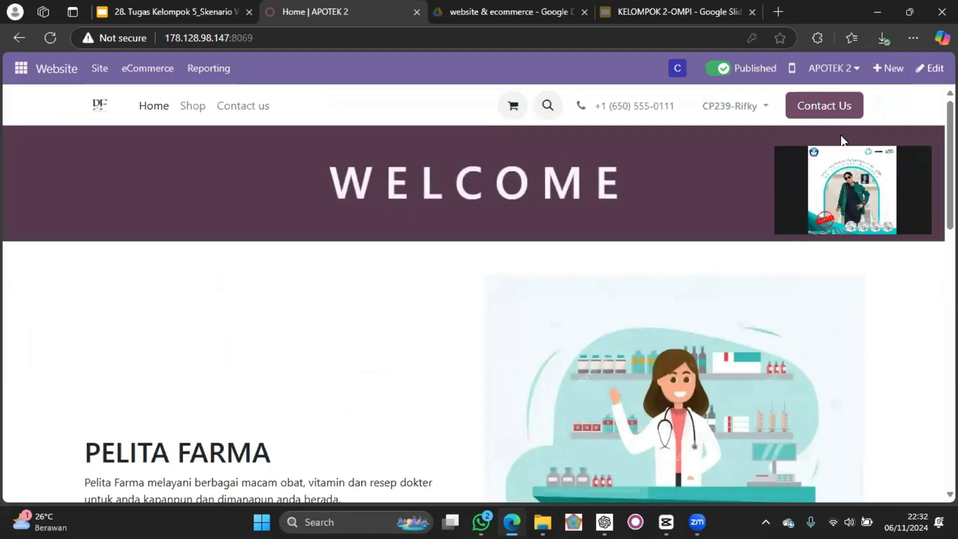
# Look through the APOTEK 2 homepage and the products on its shop page.
pyautogui.scroll(-9, 520, 205)
pyautogui.scroll(1, 521, 208)
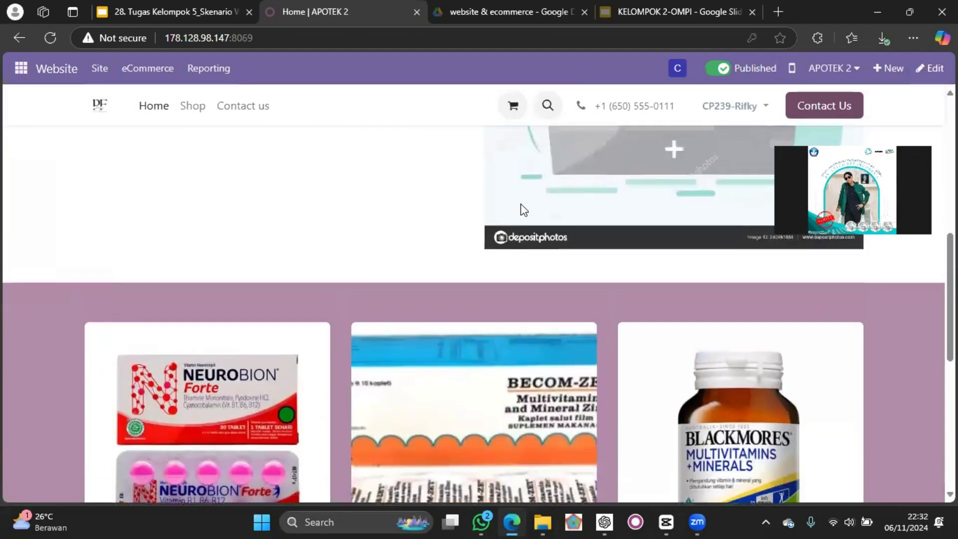
pyautogui.scroll(-4, 521, 208)
pyautogui.scroll(5, 522, 211)
pyautogui.scroll(8, 522, 208)
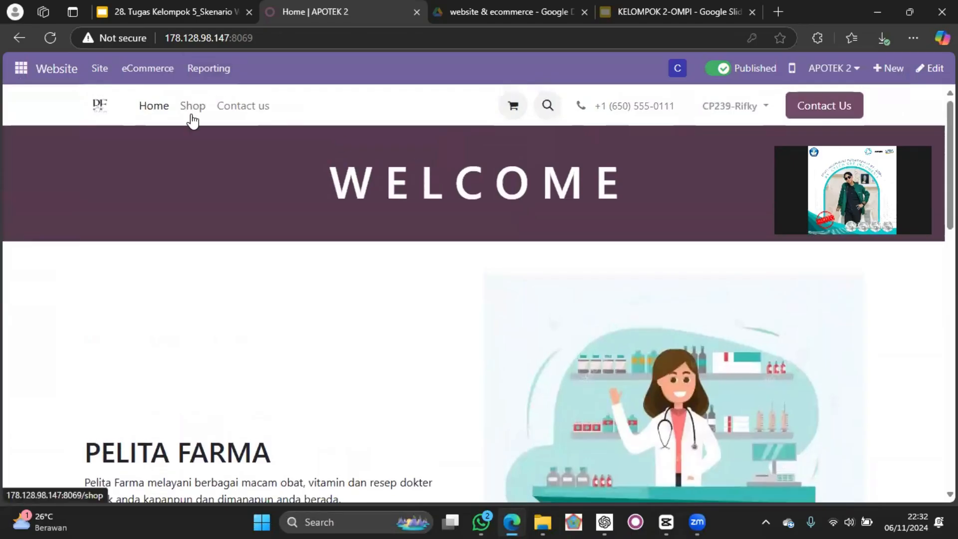
pyautogui.click(192, 118)
pyautogui.scroll(-1, 532, 214)
pyautogui.scroll(1, 532, 214)
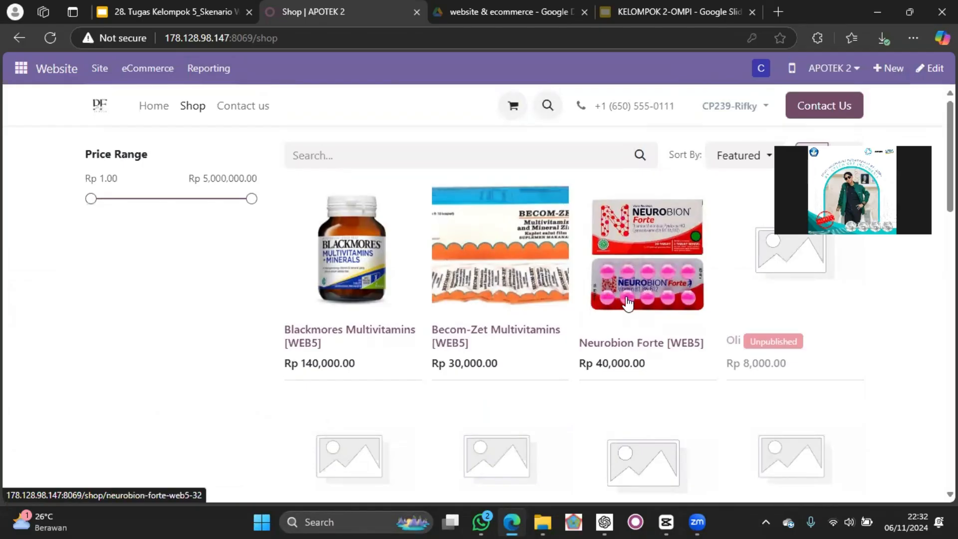
# Switch to the Google Slides presentation and check the slide listing the items, quantities and prices to order.
pyautogui.click(164, 12)
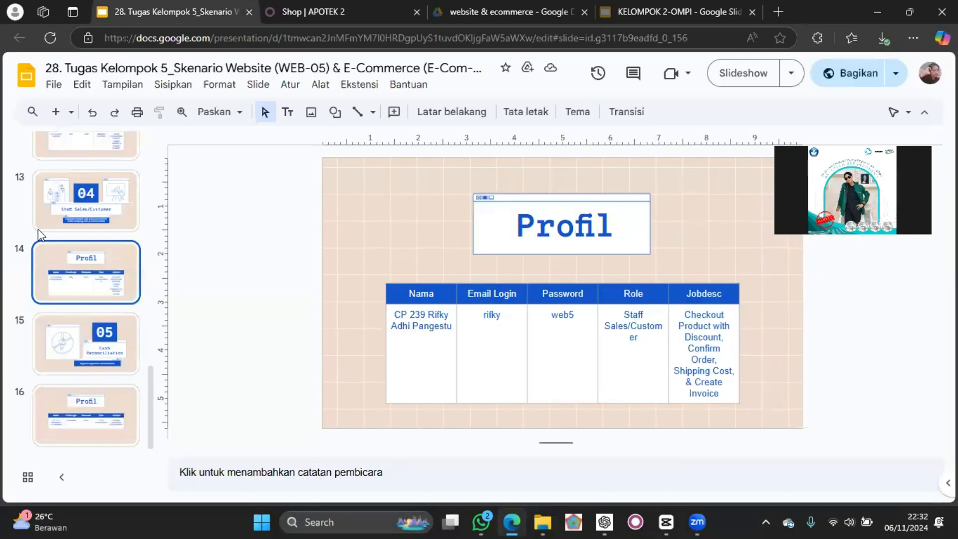
pyautogui.scroll(10, 62, 220)
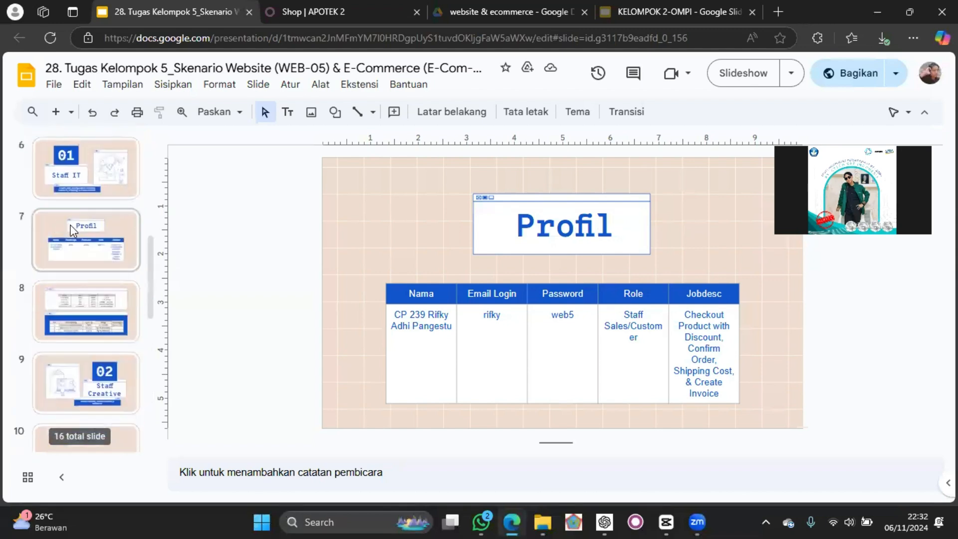
pyautogui.click(90, 284)
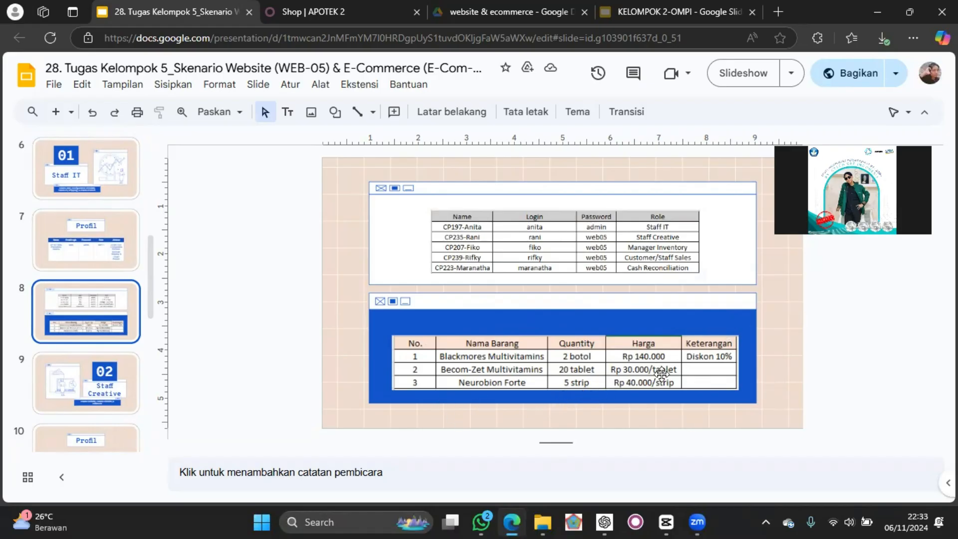
# Switch back to the APOTEK 2 shop, add 2 units of Blackmores Multivitamins [WEB5] to the cart and return to the shop page.
pyautogui.click(309, 7)
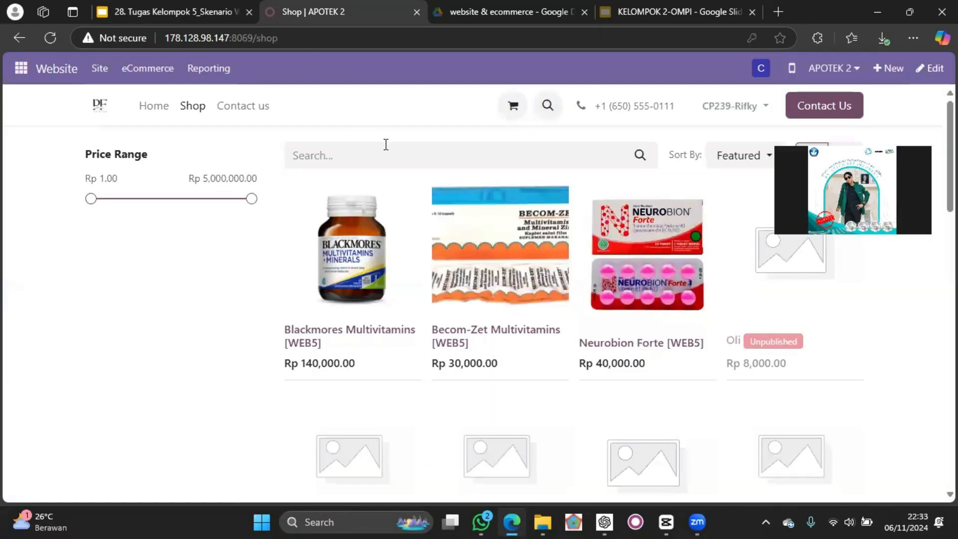
pyautogui.click(365, 218)
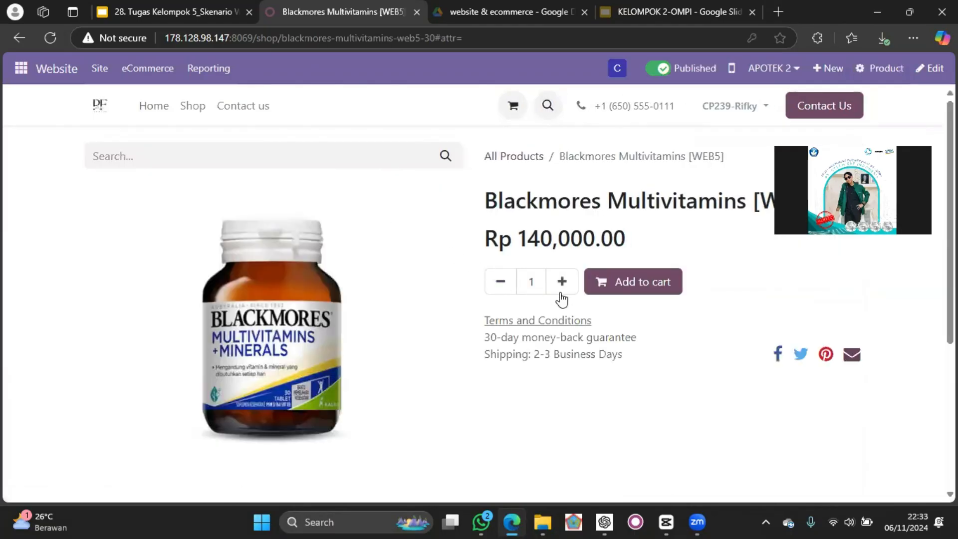
pyautogui.click(557, 282)
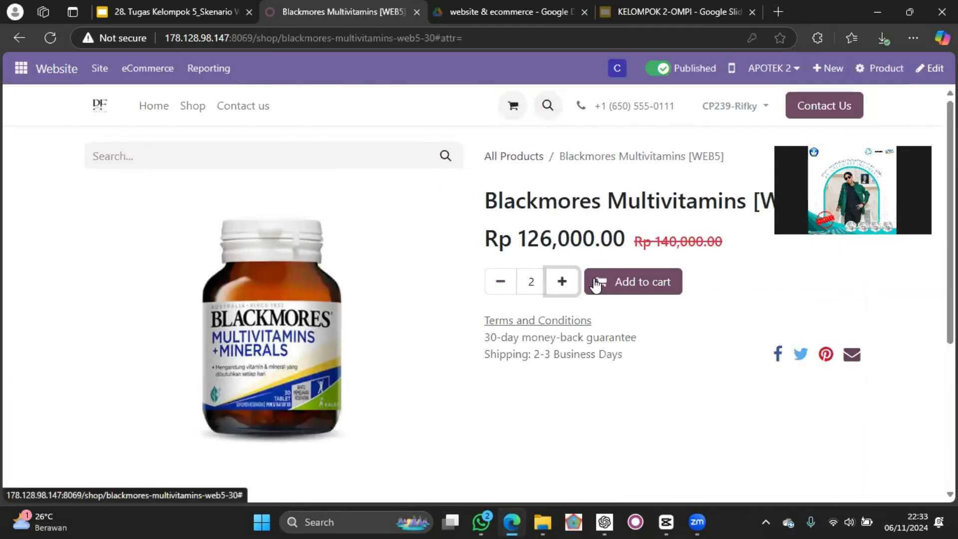
pyautogui.click(617, 285)
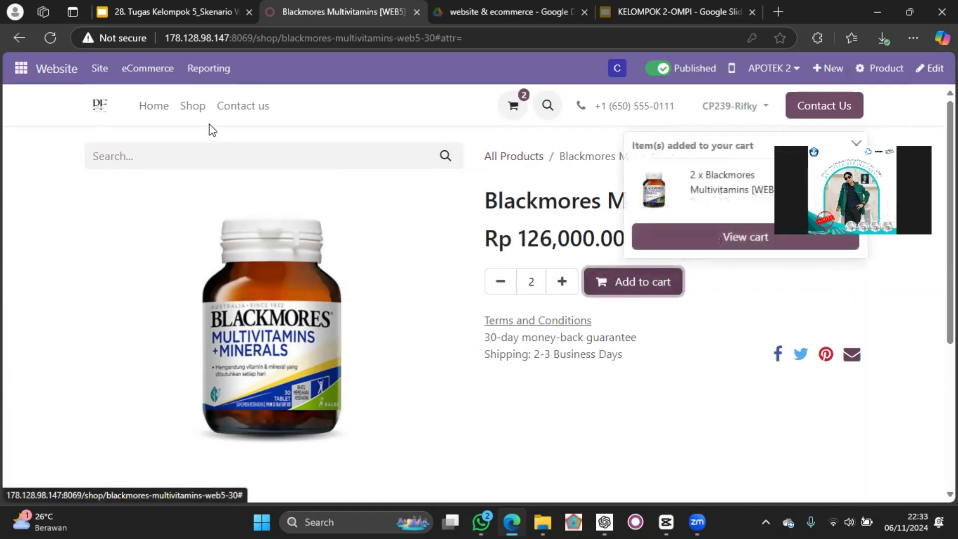
pyautogui.click(184, 108)
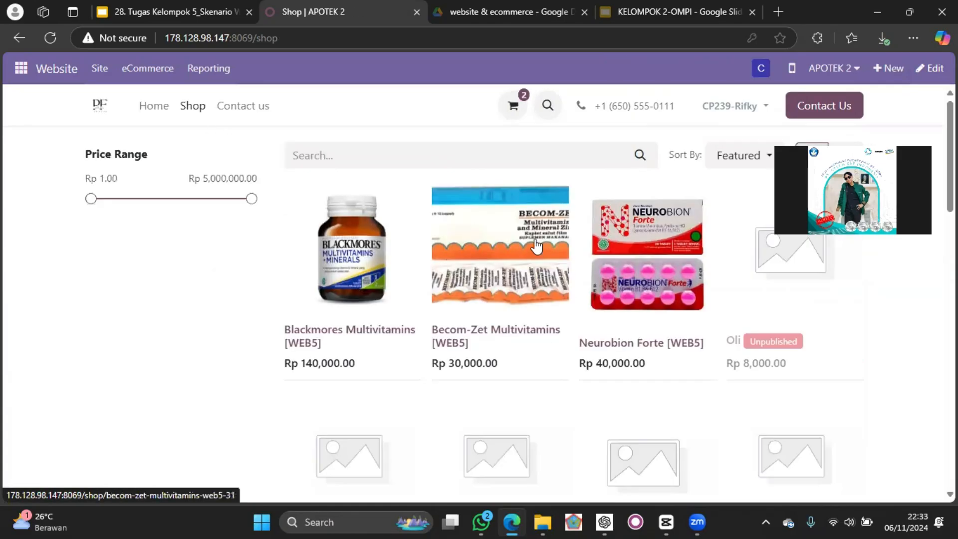
# Add 20 units of Becom-Zet Multivitamins [WEB5] to the cart and return to the shop page.
pyautogui.click(534, 241)
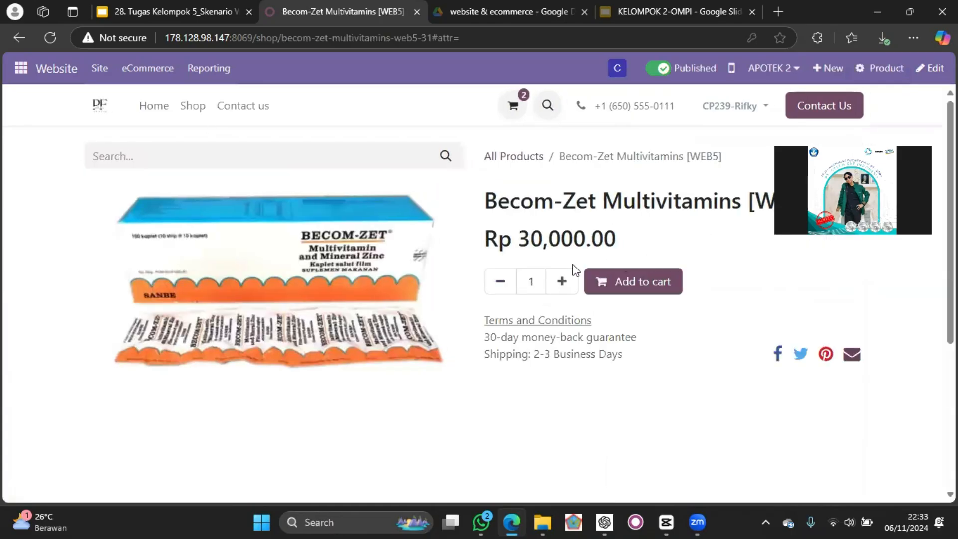
pyautogui.click(539, 278)
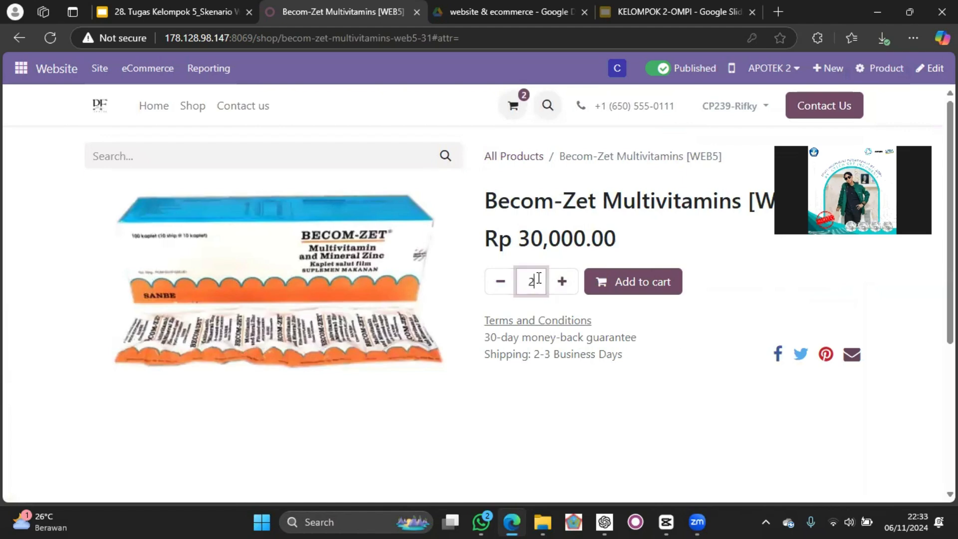
pyautogui.click(627, 283)
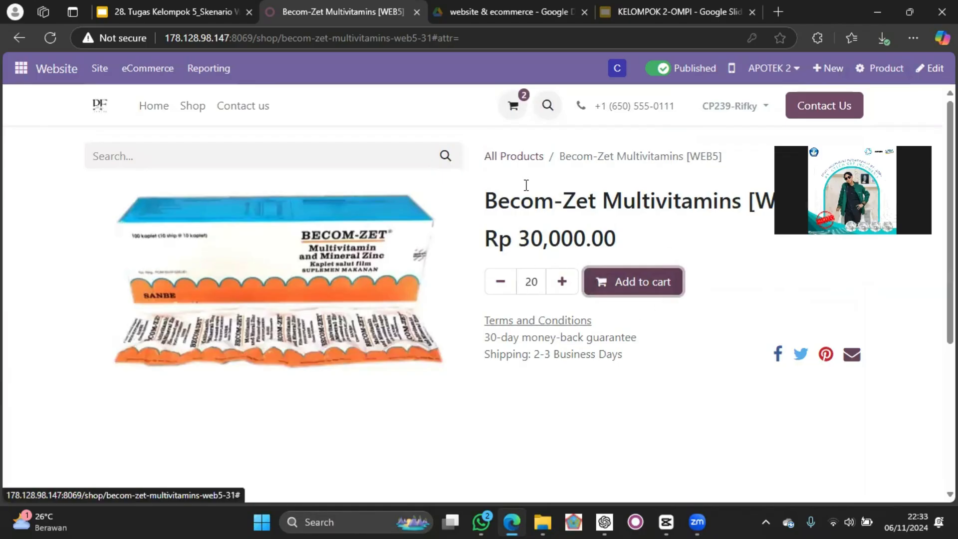
pyautogui.click(184, 110)
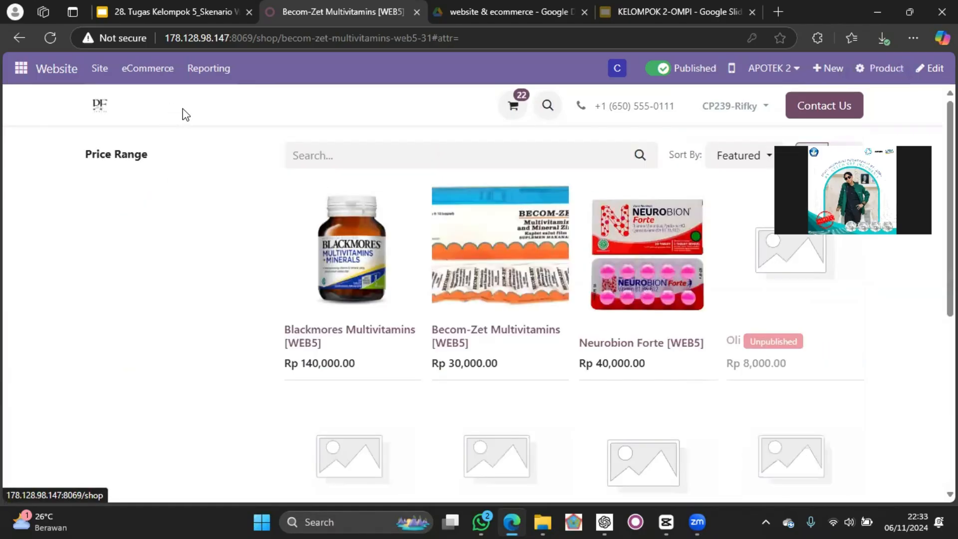
# Add 5 units of Neurobion Forte [WEB5] to the cart.
pyautogui.click(628, 263)
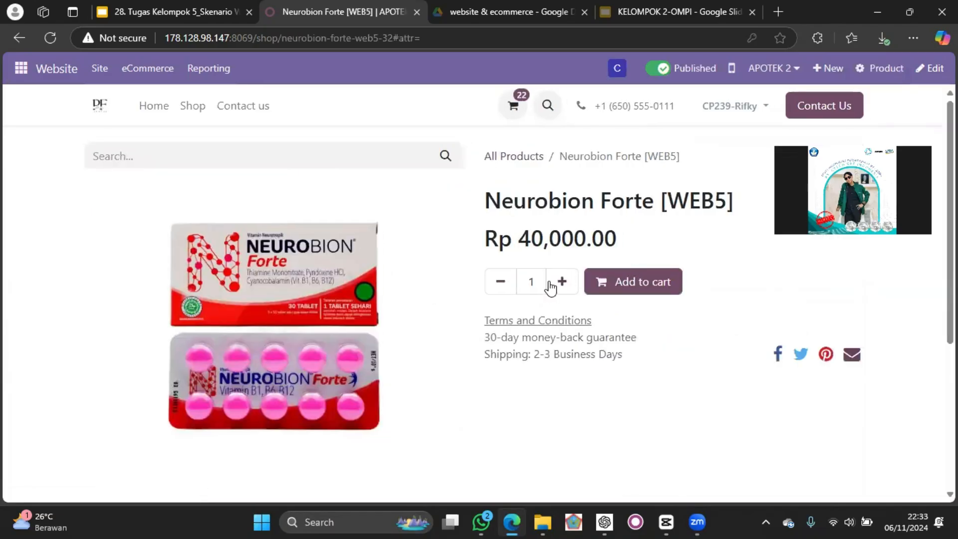
pyautogui.click(562, 282)
pyautogui.click(562, 282)
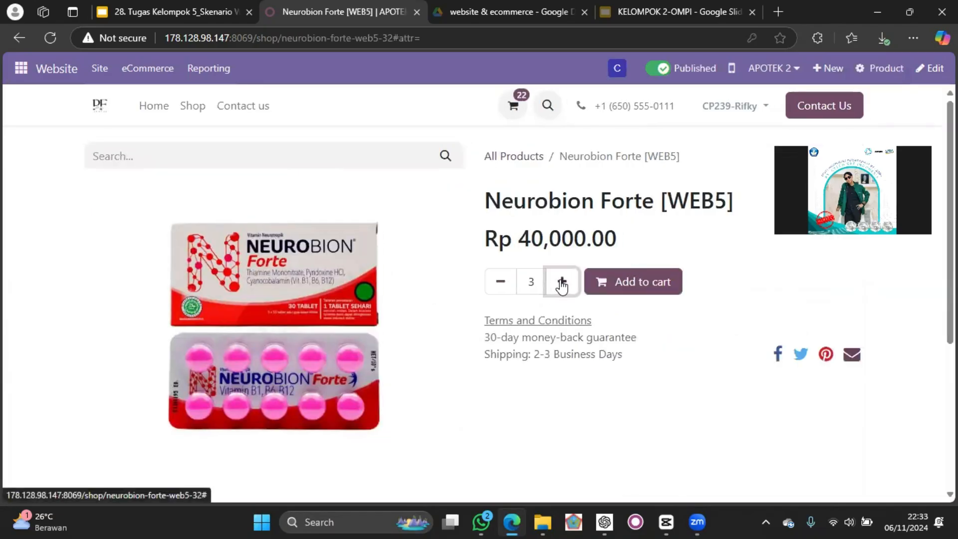
pyautogui.click(621, 280)
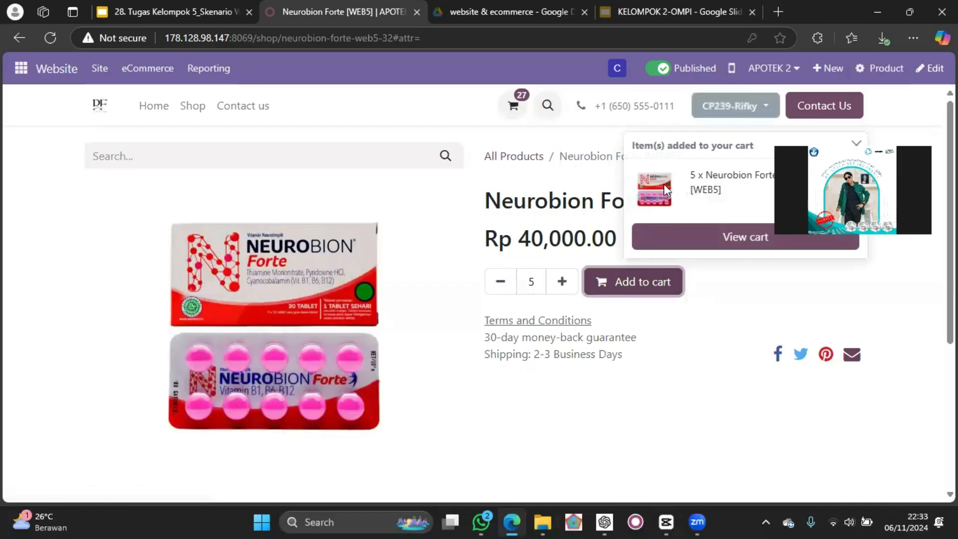
# Open the shopping cart and review the quantities and prices of the three ordered products.
pyautogui.click(516, 111)
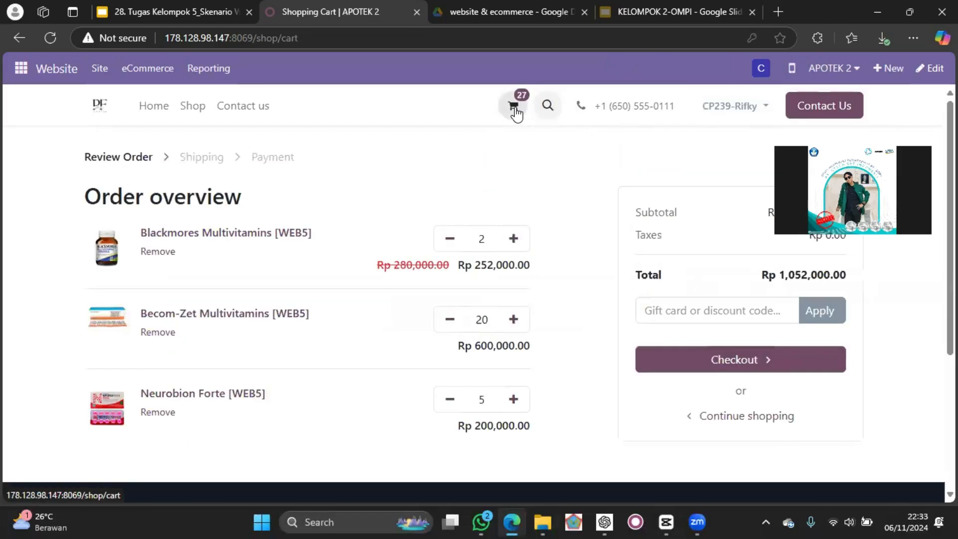
pyautogui.scroll(-1, 464, 233)
pyautogui.scroll(1, 463, 233)
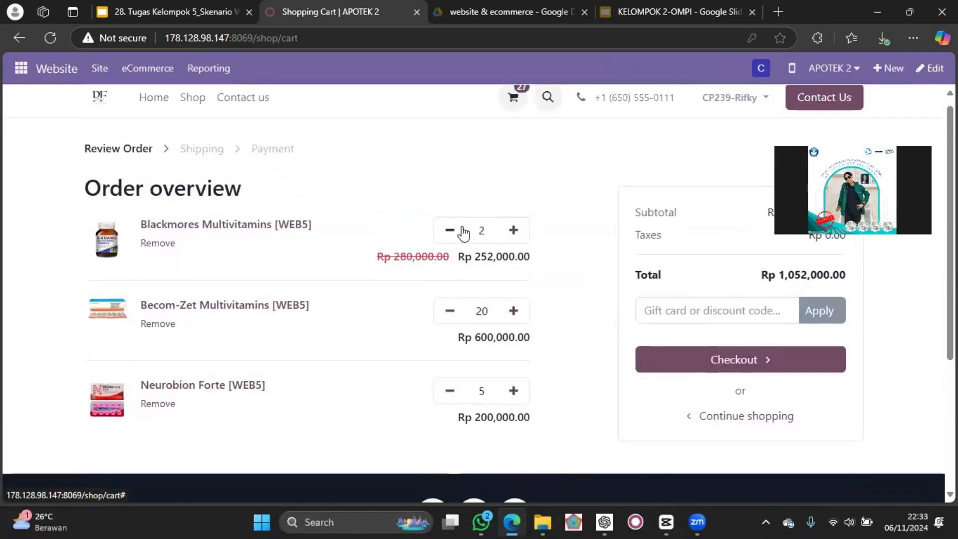
pyautogui.scroll(-1, 462, 230)
pyautogui.scroll(1, 462, 230)
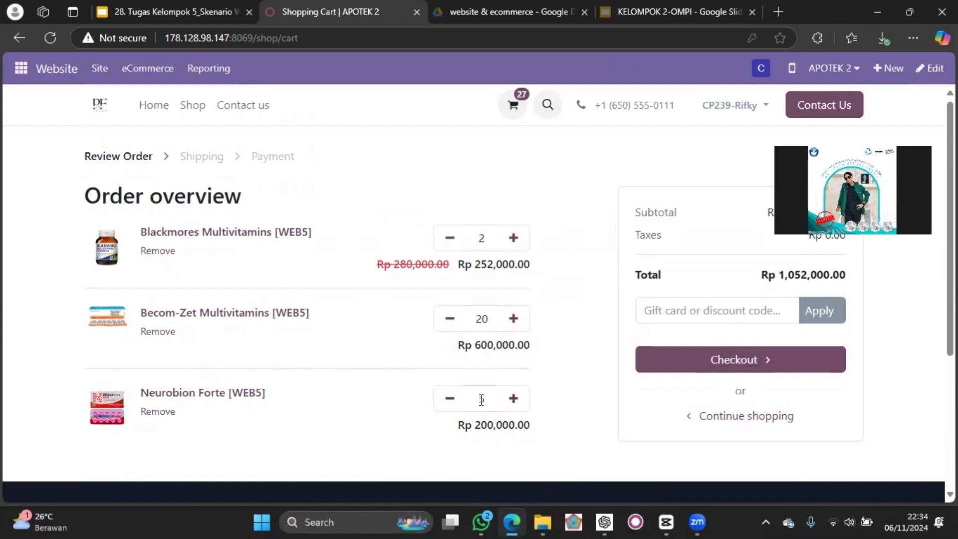
# Switch to the Discuss app and copy the coupon code ending in 40ab from the kel5website channel.
pyautogui.click(21, 69)
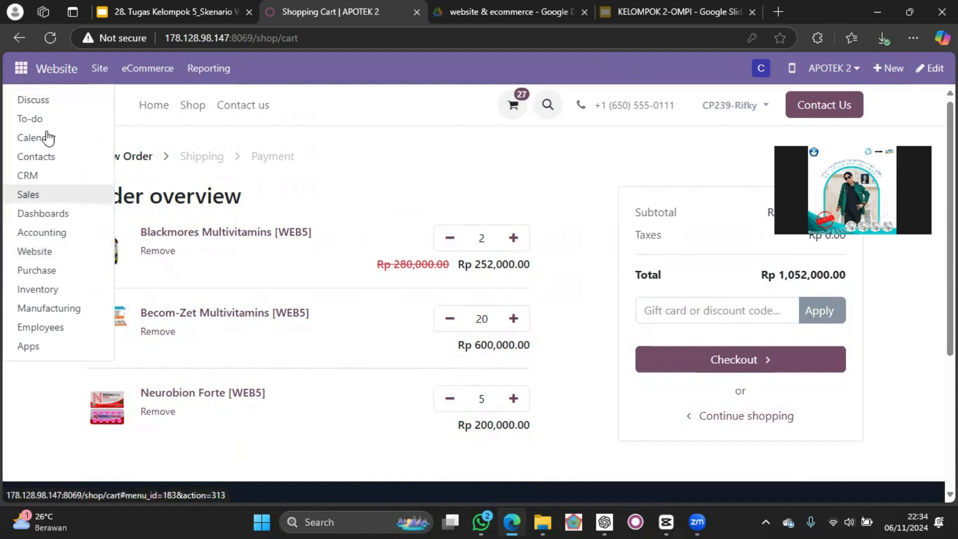
pyautogui.click(42, 101)
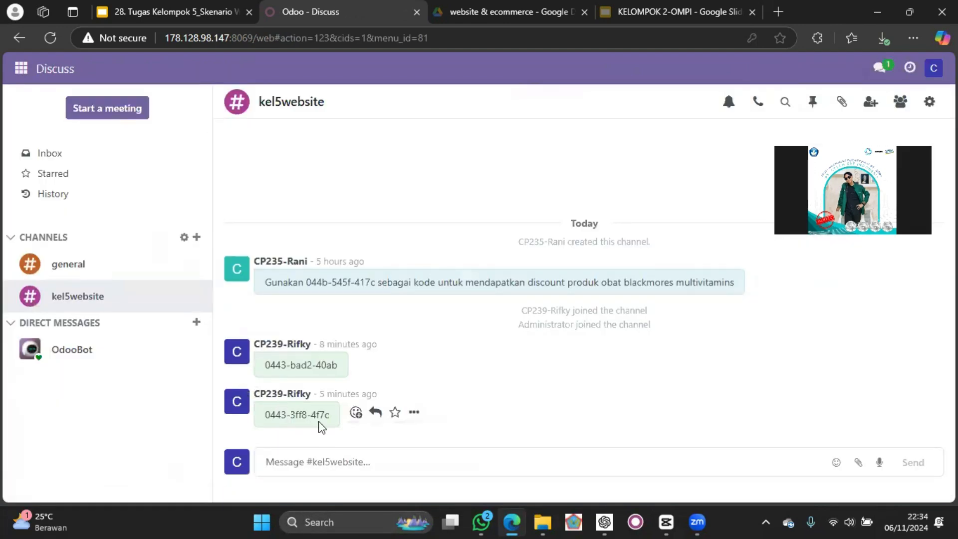
pyautogui.moveTo(338, 365); pyautogui.dragTo(261, 364)
pyautogui.hotkey('ctrl', 'c')
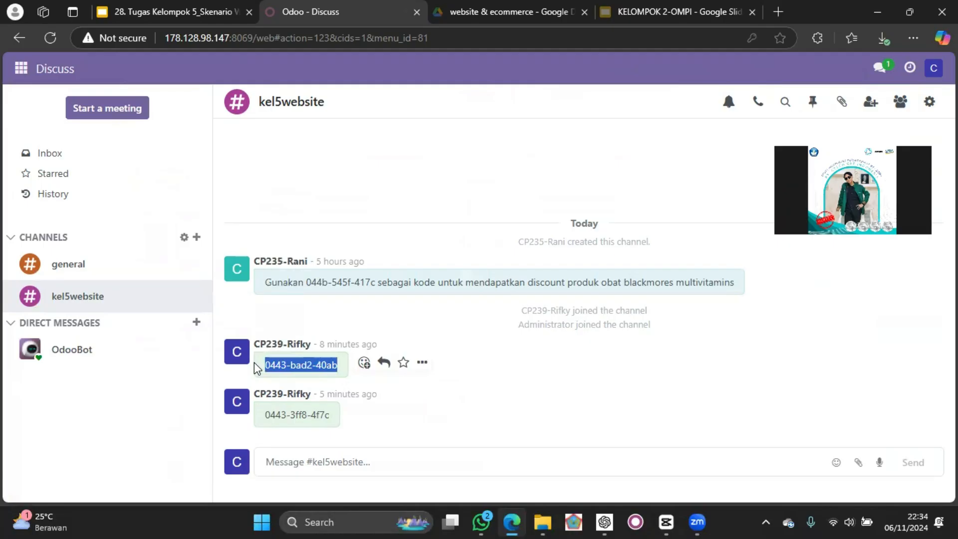
# Go back to the APOTEK 2 website's shopping cart and apply the copied coupon code as a discount code.
pyautogui.click(21, 69)
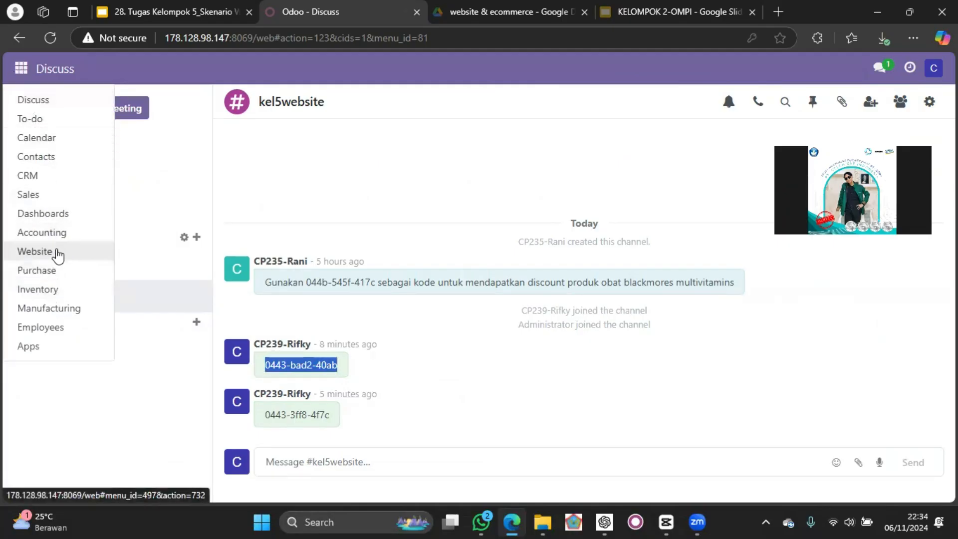
pyautogui.click(54, 252)
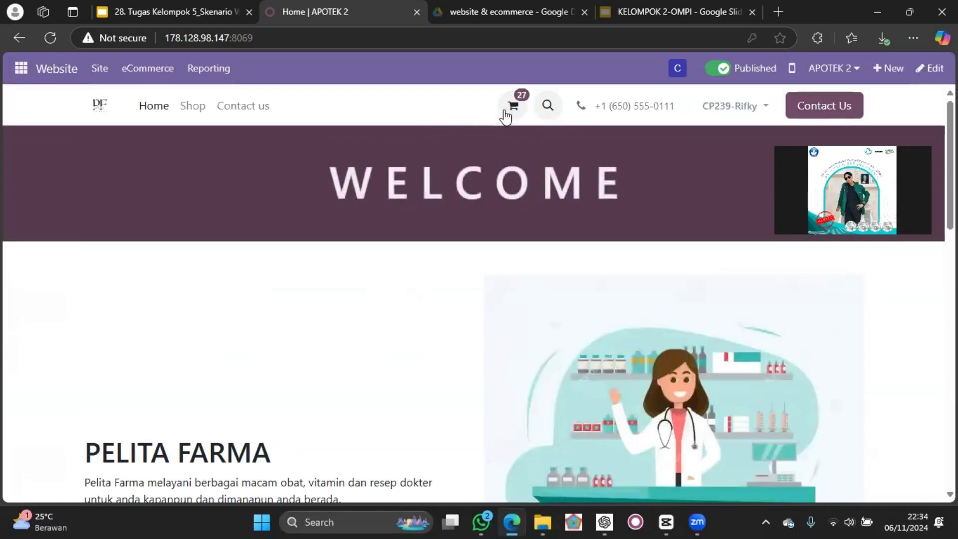
pyautogui.click(505, 112)
pyautogui.click(712, 304)
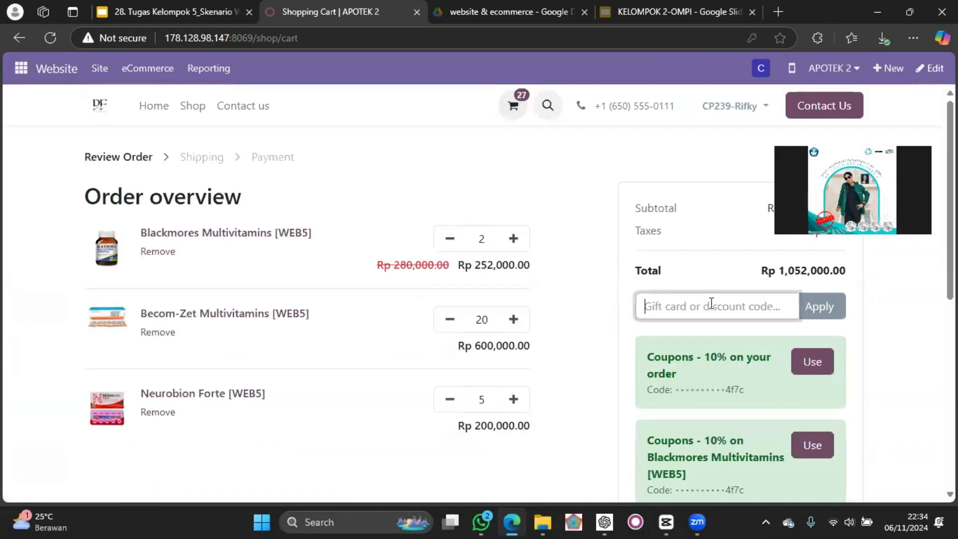
pyautogui.hotkey('ctrl', 'v')
pyautogui.click(820, 308)
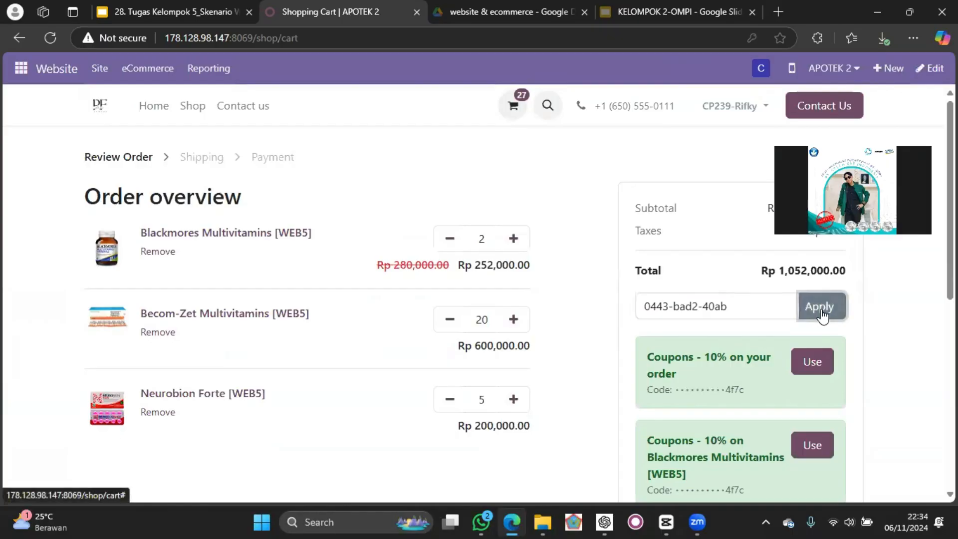
# Use the "10% on your order" coupon and check the discount line in the order overview.
pyautogui.scroll(-1, 818, 371)
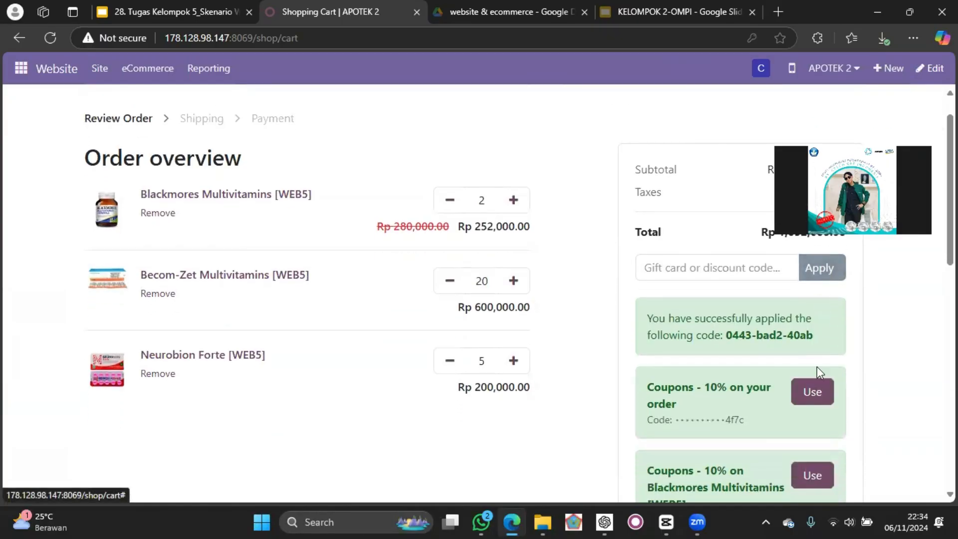
pyautogui.click(812, 392)
pyautogui.scroll(-3, 816, 394)
pyautogui.scroll(2, 818, 397)
pyautogui.scroll(-1, 818, 398)
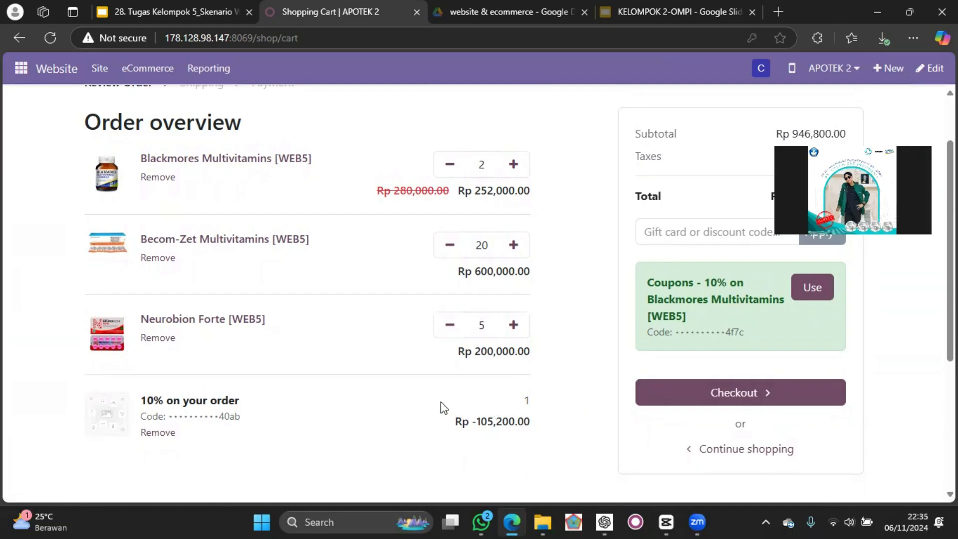
pyautogui.scroll(1, 508, 343)
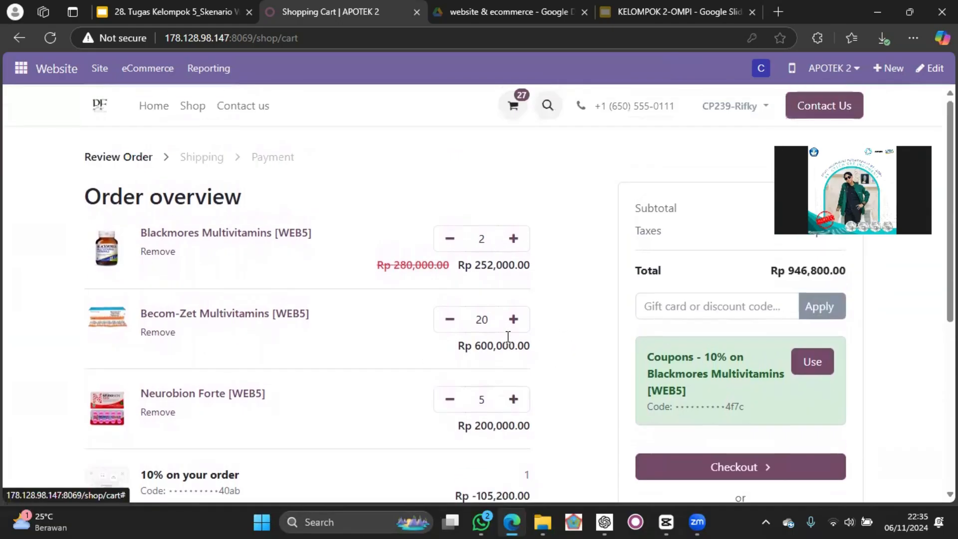
# Proceed to checkout and check the billing and shipping address, the delivery method and the payment method.
pyautogui.scroll(-1, 508, 343)
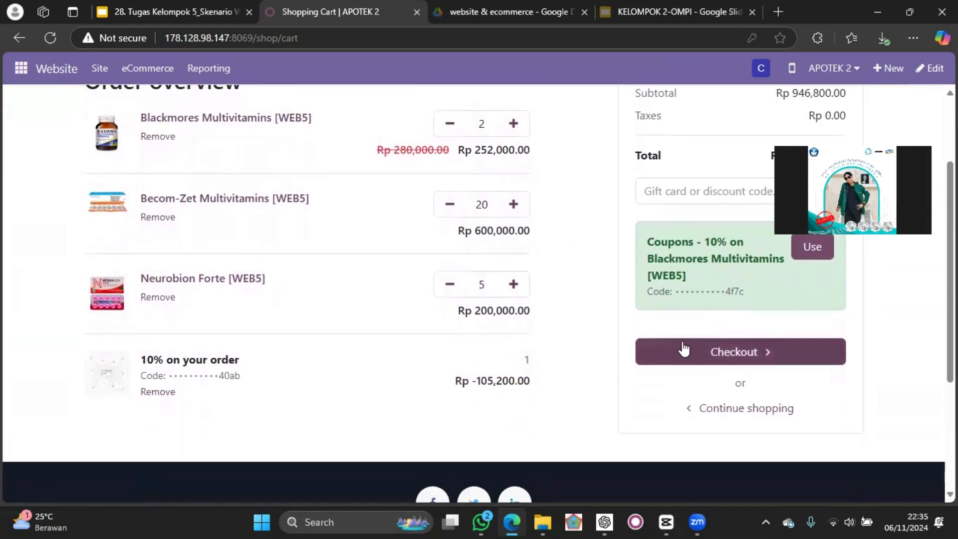
pyautogui.click(716, 345)
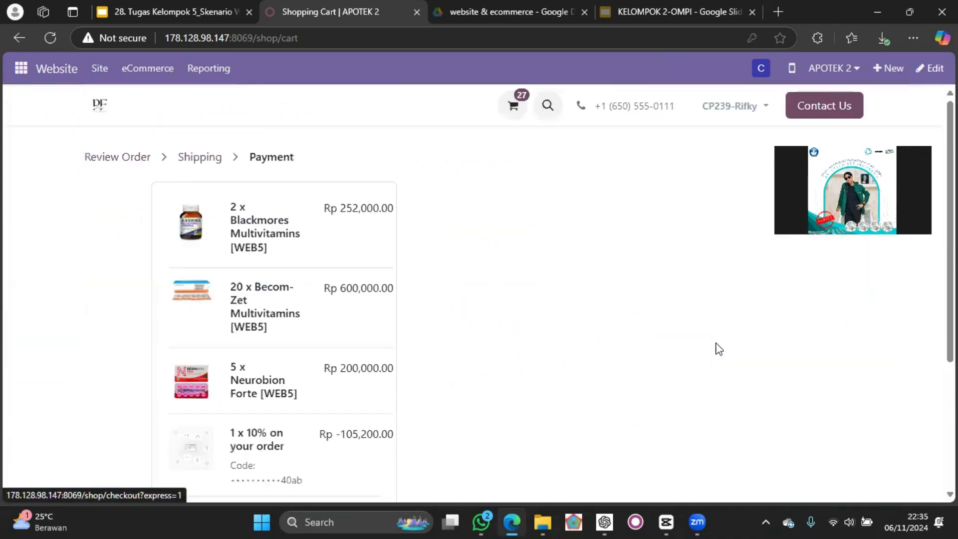
pyautogui.scroll(-1, 492, 244)
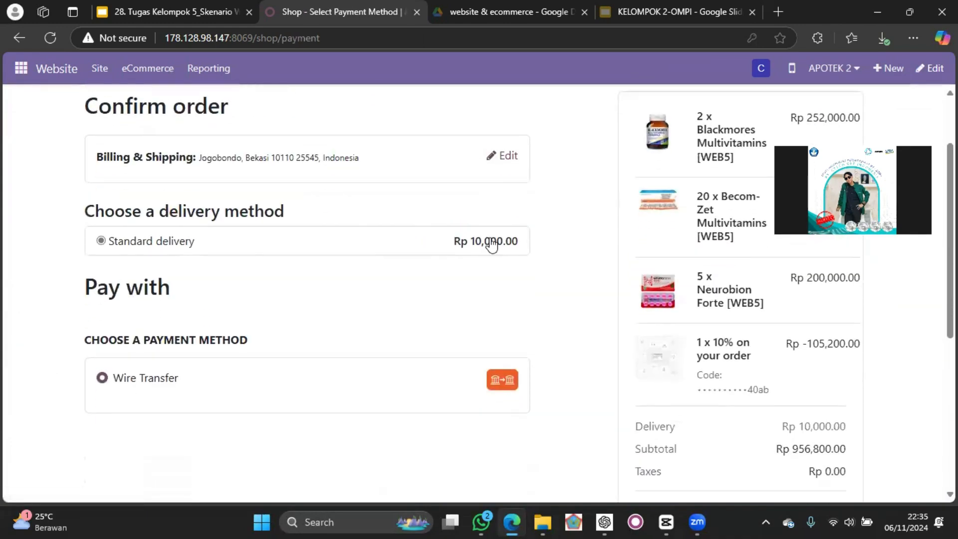
pyautogui.scroll(1, 492, 244)
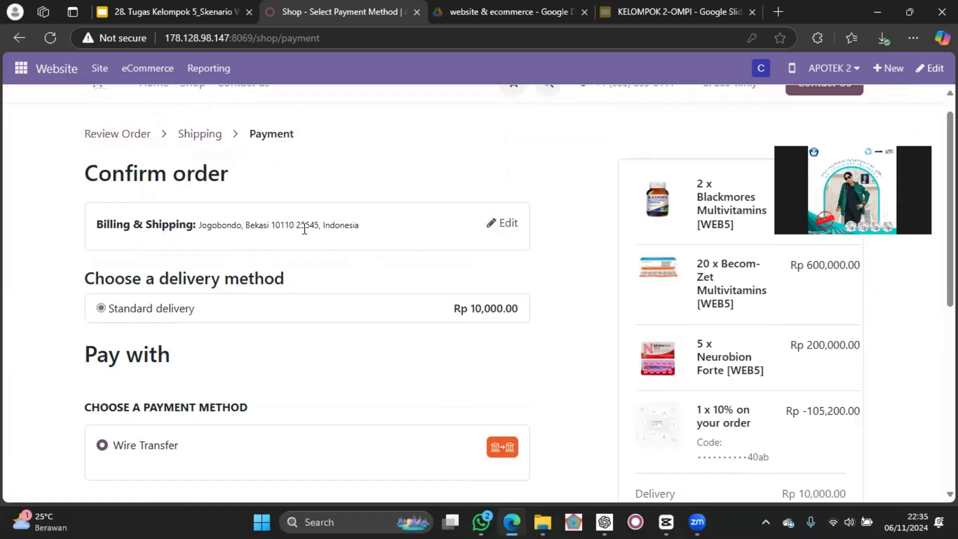
pyautogui.scroll(-1, 523, 240)
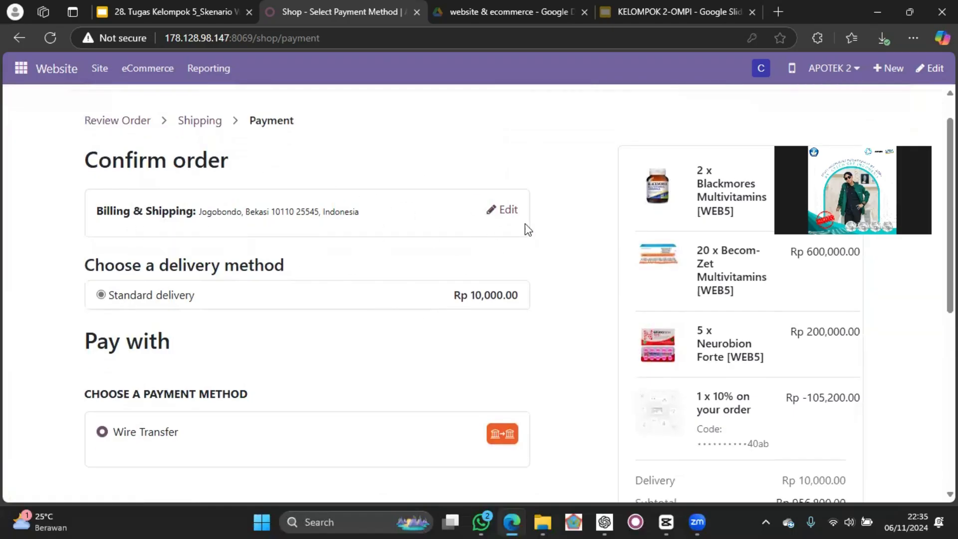
pyautogui.scroll(1, 563, 198)
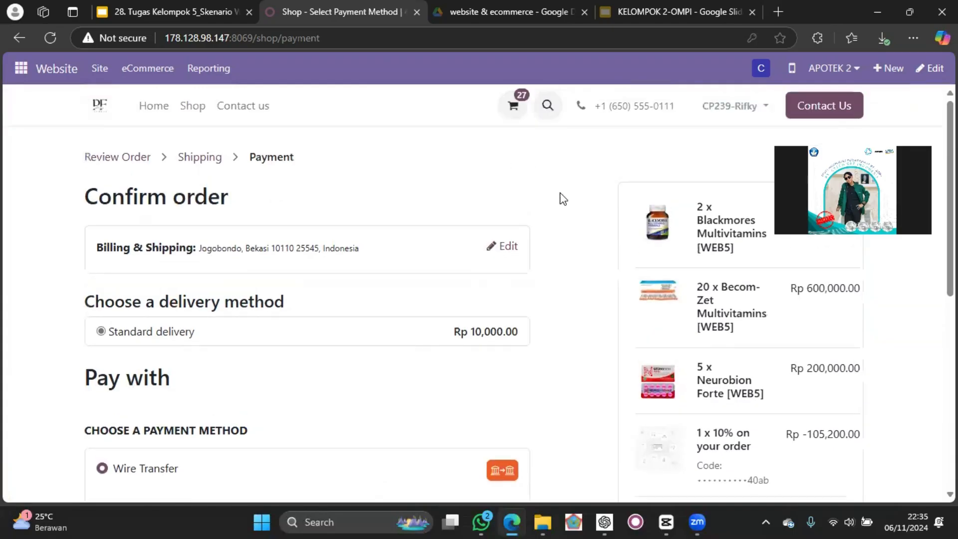
pyautogui.scroll(-2, 560, 199)
pyautogui.scroll(2, 560, 199)
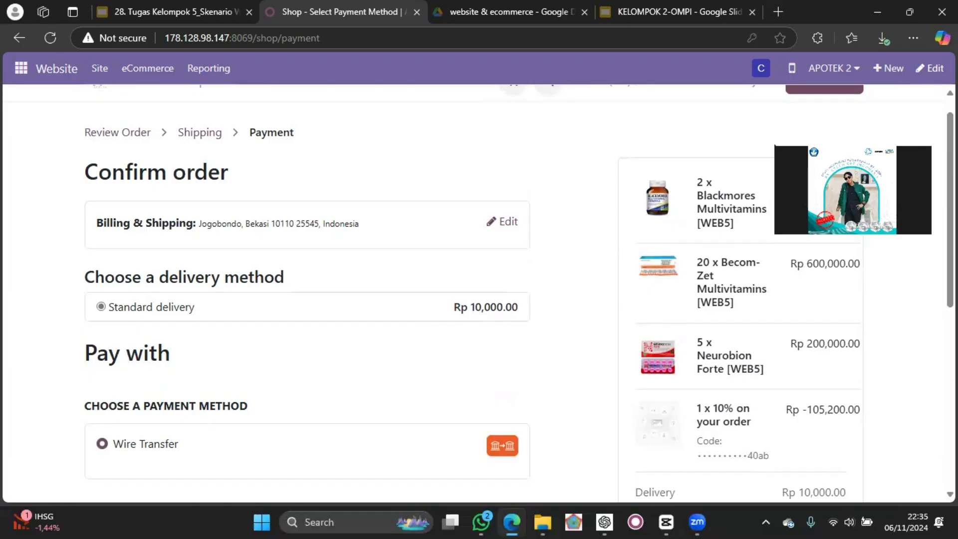
# Check the order summary's delivery fee and total, and pay for the order with Wire Transfer and Standard delivery.
pyautogui.scroll(-4, 813, 207)
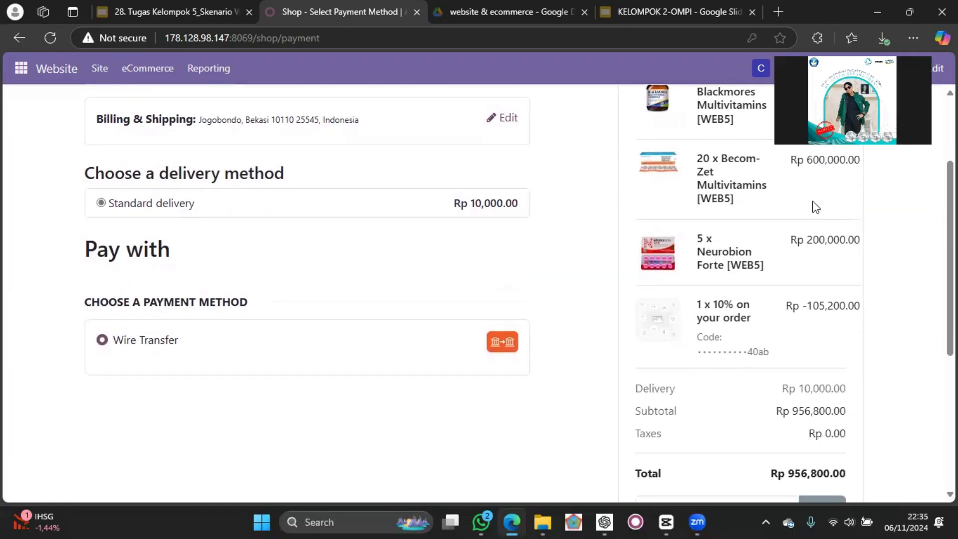
pyautogui.scroll(-1, 760, 326)
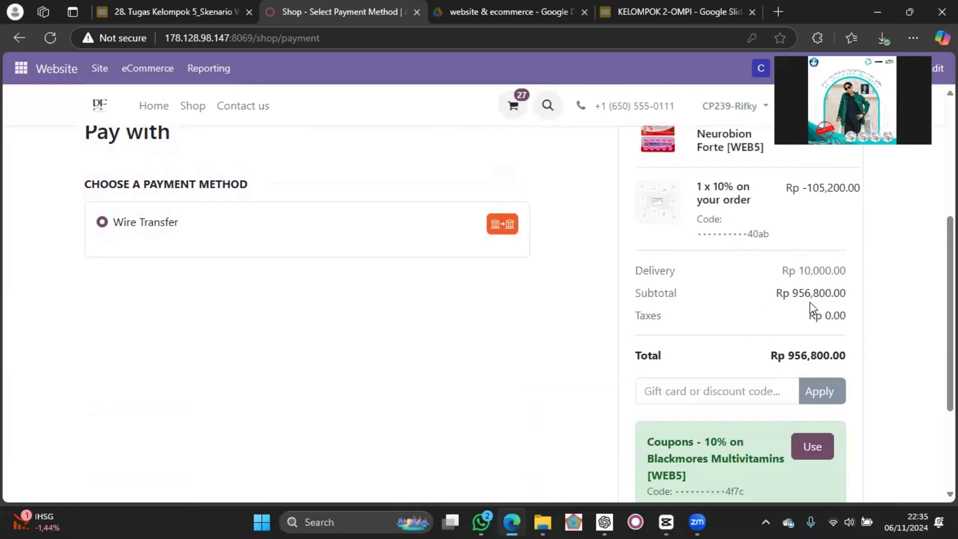
pyautogui.scroll(-2, 836, 322)
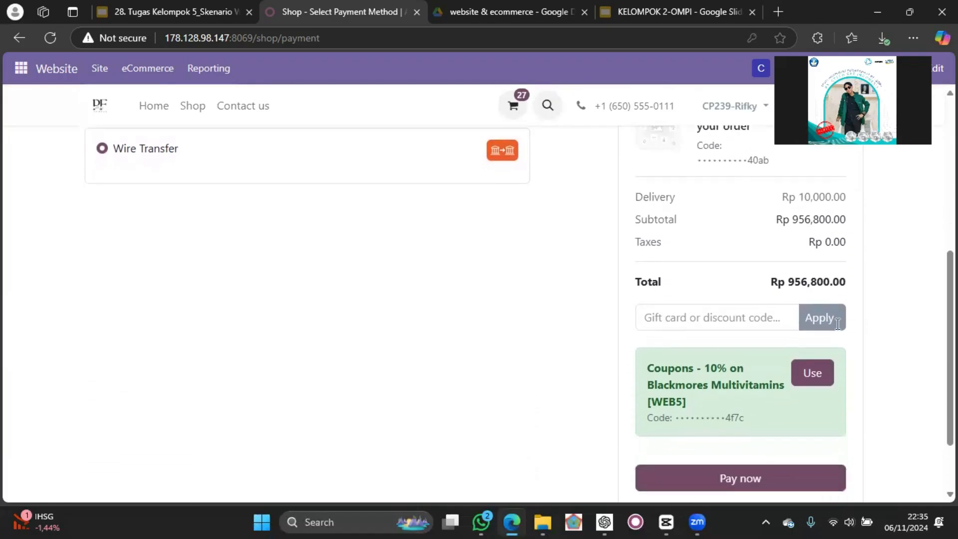
pyautogui.scroll(-2, 803, 378)
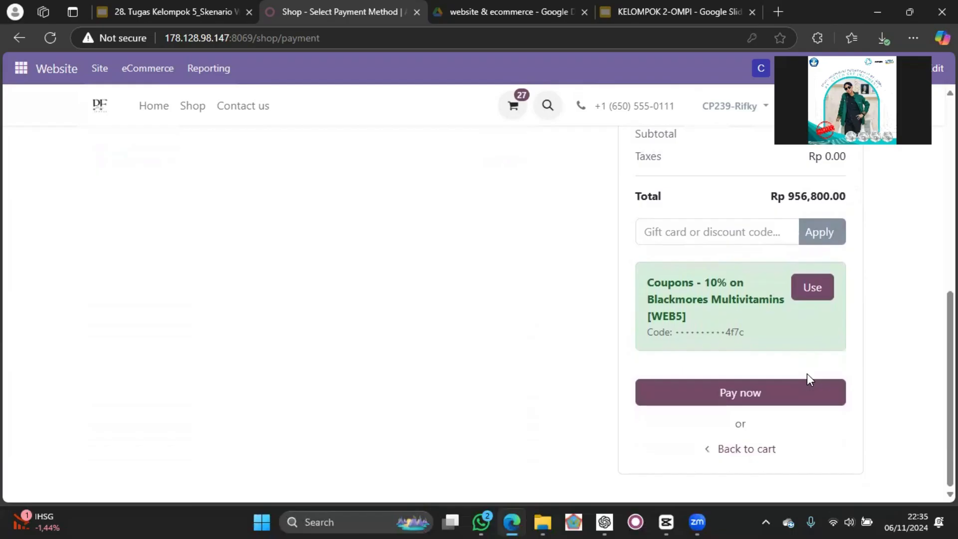
pyautogui.click(752, 392)
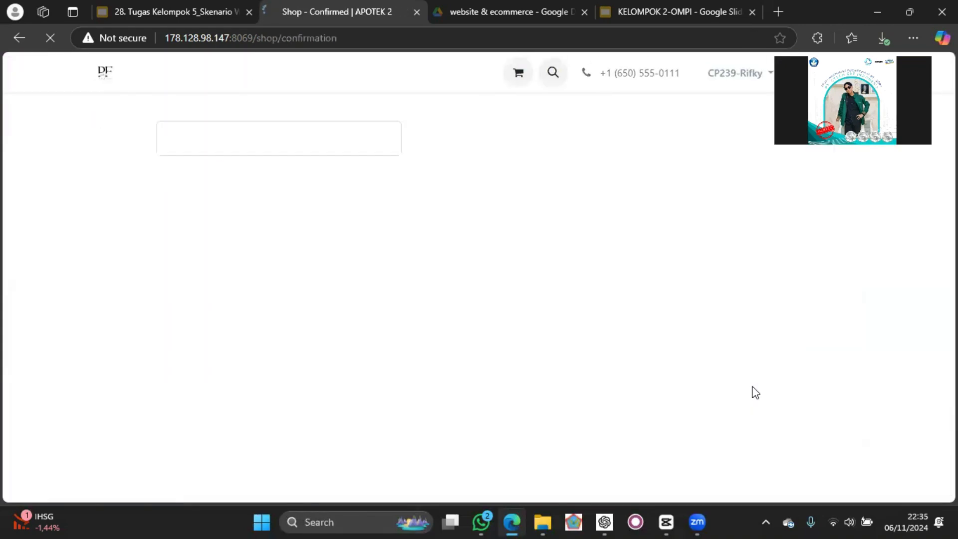
# Look over the payment information, ordered items and total on the order confirmation page.
pyautogui.scroll(-2, 546, 293)
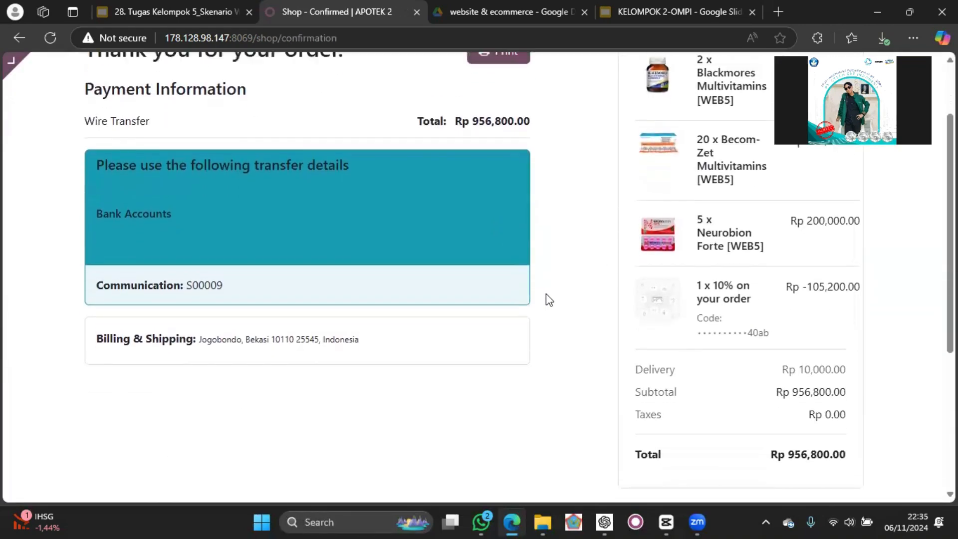
pyautogui.scroll(3, 546, 293)
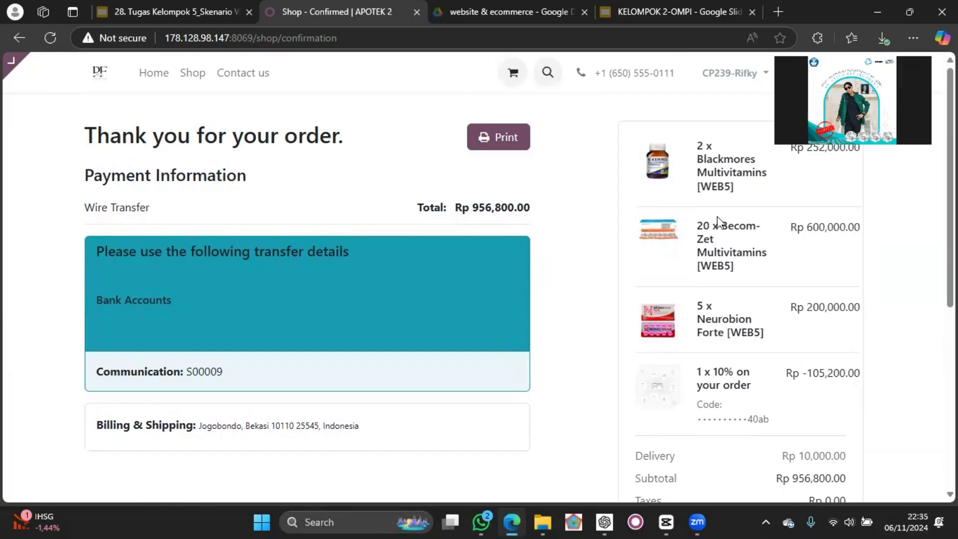
pyautogui.scroll(-1, 780, 334)
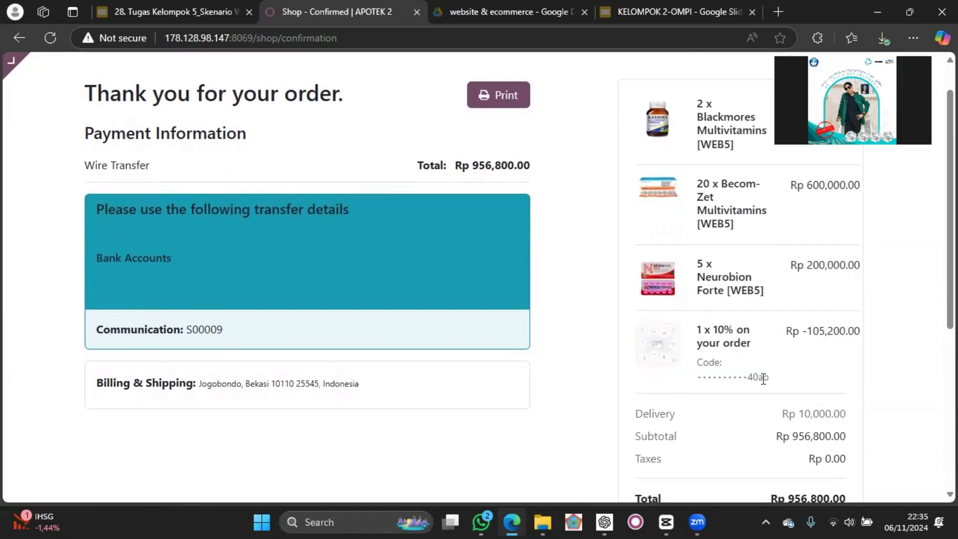
# Examine the discount line, delivery fee, subtotal, taxes and payment communication reference on the order confirmation page.
pyautogui.scroll(-2, 768, 374)
pyautogui.scroll(3, 768, 374)
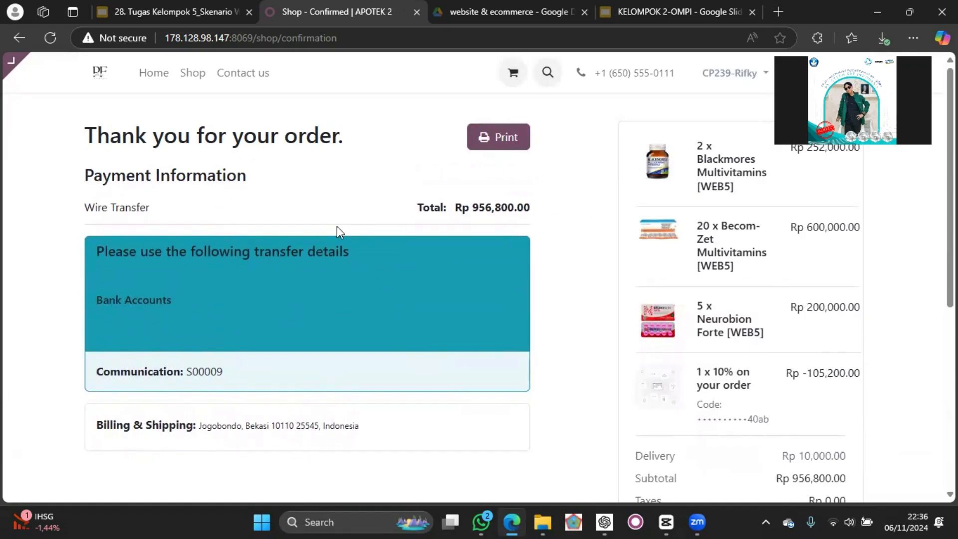
pyautogui.scroll(-3, 663, 266)
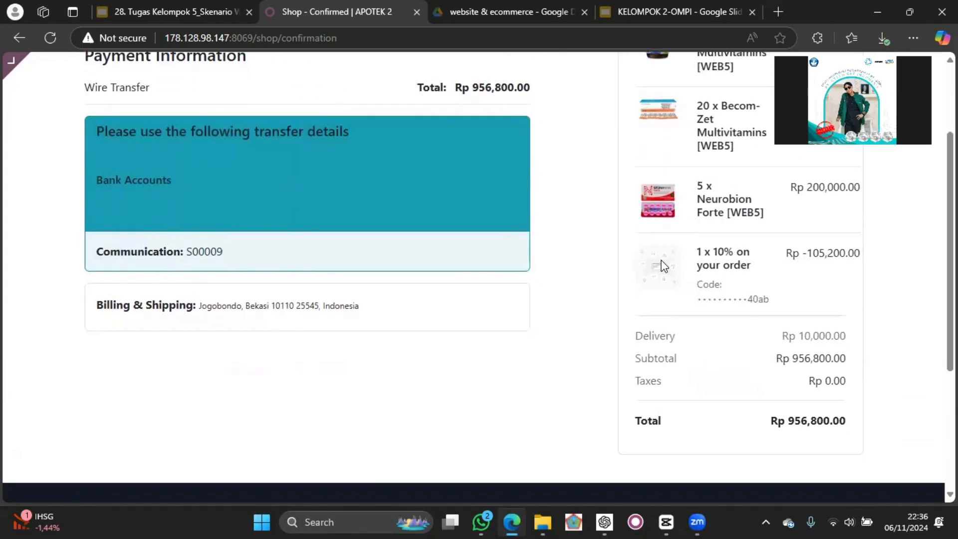
pyautogui.scroll(2, 663, 266)
pyautogui.scroll(-3, 662, 266)
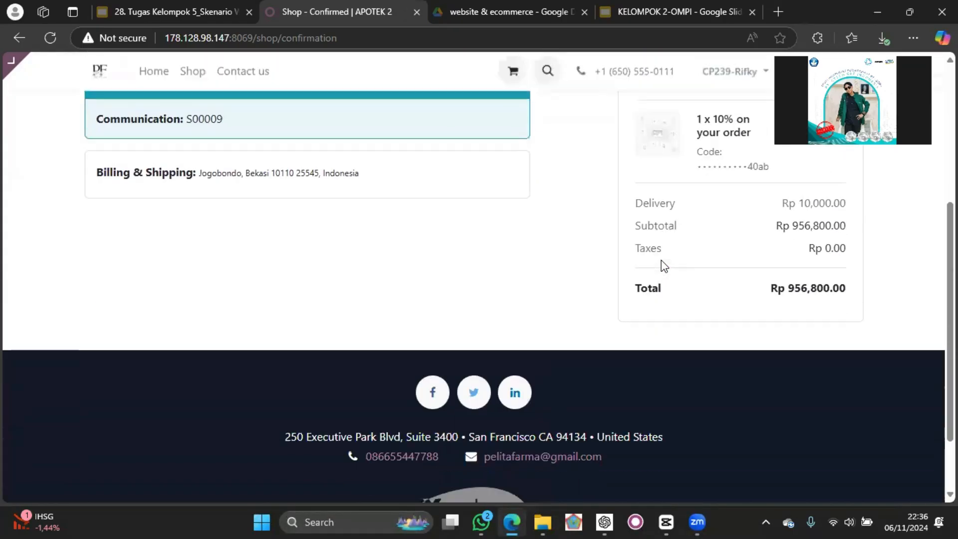
pyautogui.scroll(4, 663, 266)
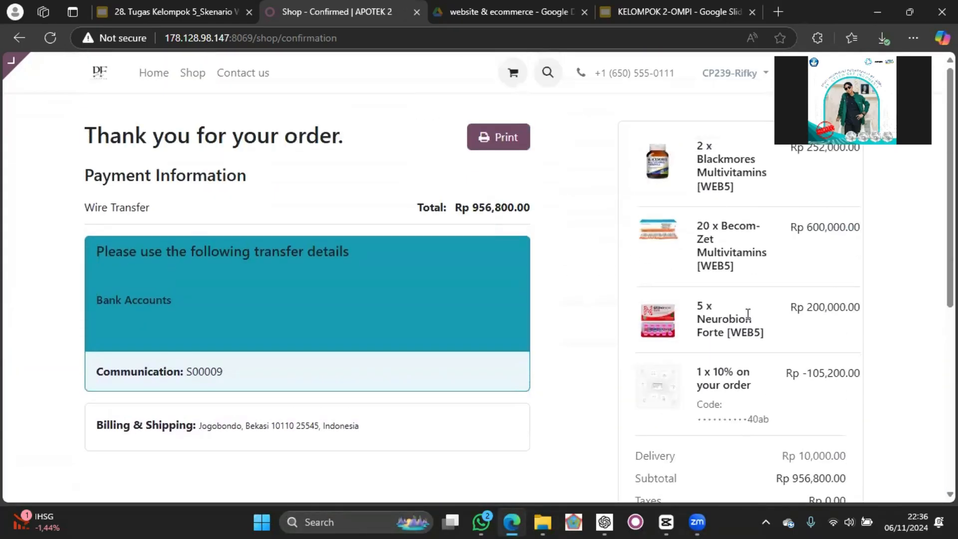
pyautogui.hotkey('ctrl', 'a')
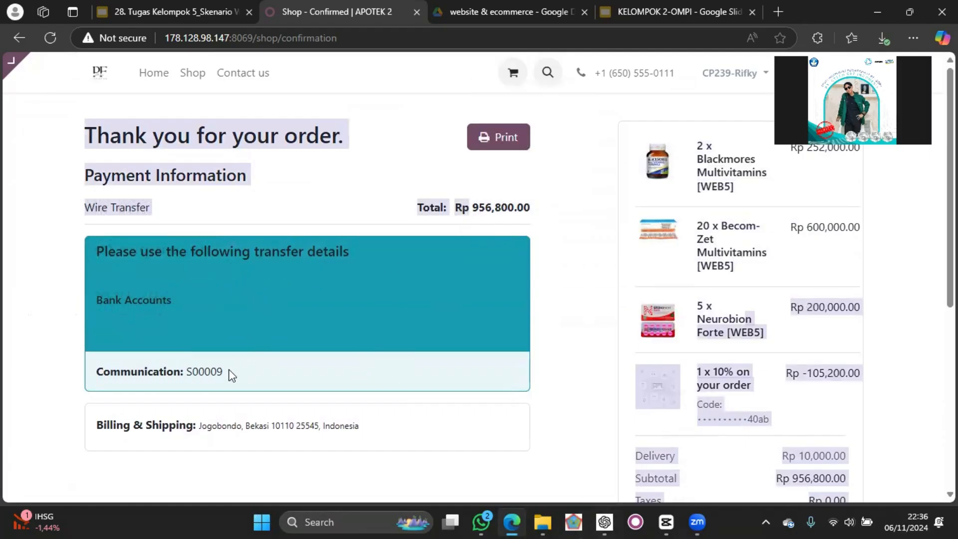
pyautogui.moveTo(230, 375); pyautogui.dragTo(186, 372)
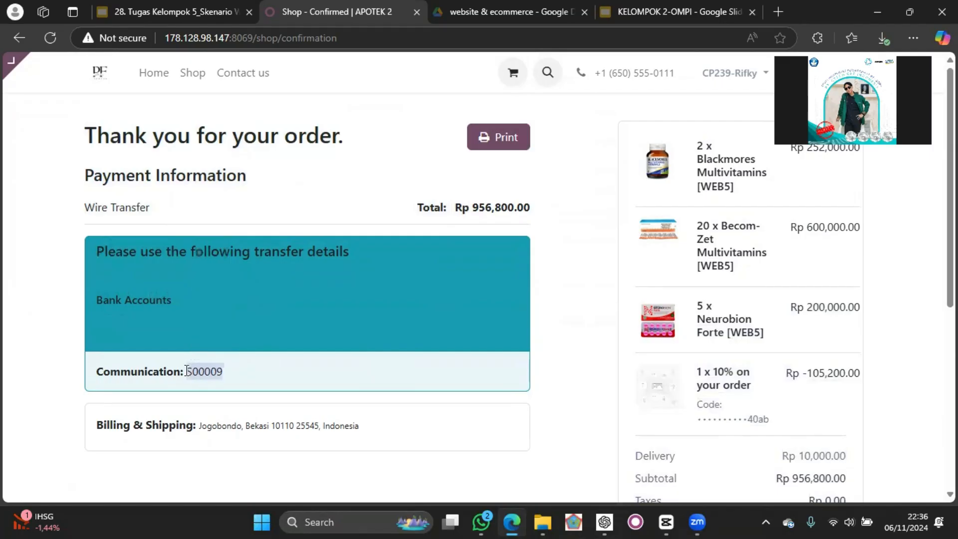
pyautogui.click(355, 163)
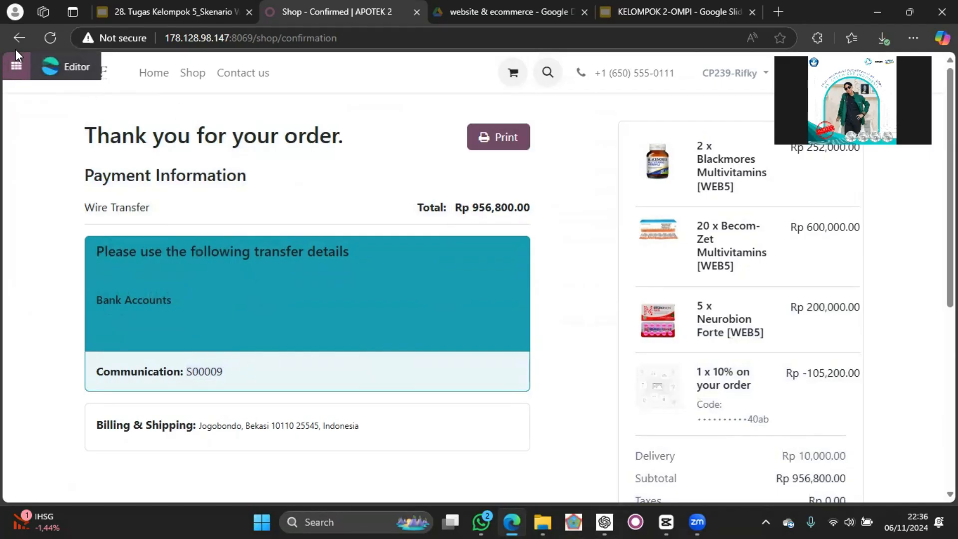
# Open the newest APOTEK 2 quotation, the one with status Quotation Sent, in the Sales app.
pyautogui.click(16, 66)
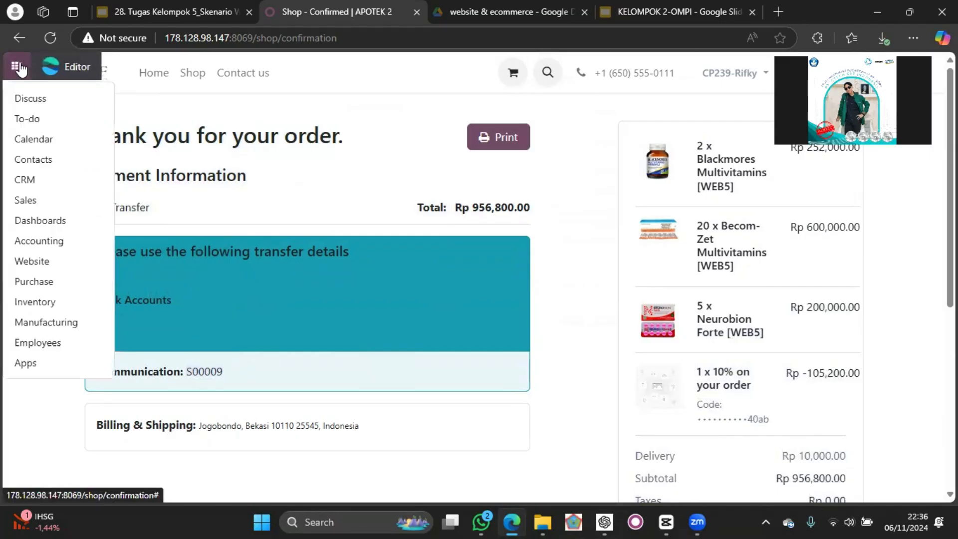
pyautogui.click(46, 202)
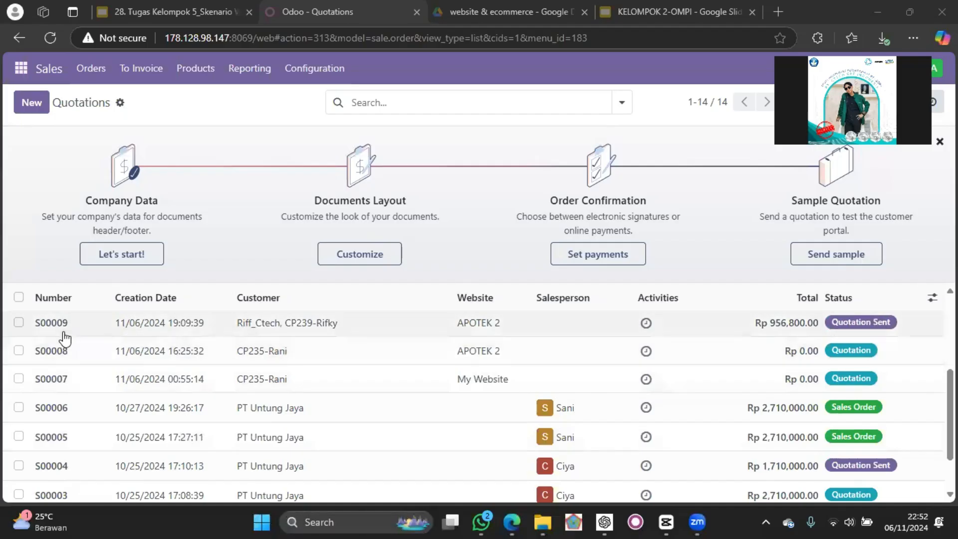
pyautogui.click(363, 323)
# Delete the Standard delivery line from the quotation's order lines and check the remaining lines.
pyautogui.scroll(-2, 244, 279)
pyautogui.scroll(-2, 245, 279)
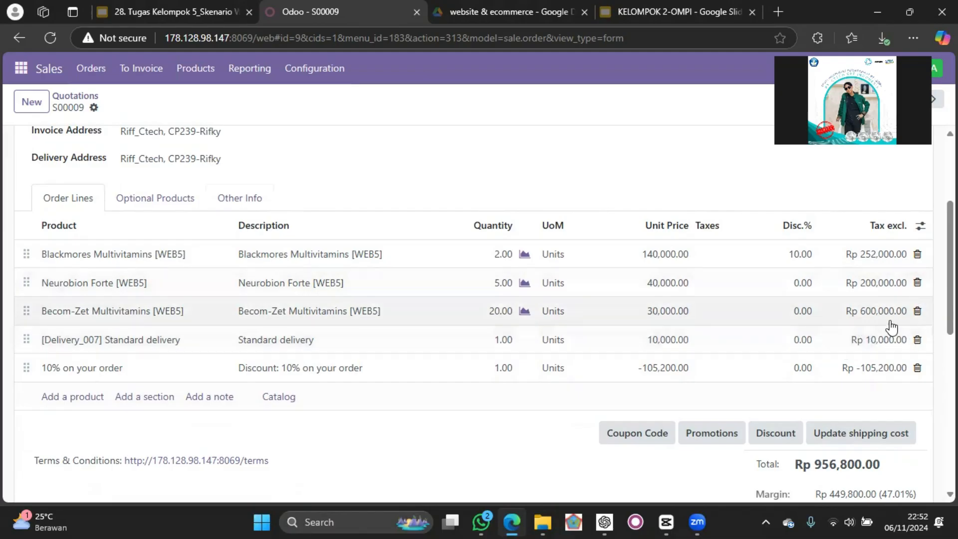
pyautogui.click(916, 340)
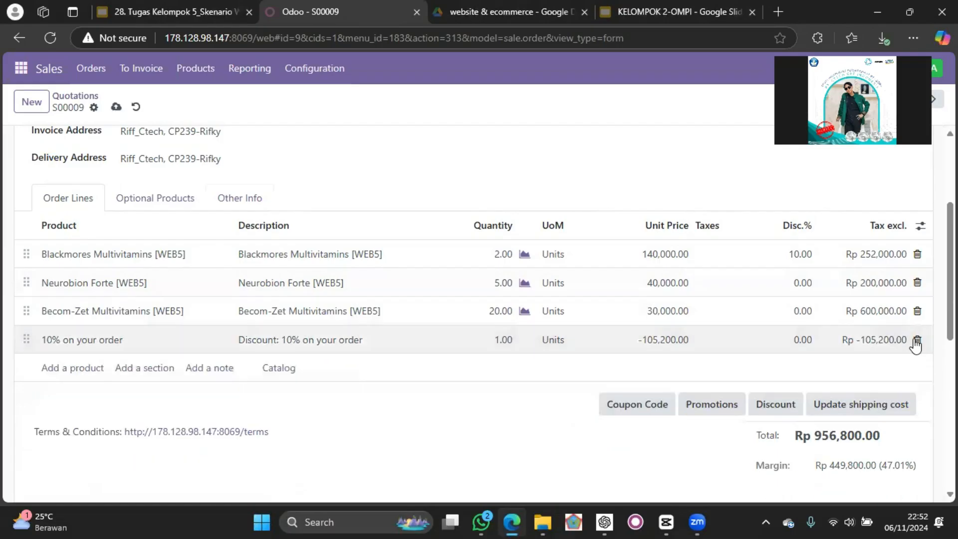
pyautogui.scroll(-1, 783, 319)
pyautogui.scroll(4, 754, 310)
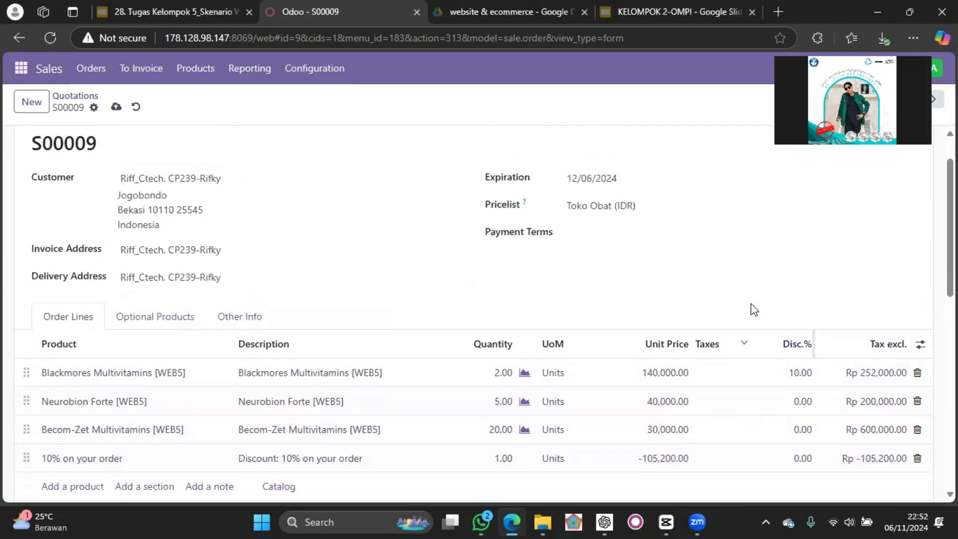
pyautogui.scroll(-2, 753, 309)
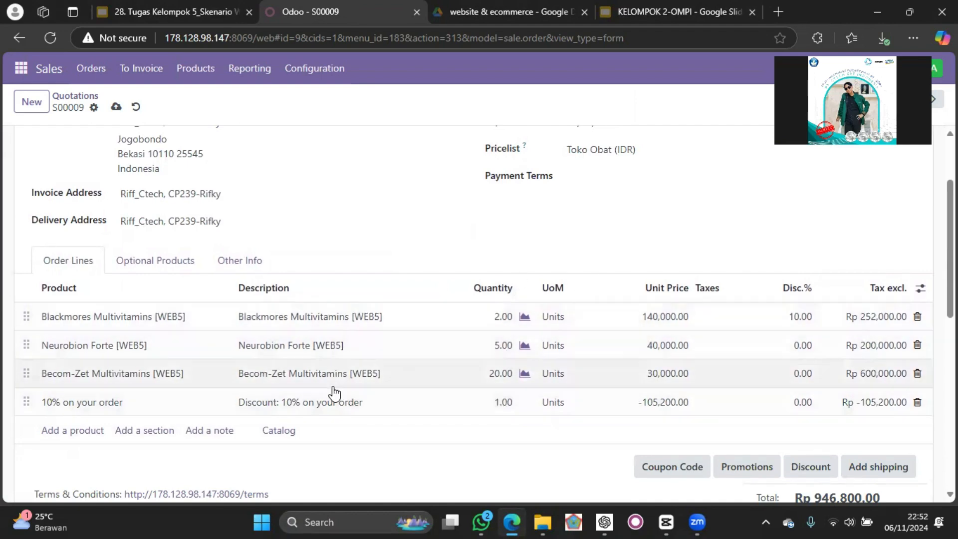
pyautogui.scroll(2, 765, 279)
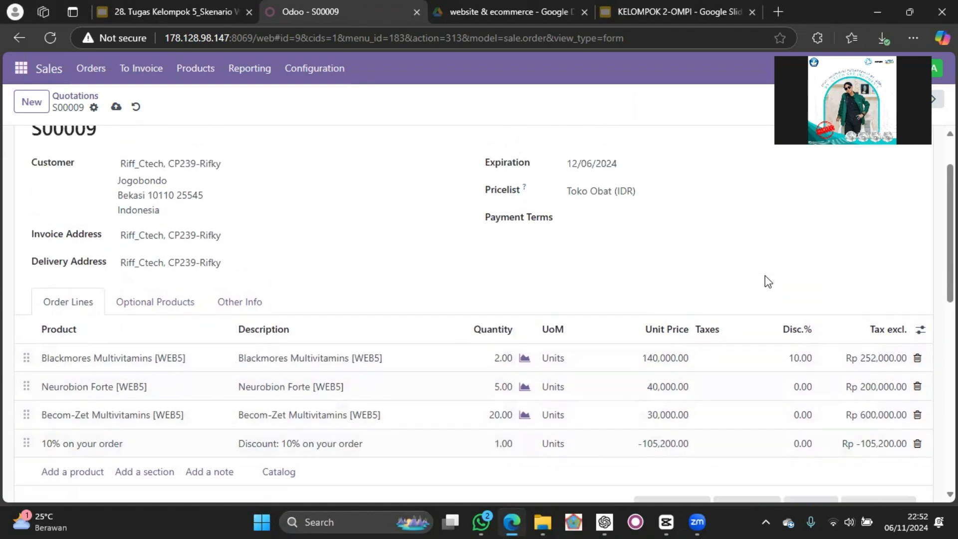
# Confirm the quotation as a sales order and check its order lines, total and margin.
pyautogui.click(43, 142)
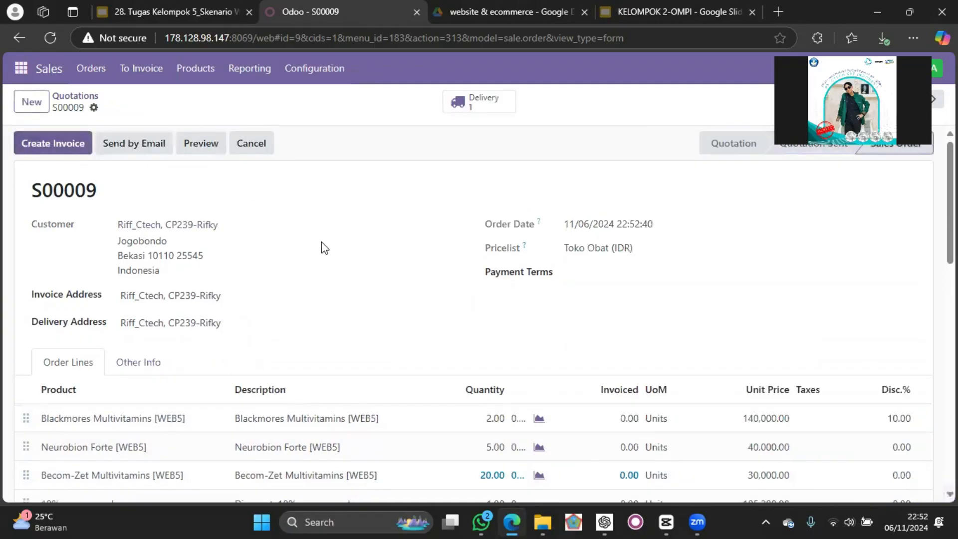
pyautogui.scroll(-3, 336, 253)
pyautogui.scroll(3, 304, 254)
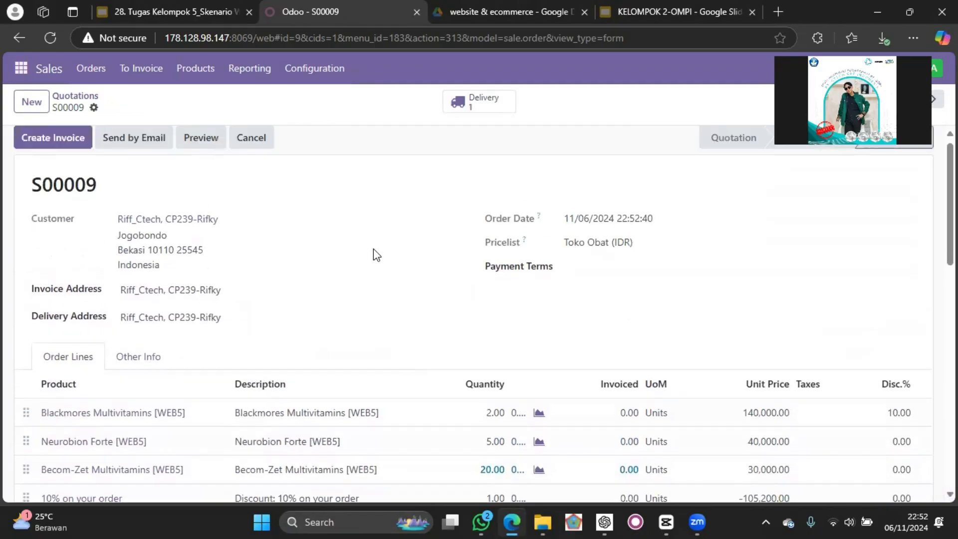
pyautogui.scroll(-1, 399, 274)
pyautogui.scroll(-1, 573, 357)
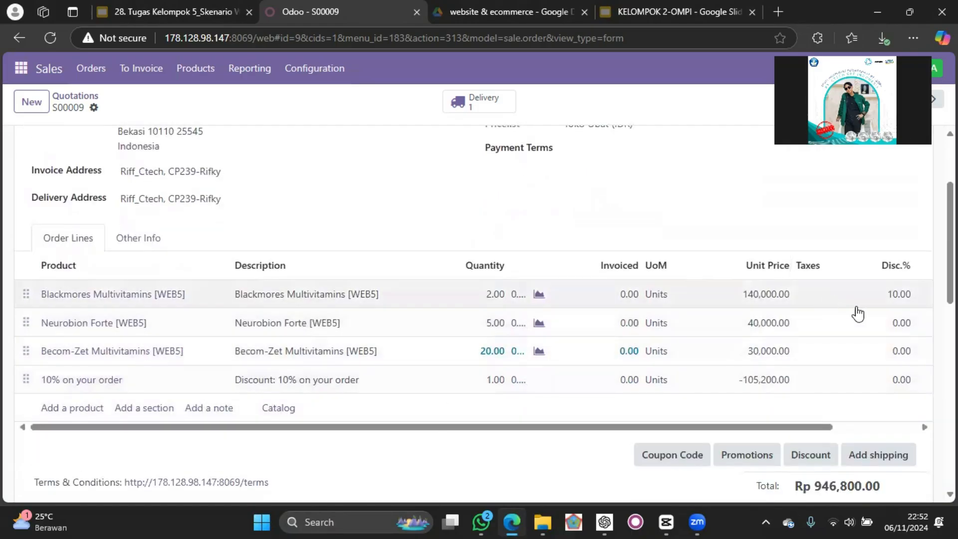
pyautogui.scroll(-2, 861, 311)
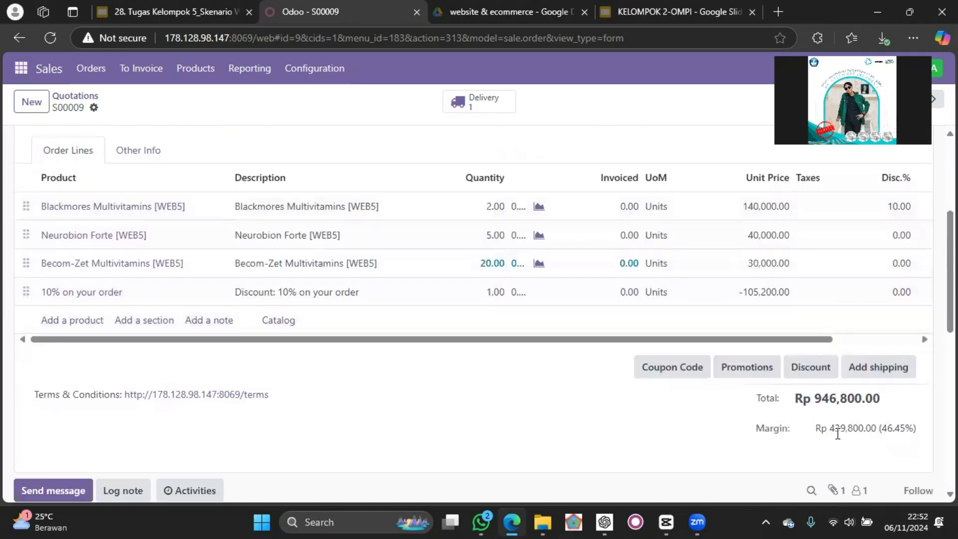
pyautogui.scroll(5, 537, 221)
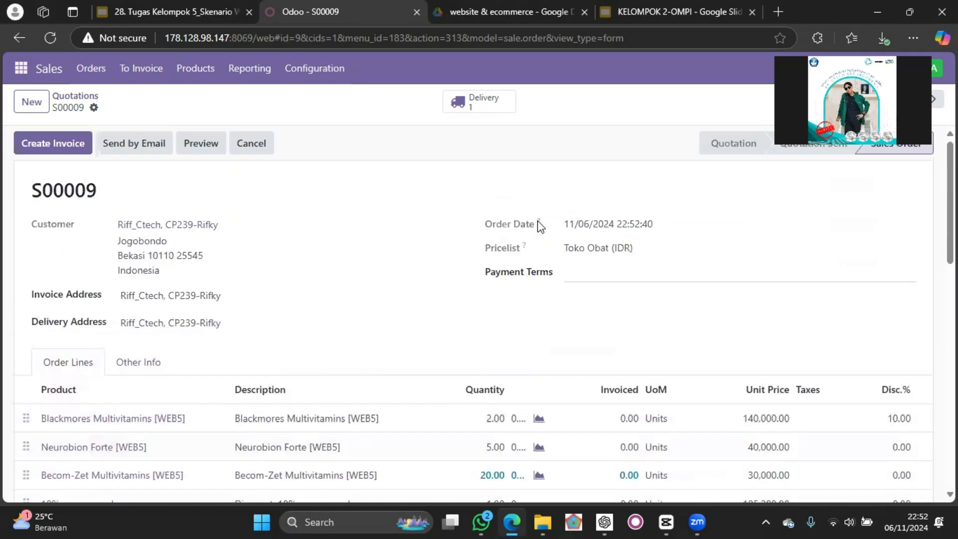
# Open the sales order's delivery, check its reference, products and quantities, and validate the delivery.
pyautogui.click(483, 98)
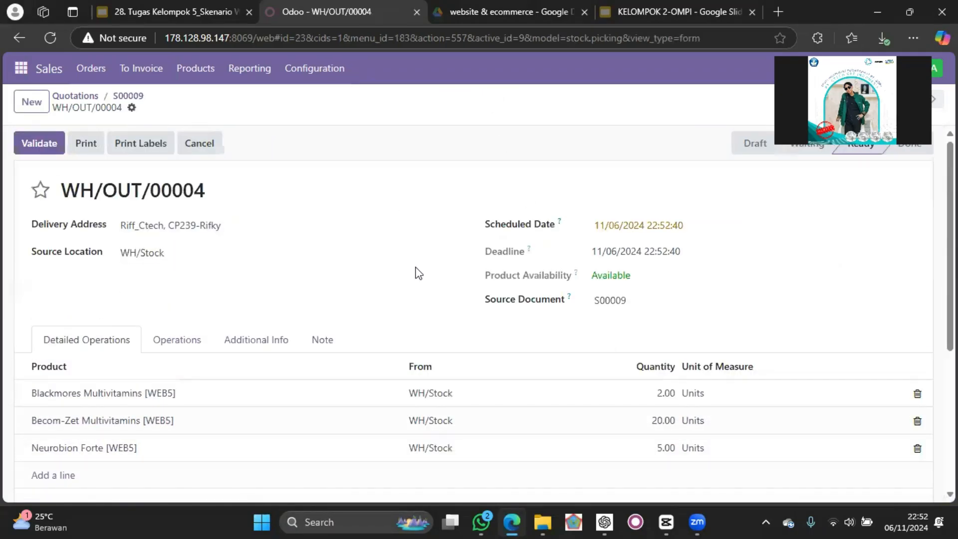
pyautogui.scroll(-2, 416, 272)
pyautogui.scroll(2, 418, 273)
pyautogui.moveTo(68, 190); pyautogui.dragTo(203, 201)
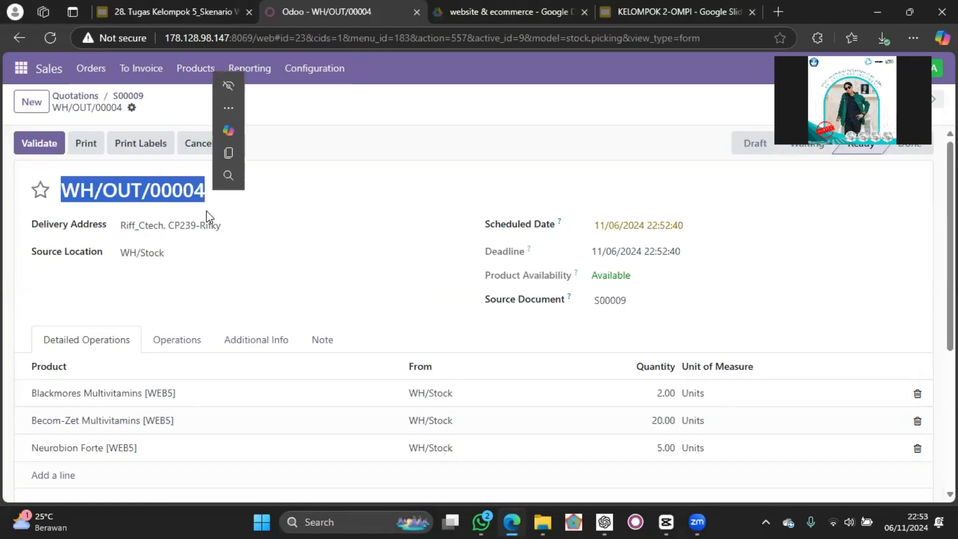
pyautogui.click(343, 321)
pyautogui.scroll(-2, 342, 321)
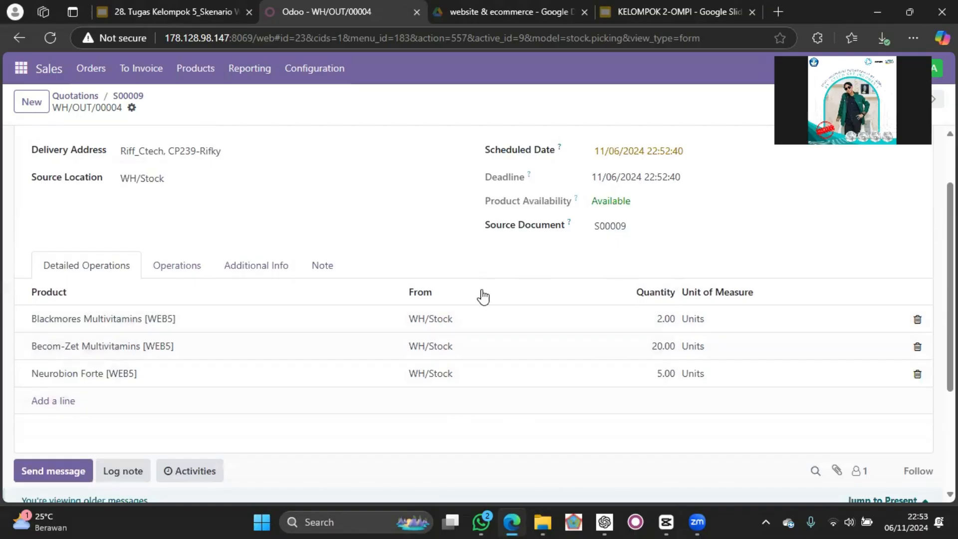
pyautogui.scroll(-1, 517, 361)
pyautogui.scroll(3, 517, 364)
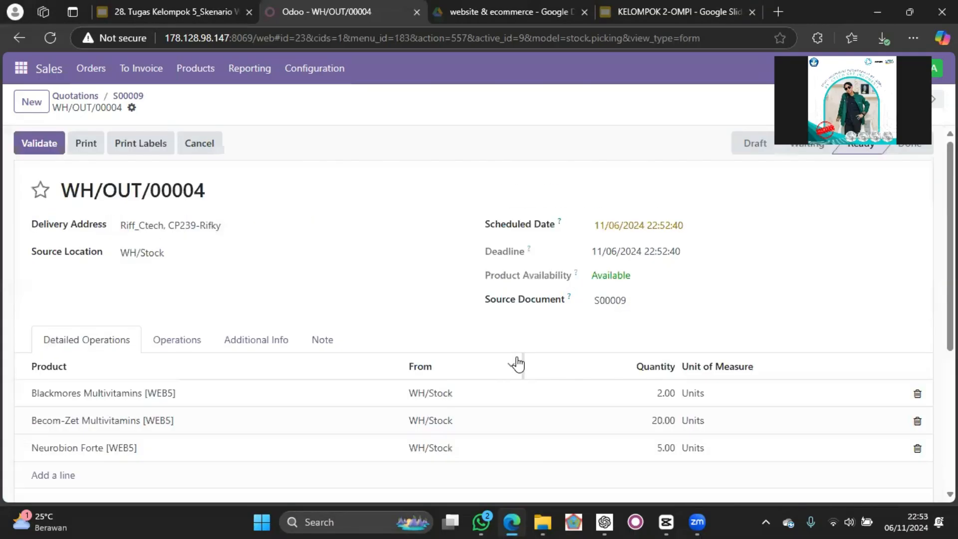
pyautogui.click(48, 150)
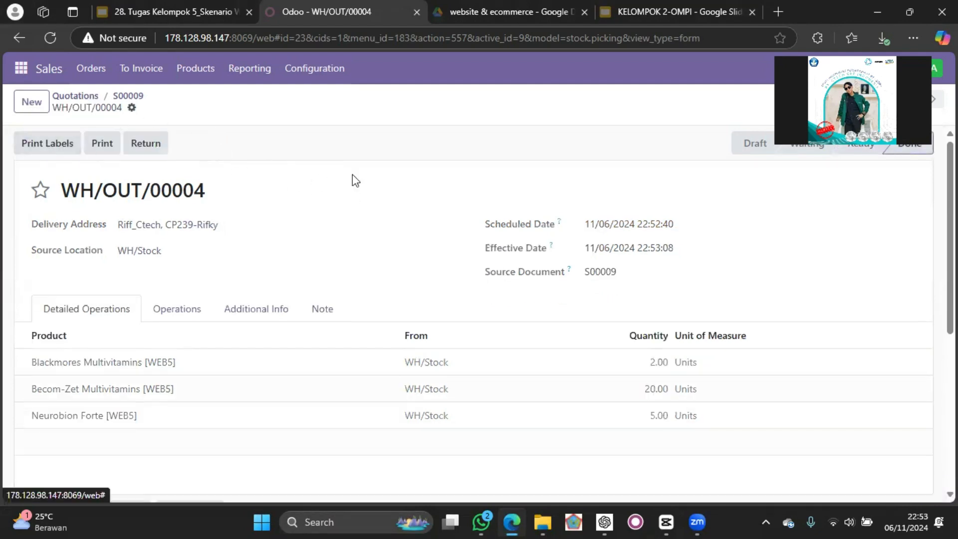
pyautogui.scroll(-2, 409, 202)
pyautogui.scroll(-2, 409, 202)
pyautogui.scroll(4, 409, 202)
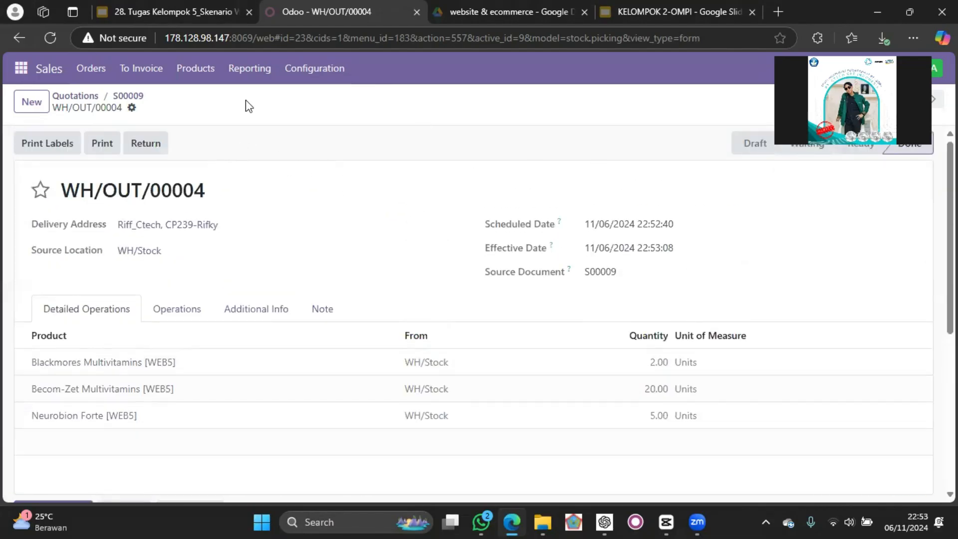
# Return to the sales order and create a draft invoice from it as a Regular invoice.
pyautogui.click(128, 96)
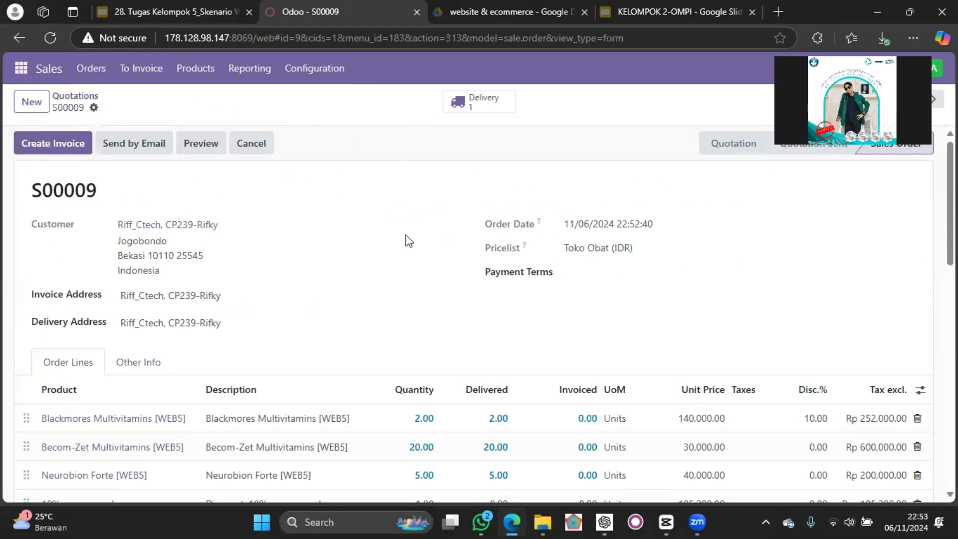
pyautogui.scroll(-2, 408, 241)
pyautogui.scroll(2, 406, 239)
pyautogui.click(51, 151)
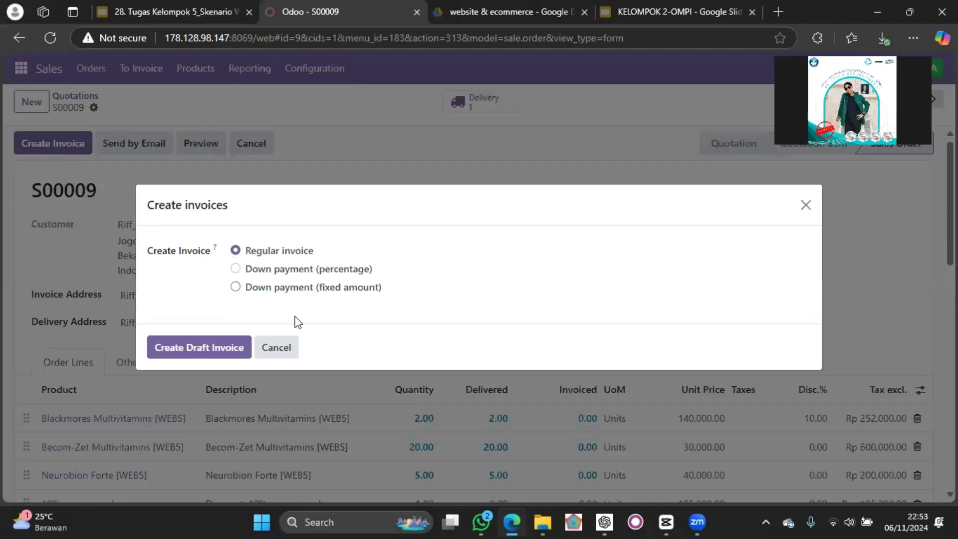
pyautogui.click(221, 346)
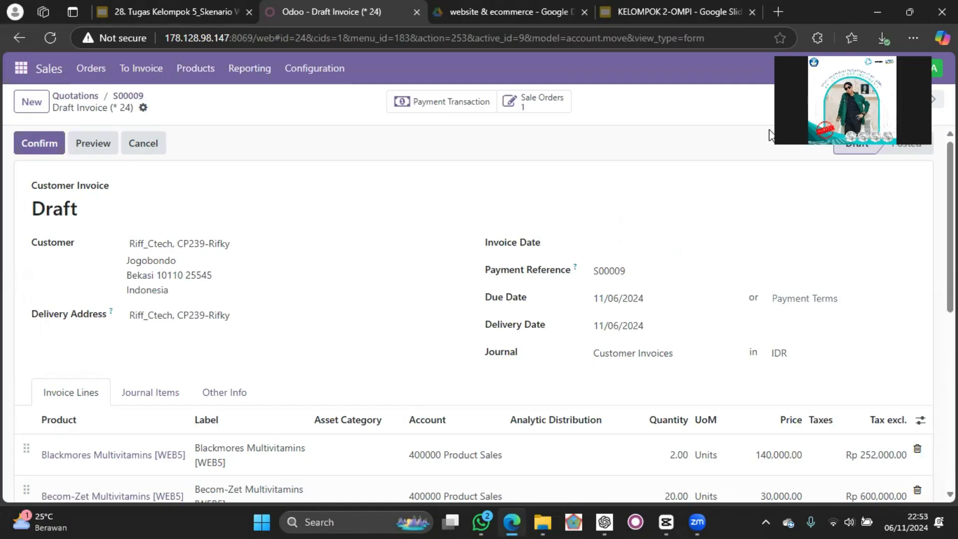
# Review the draft invoice's customer details, payment reference, due date, invoice lines and total.
pyautogui.scroll(-3, 686, 182)
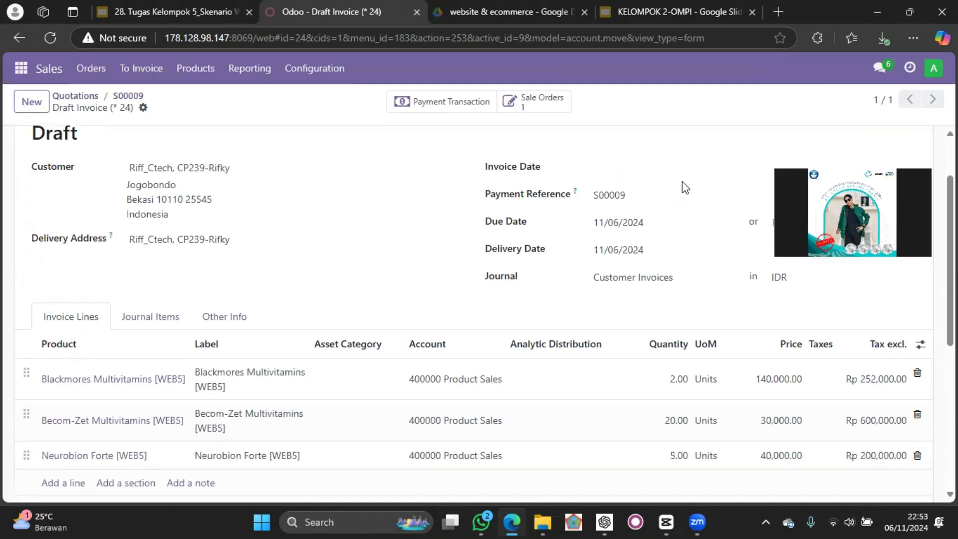
pyautogui.scroll(-1, 683, 181)
pyautogui.scroll(5, 682, 181)
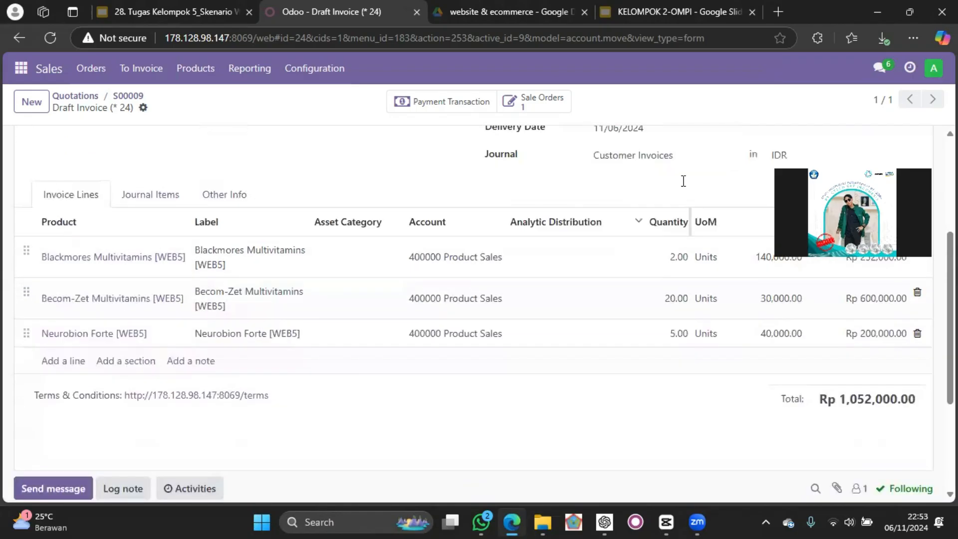
pyautogui.scroll(1, 456, 132)
pyautogui.scroll(-3, 514, 147)
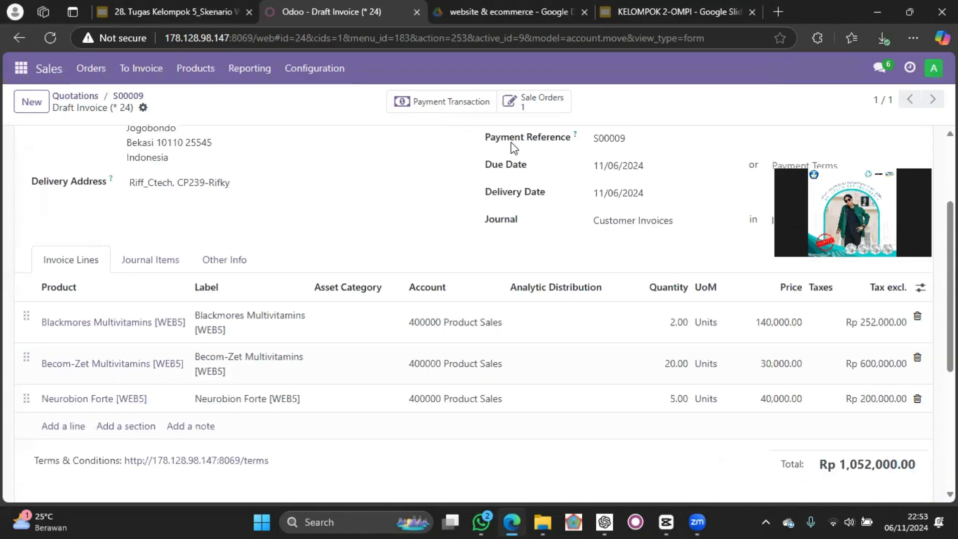
pyautogui.scroll(3, 426, 234)
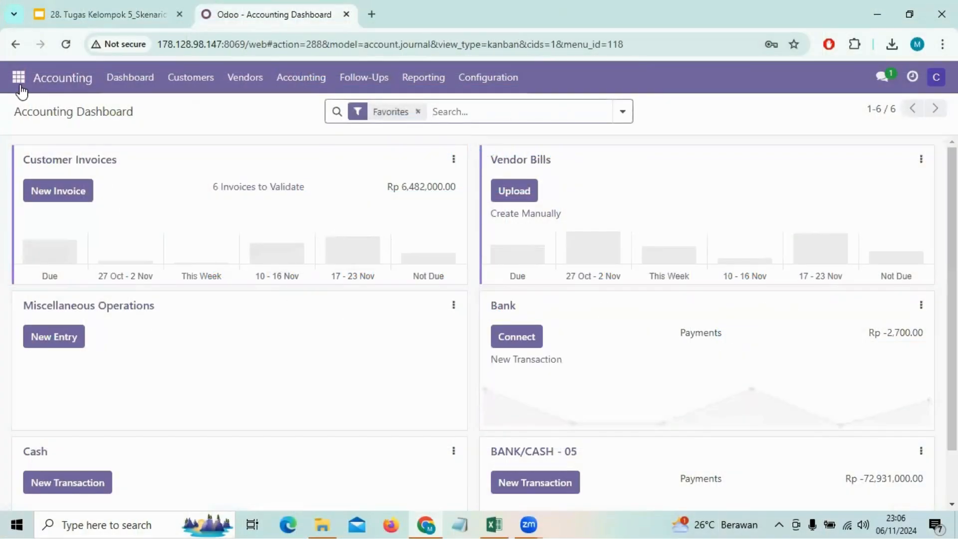
# Open the list of customer invoices from the Accounting dashboard.
pyautogui.click(20, 85)
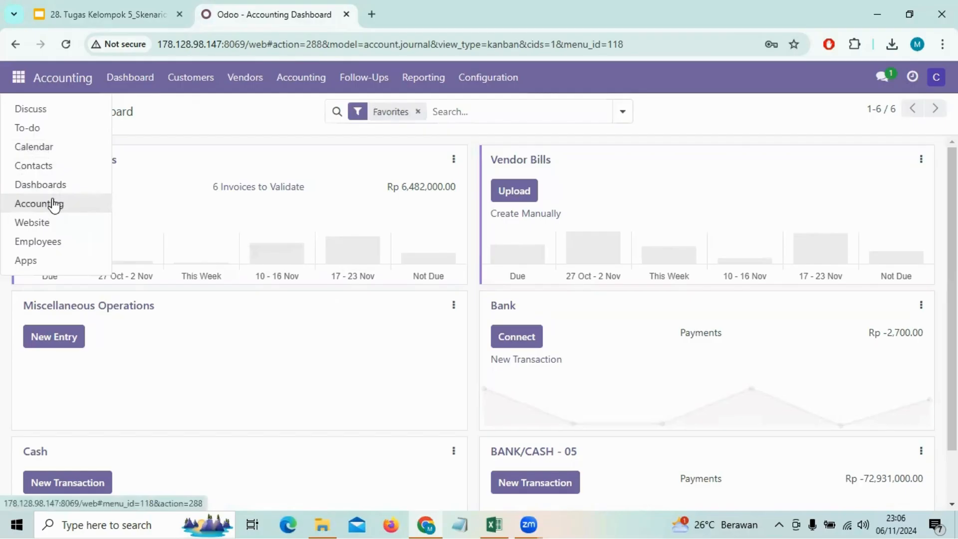
pyautogui.click(404, 142)
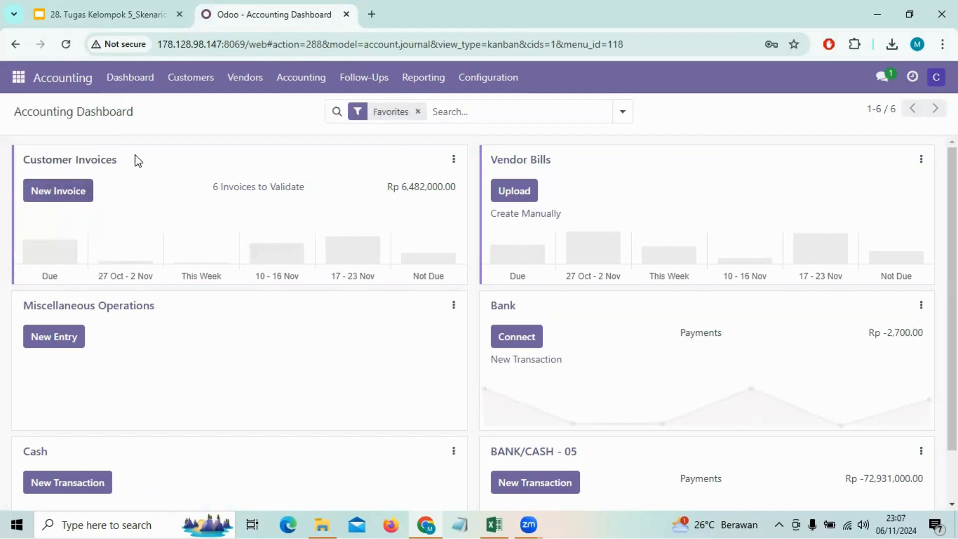
pyautogui.click(109, 164)
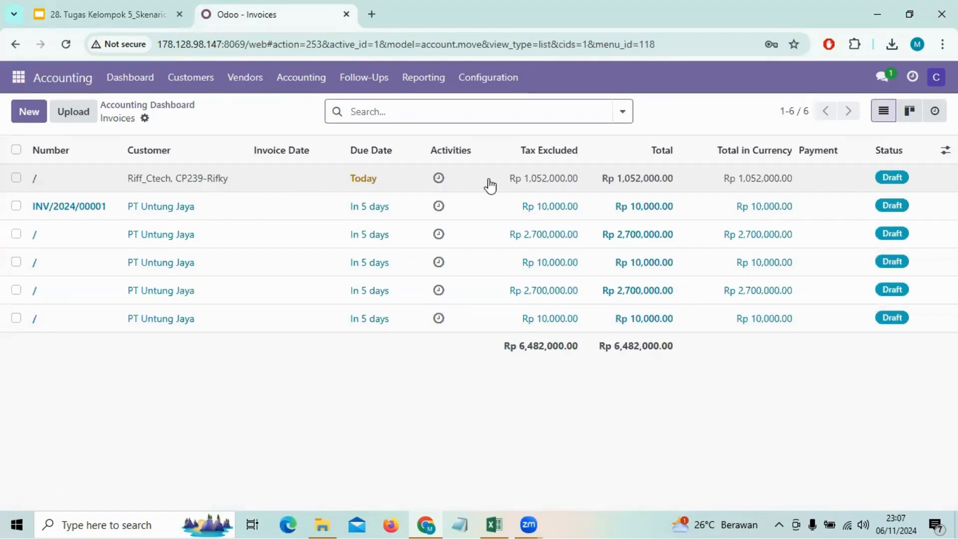
# Open the Rp 1,052,000.00 draft customer invoice, check its details and lines, and confirm it.
pyautogui.click(357, 181)
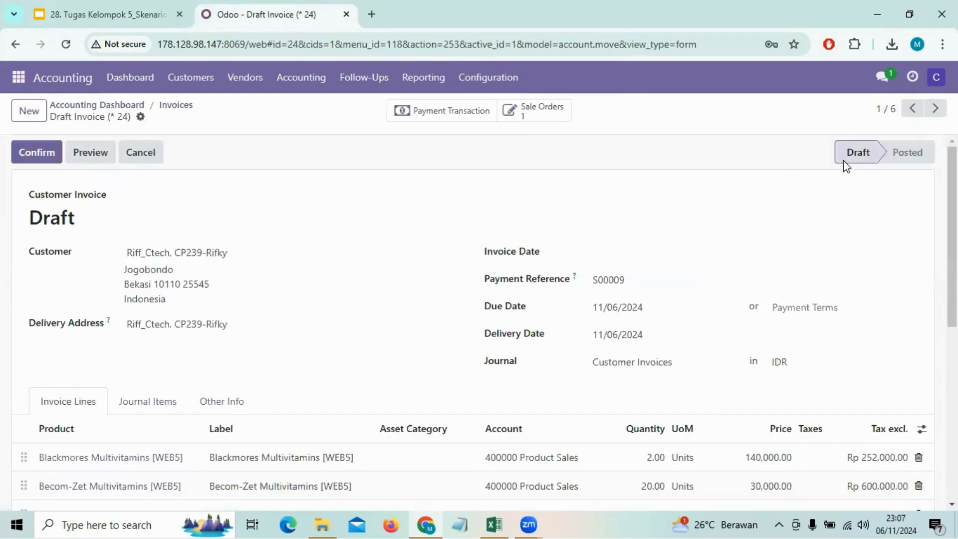
pyautogui.scroll(-3, 691, 220)
pyautogui.scroll(3, 691, 220)
pyautogui.click(31, 156)
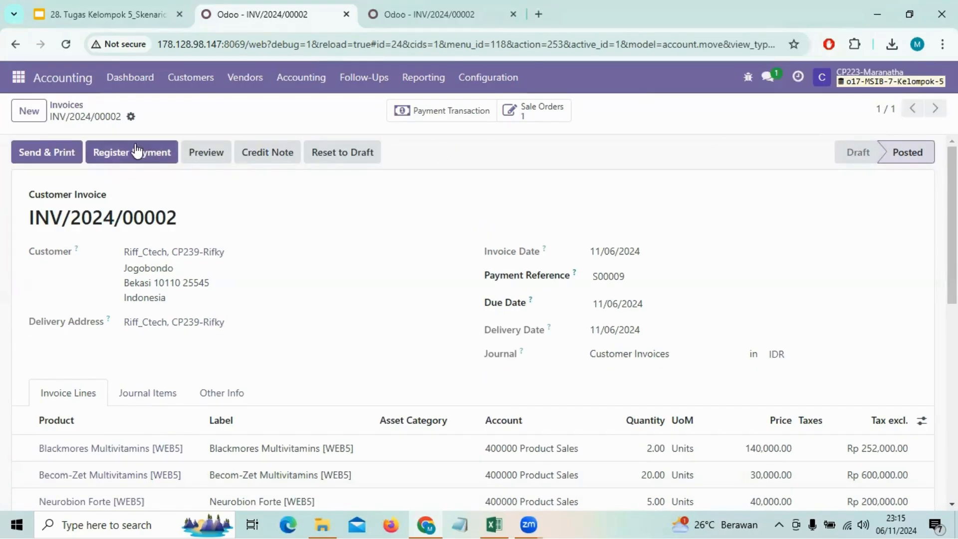
# Register a payment of Rp 1,052,000.00 for the invoice through the Bank journal with the Manual method, dated 11/06/2024.
pyautogui.click(128, 156)
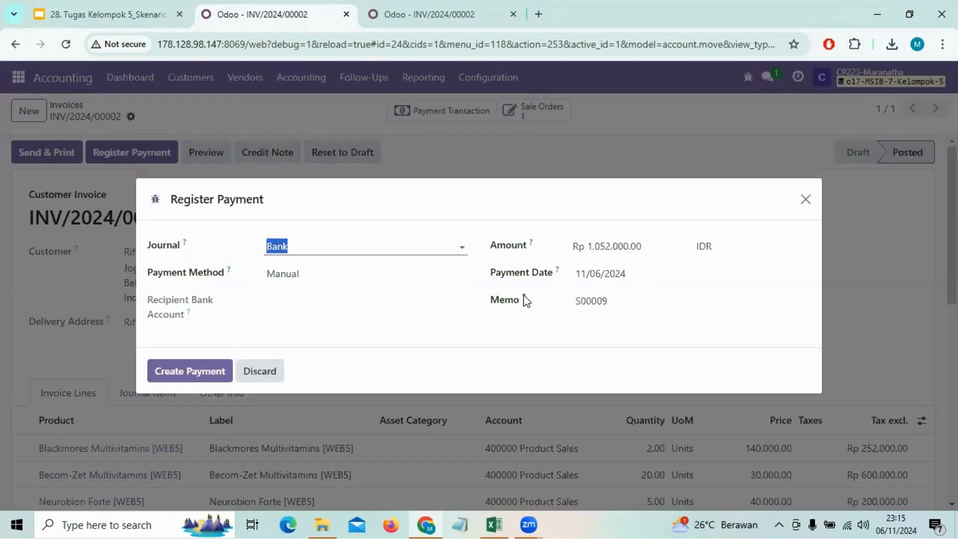
pyautogui.click(204, 371)
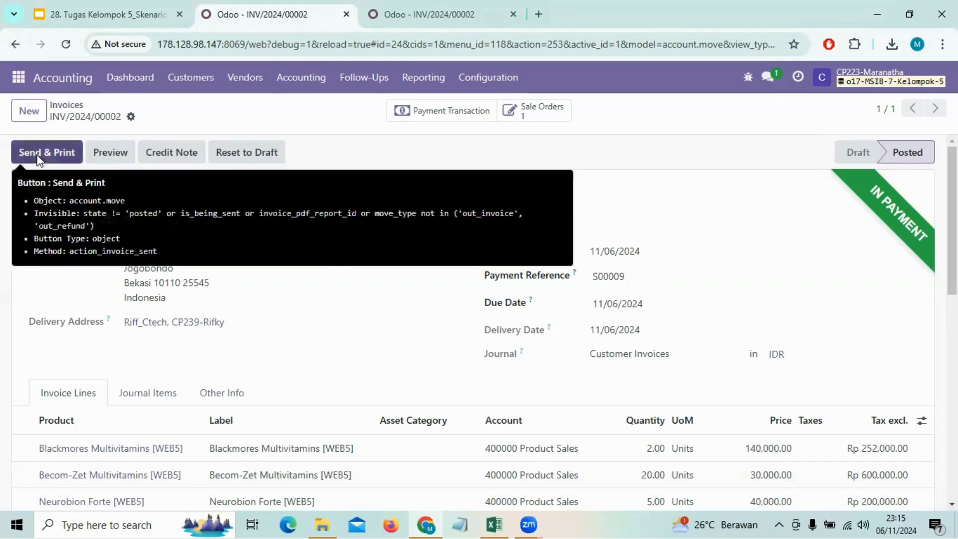
# Send the invoice by email with the Invoice: Sending template, print it, and keep the blocked PDF download.
pyautogui.click(37, 158)
pyautogui.scroll(-1, 310, 268)
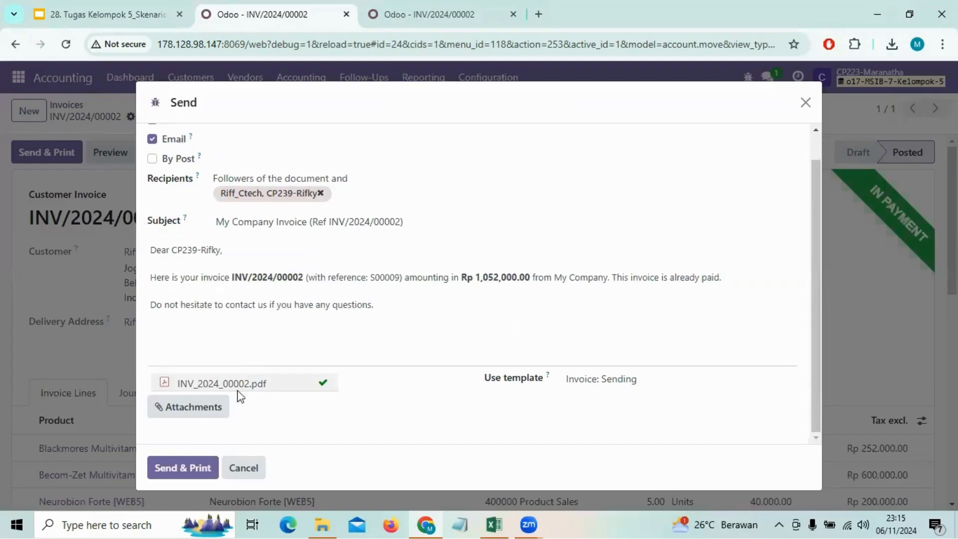
pyautogui.click(190, 468)
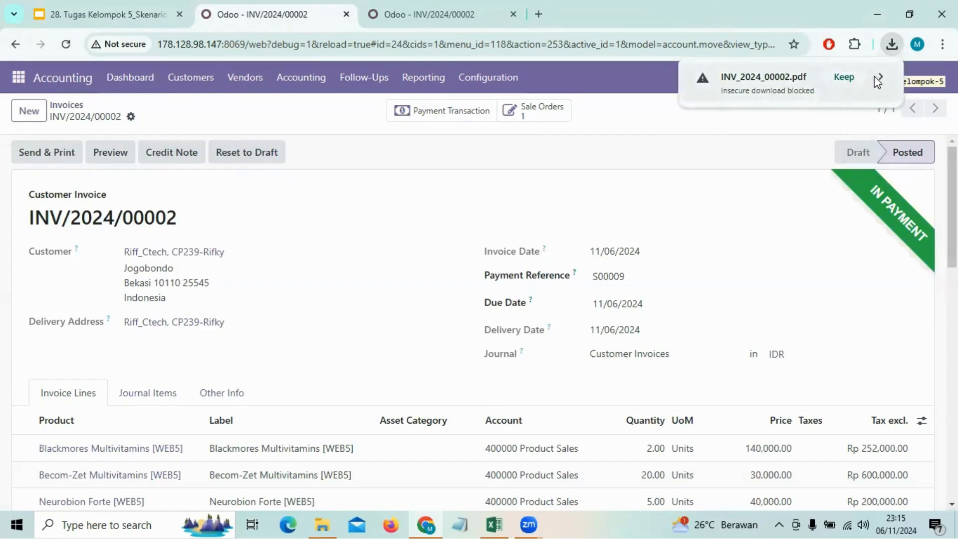
pyautogui.click(848, 78)
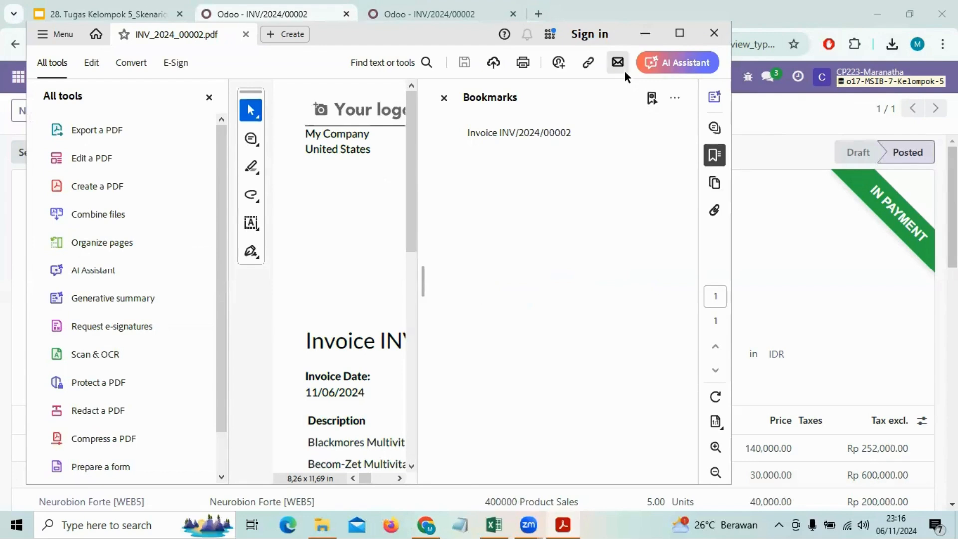
# Maximize the PDF viewer window and narrow the Bookmarks pane to give the invoice page more room.
pyautogui.click(673, 32)
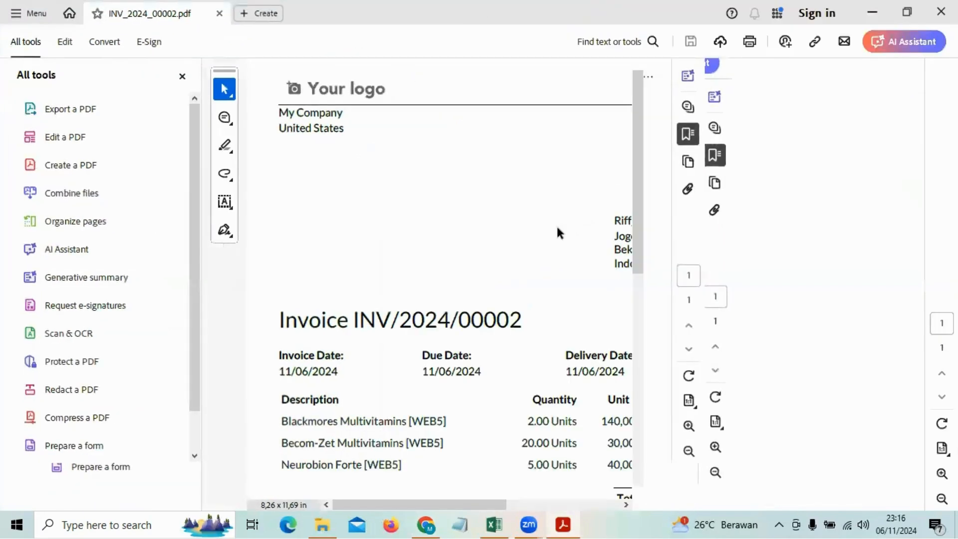
pyautogui.moveTo(645, 289); pyautogui.dragTo(850, 365)
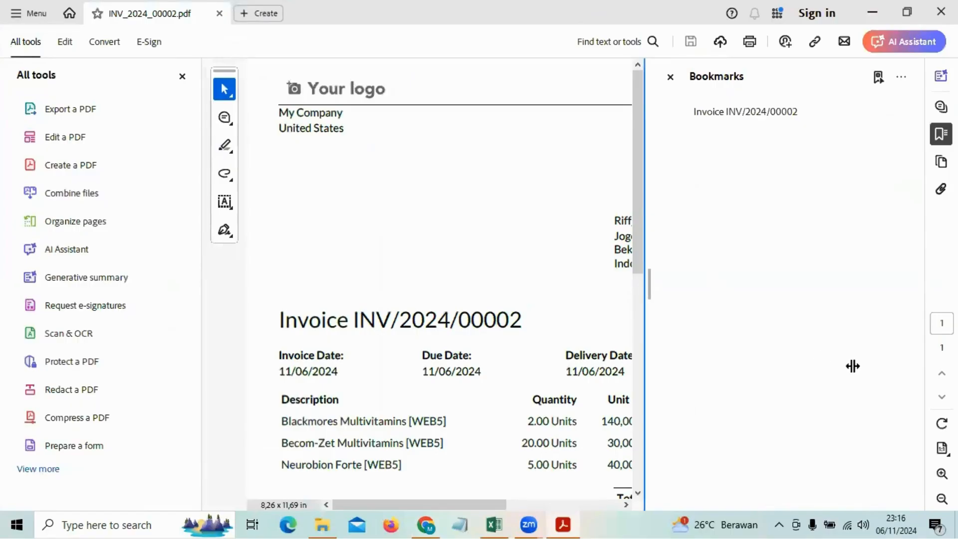
pyautogui.moveTo(929, 375); pyautogui.dragTo(561, 305)
pyautogui.scroll(-3, 561, 305)
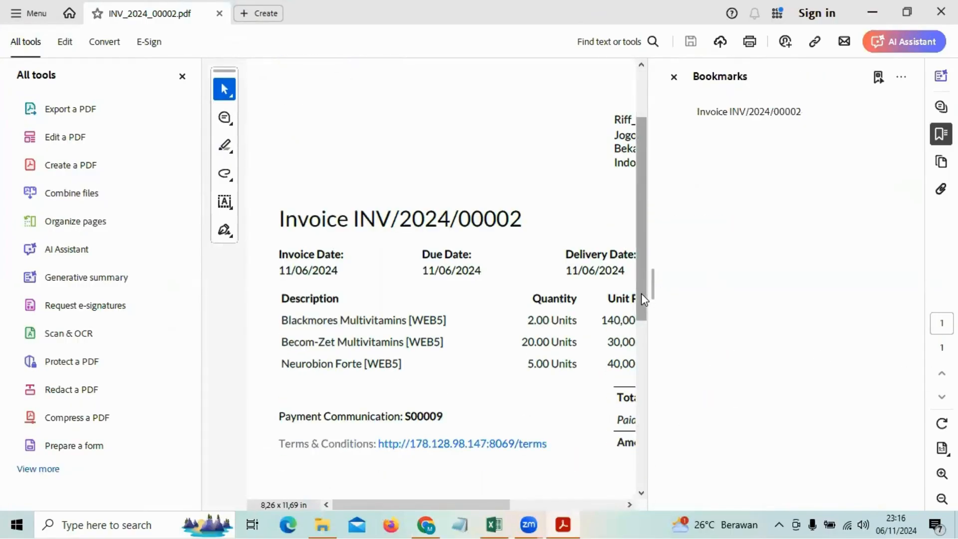
pyautogui.moveTo(645, 294); pyautogui.dragTo(896, 346)
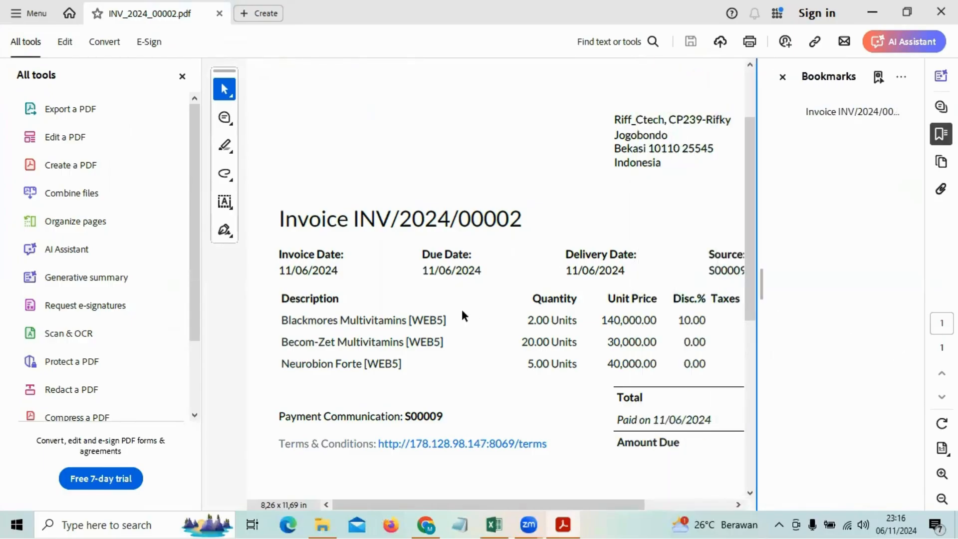
# Examine the PDF invoice's dates, product lines, discount, total, payment and amount due.
pyautogui.scroll(-2, 439, 299)
pyautogui.hscroll(3, 438, 299)
pyautogui.hscroll(-1, 439, 300)
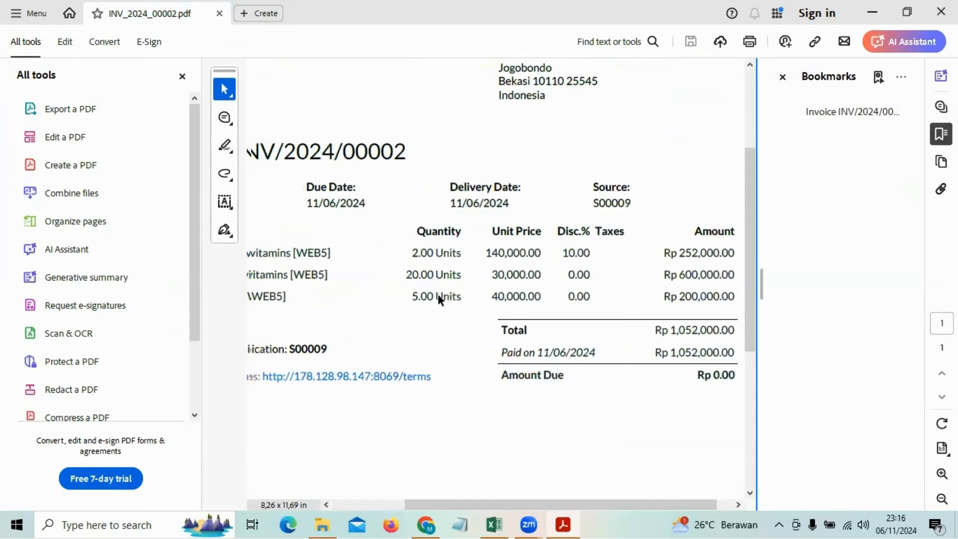
pyautogui.scroll(-2, 439, 299)
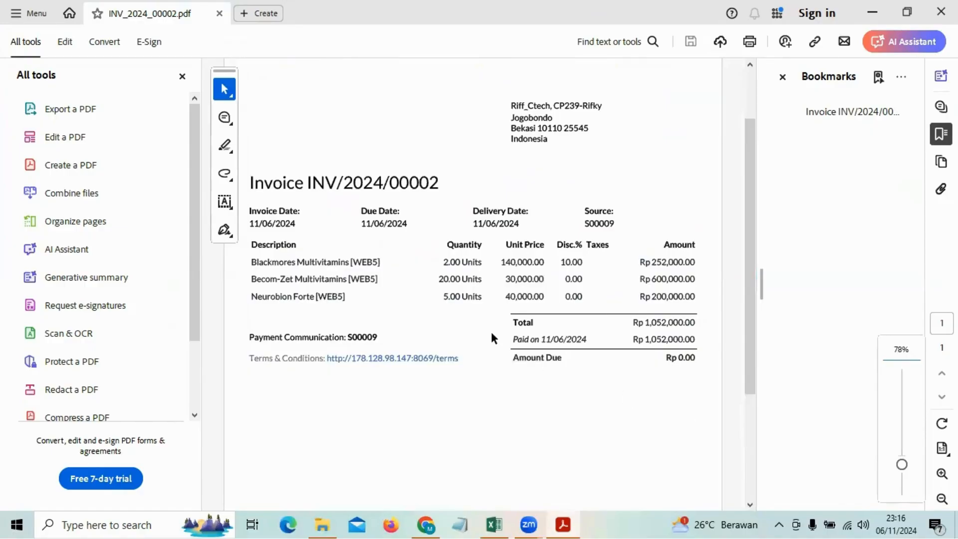
pyautogui.scroll(2, 491, 331)
pyautogui.scroll(-6, 489, 331)
pyautogui.scroll(3, 488, 333)
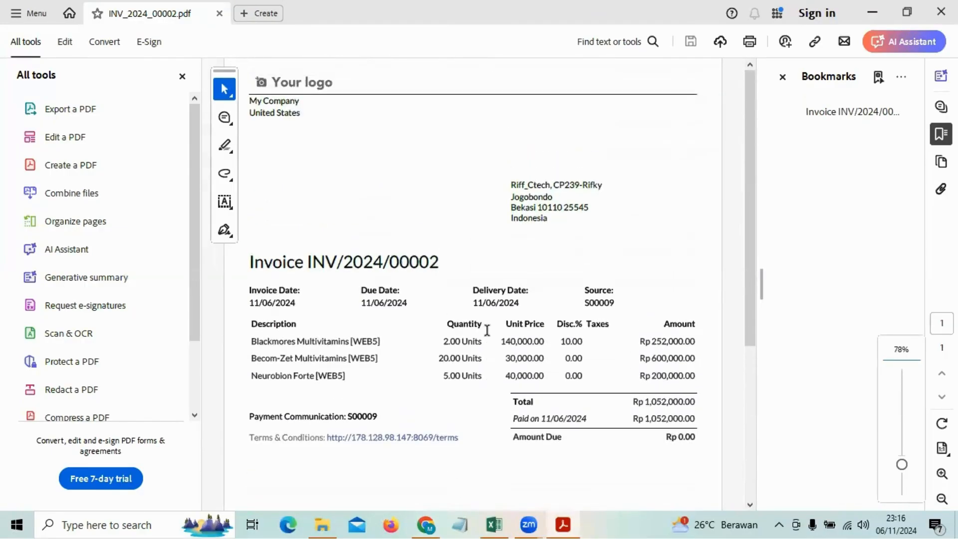
pyautogui.scroll(-2, 426, 340)
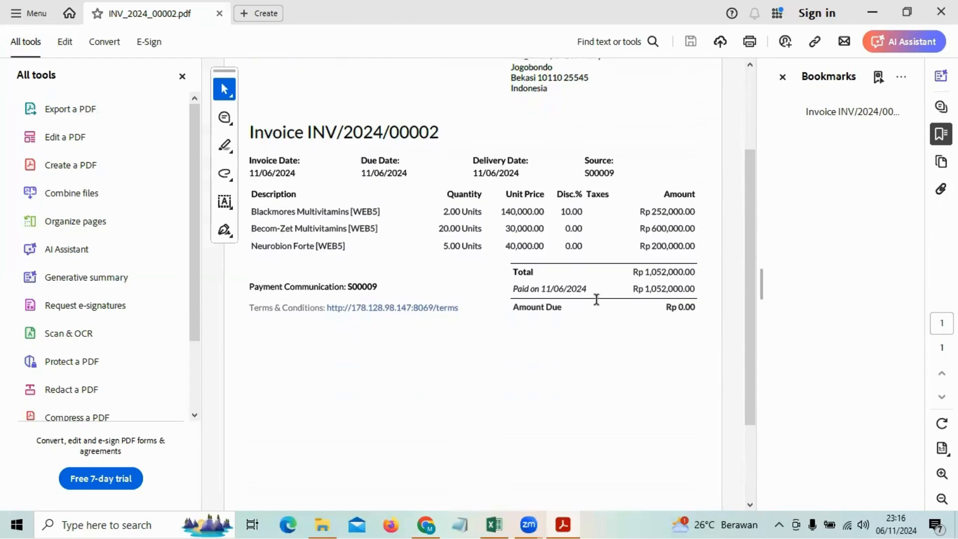
pyautogui.scroll(-2, 653, 320)
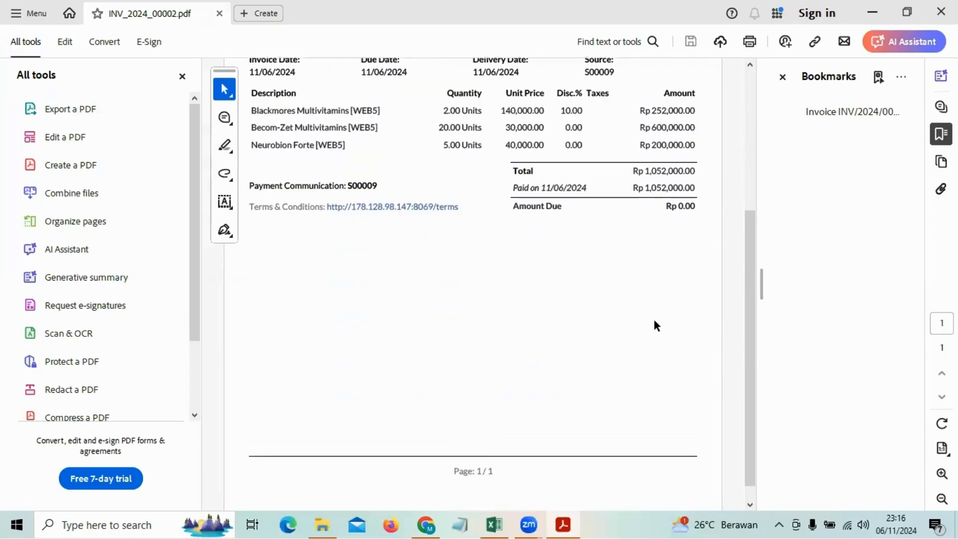
pyautogui.scroll(3, 654, 325)
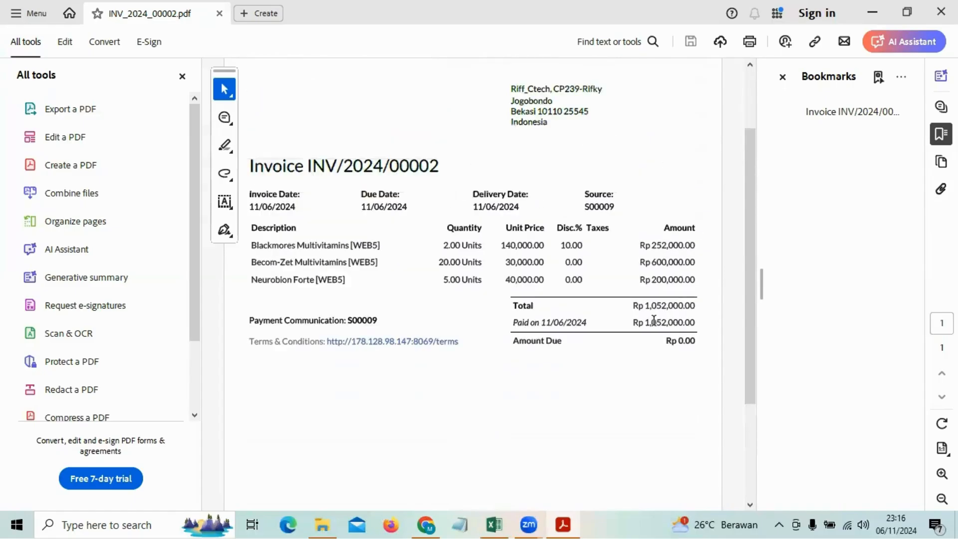